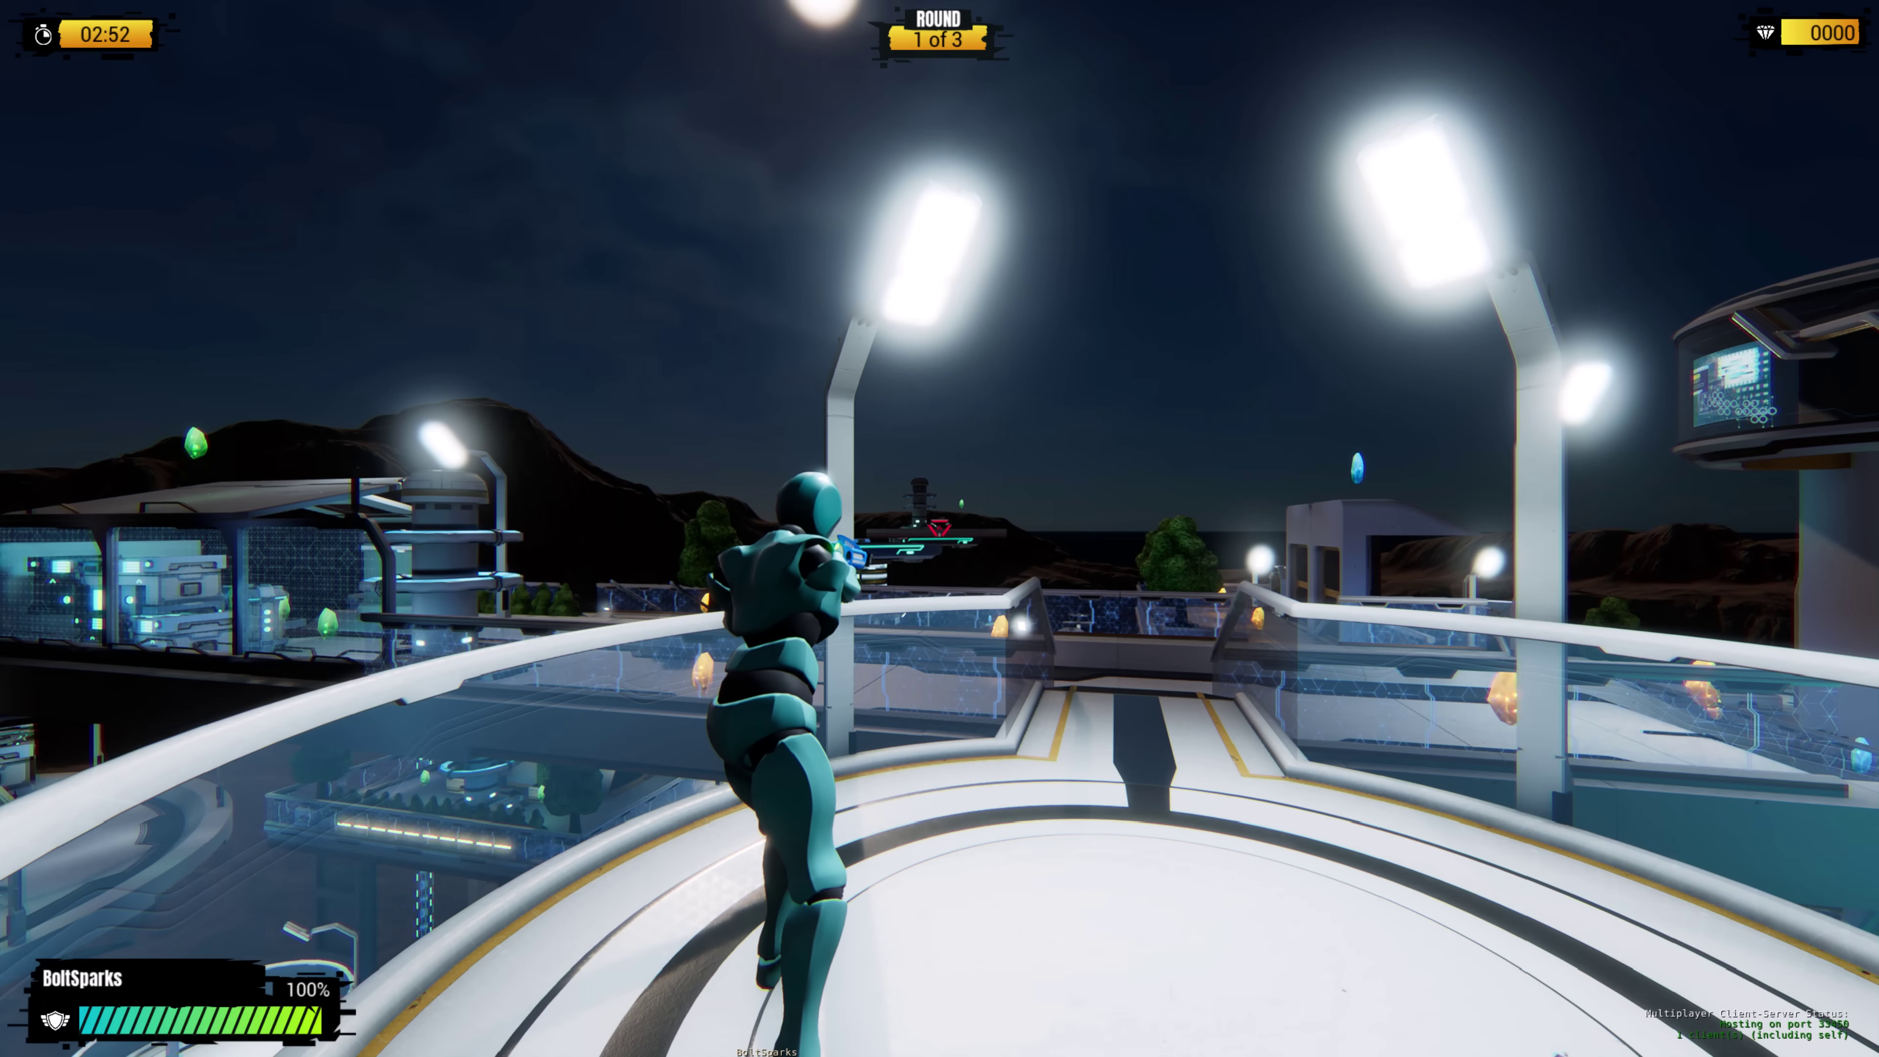
key(w)
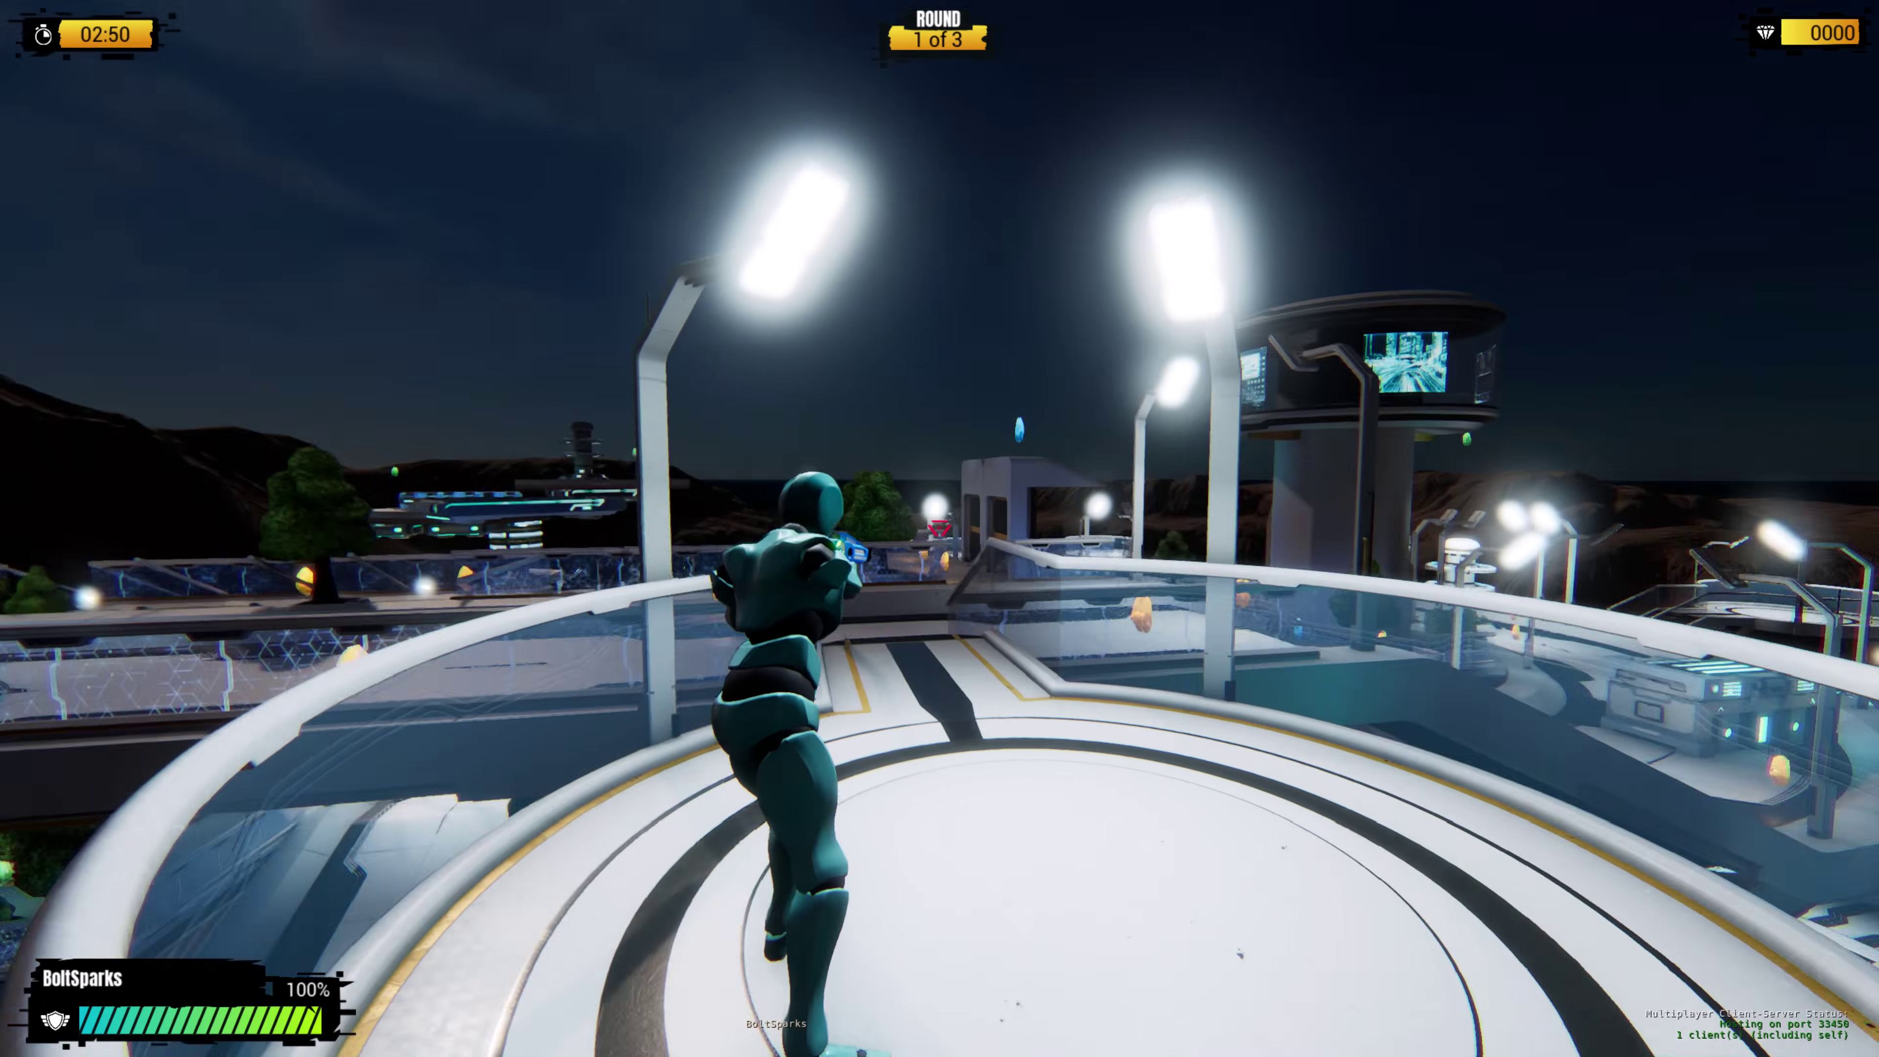
key(w)
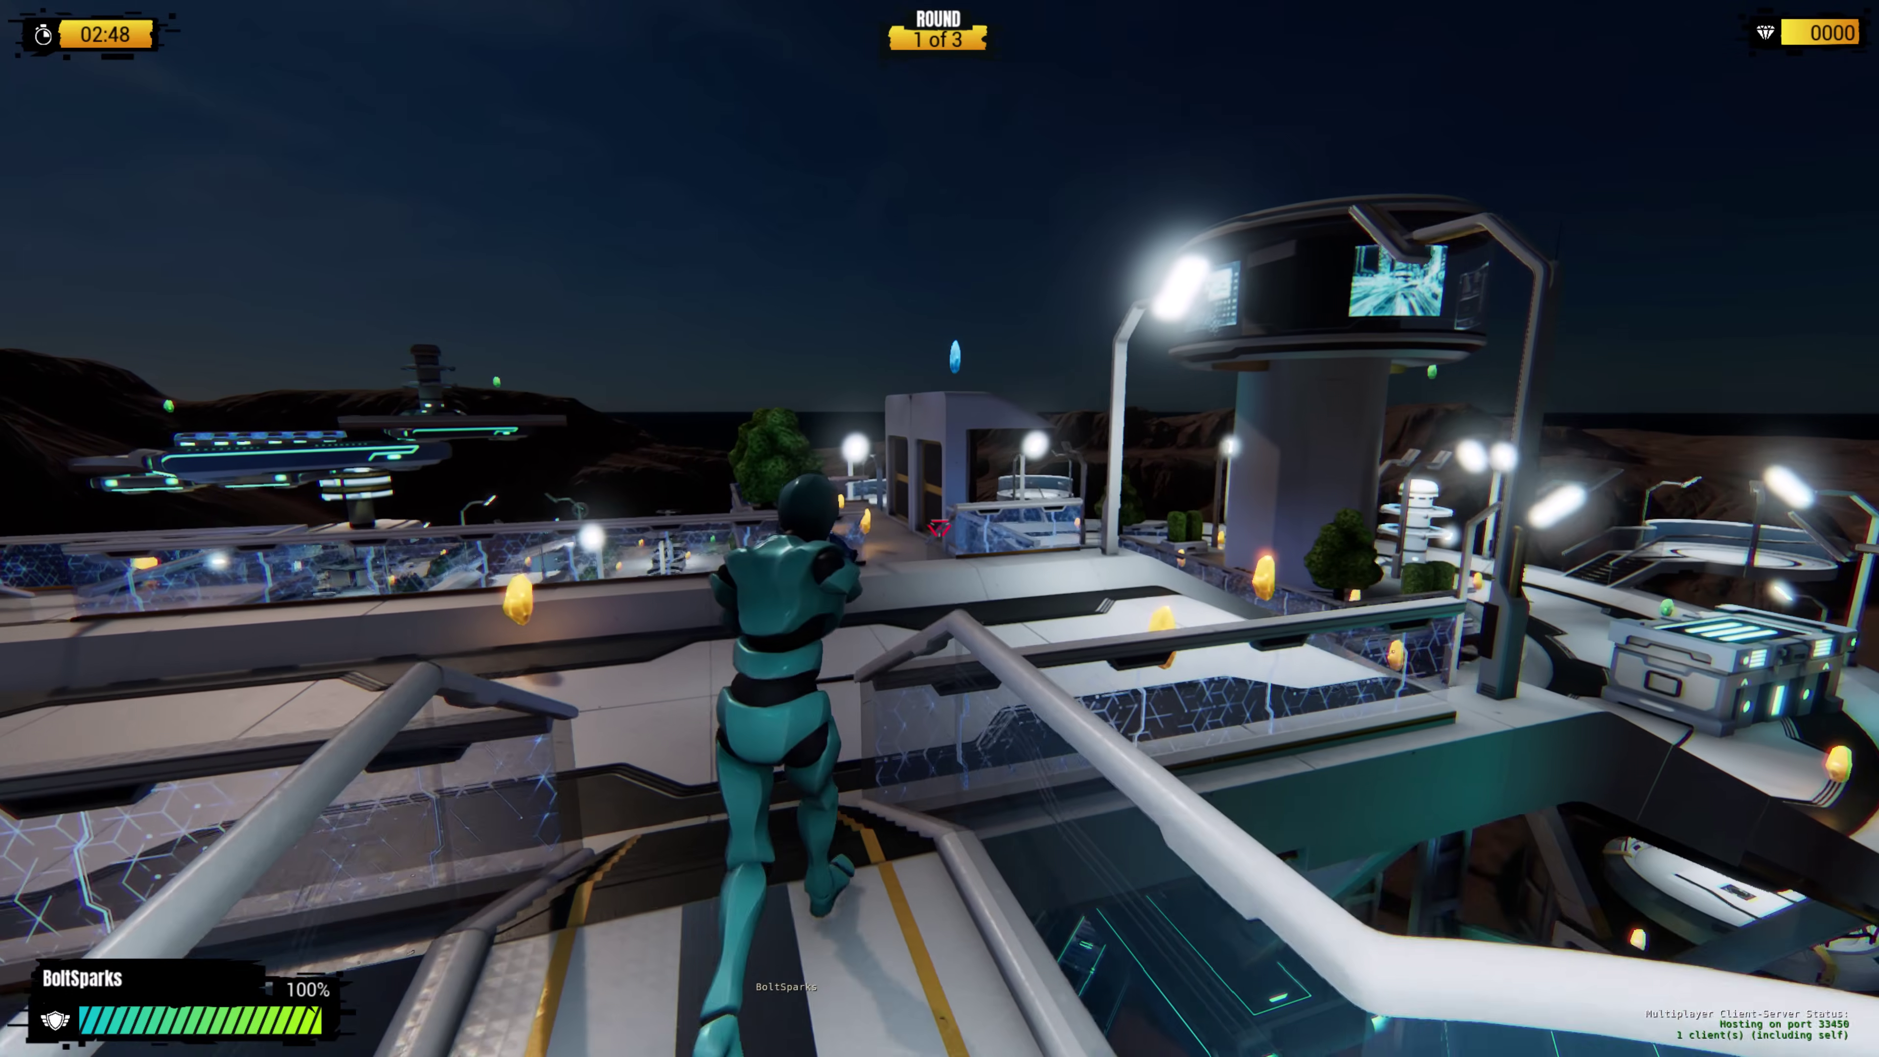
key(w)
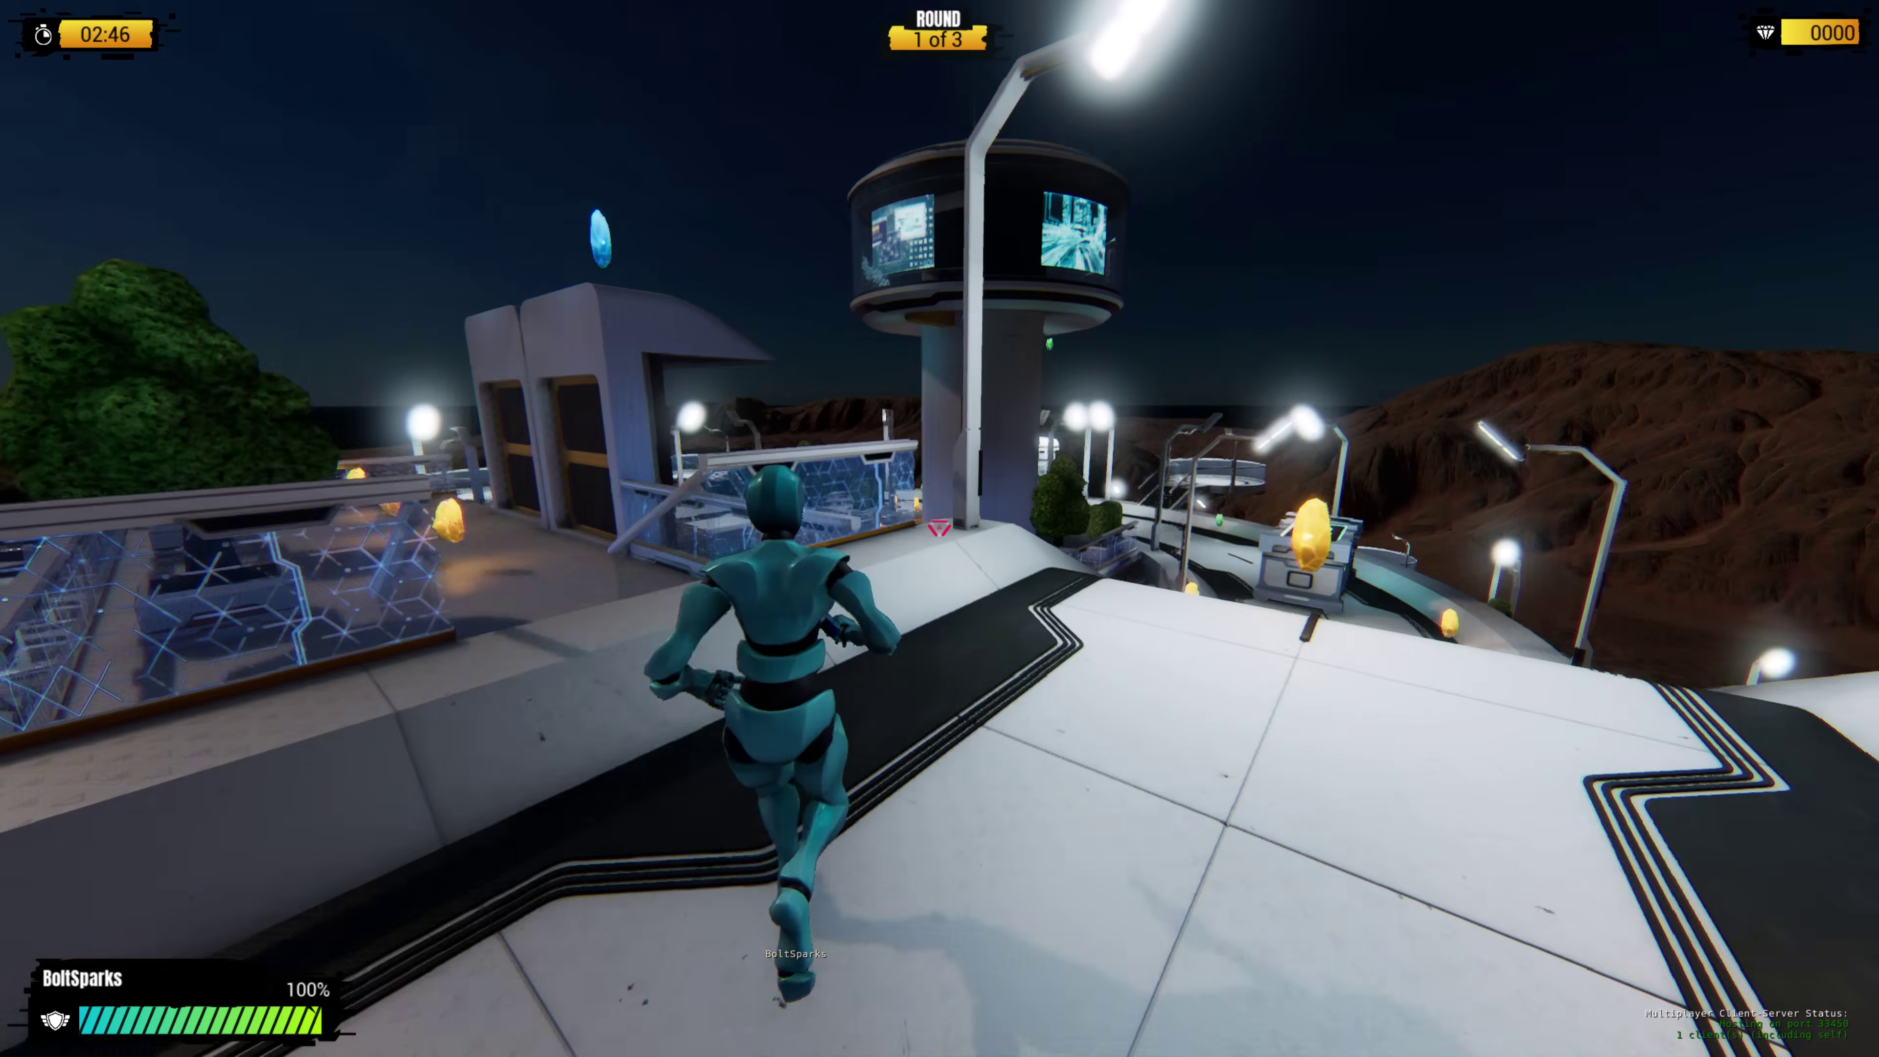
key(w)
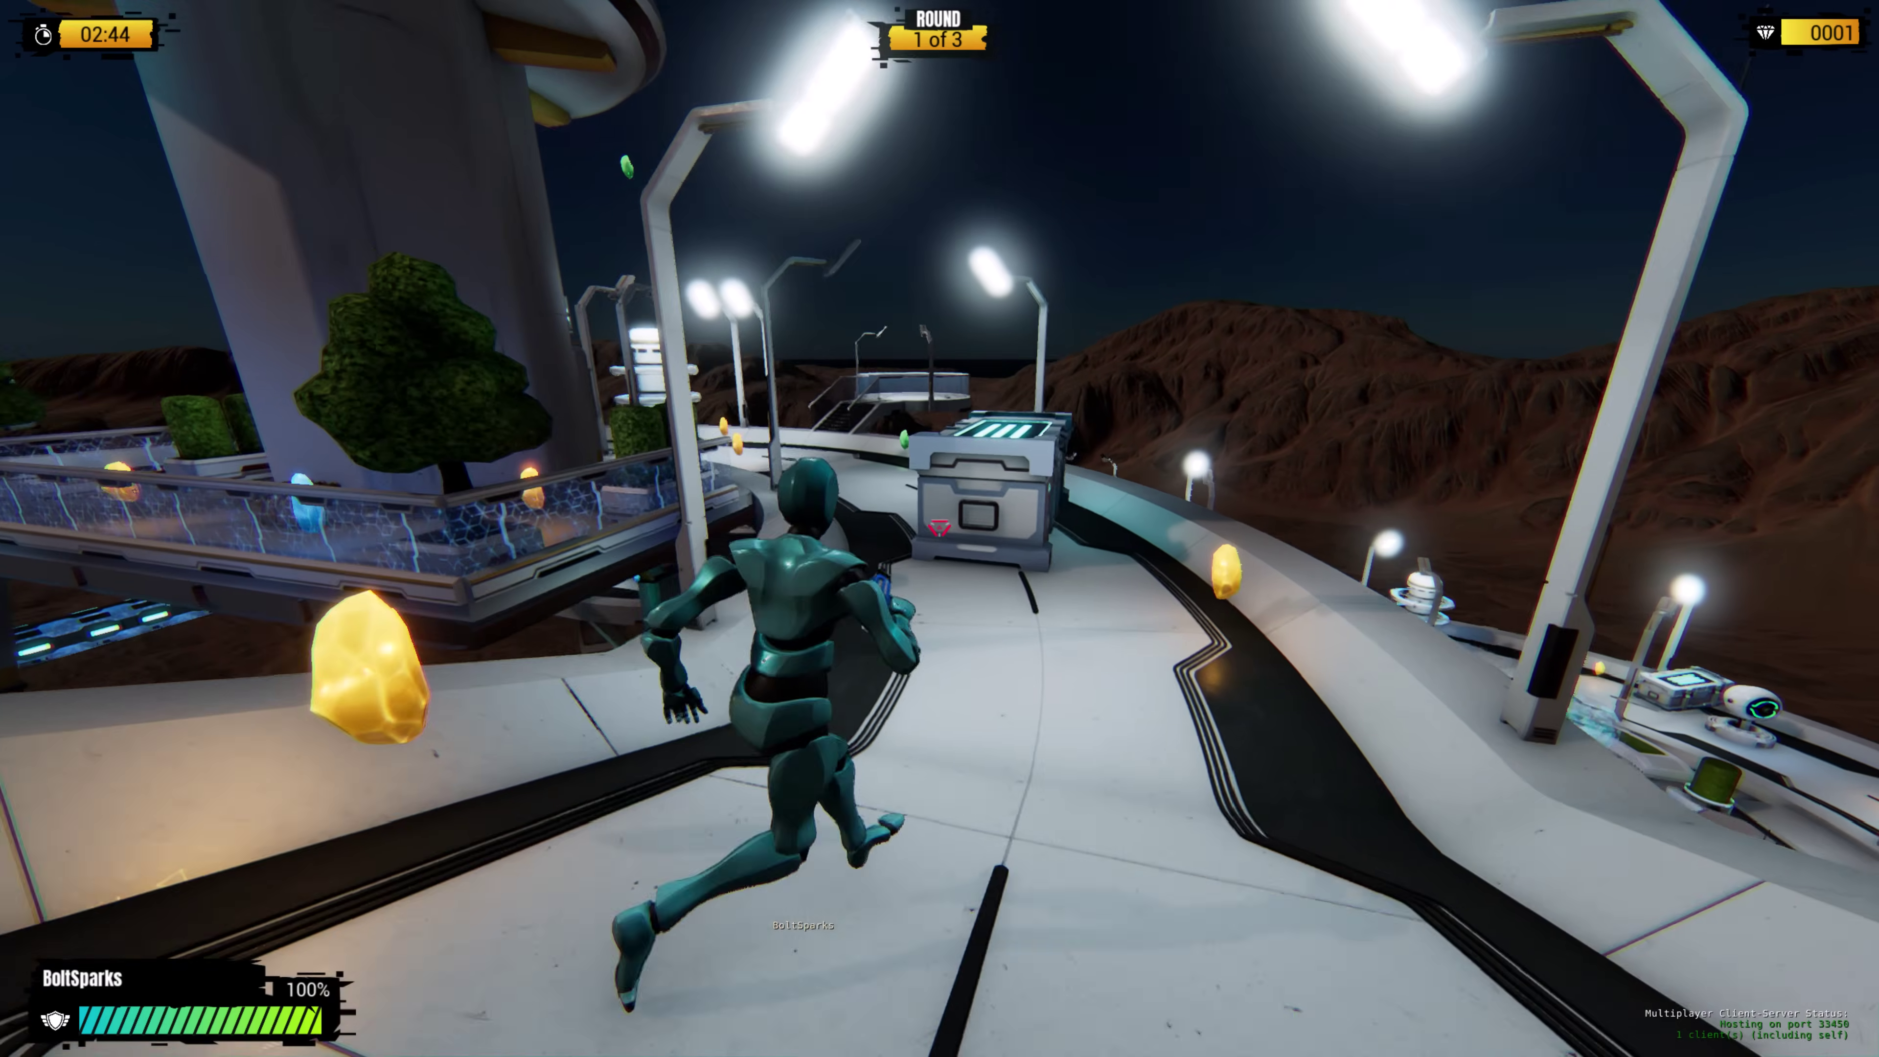
key(w)
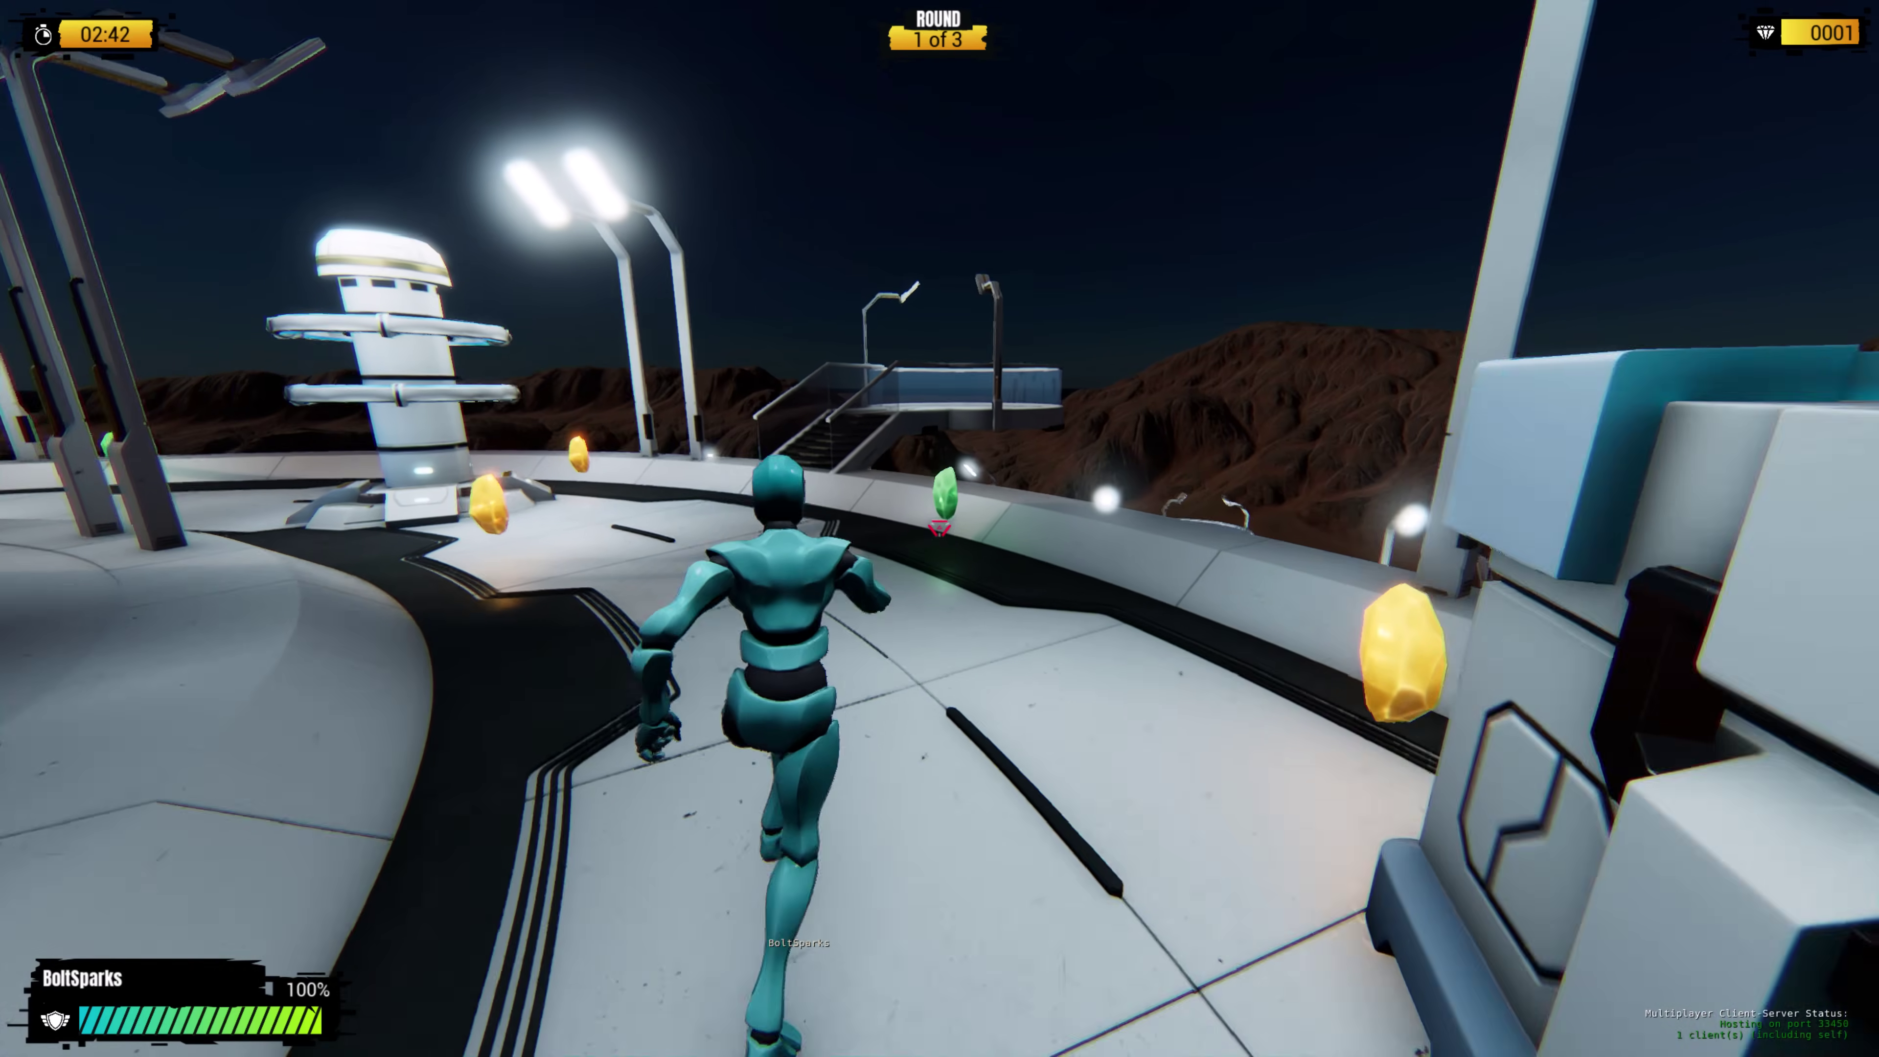
key(w)
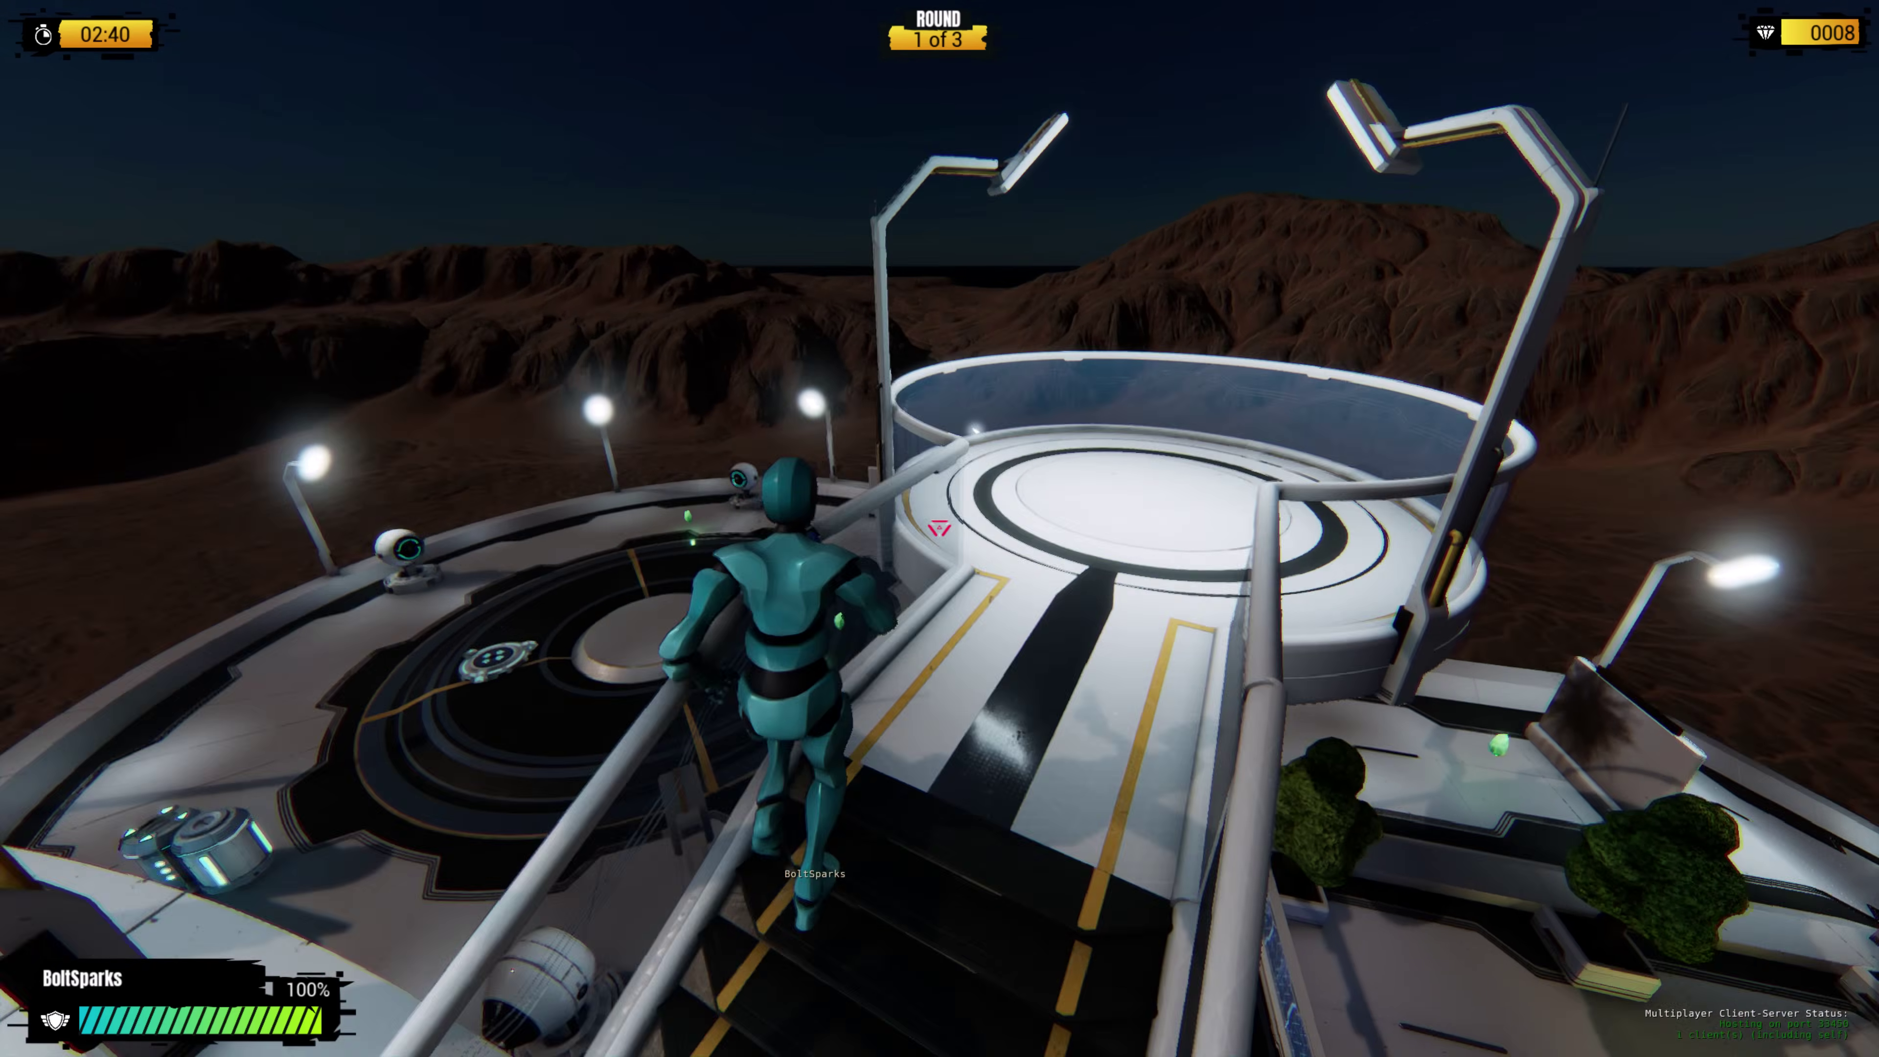
key(space)
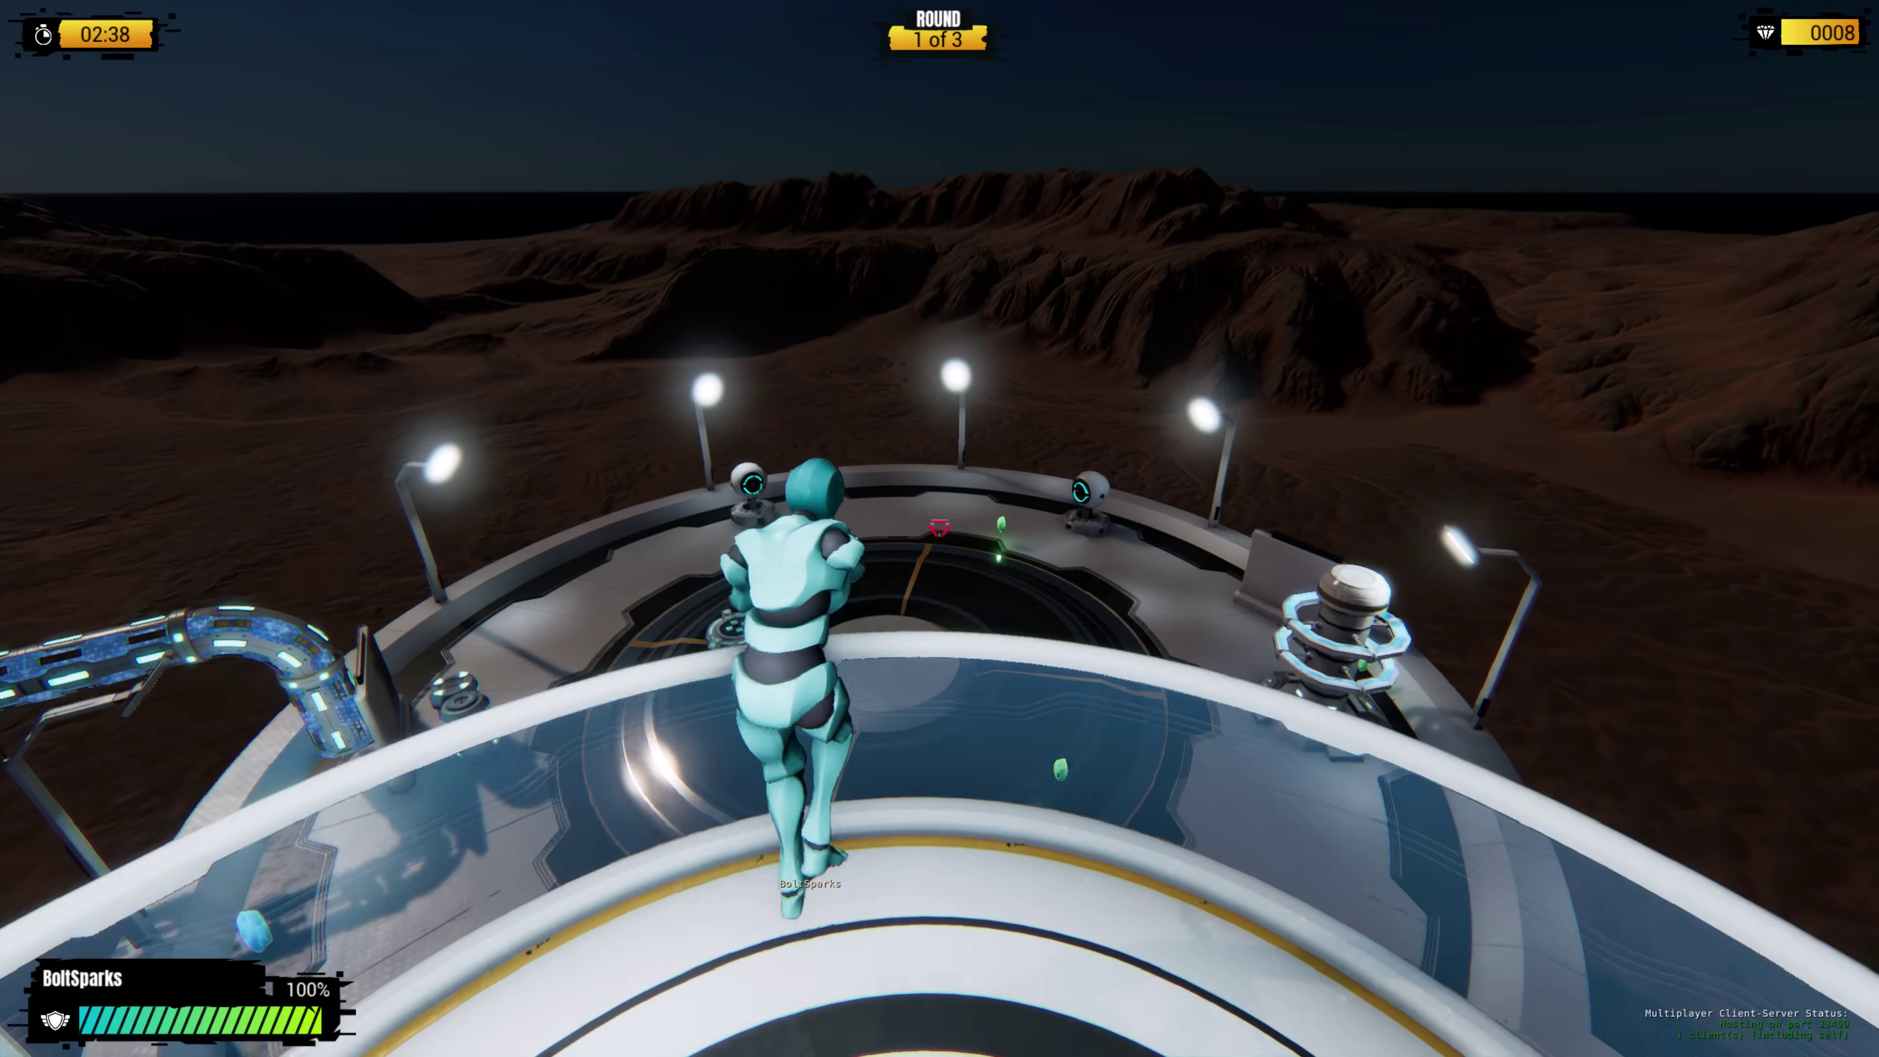
key(w)
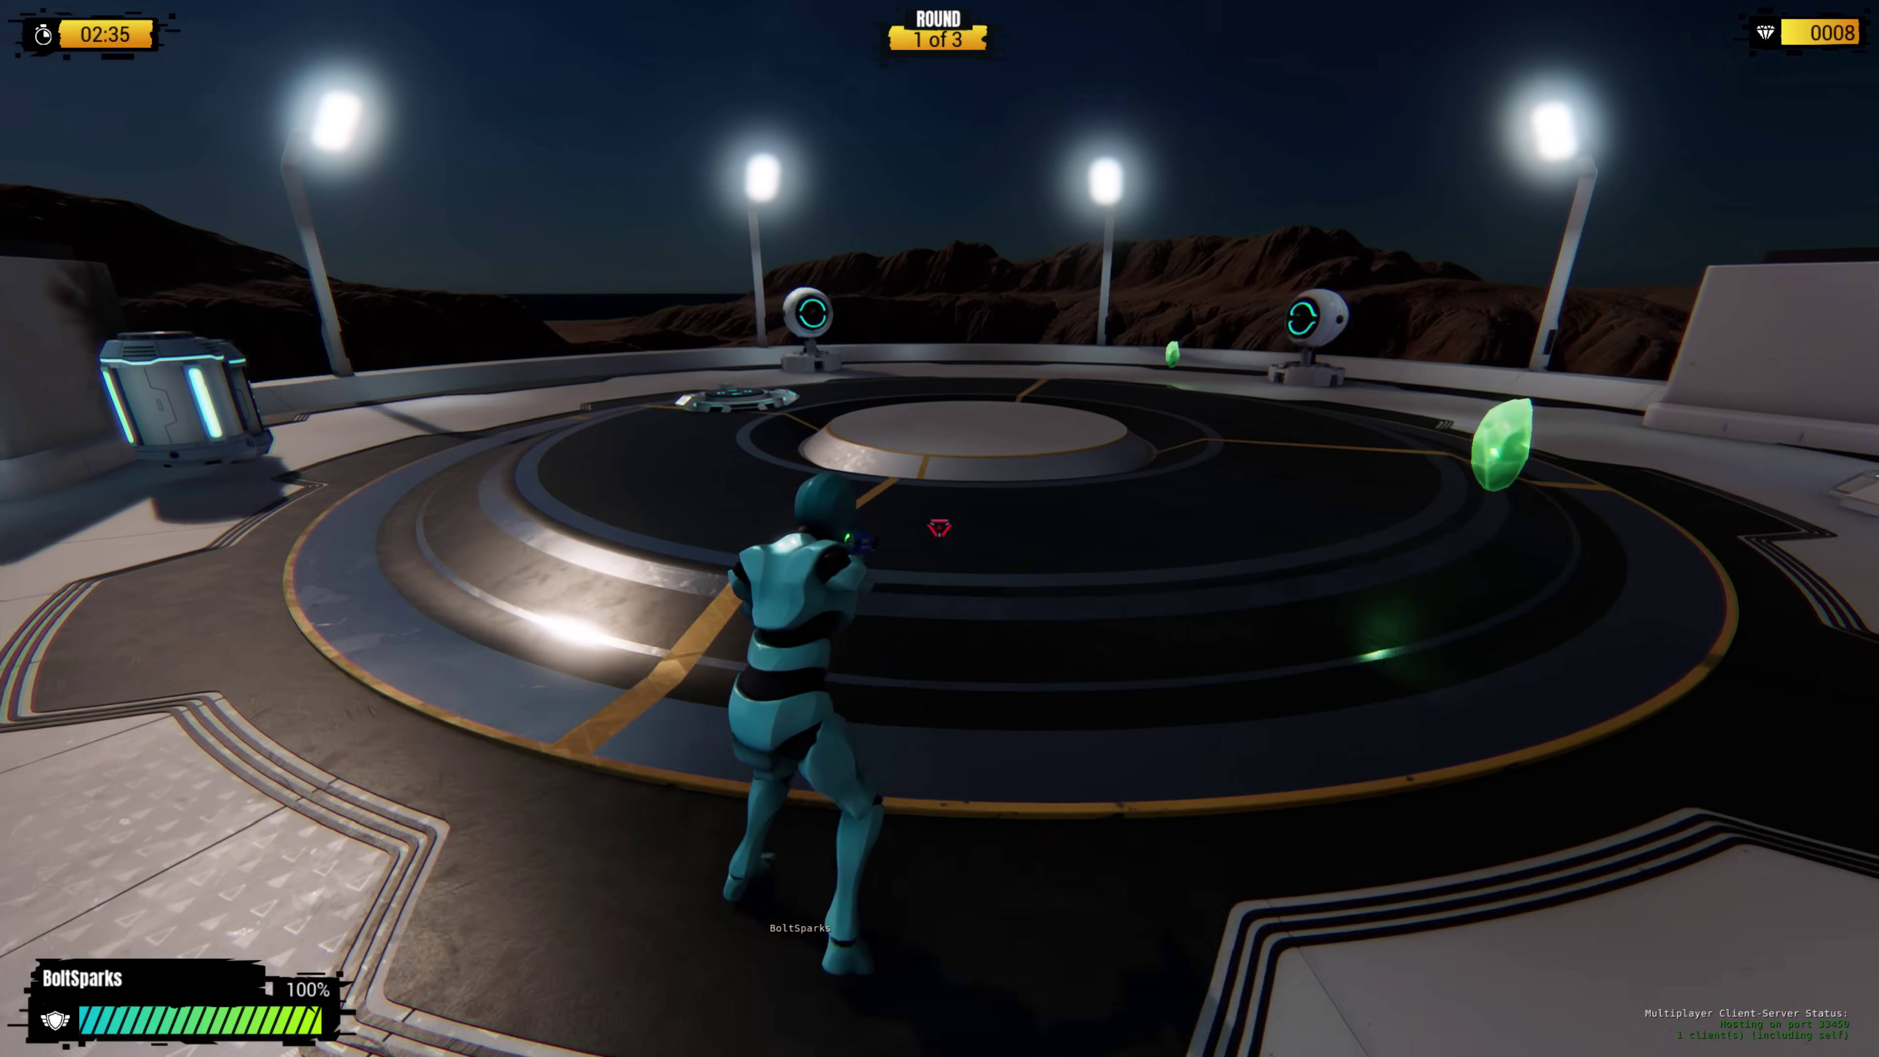
key(w)
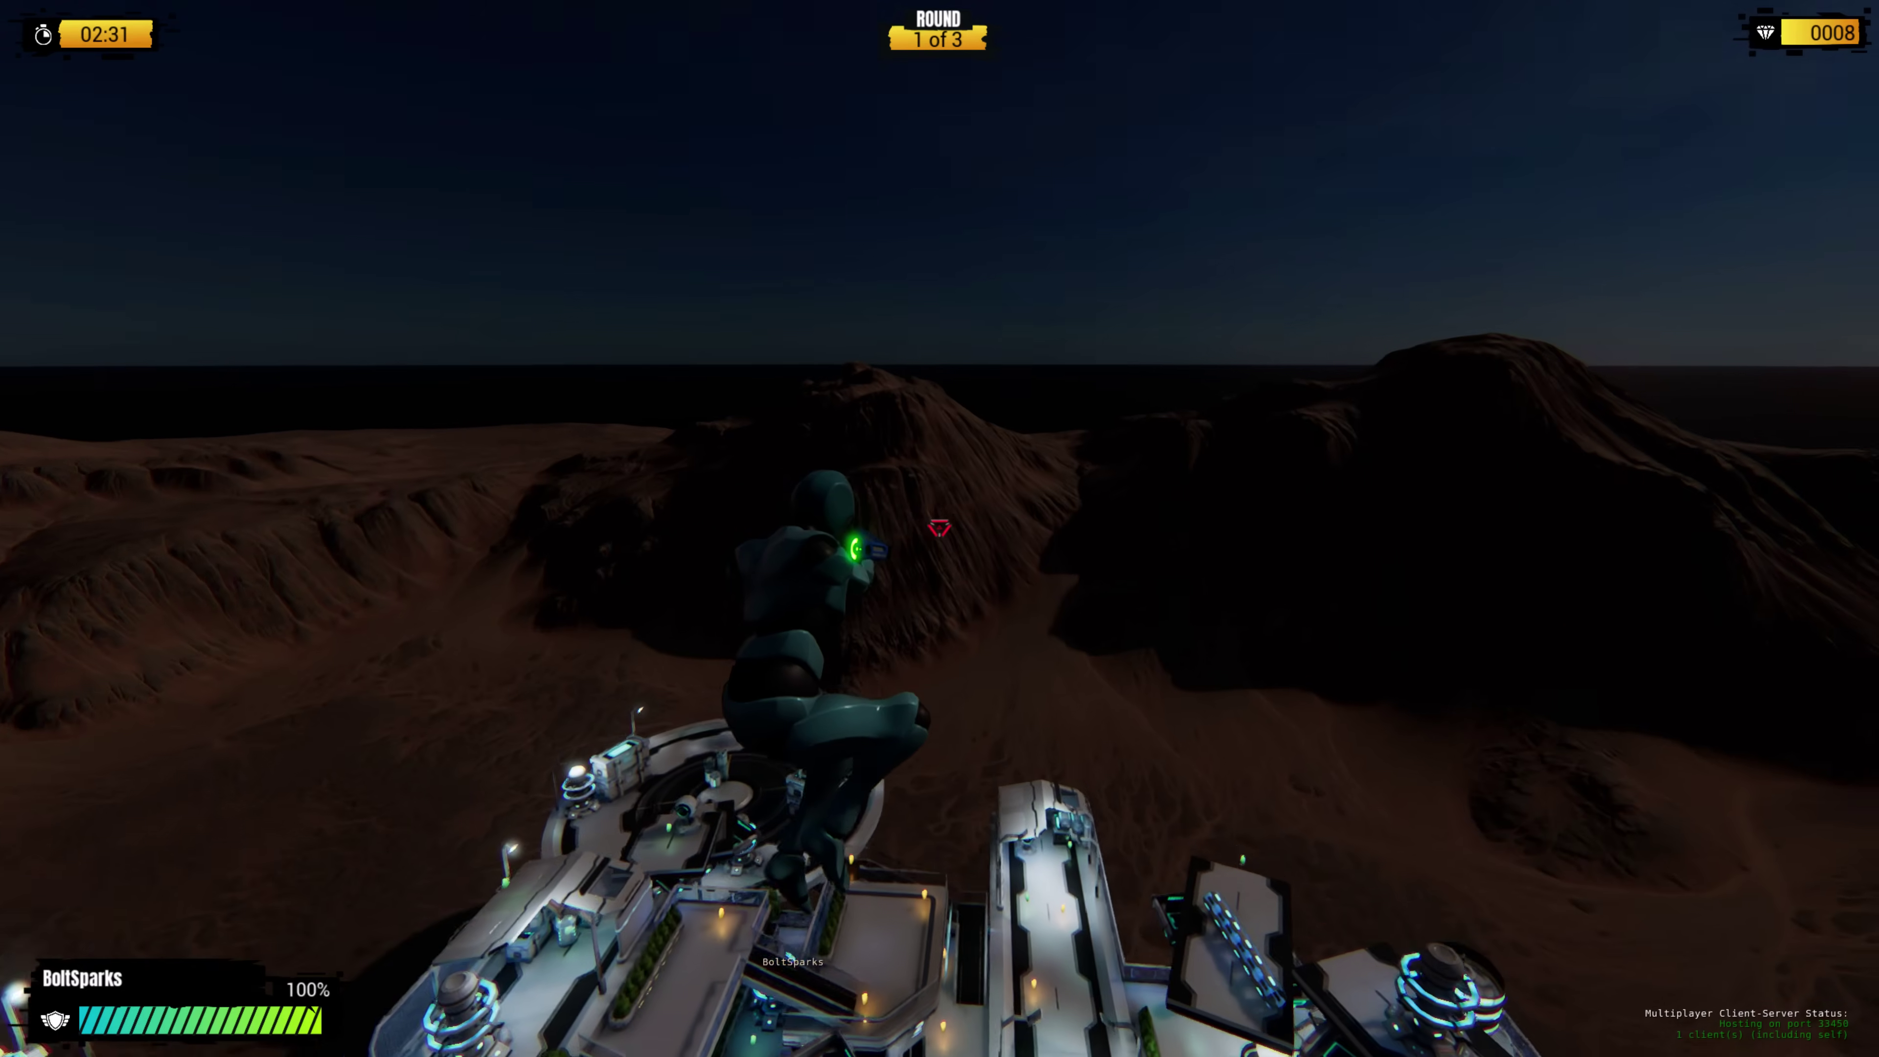
key(w)
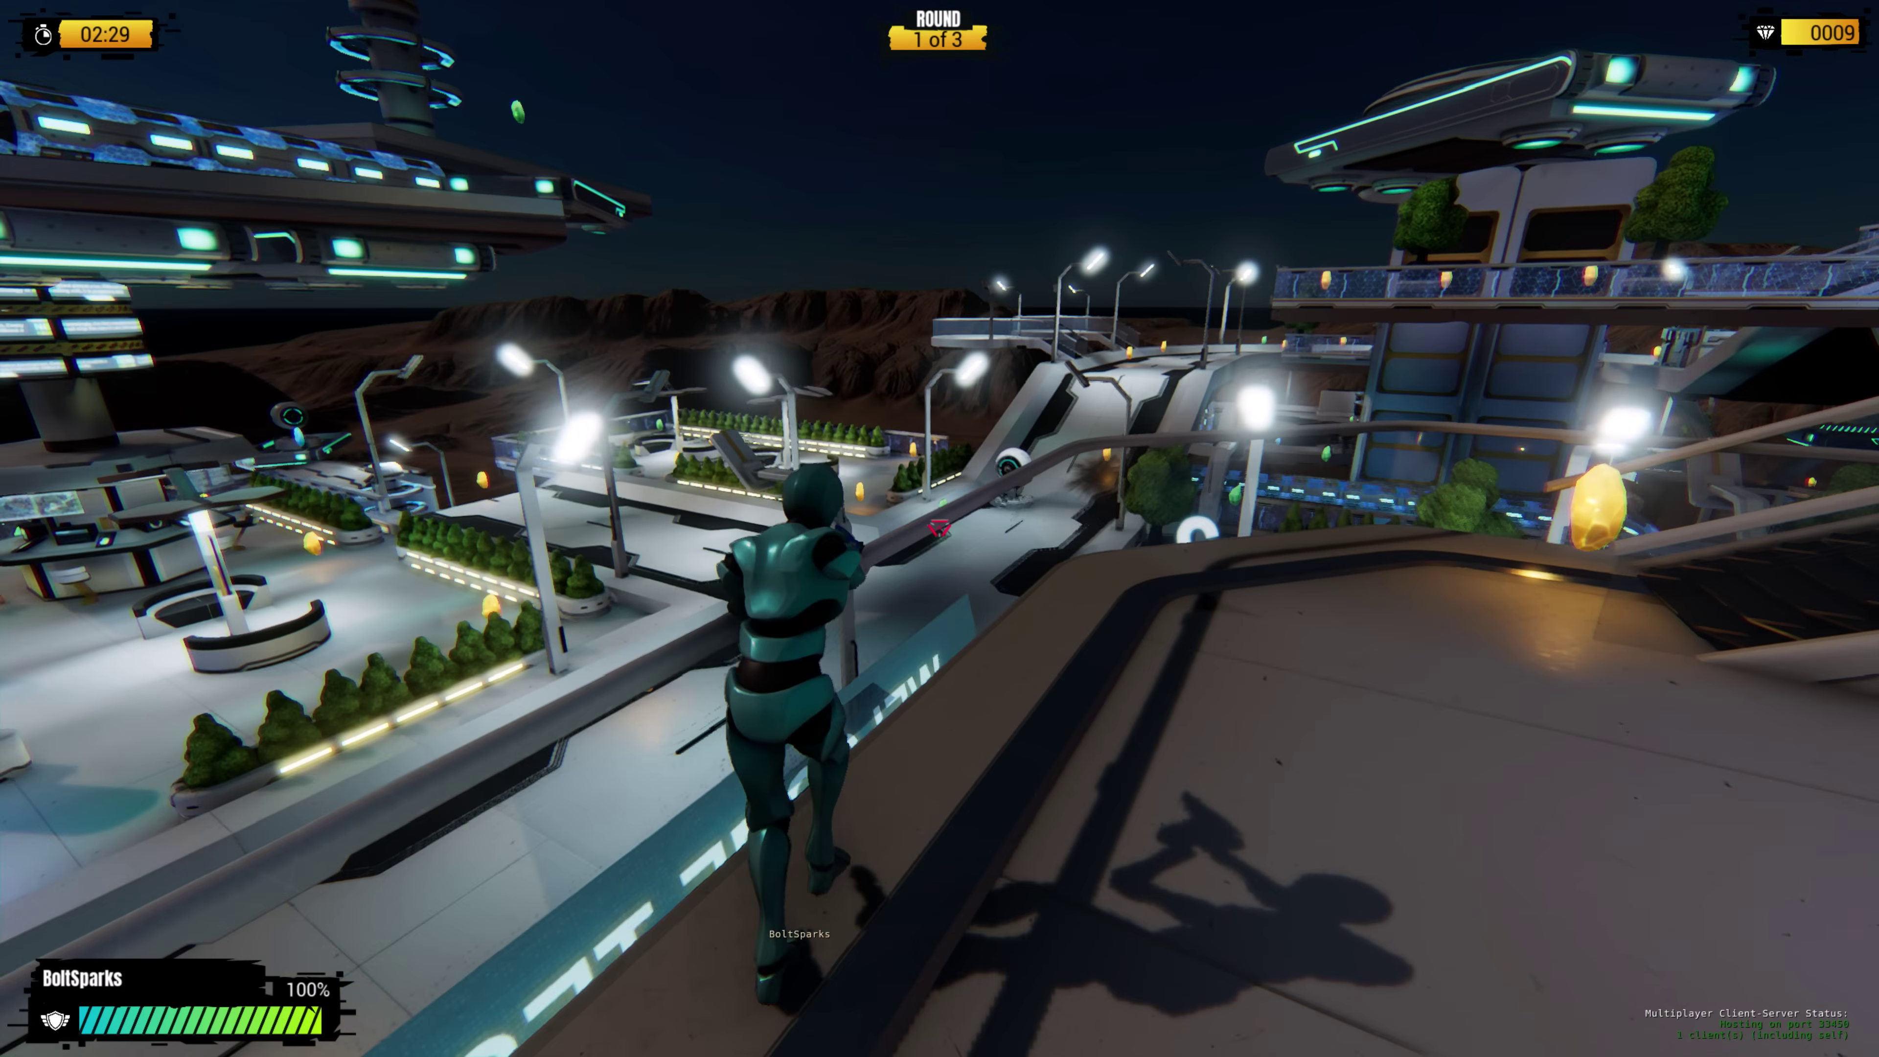
key(w)
key(space)
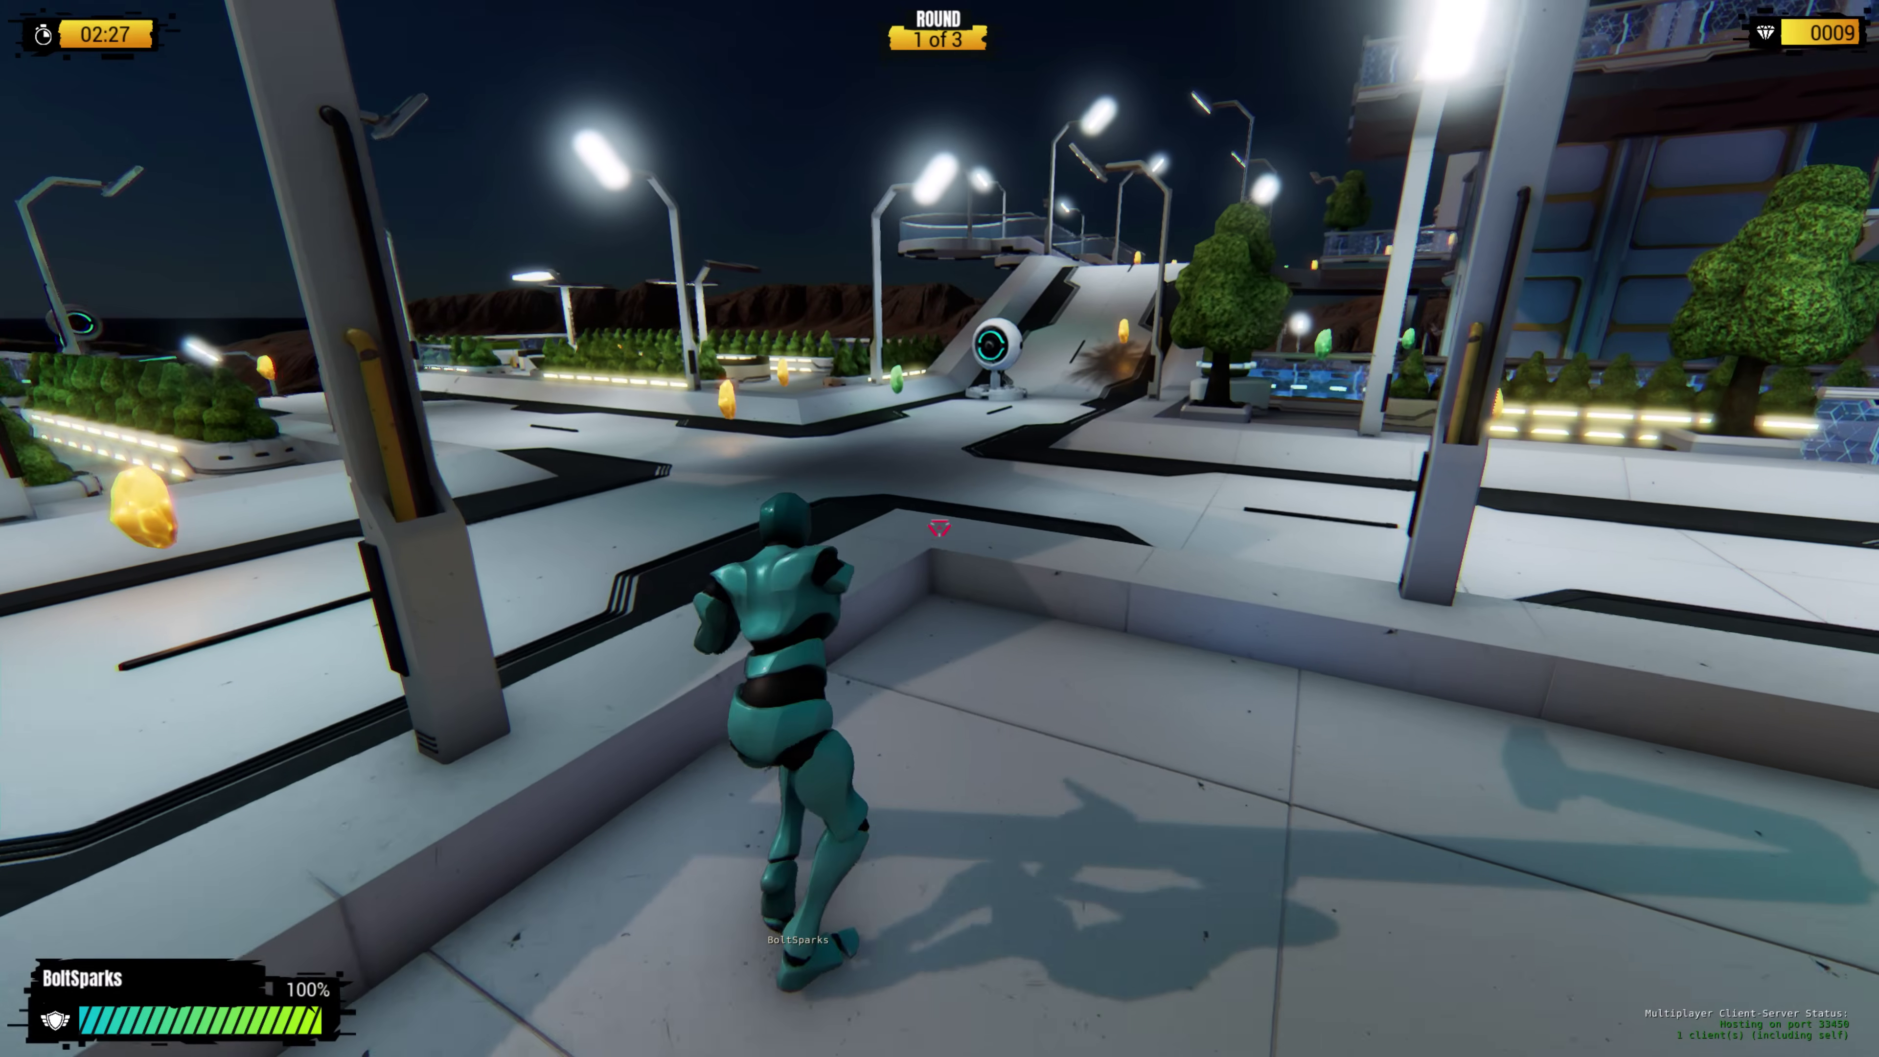
key(w)
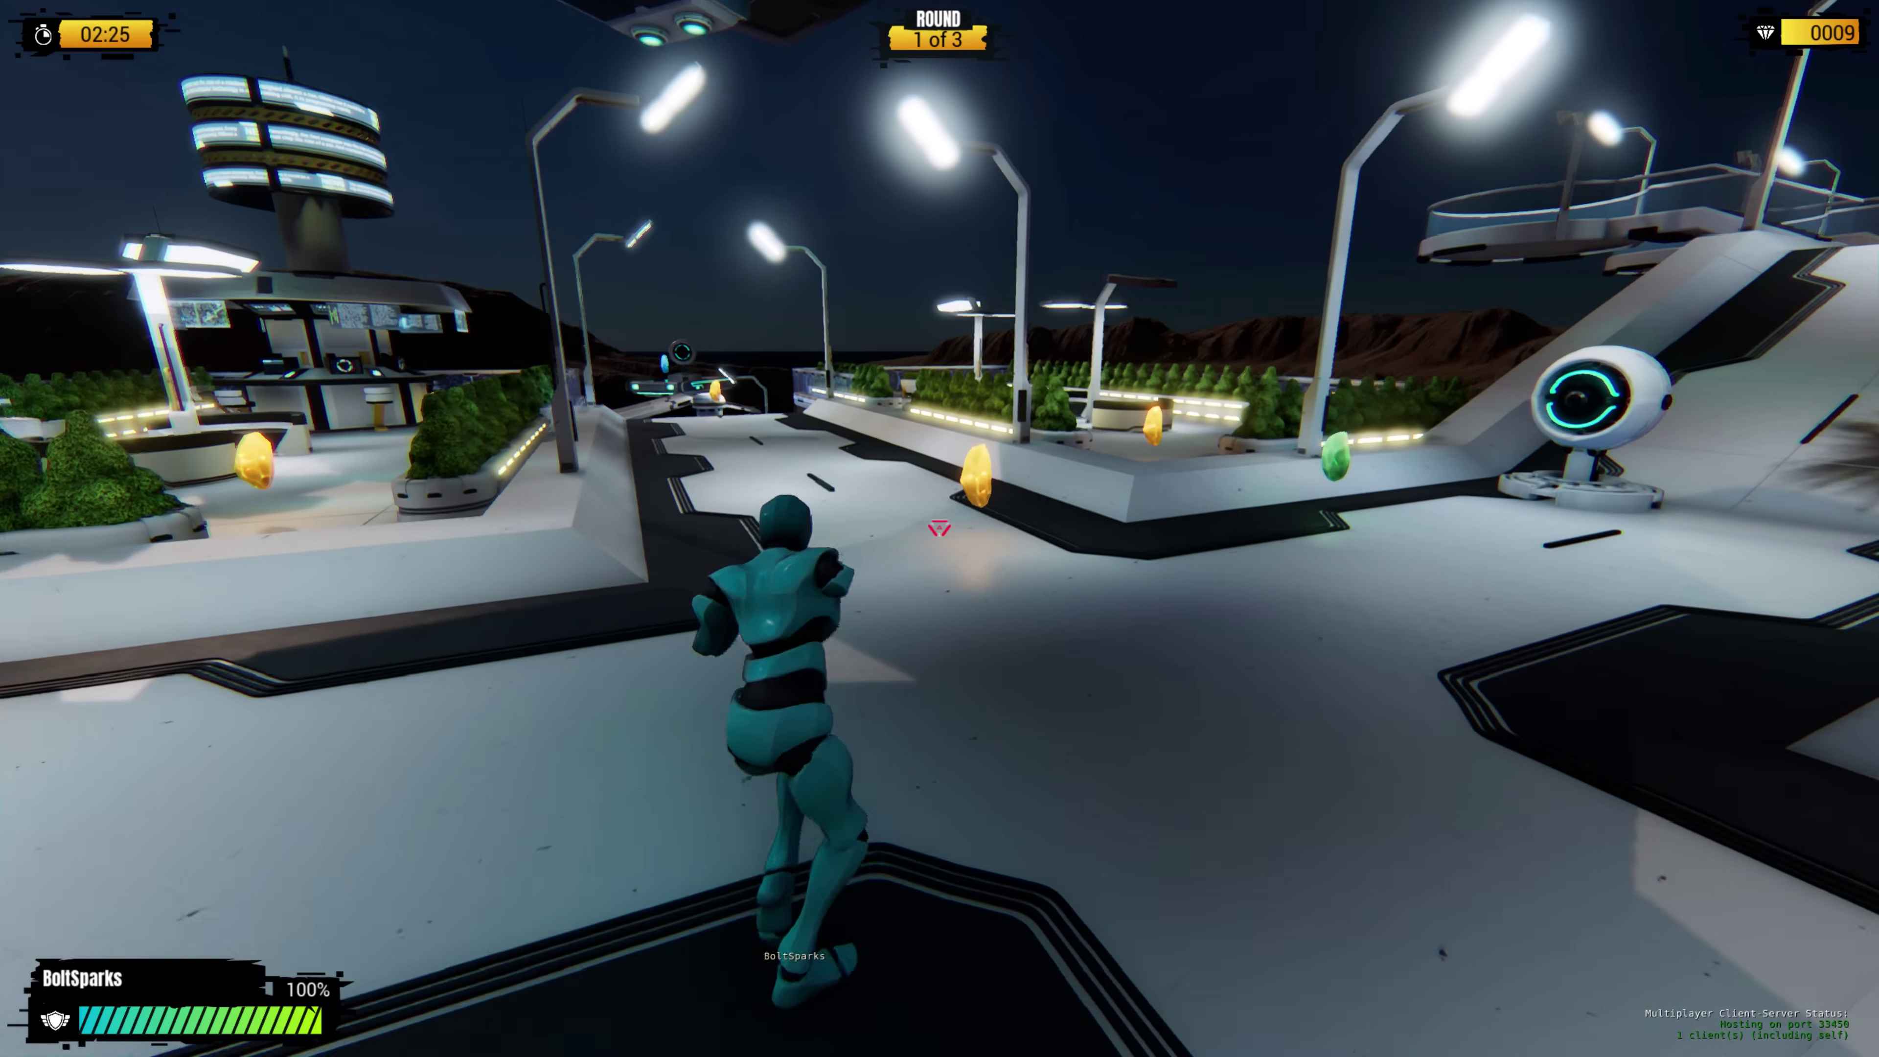
key(w)
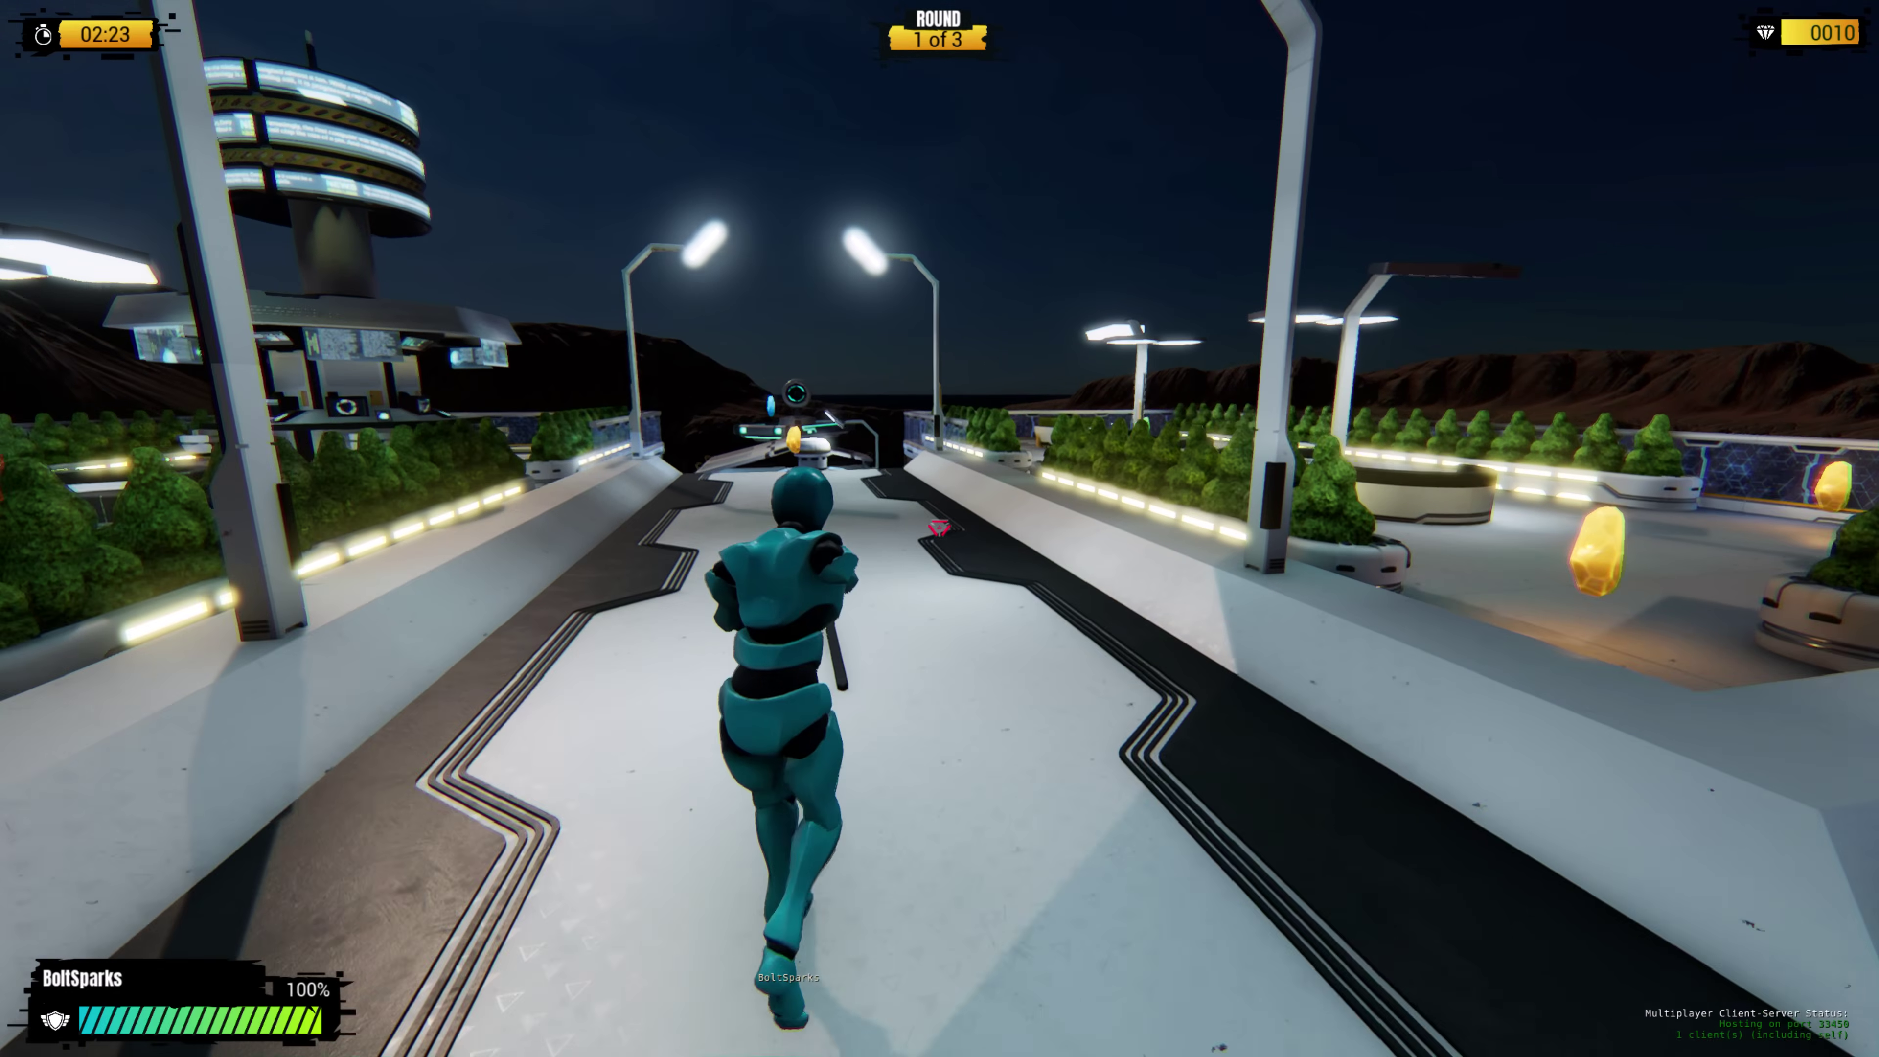
key(w)
key(w)
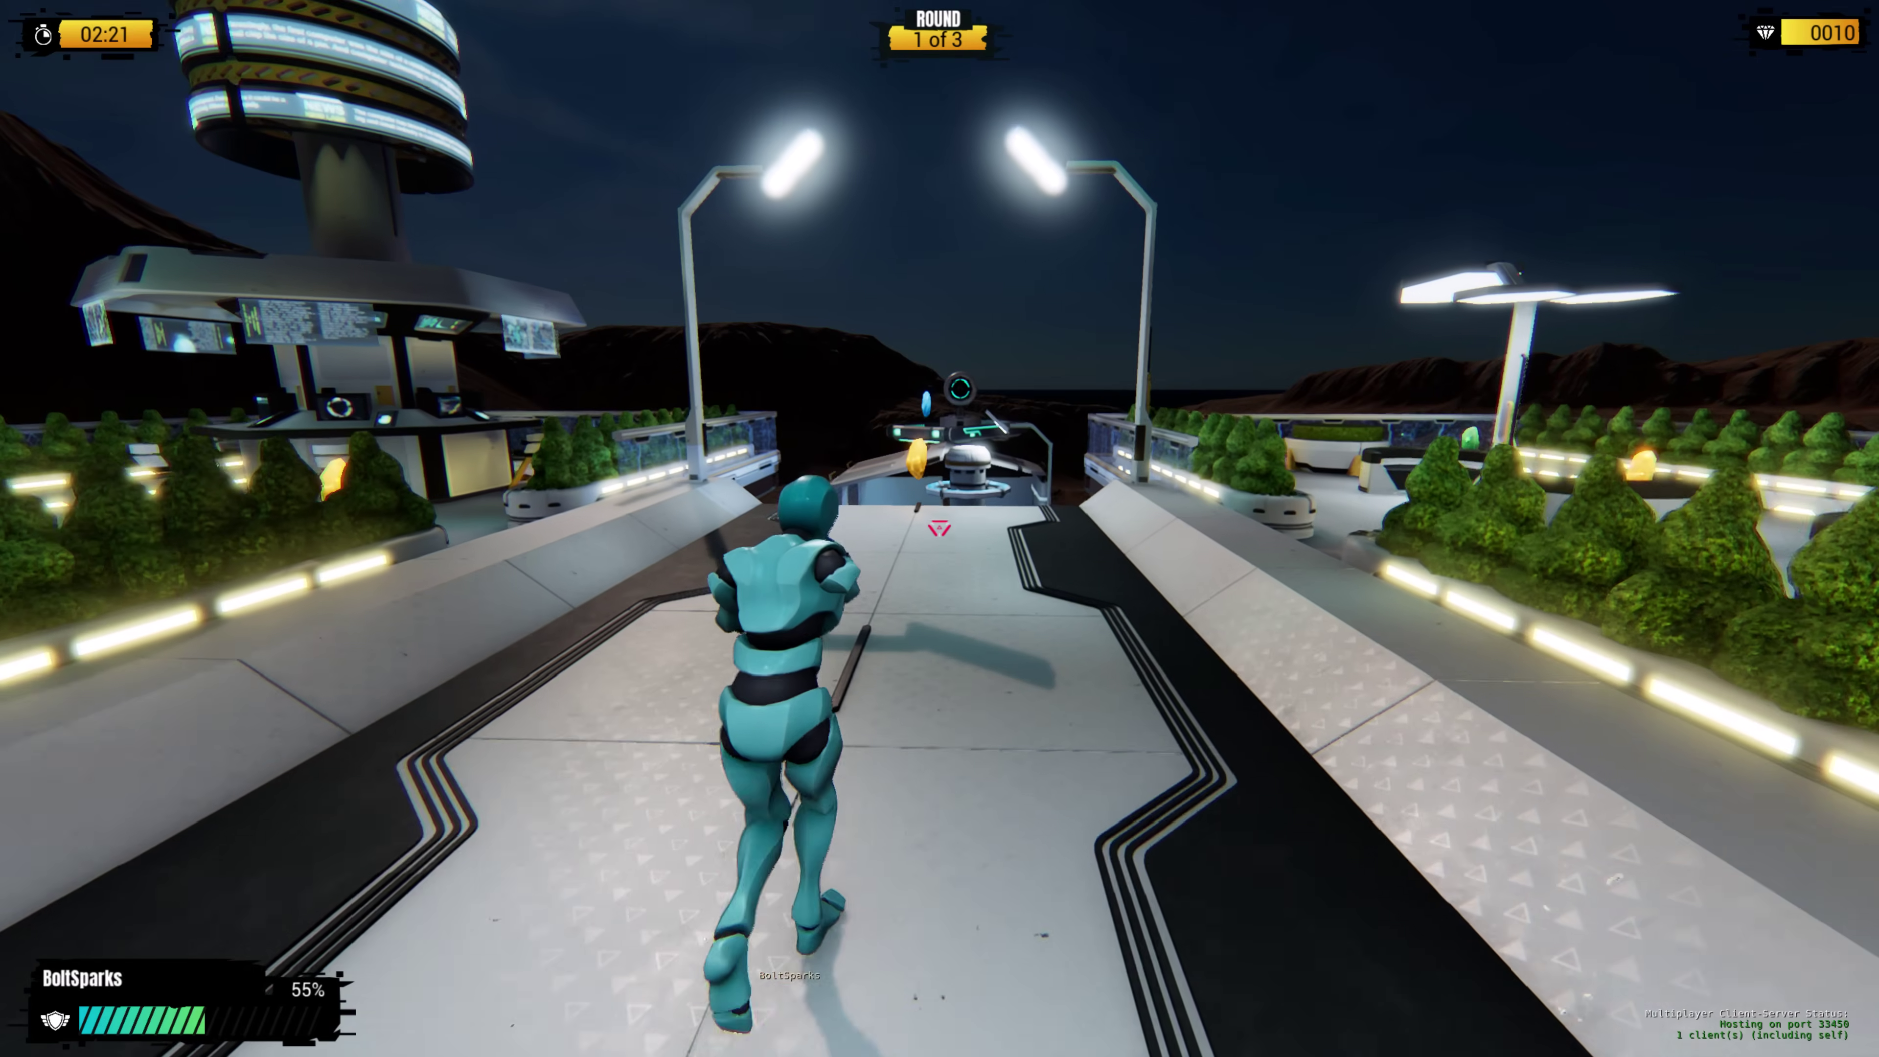
key(w)
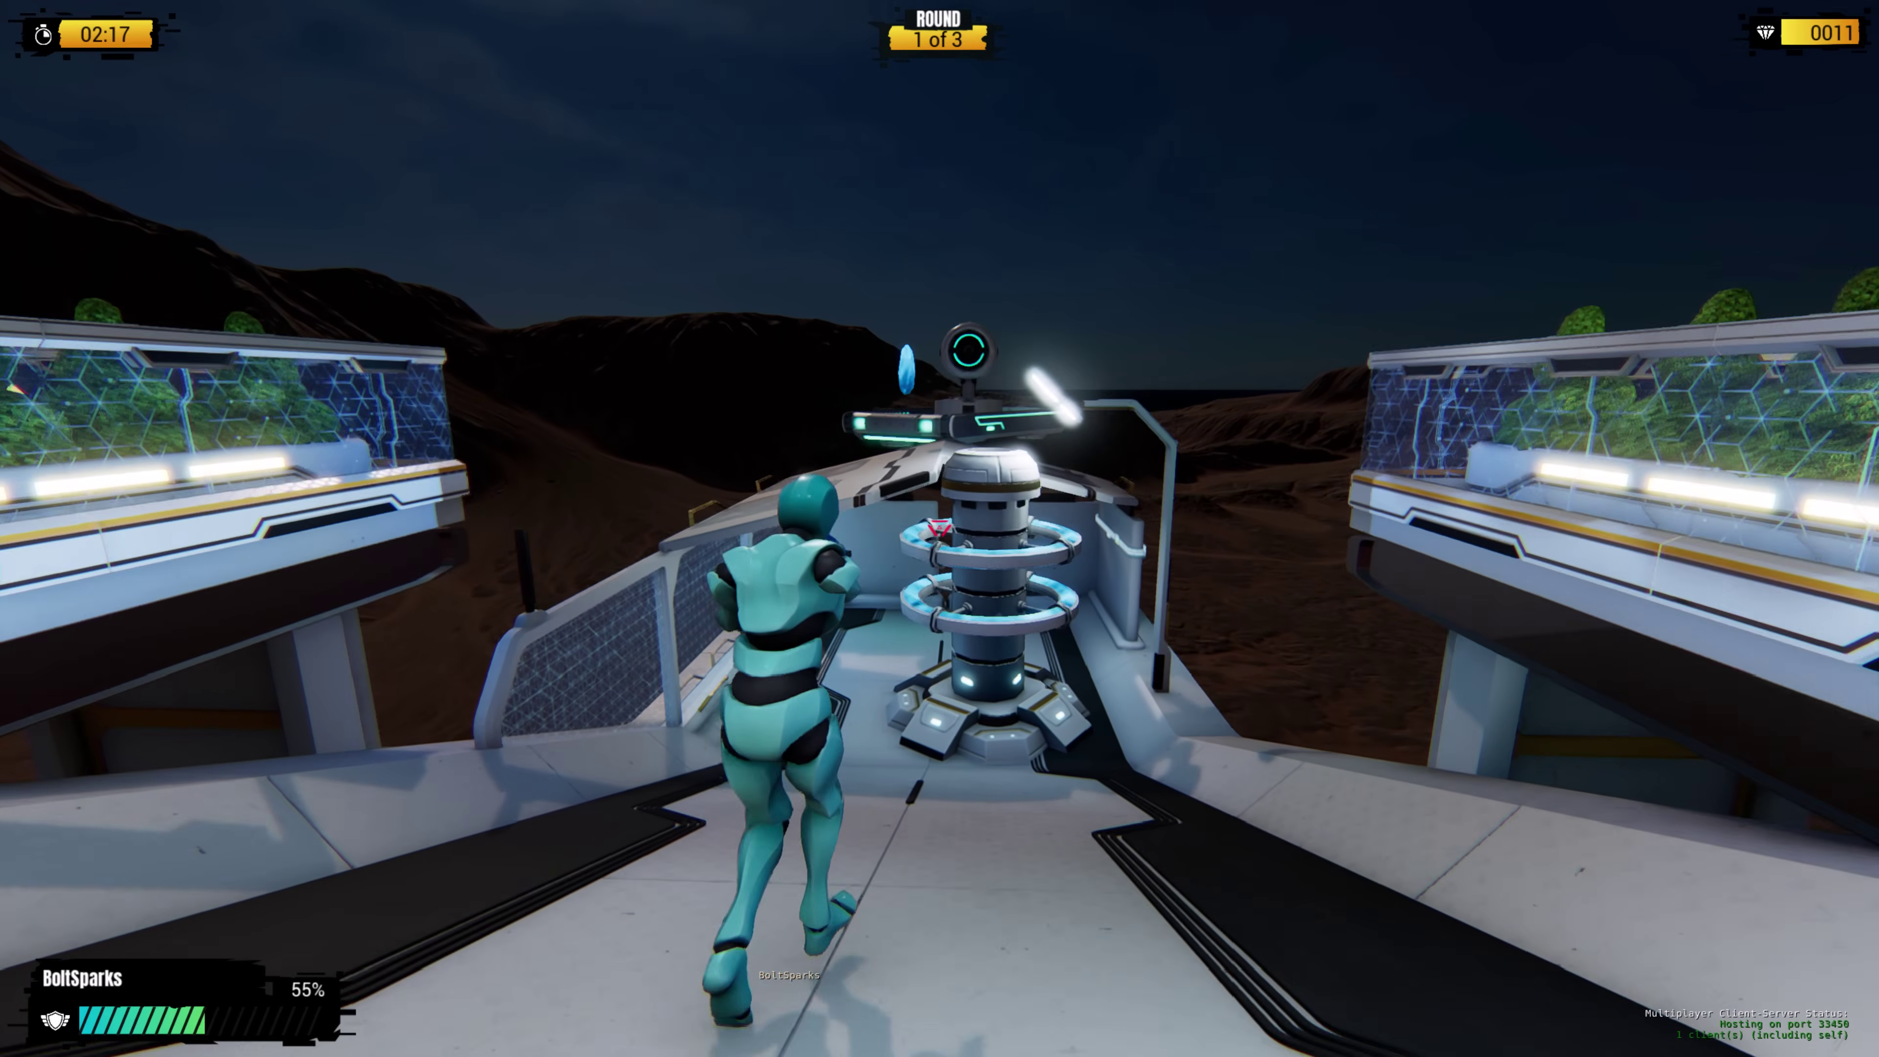
key(w)
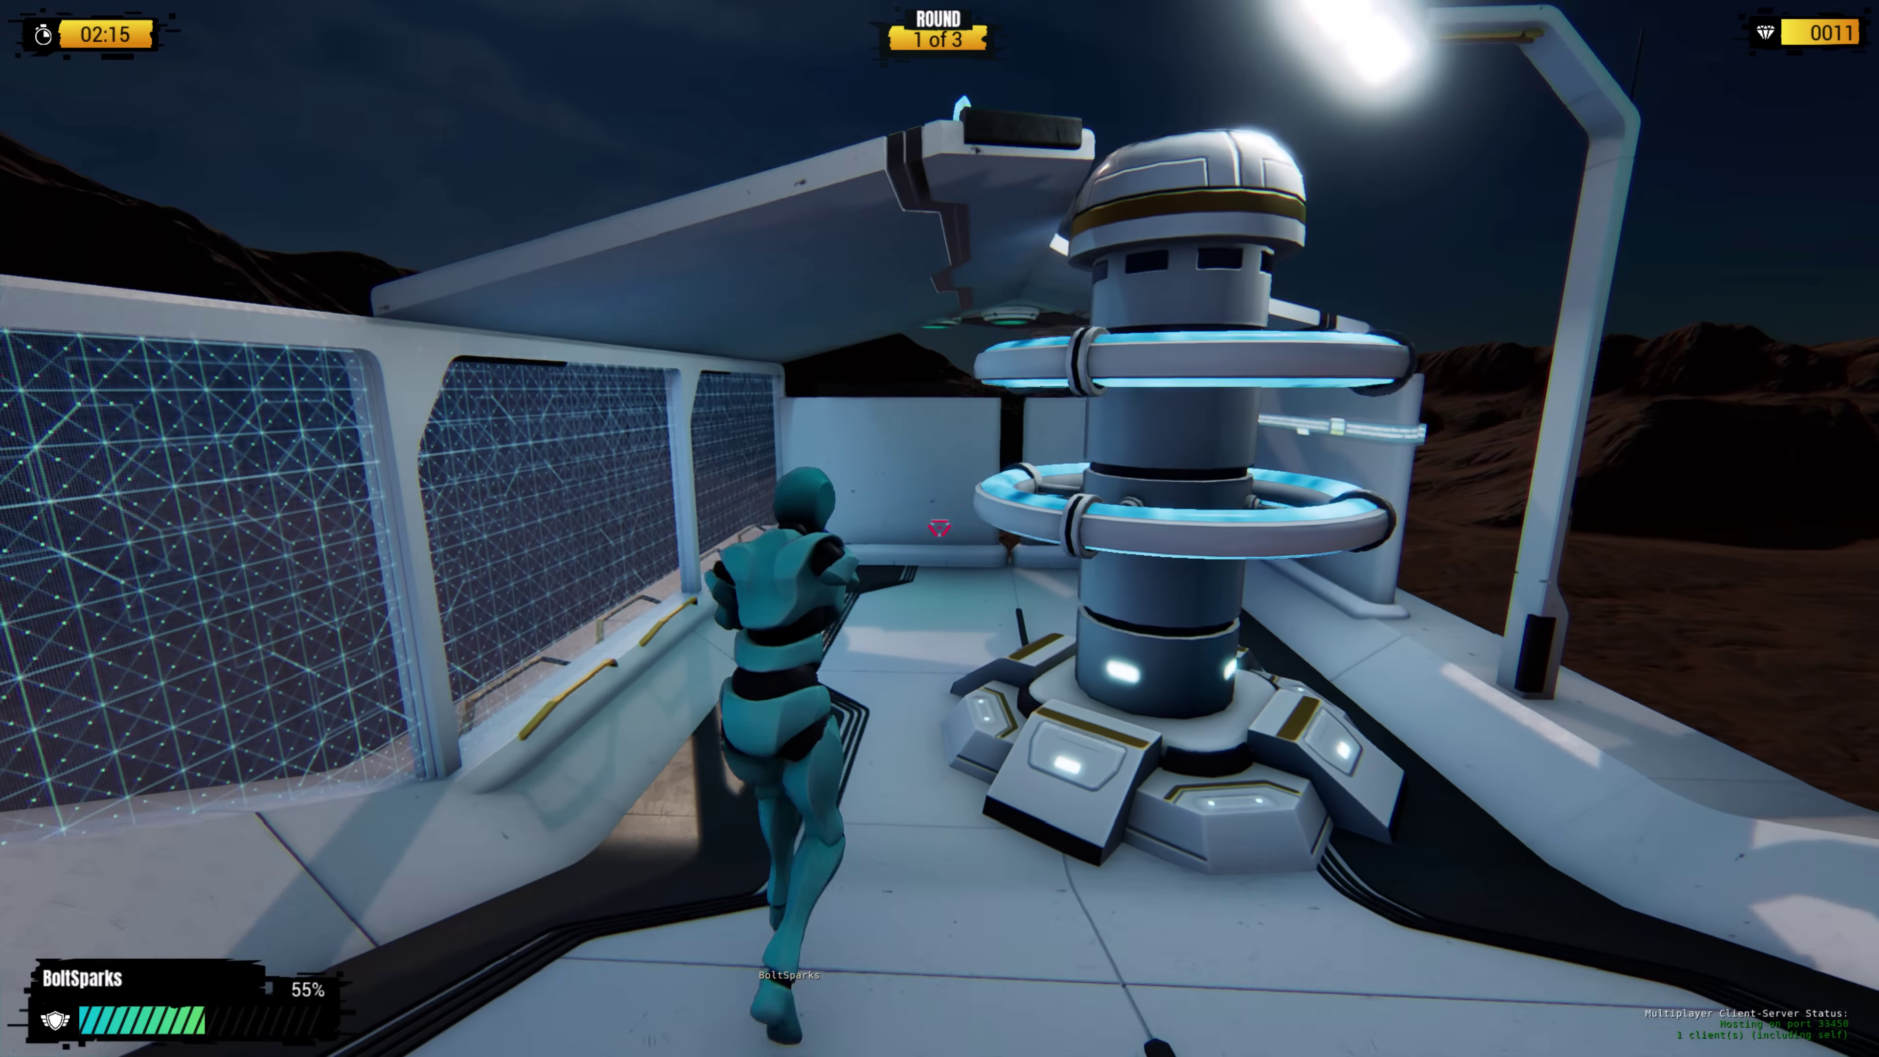
key(w)
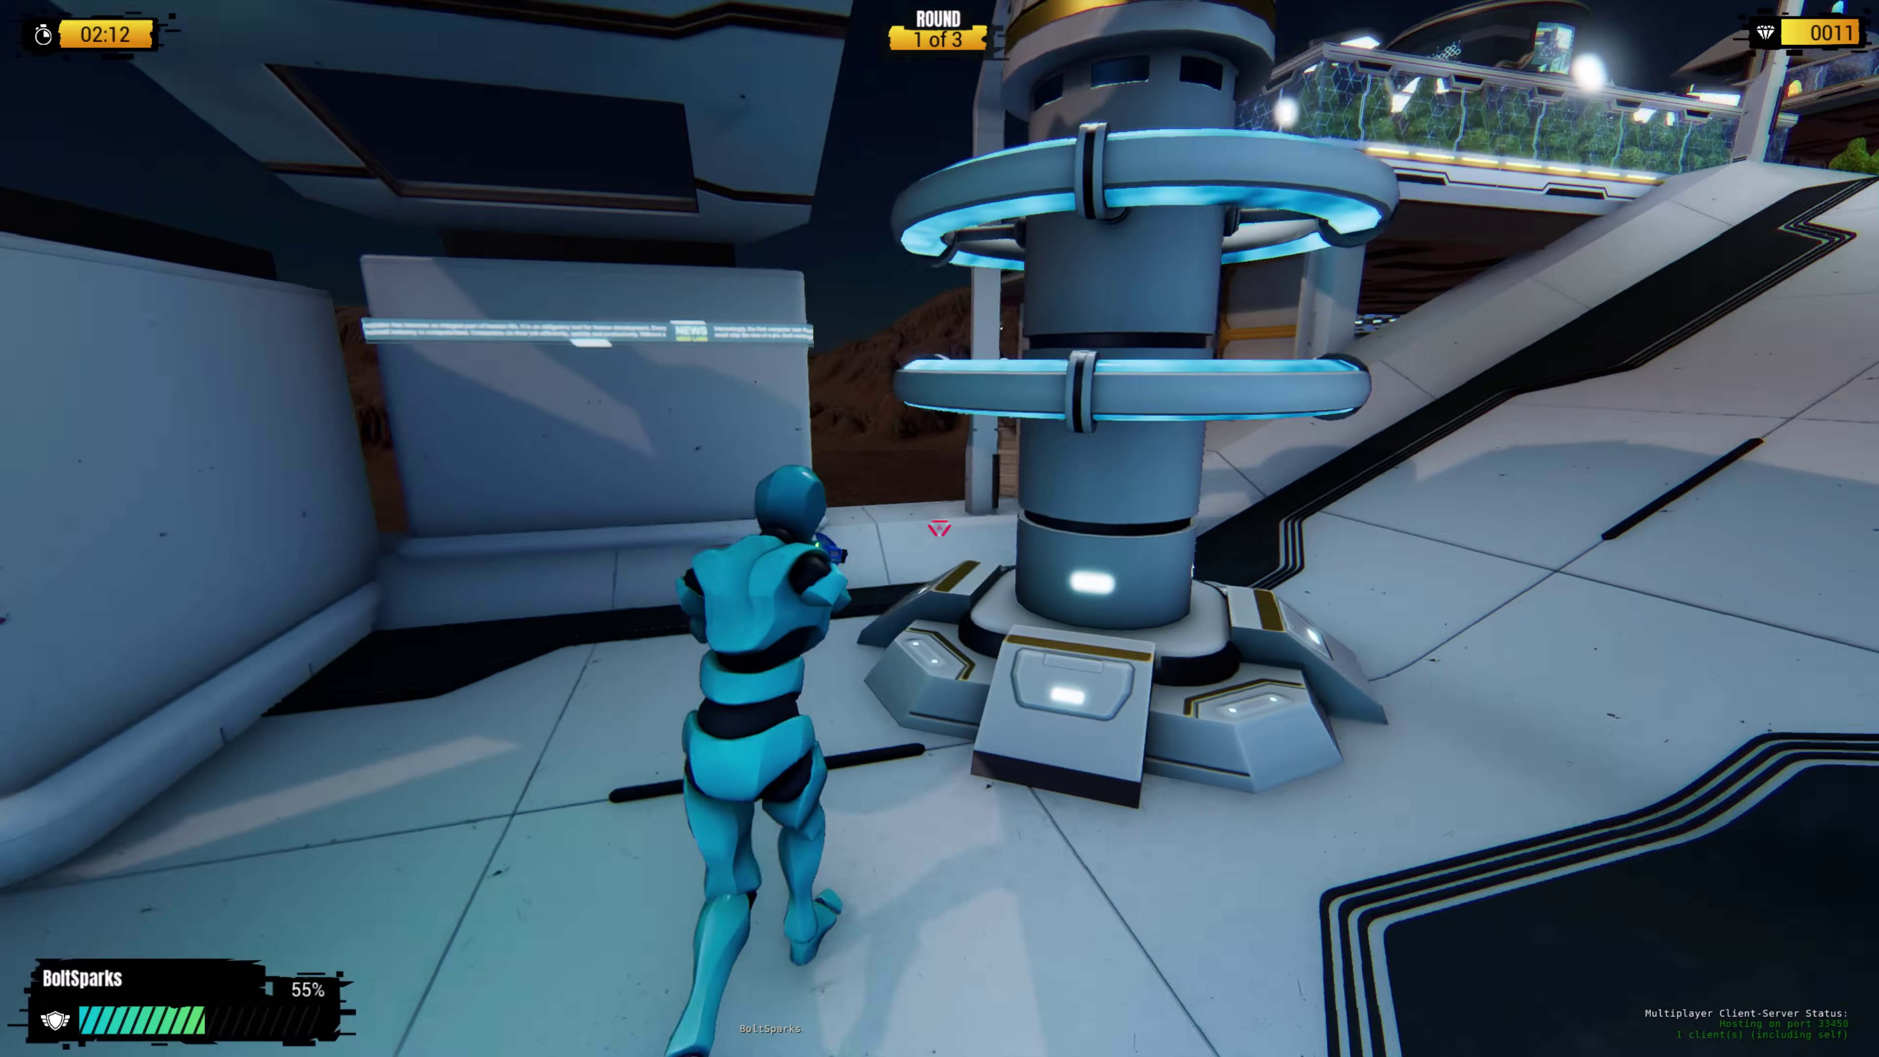
key(w)
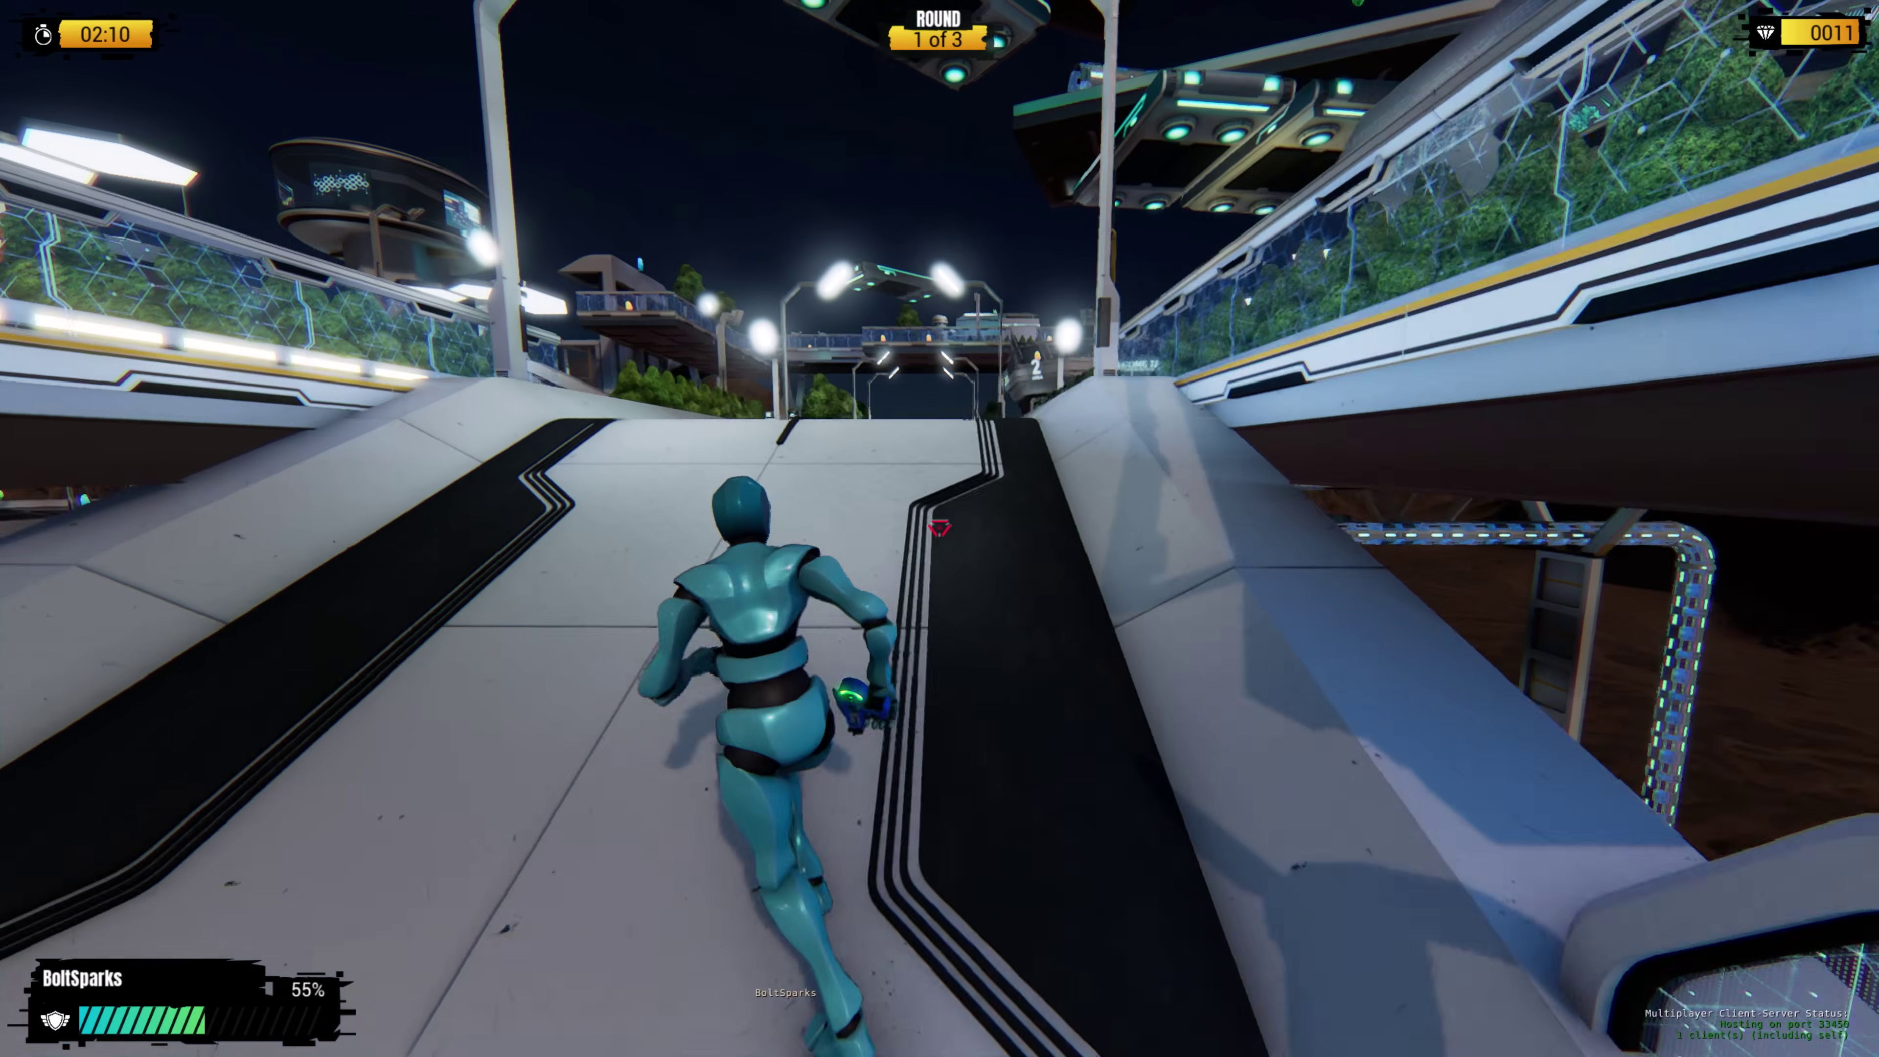
key(w)
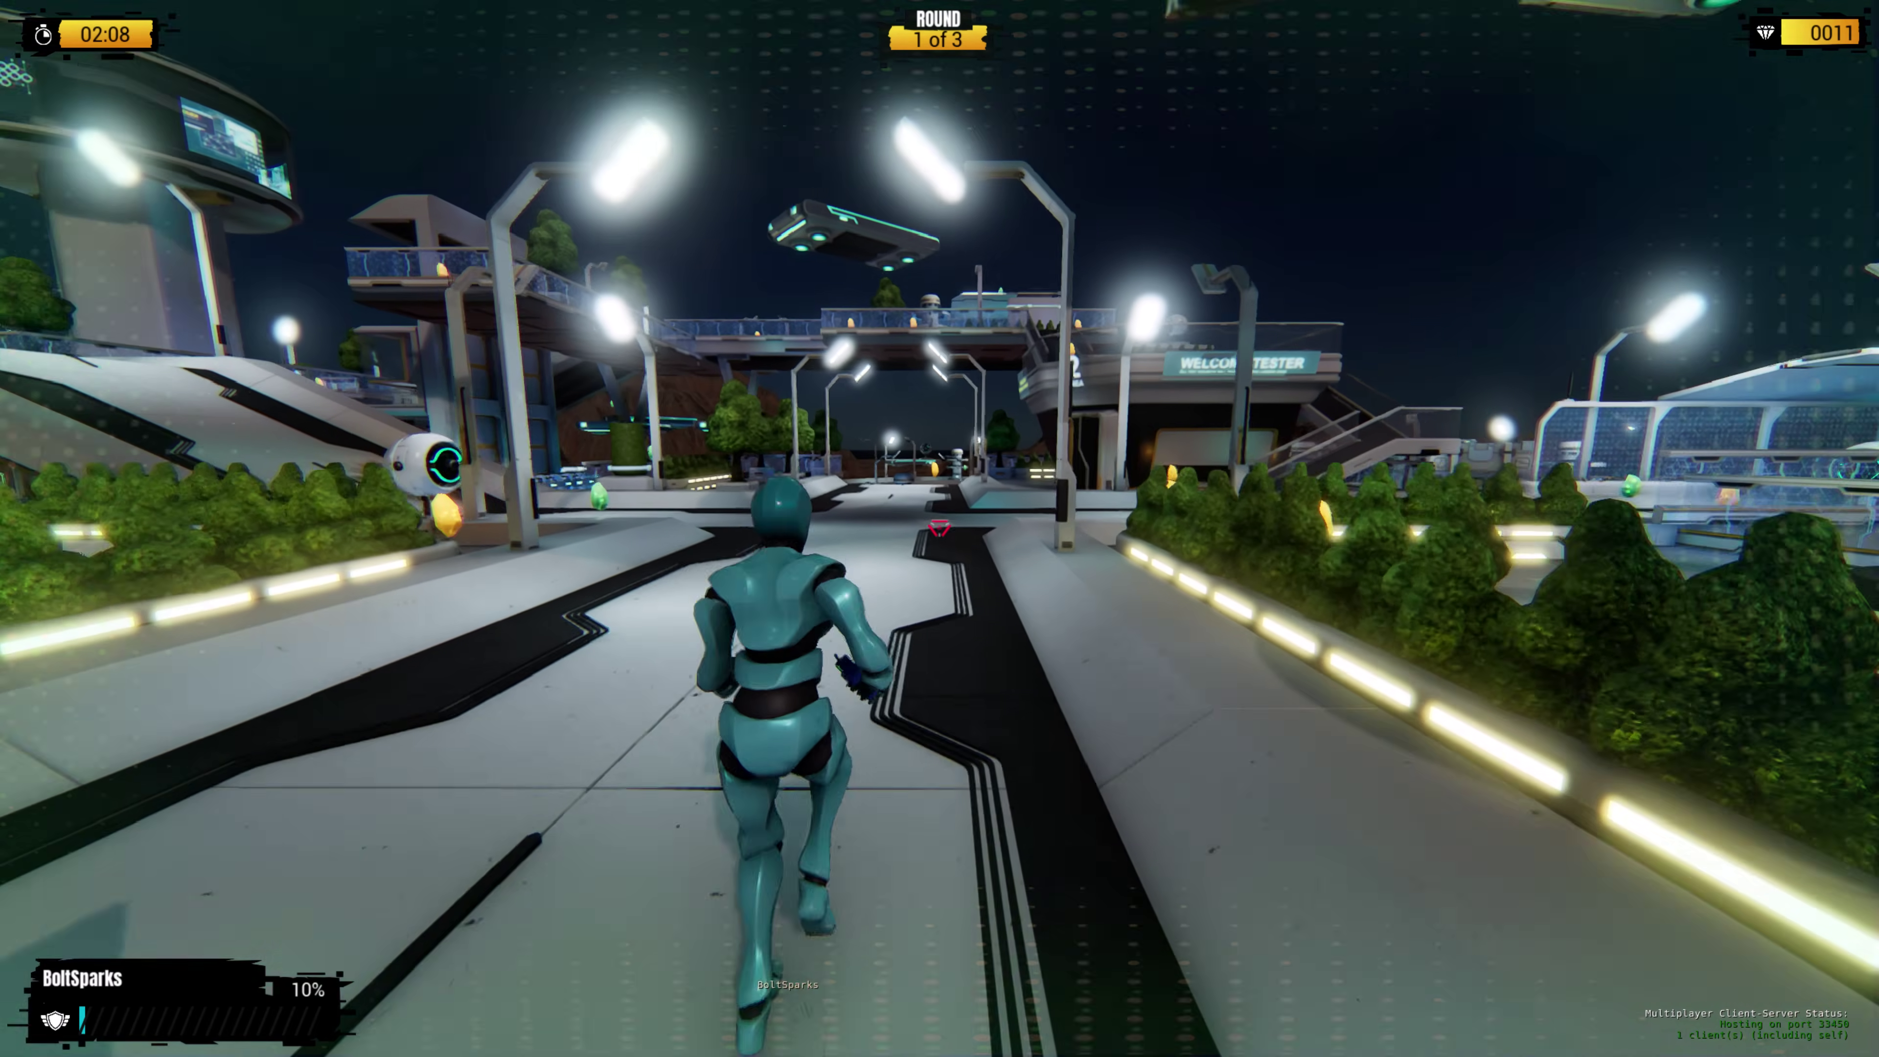
key(w)
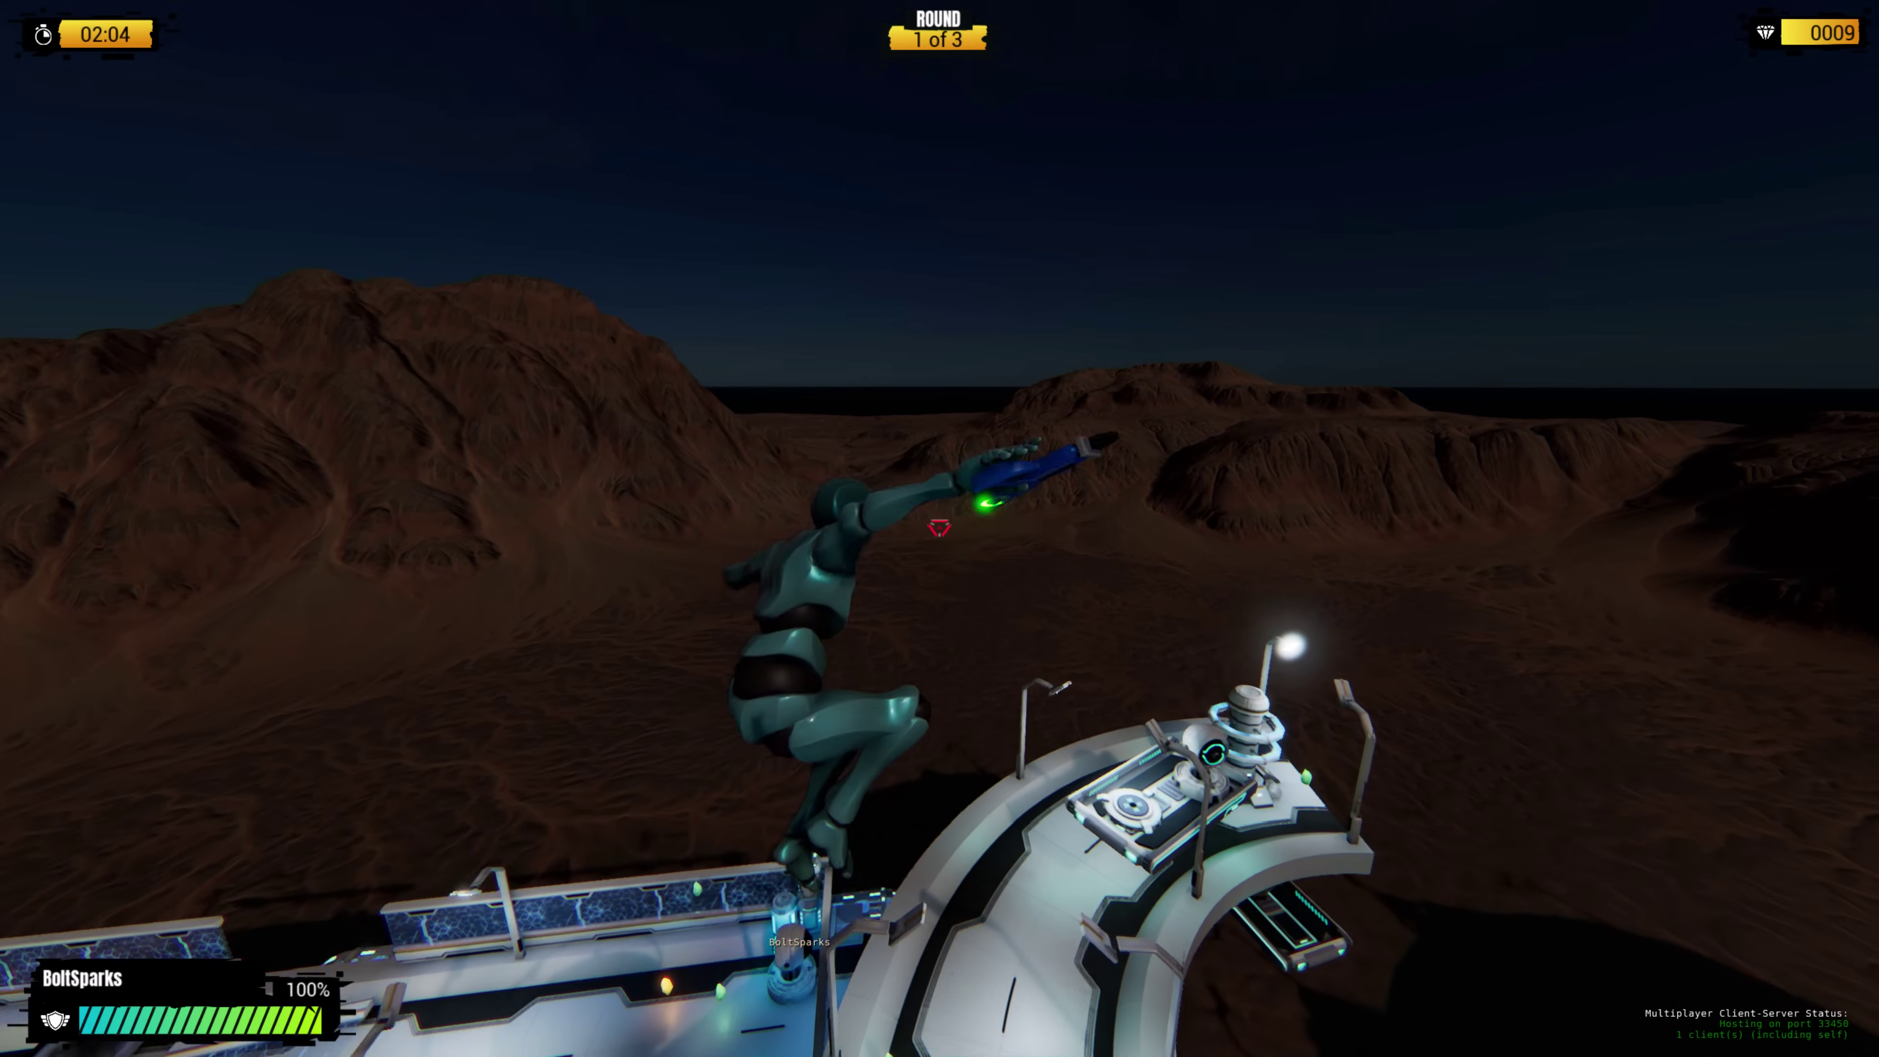
key(w)
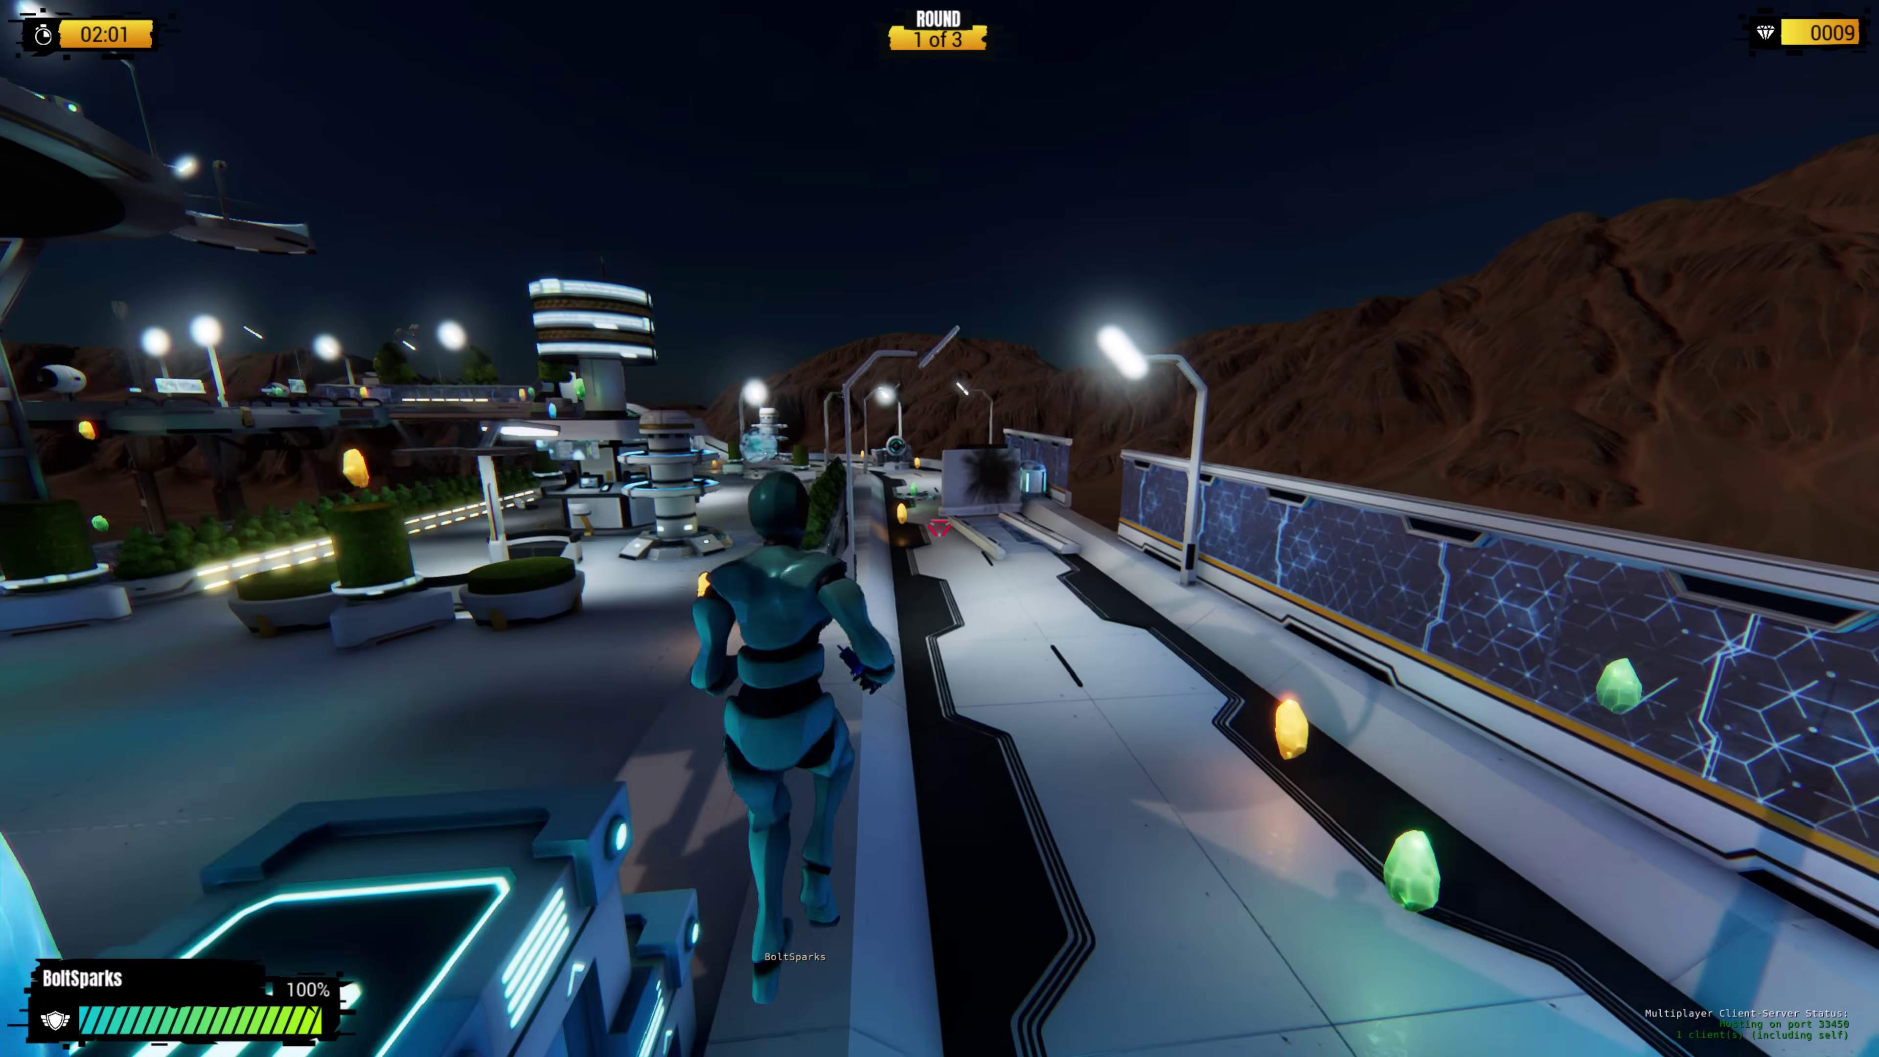
key(w)
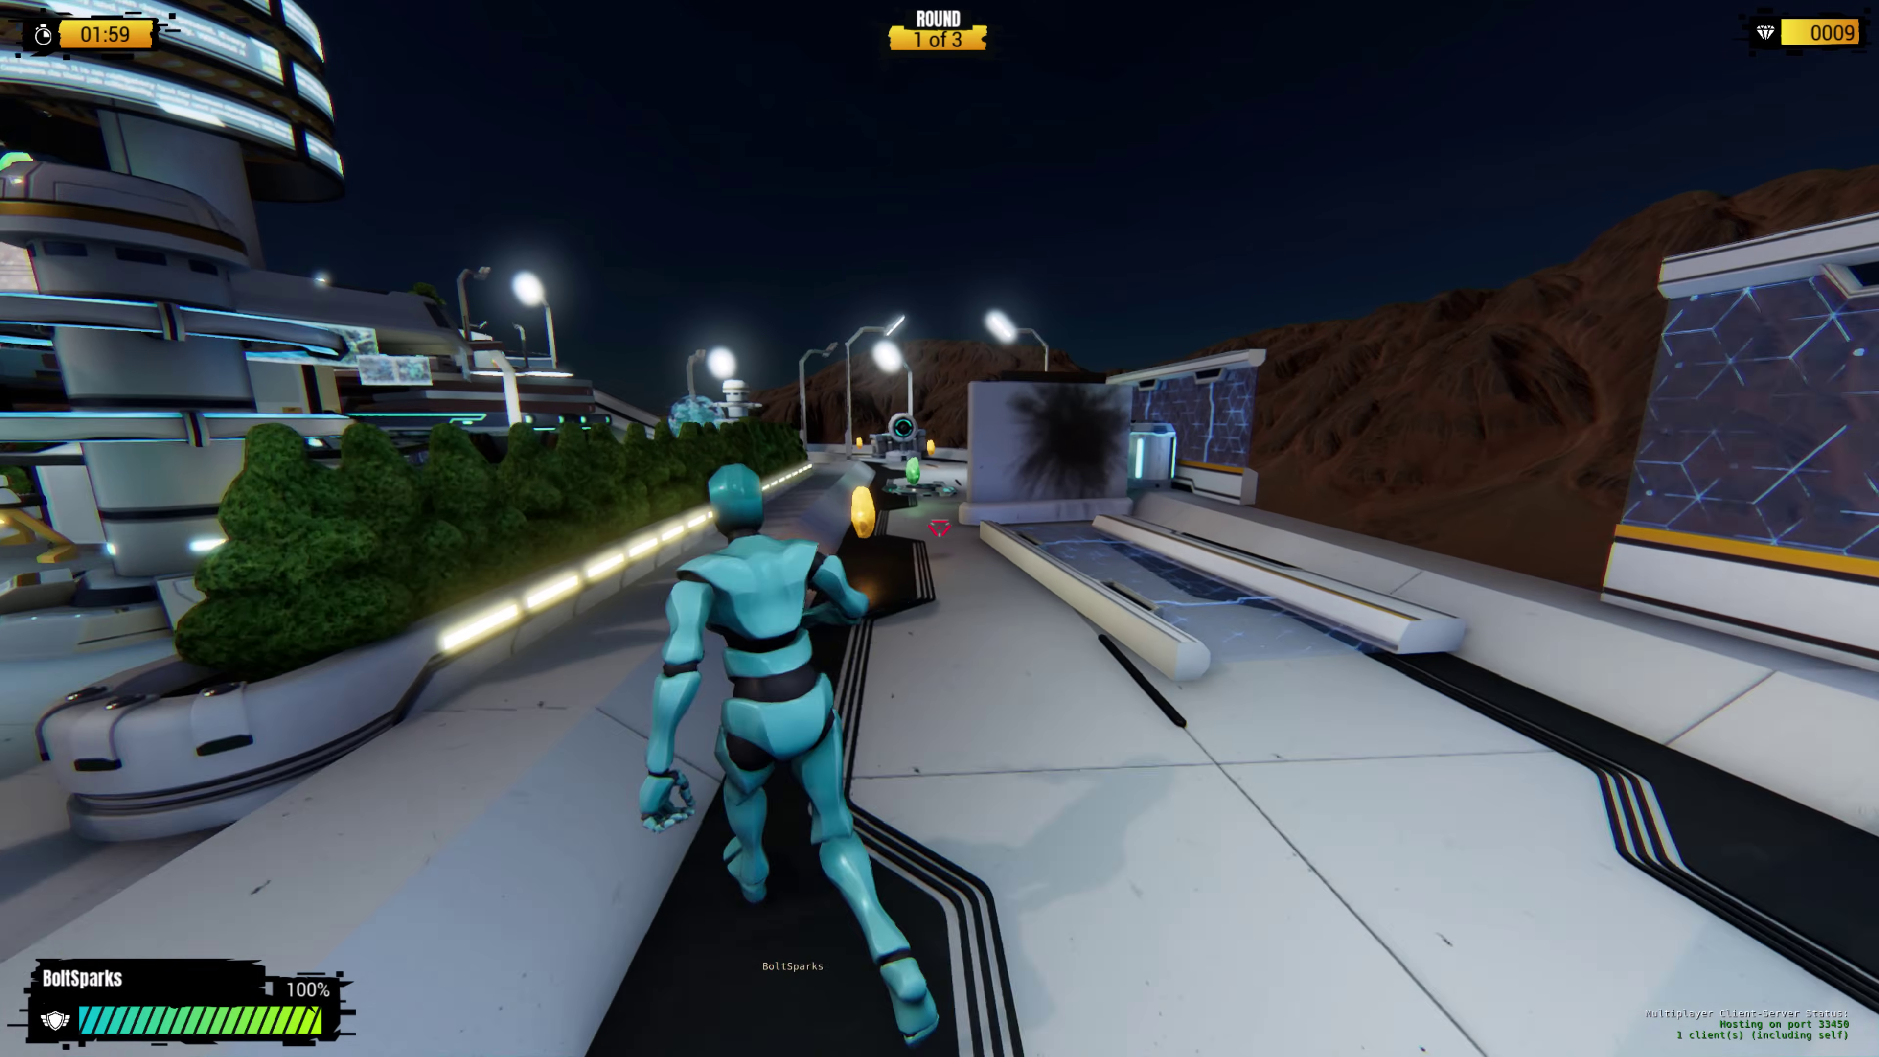
key(w)
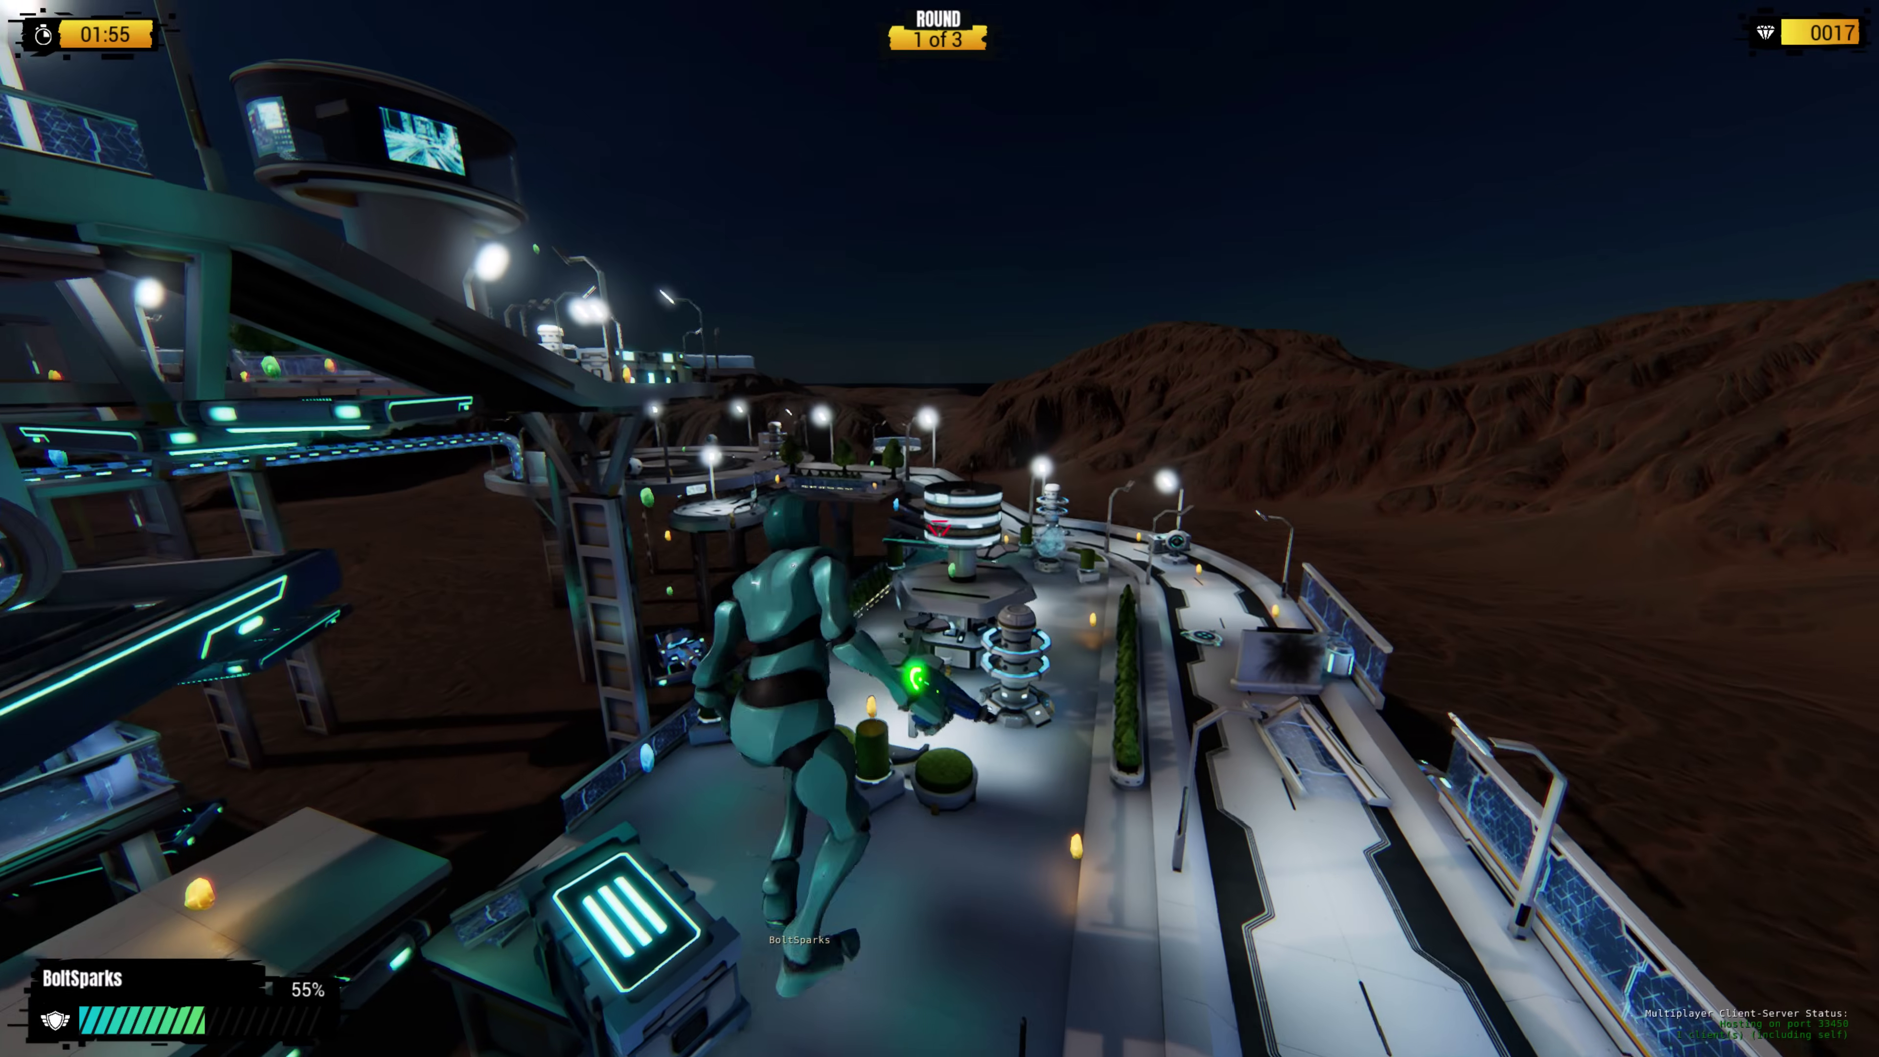
key(w)
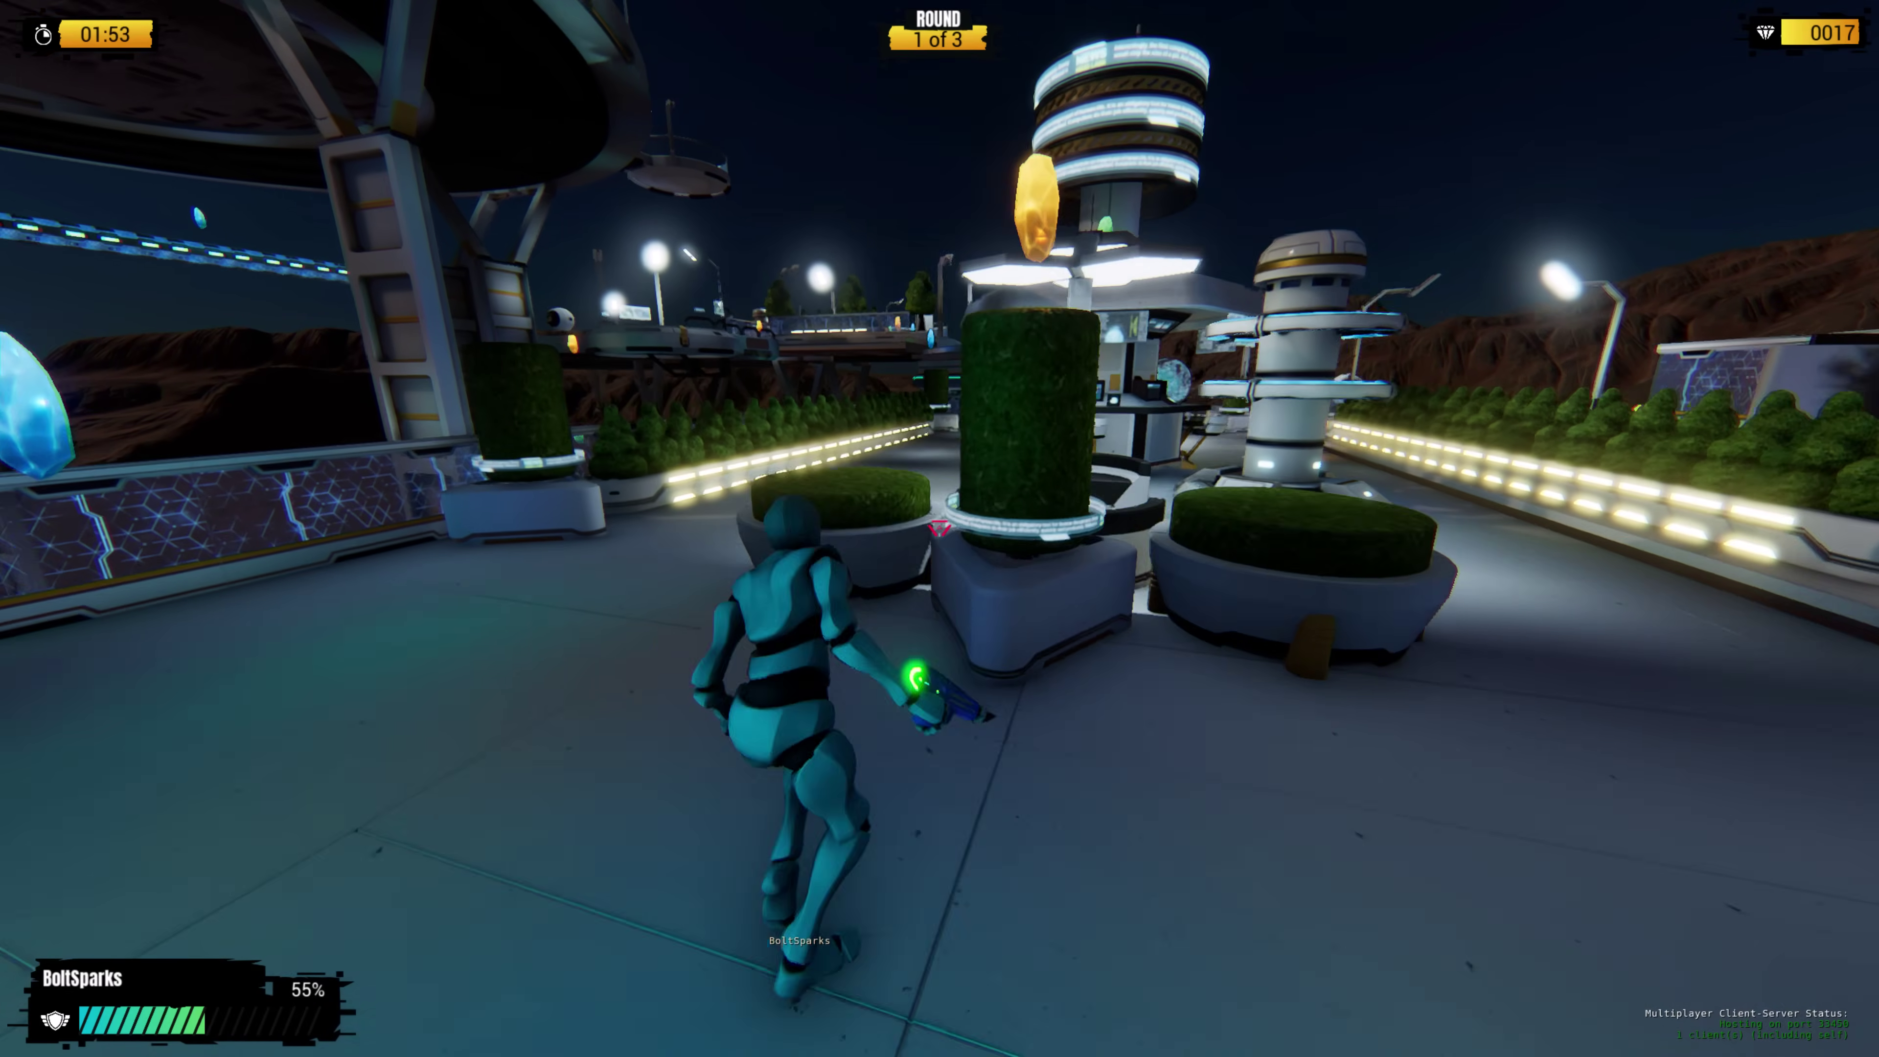
key(w)
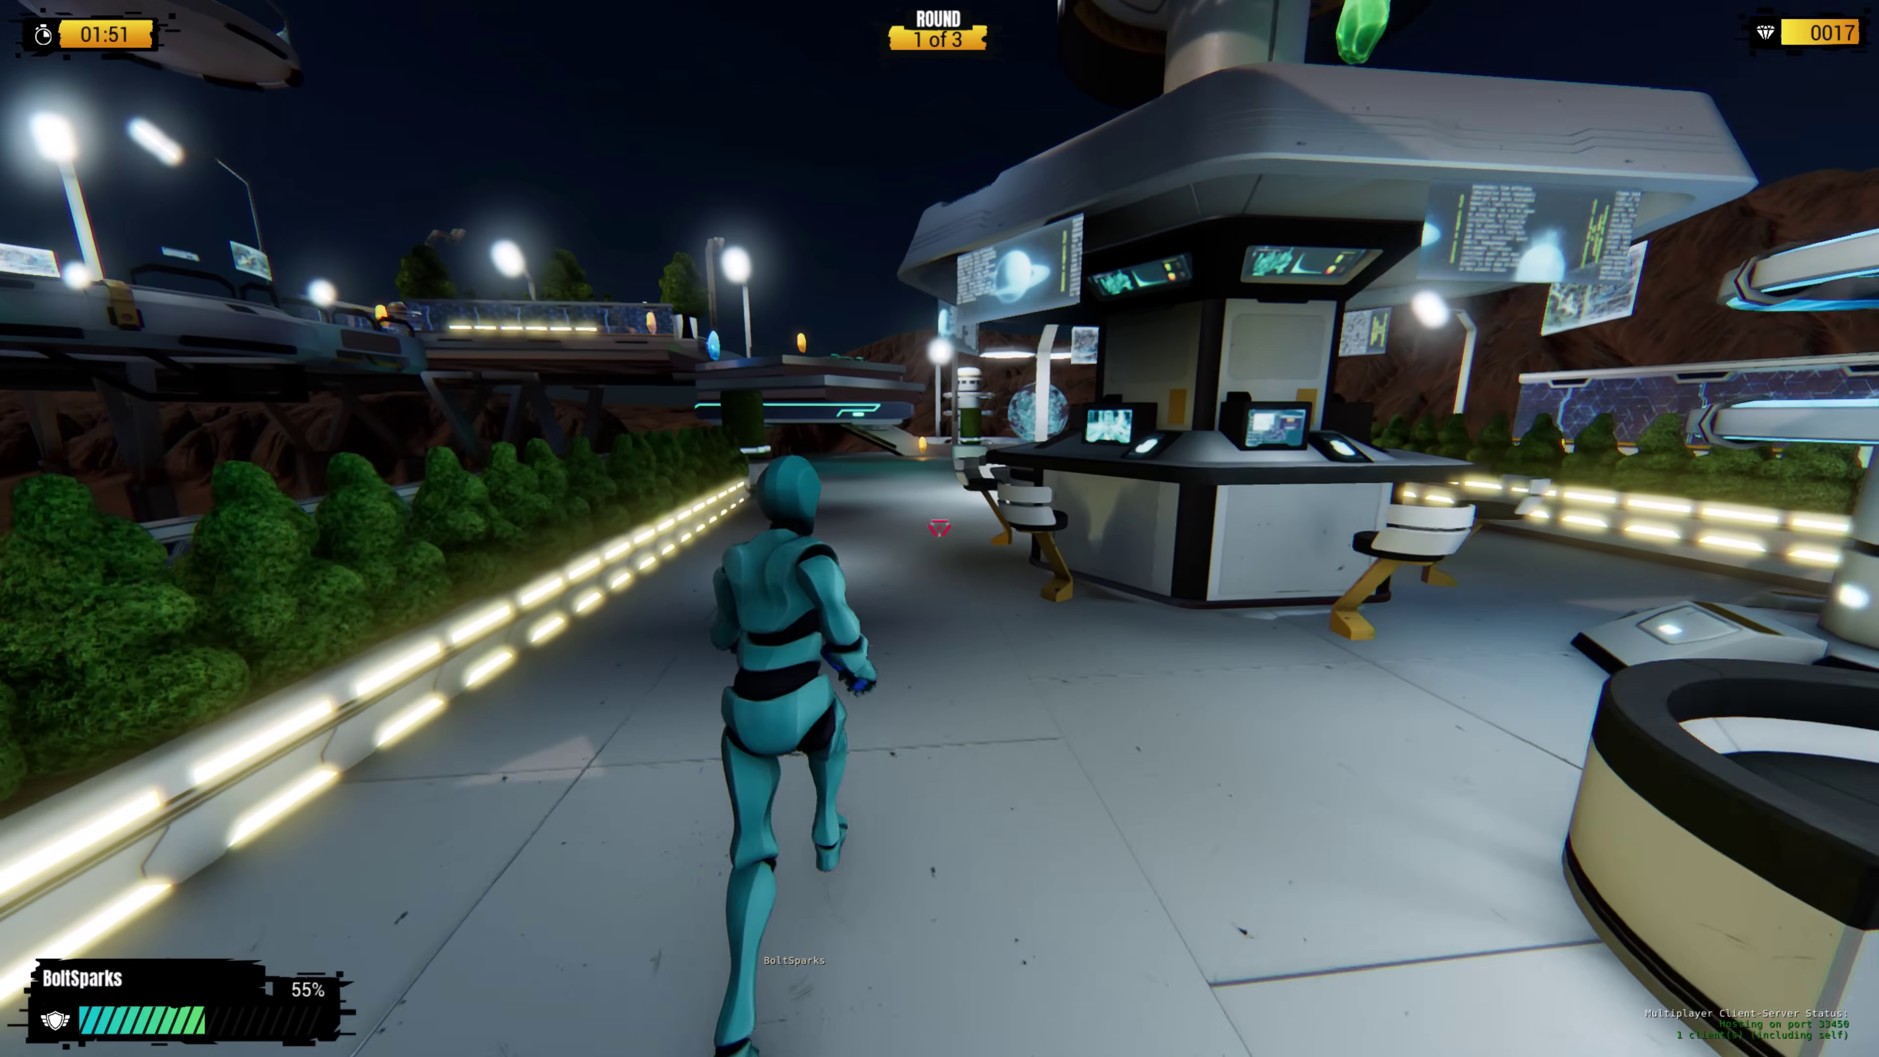
key(w)
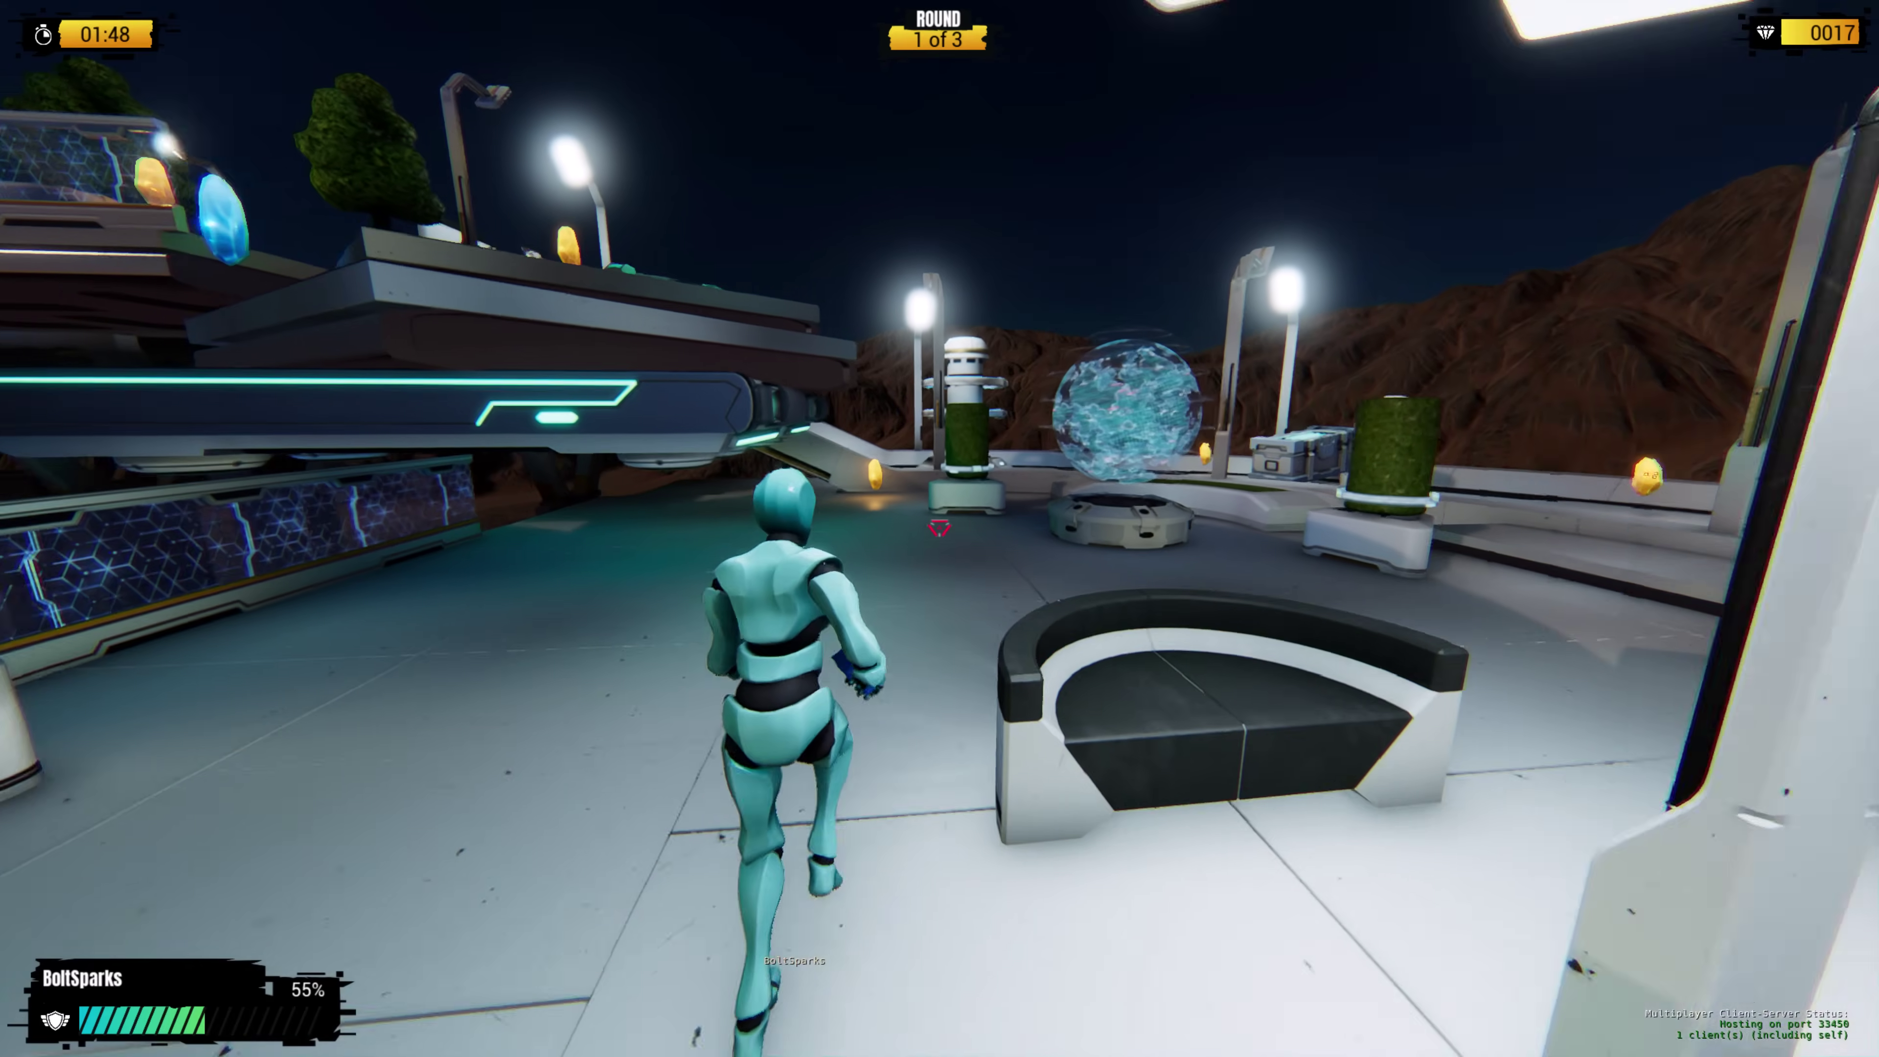
key(w)
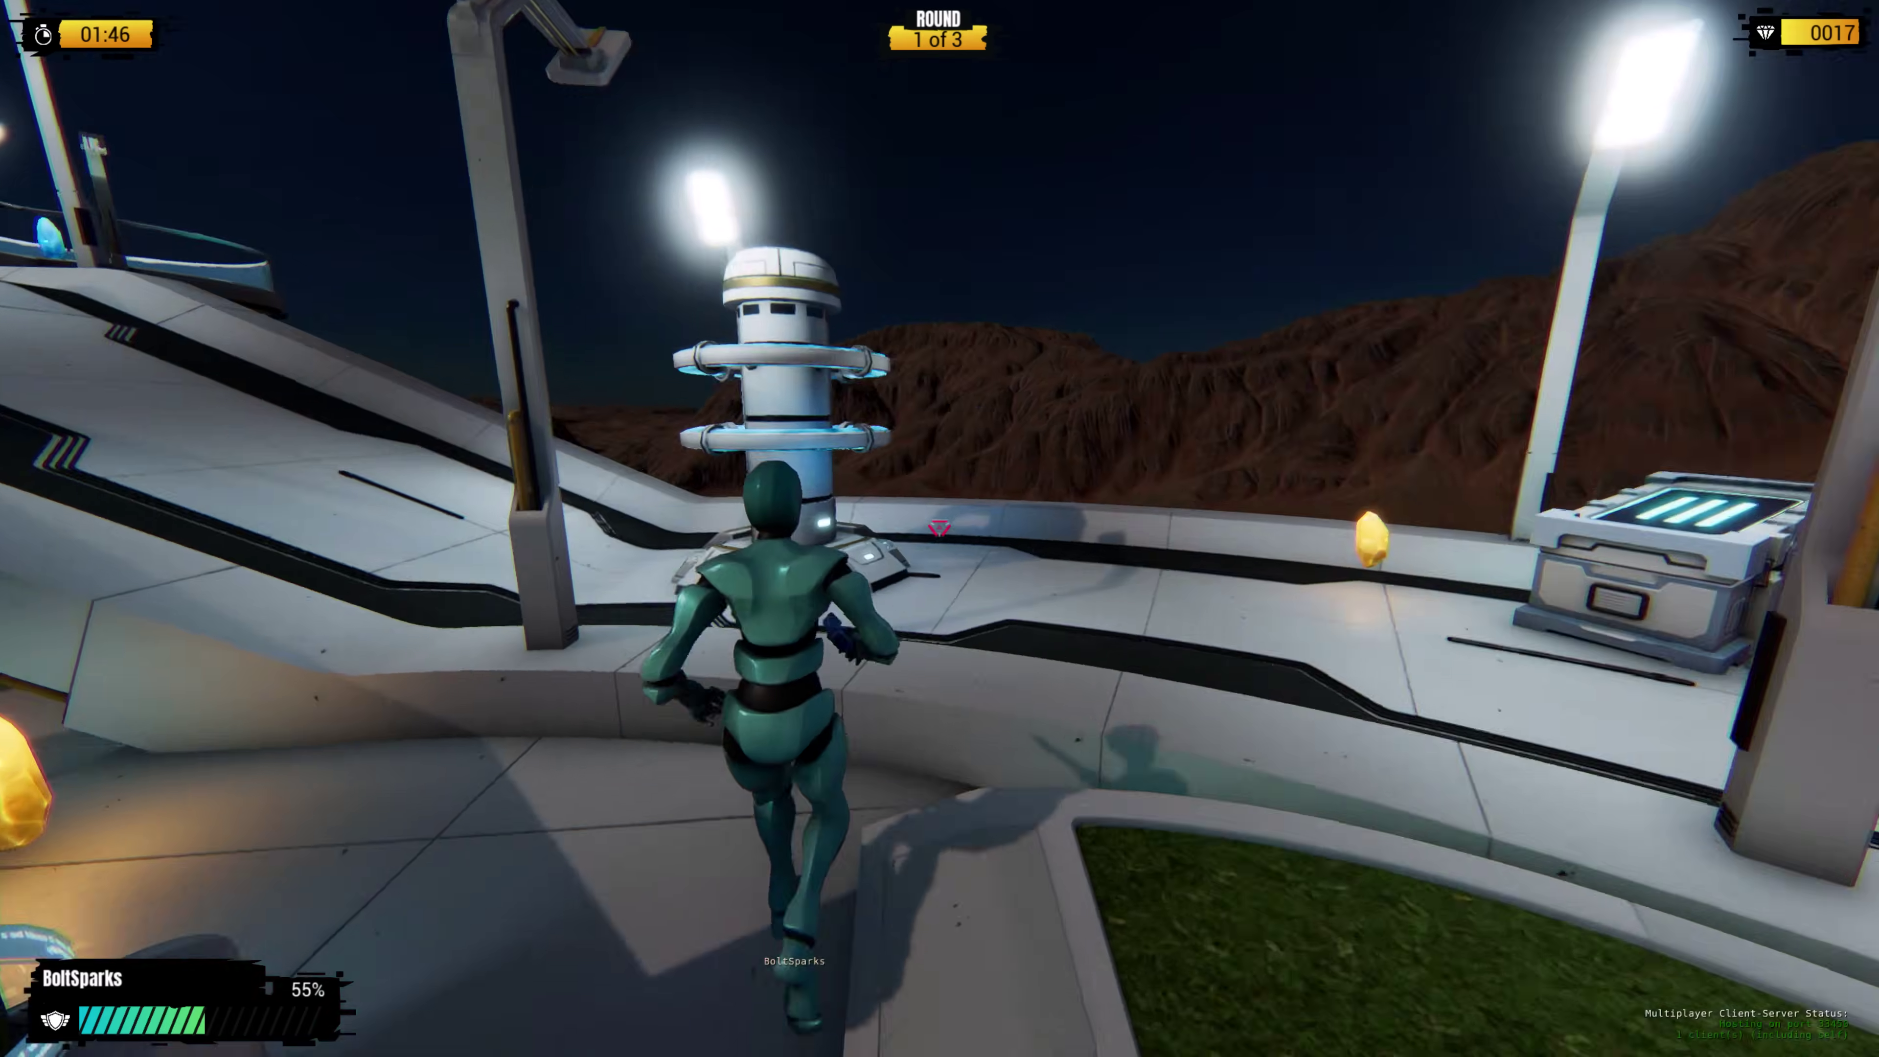
key(w)
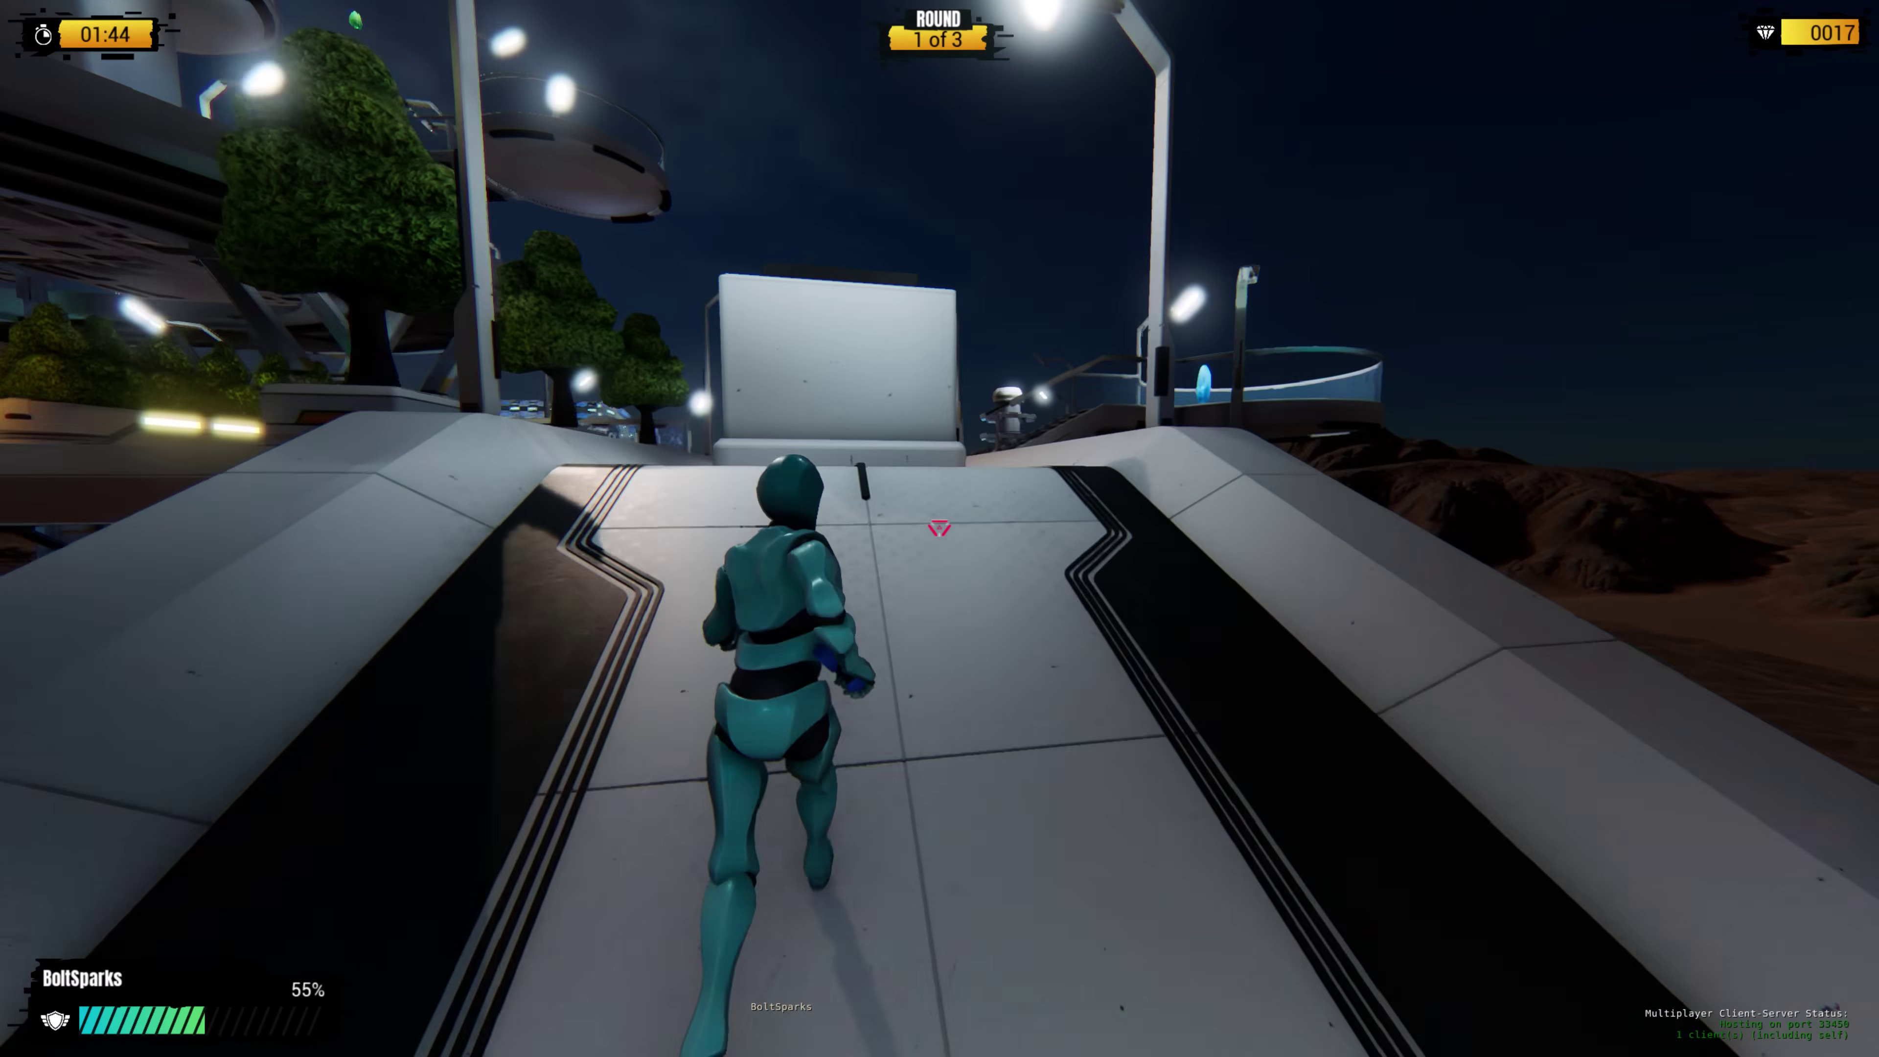
key(w)
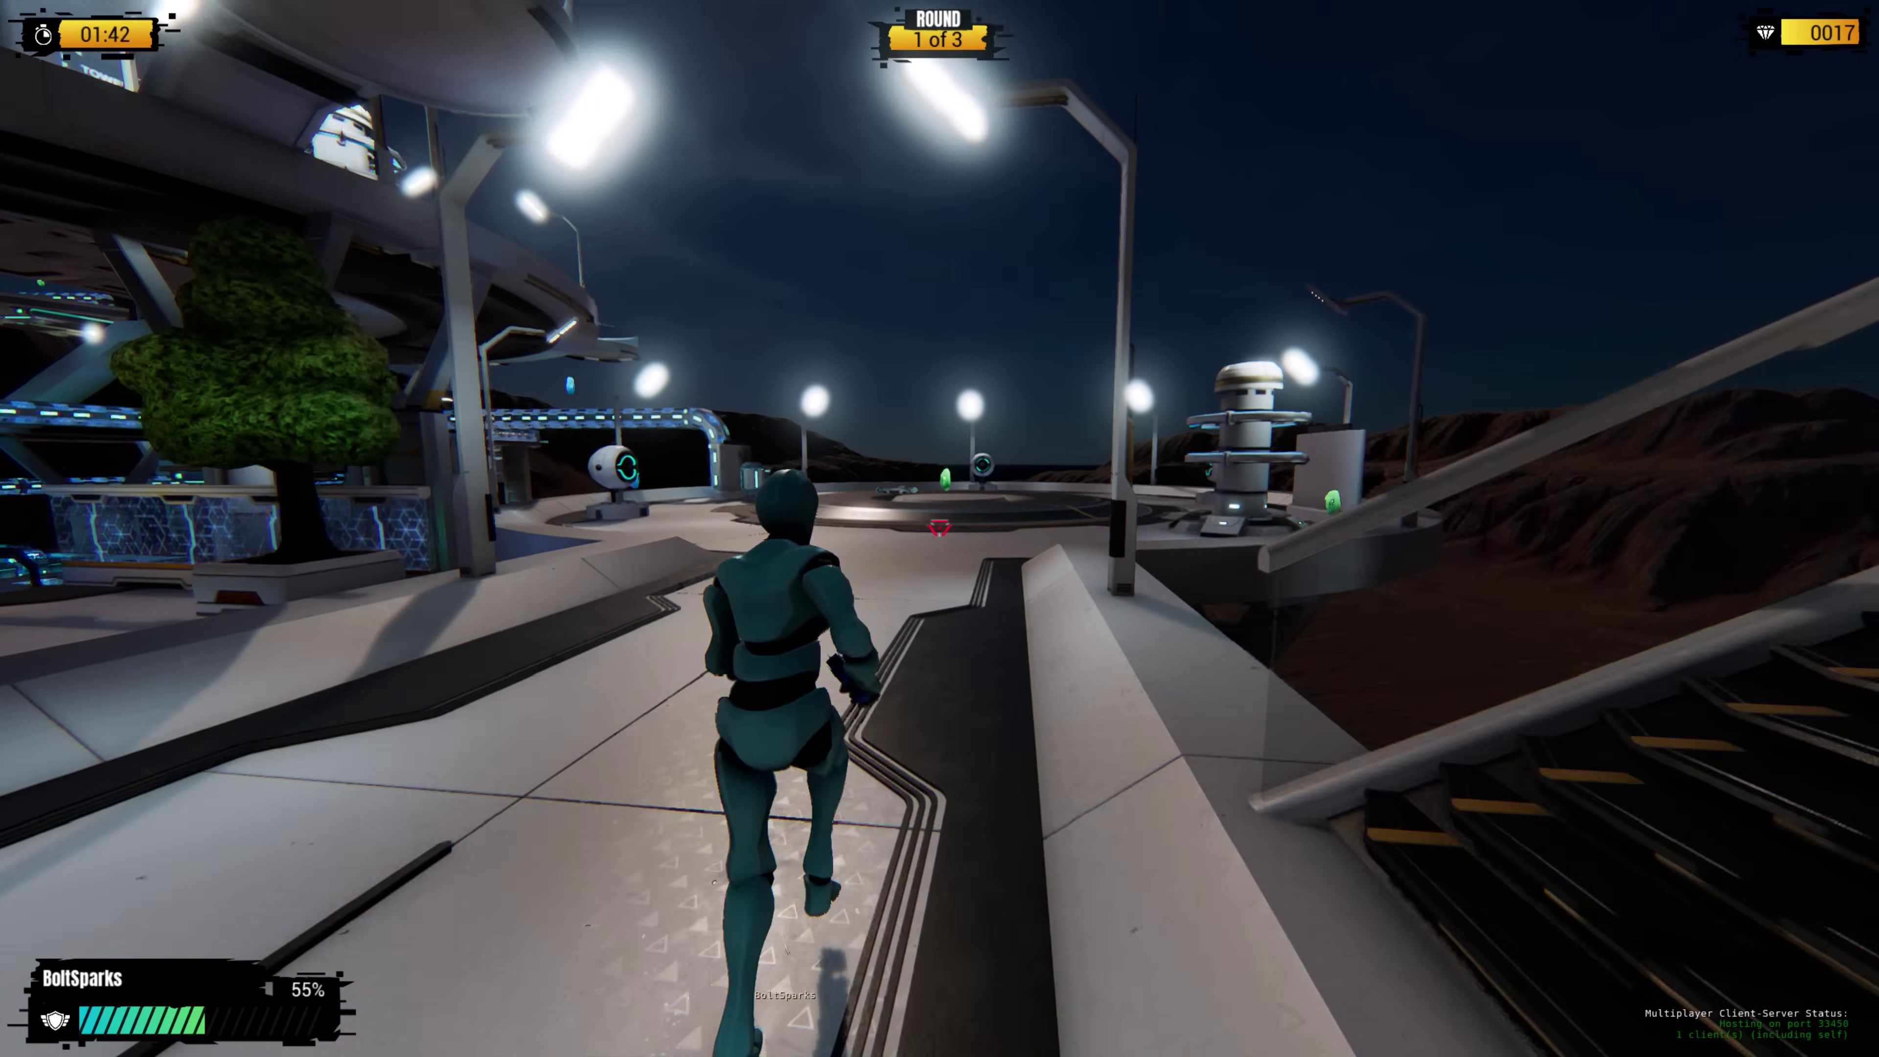
key(w)
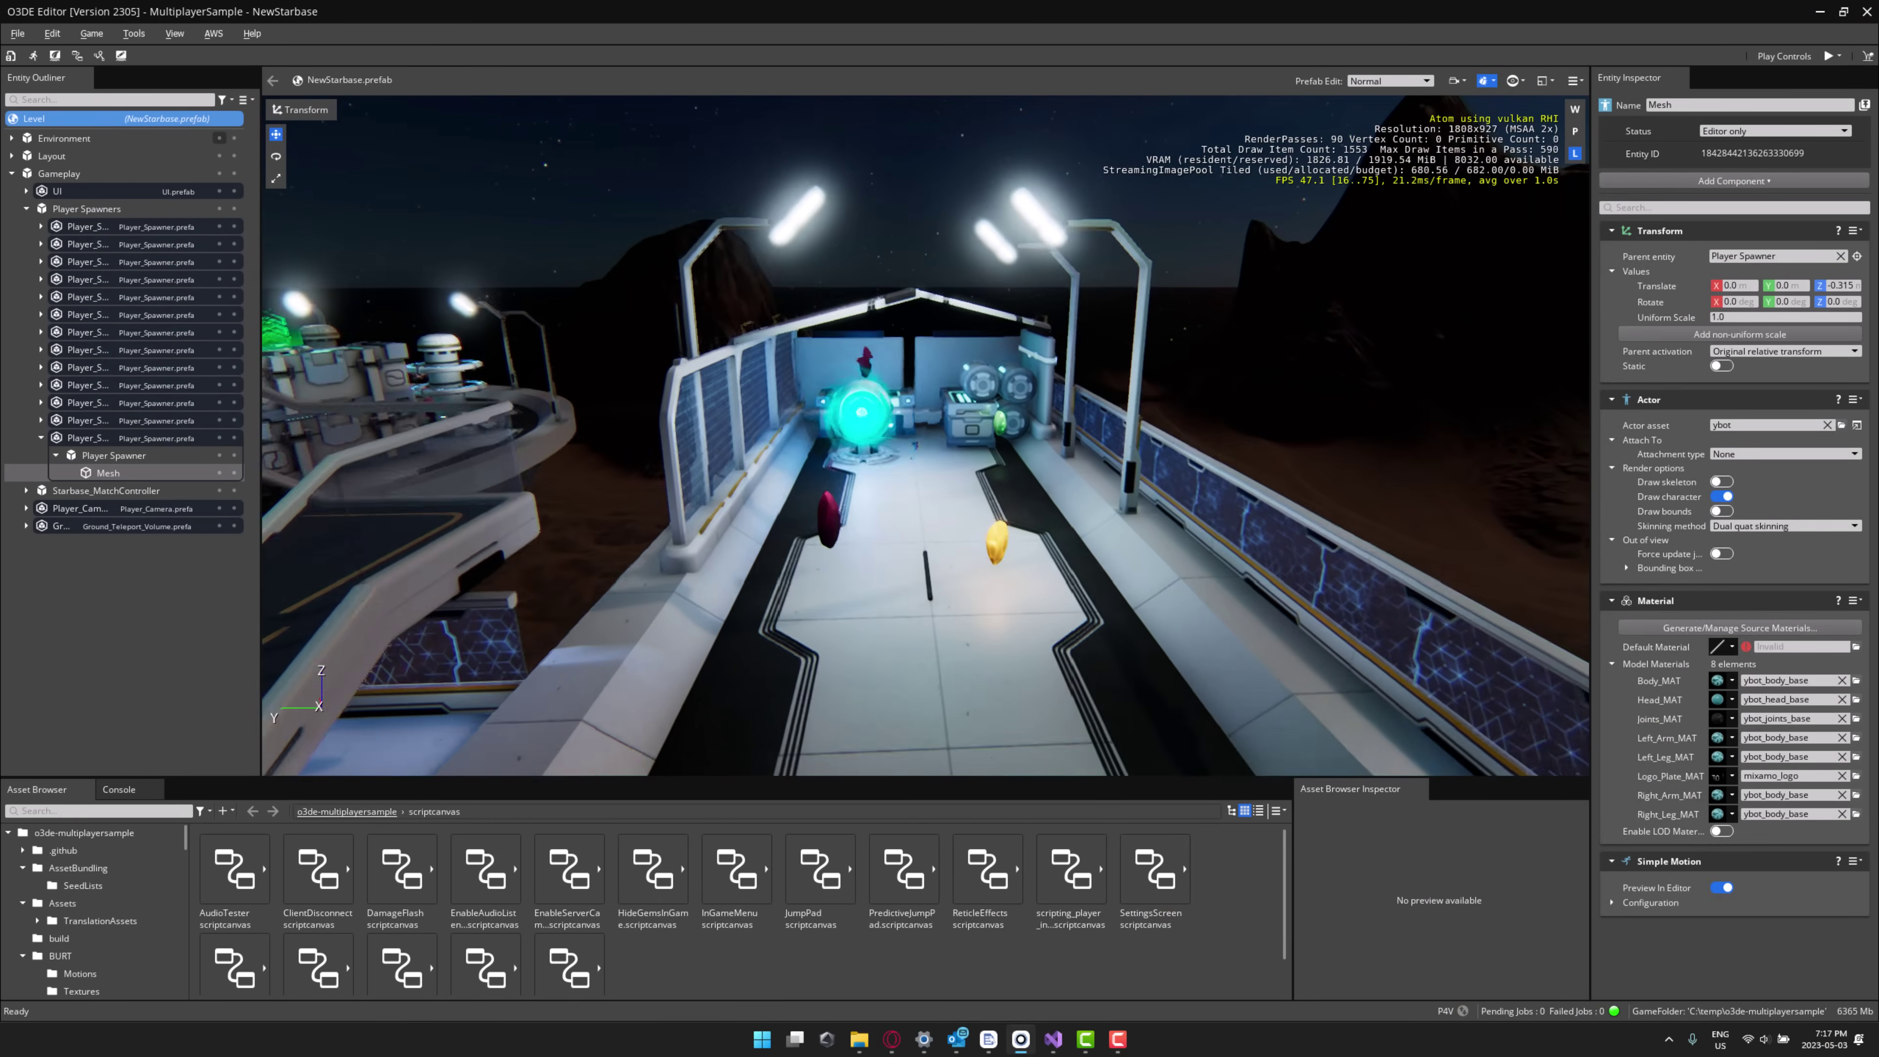
Examine the NewStarbase level in the editor, from the energy ball turret past the player spawner meshes and curved walkways to the central plaza
key(w)
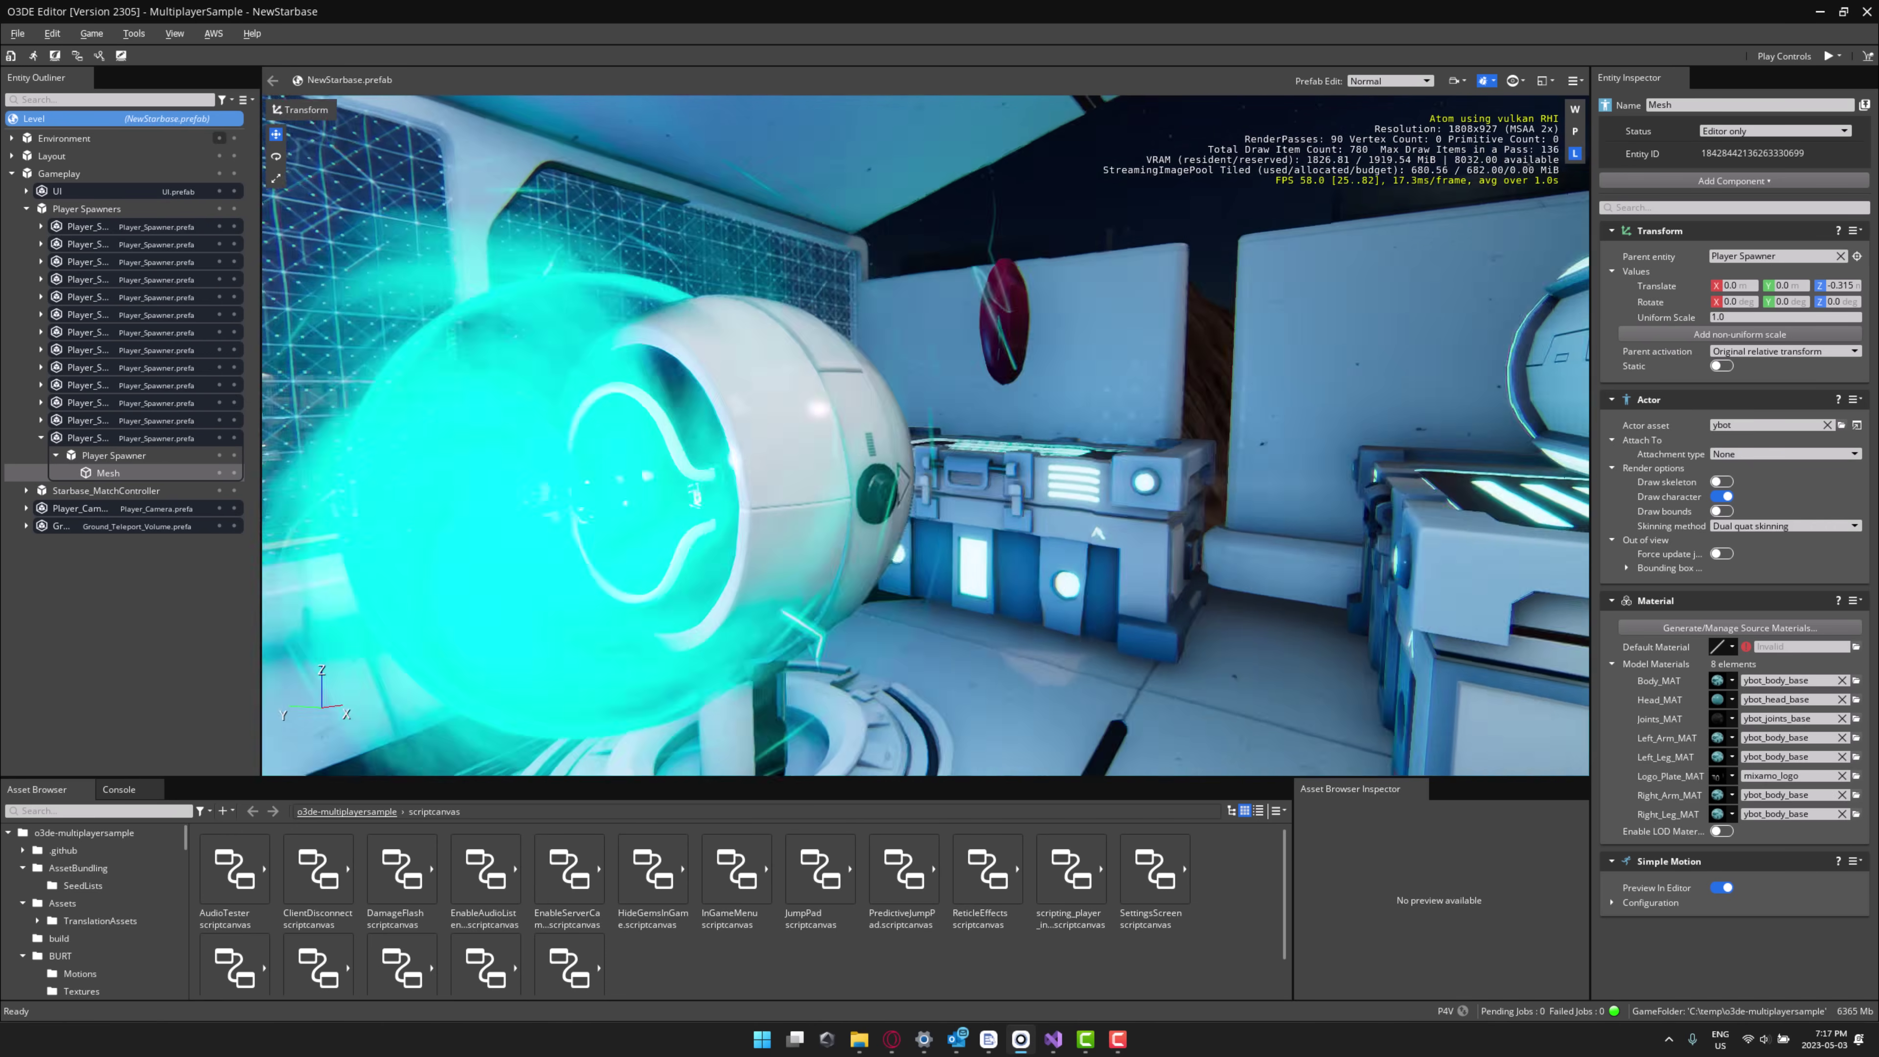
key(w)
key(z)
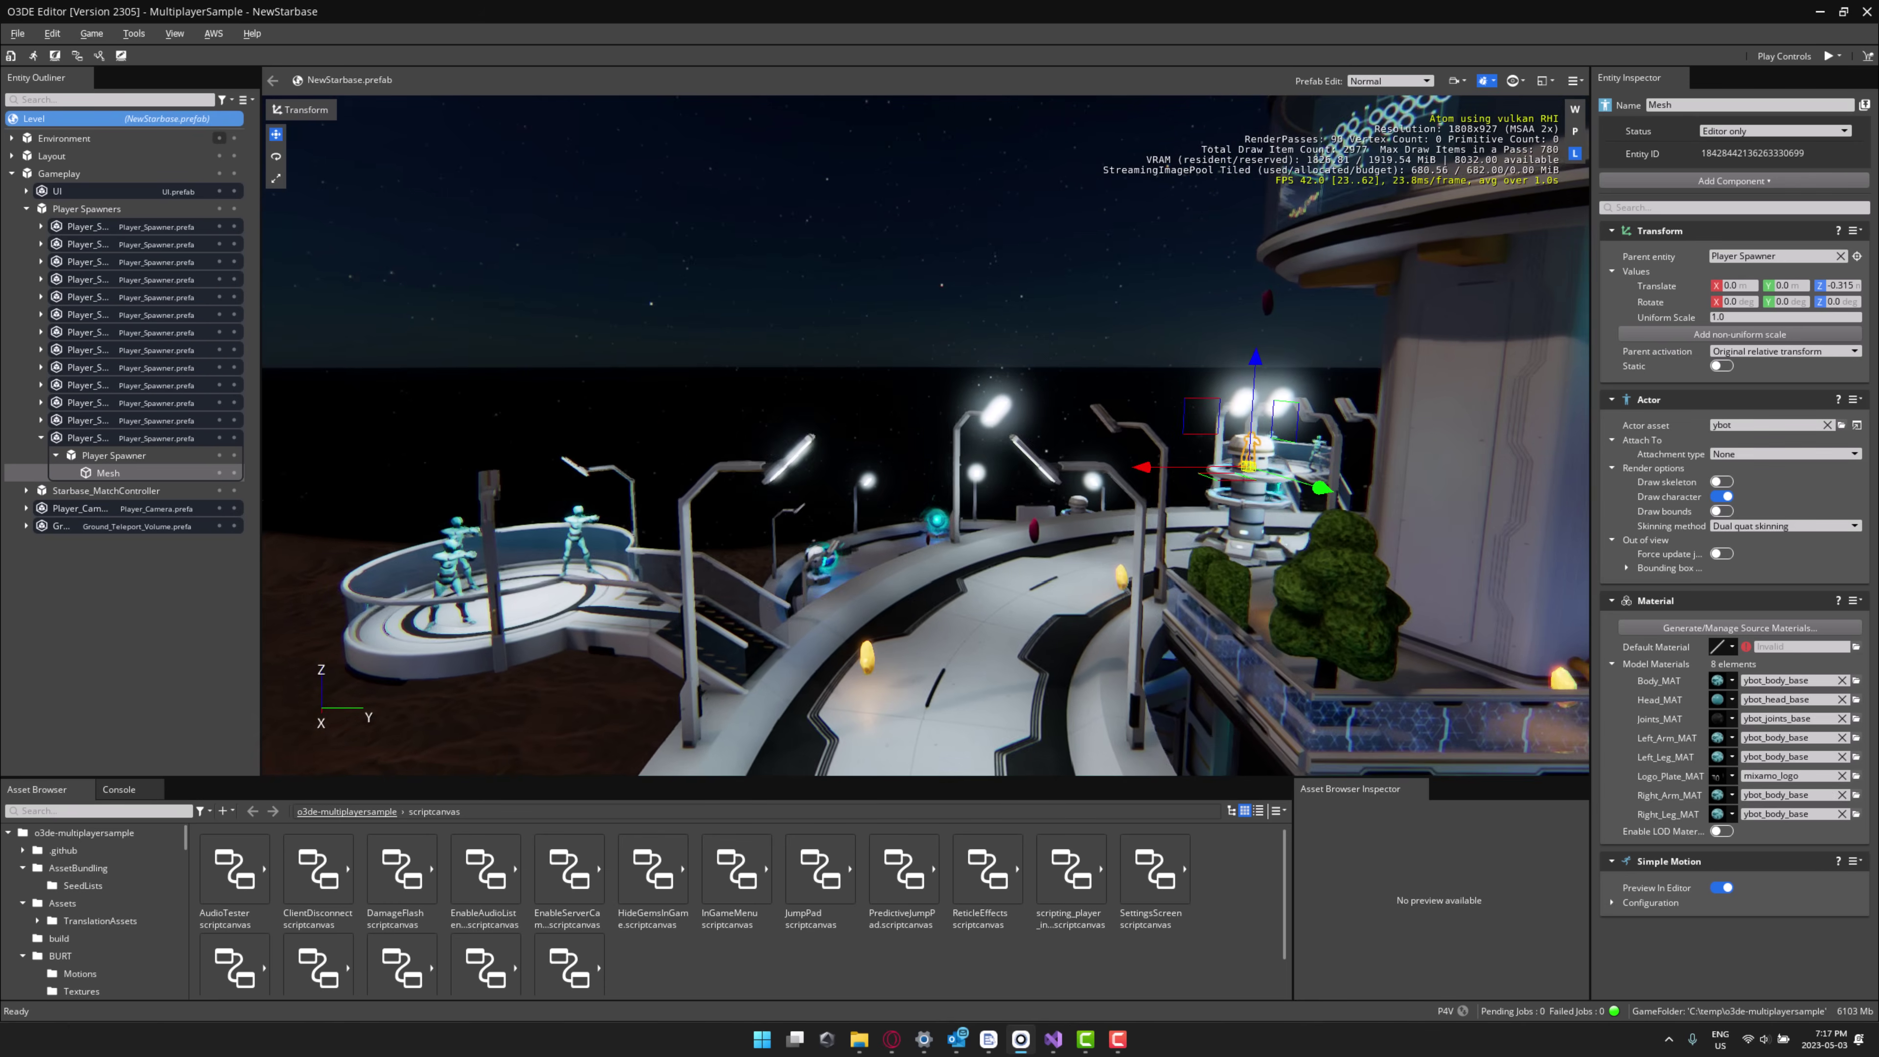
key(d)
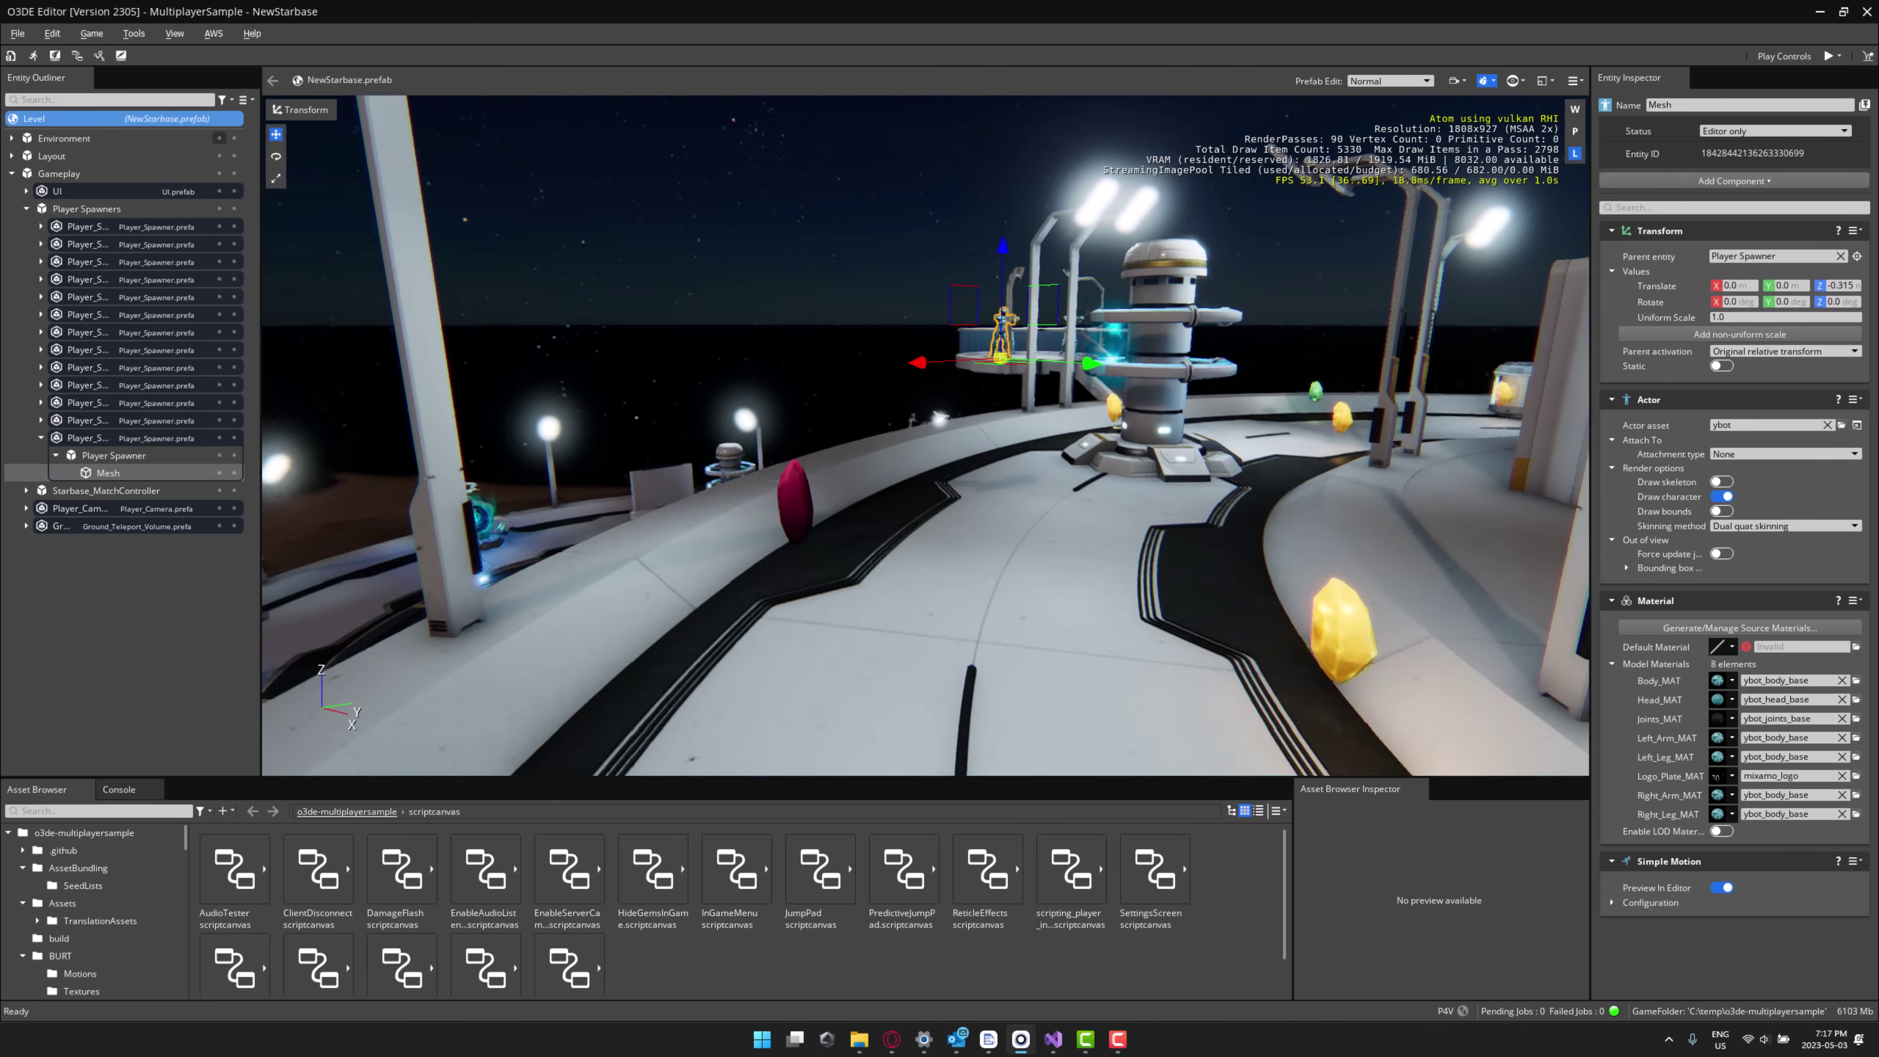
key(w)
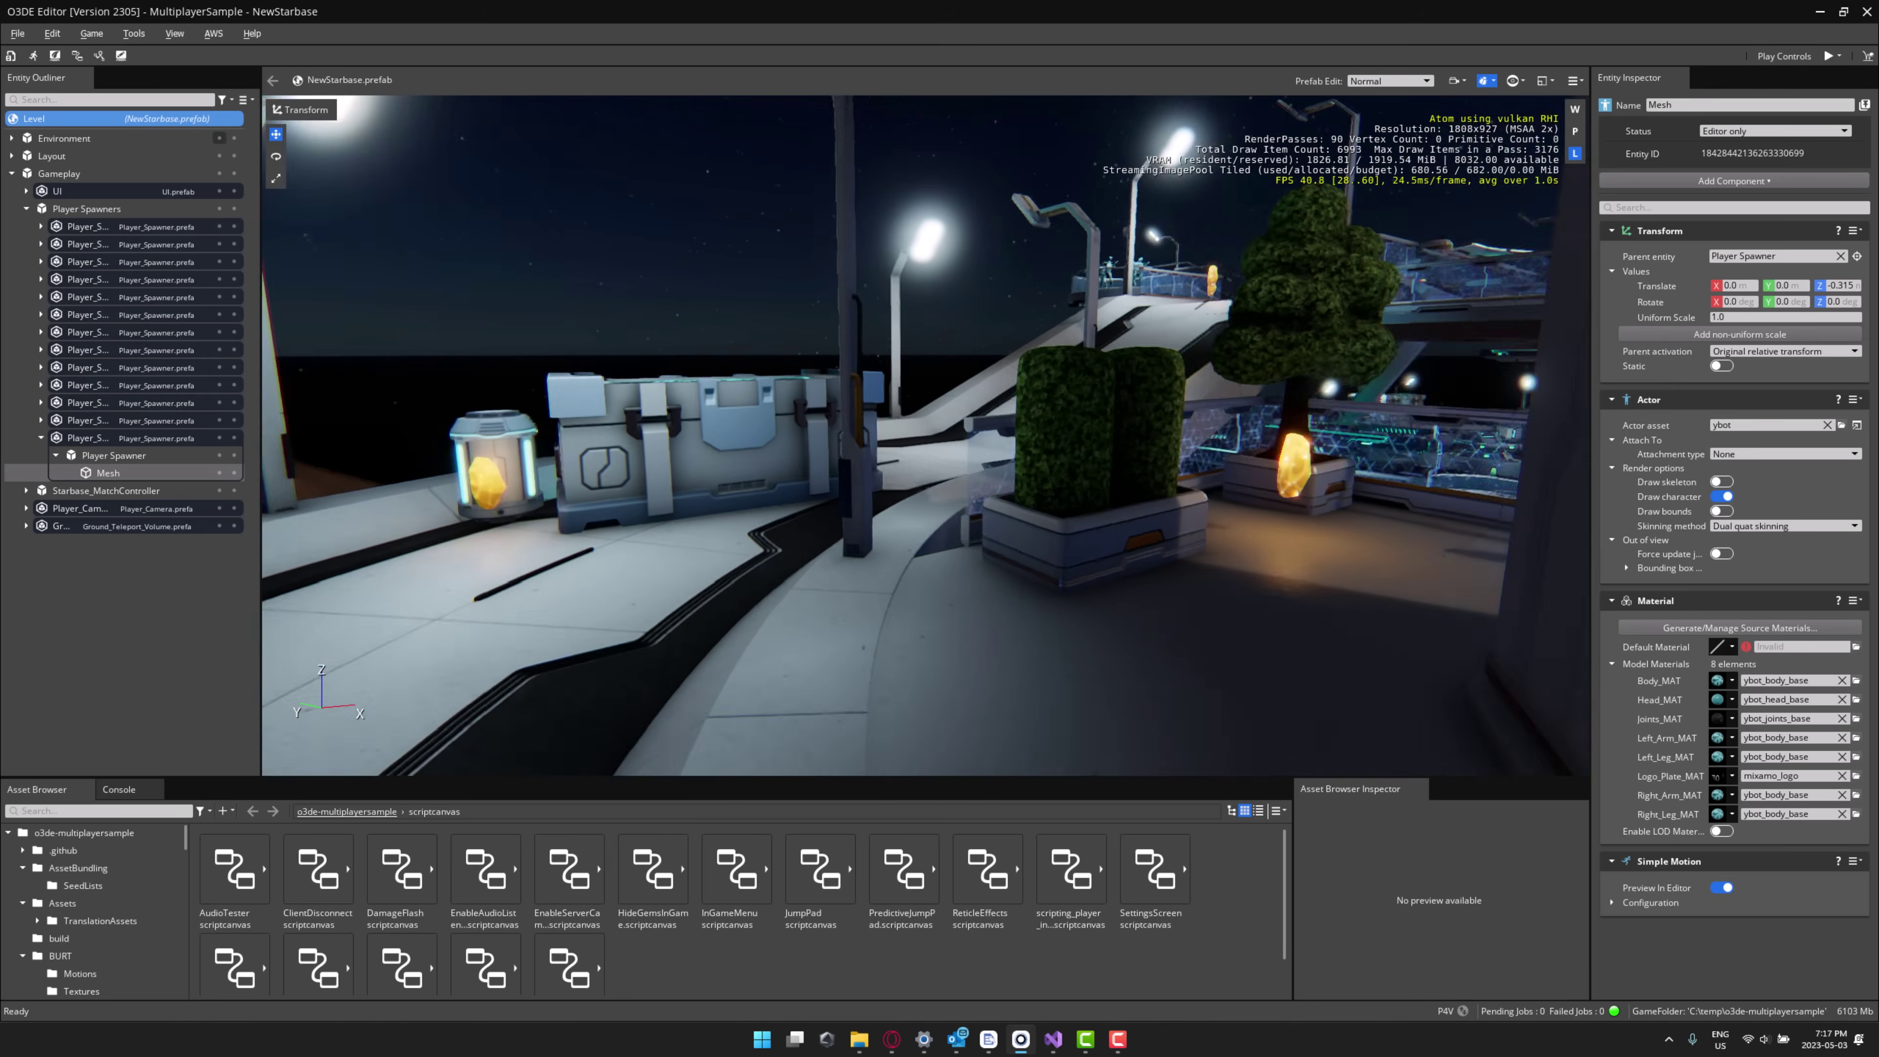
key(w)
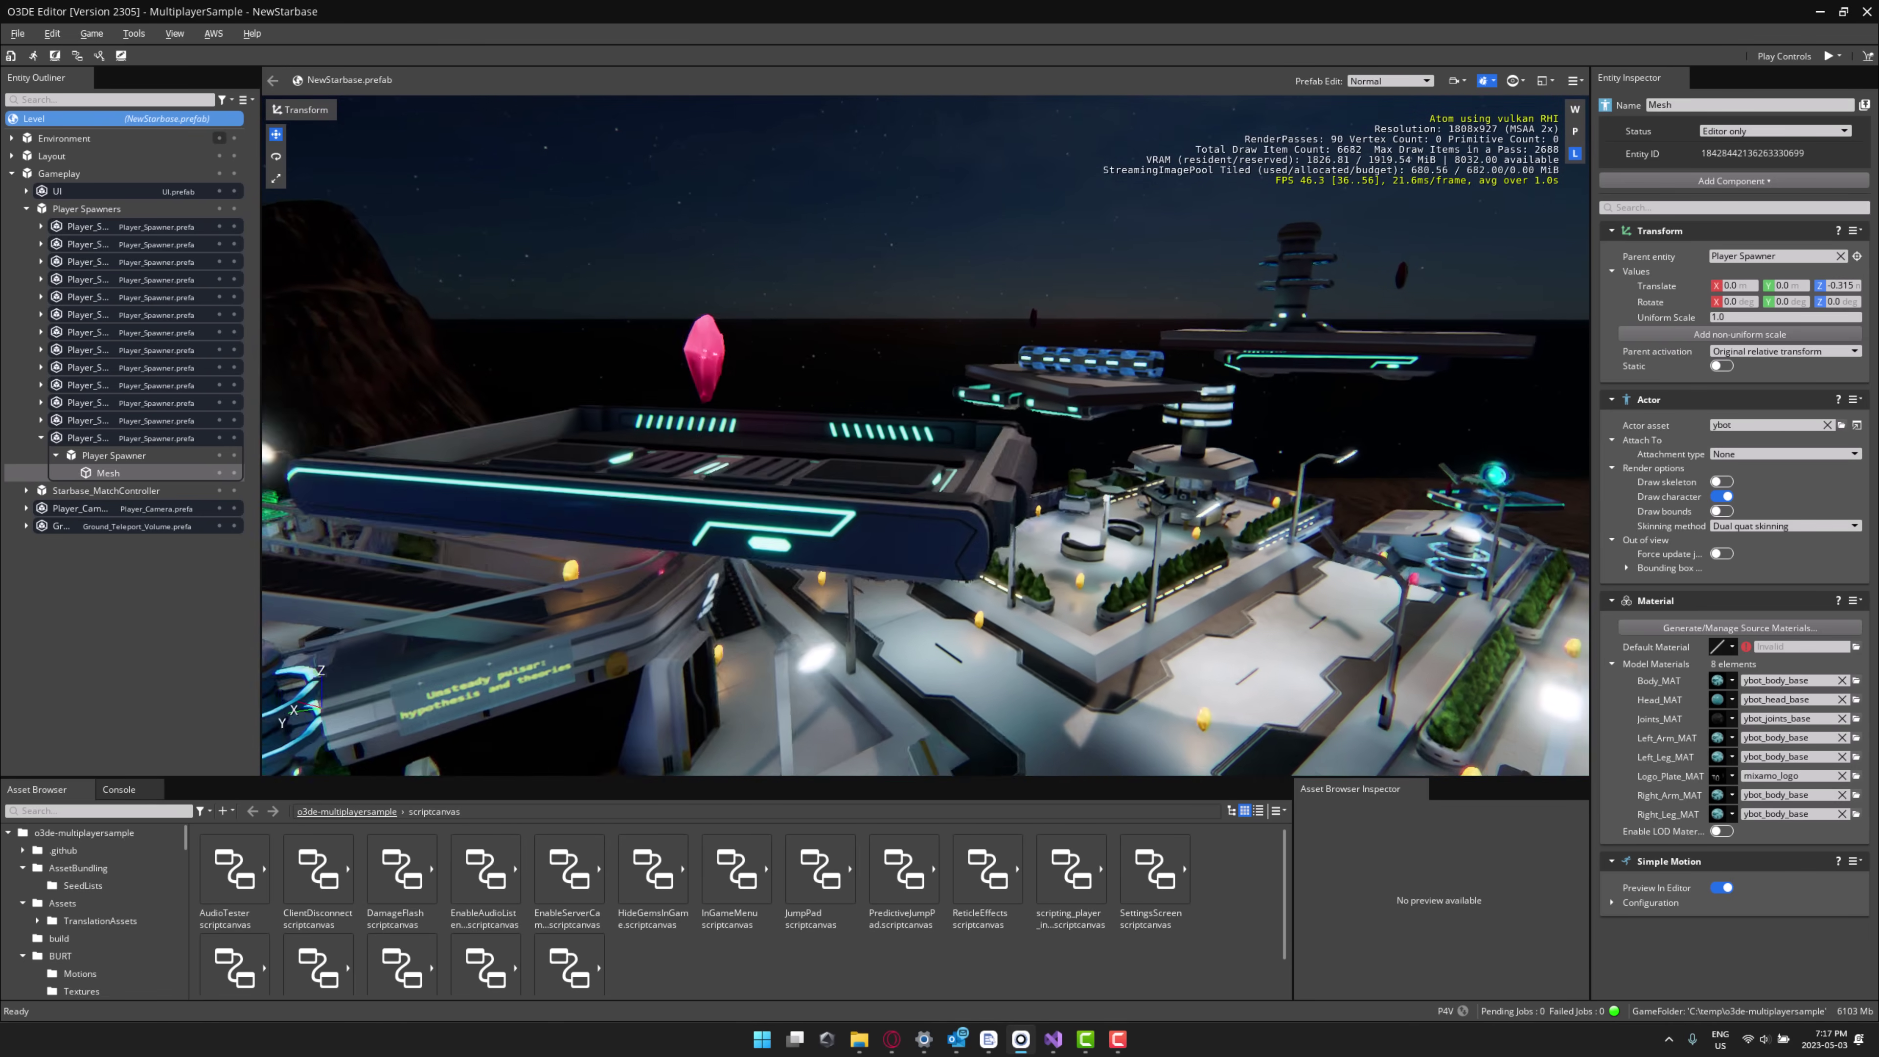
Examine the NewStarbase level's lamp-lit walkways, from the energy ball turret corridor to the ringed tower near the round outer platform
key(w)
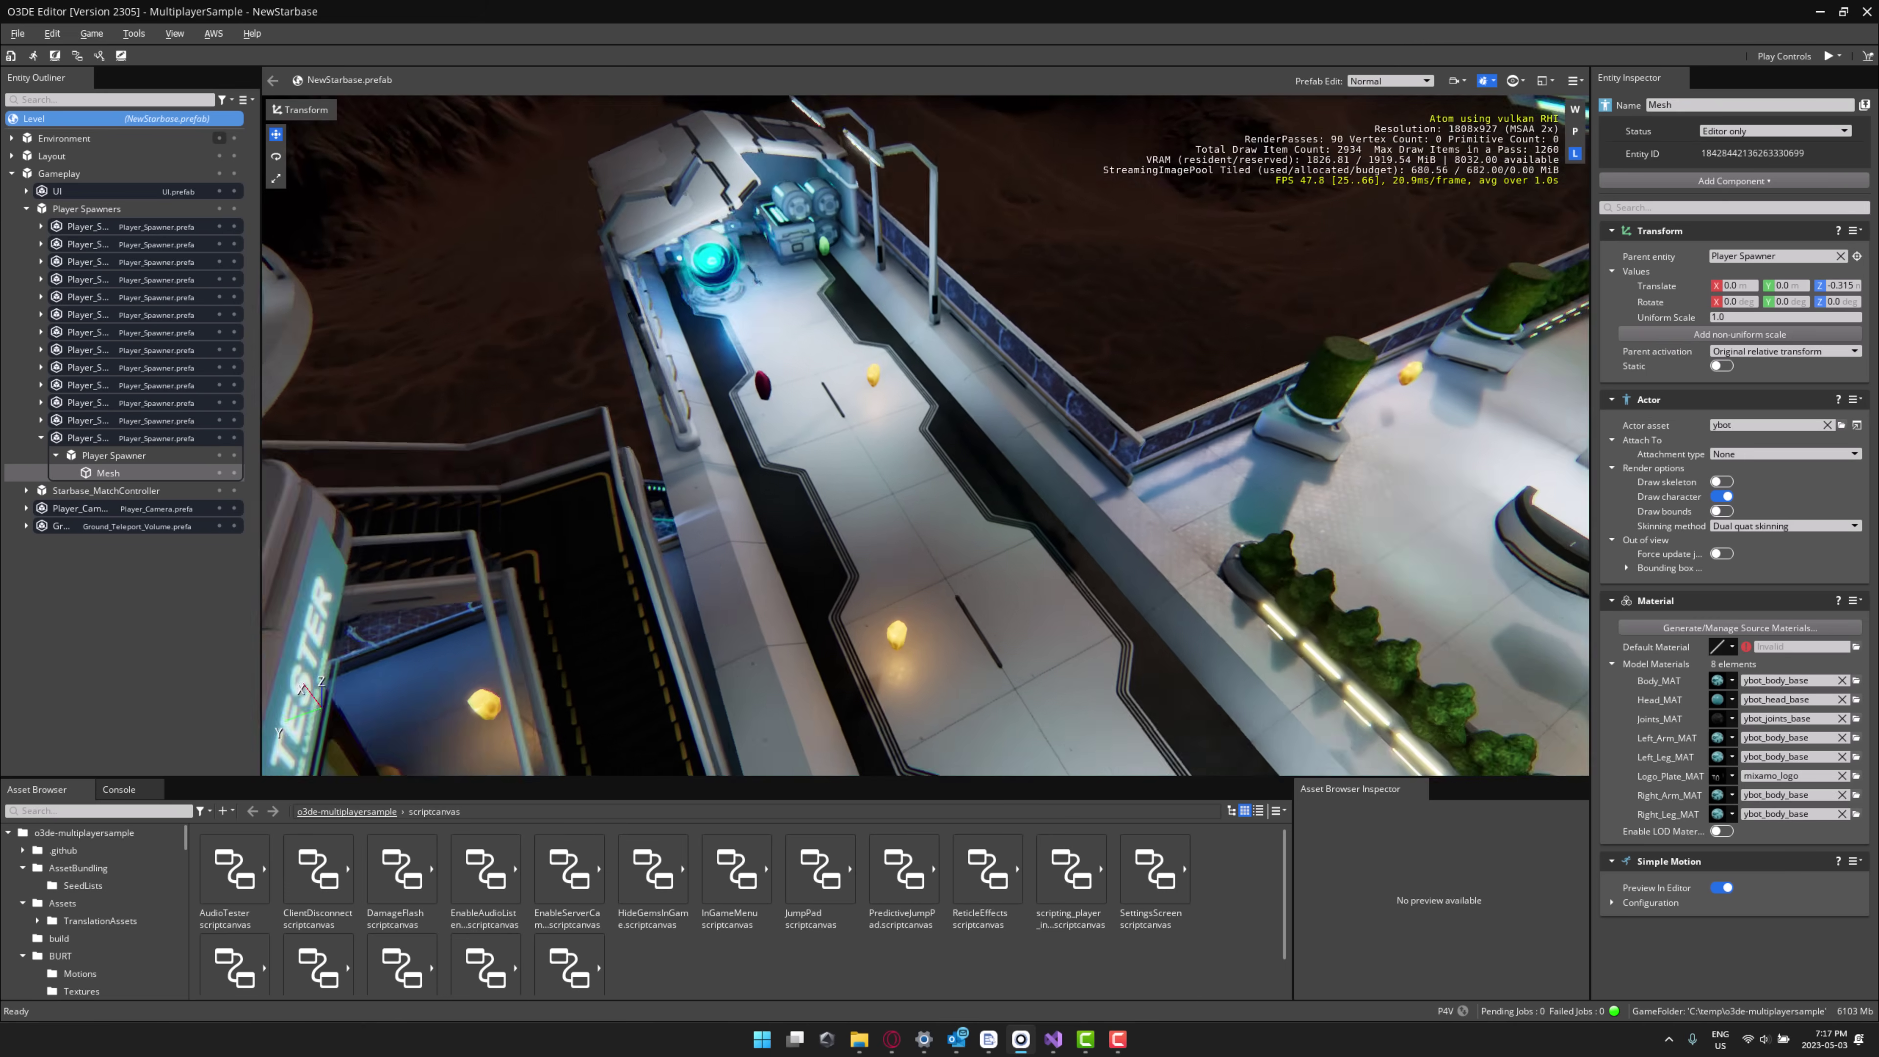
key(z)
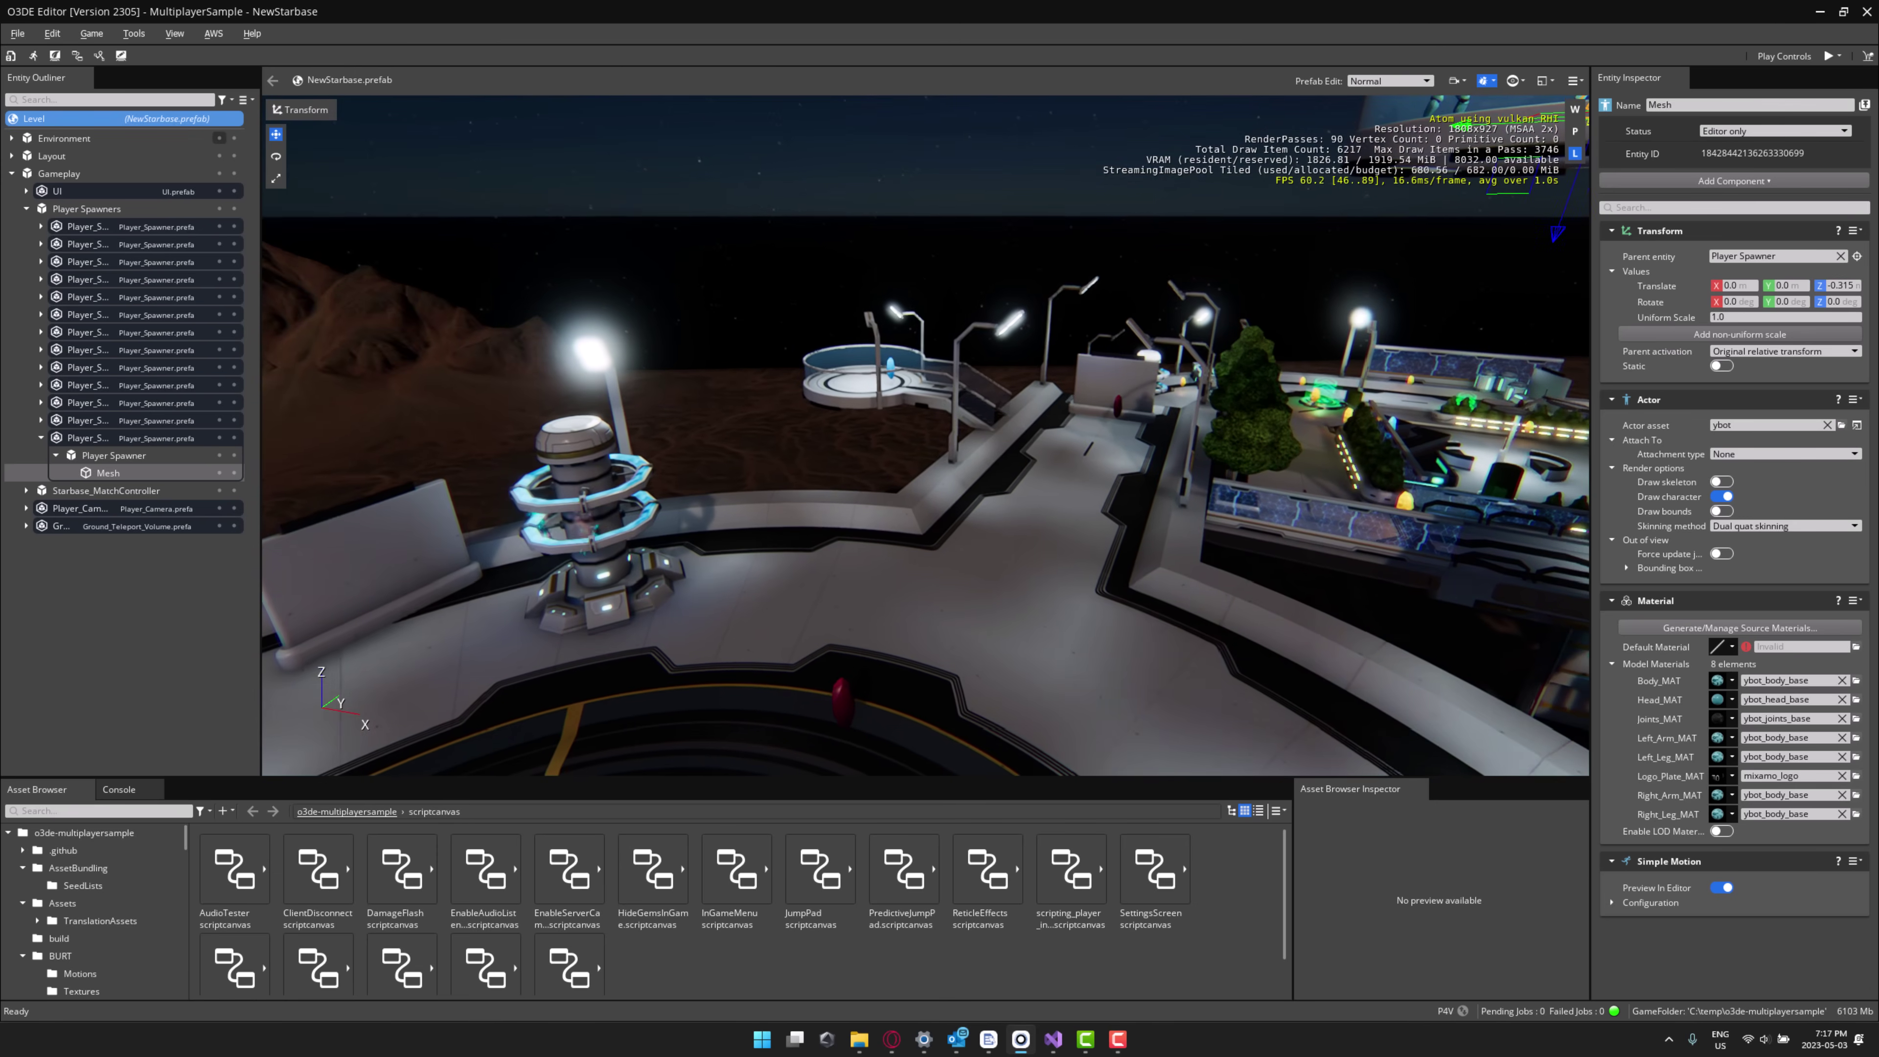
right_drag(568, 592, 568, 592)
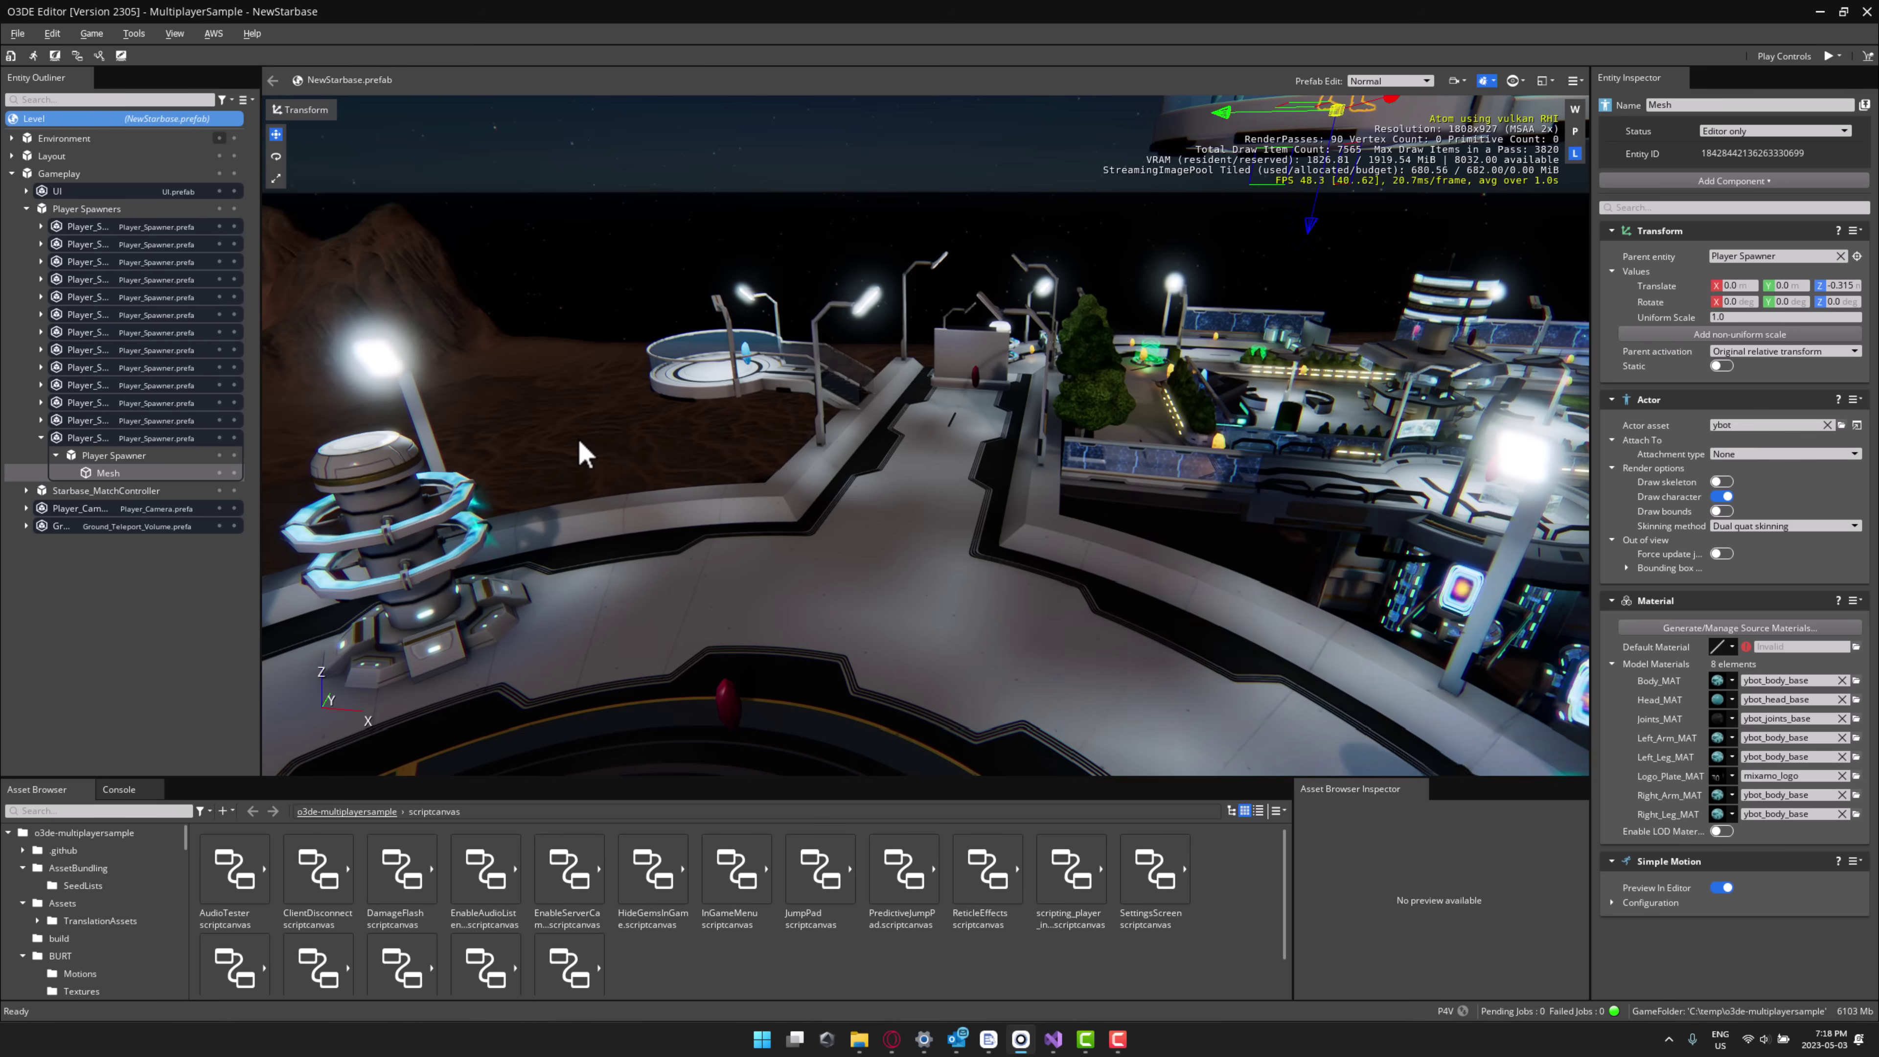
Open the recently used scripting_player_input graph in Script Canvas
click(135, 35)
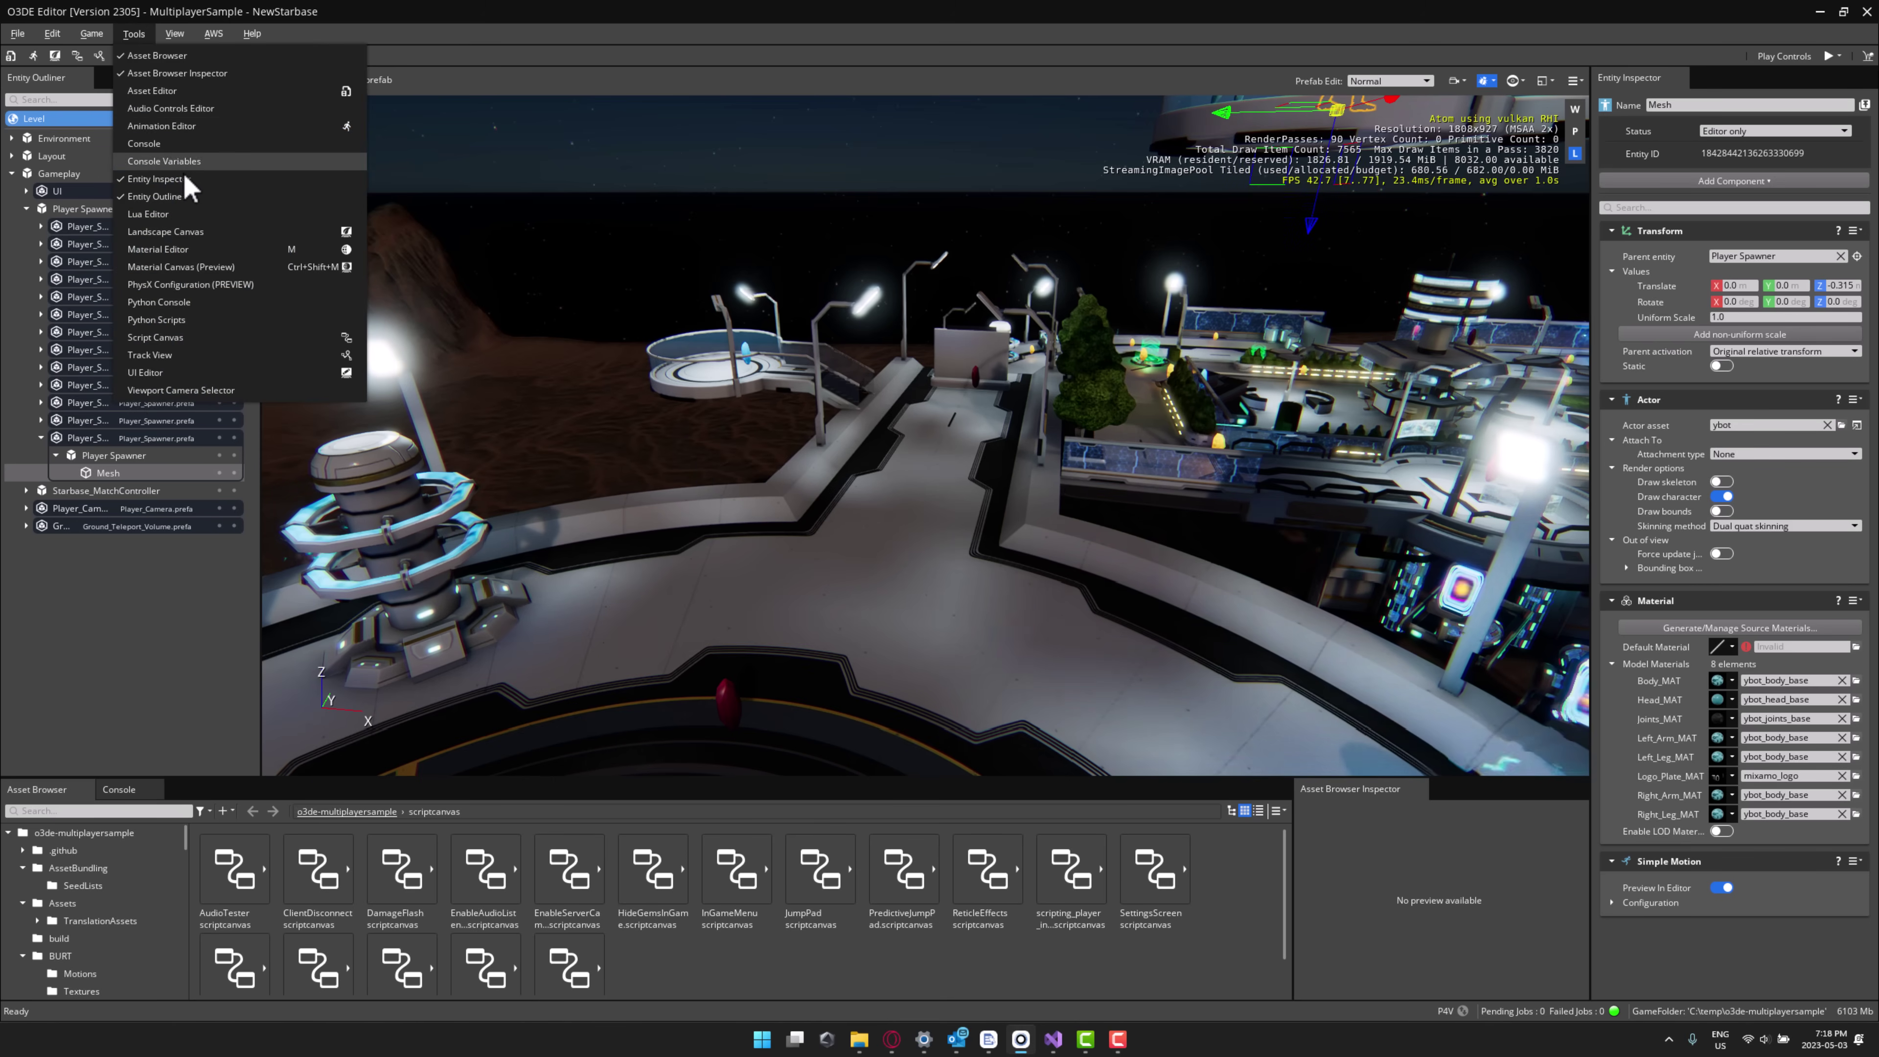
click(186, 337)
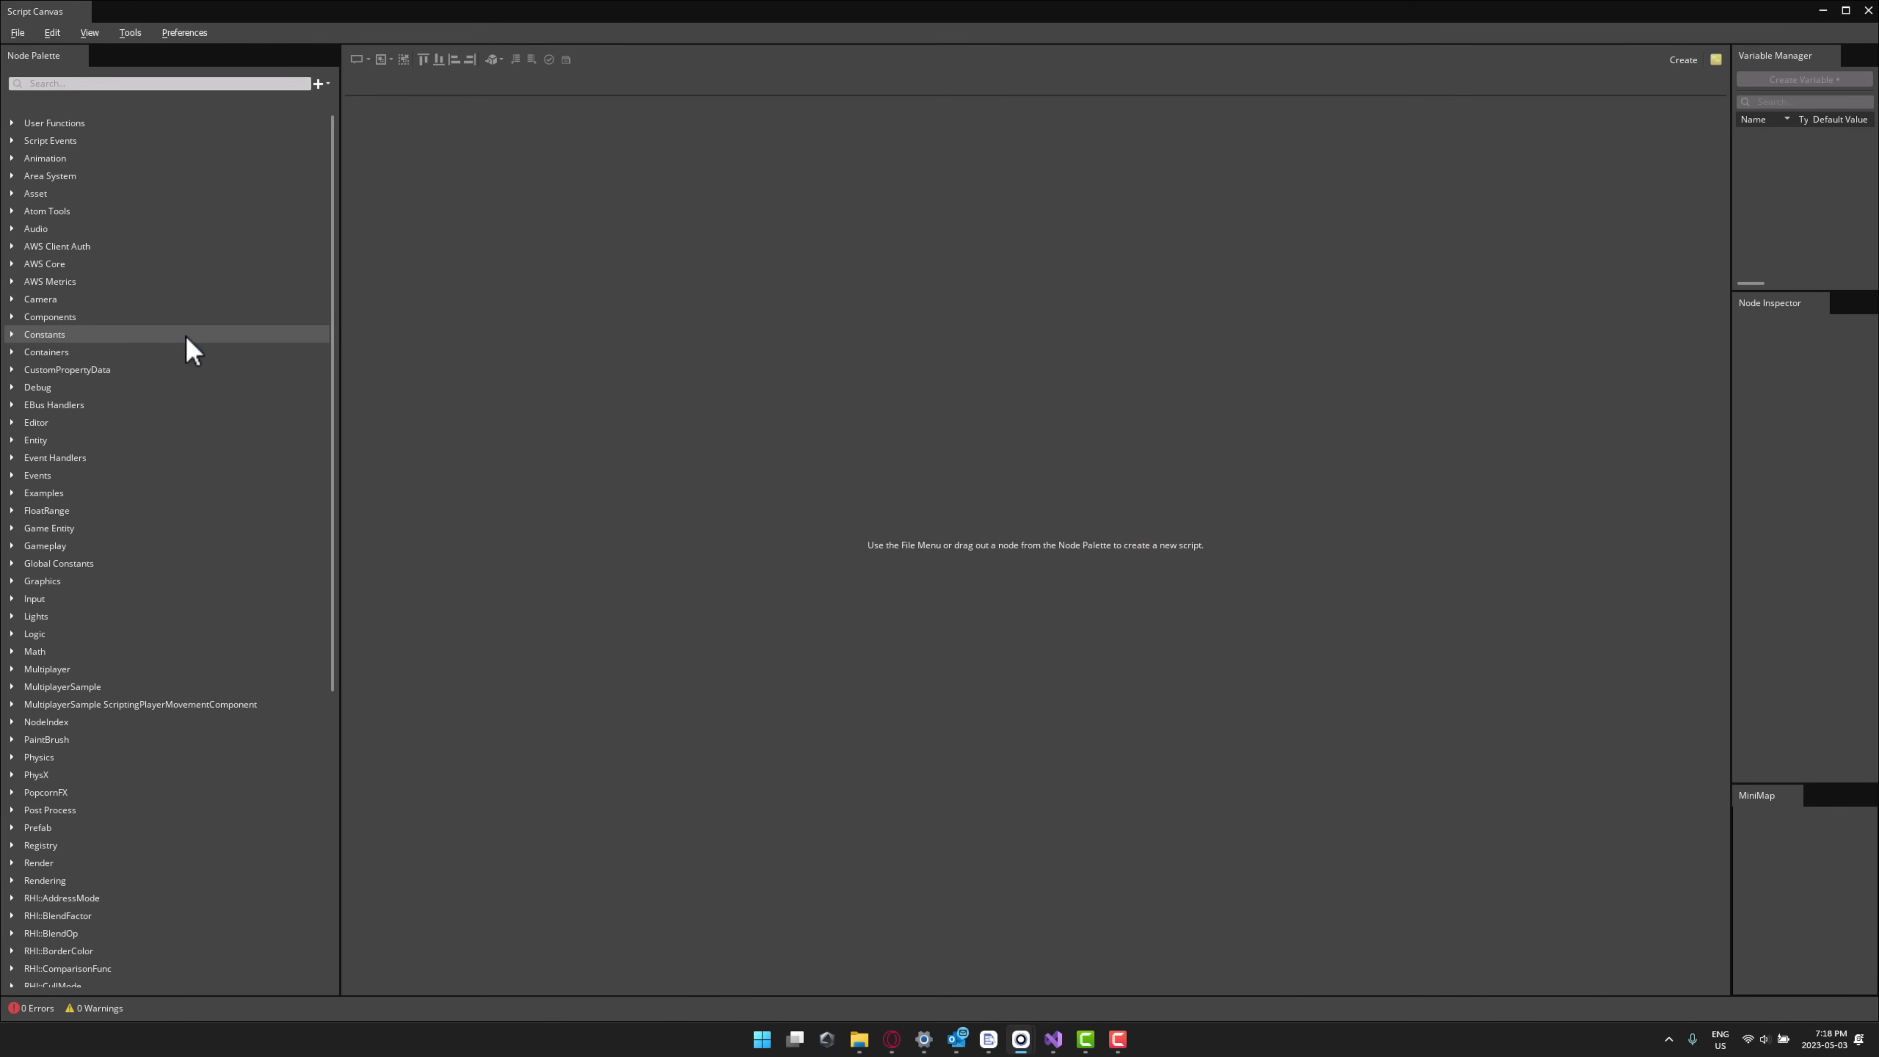
click(26, 34)
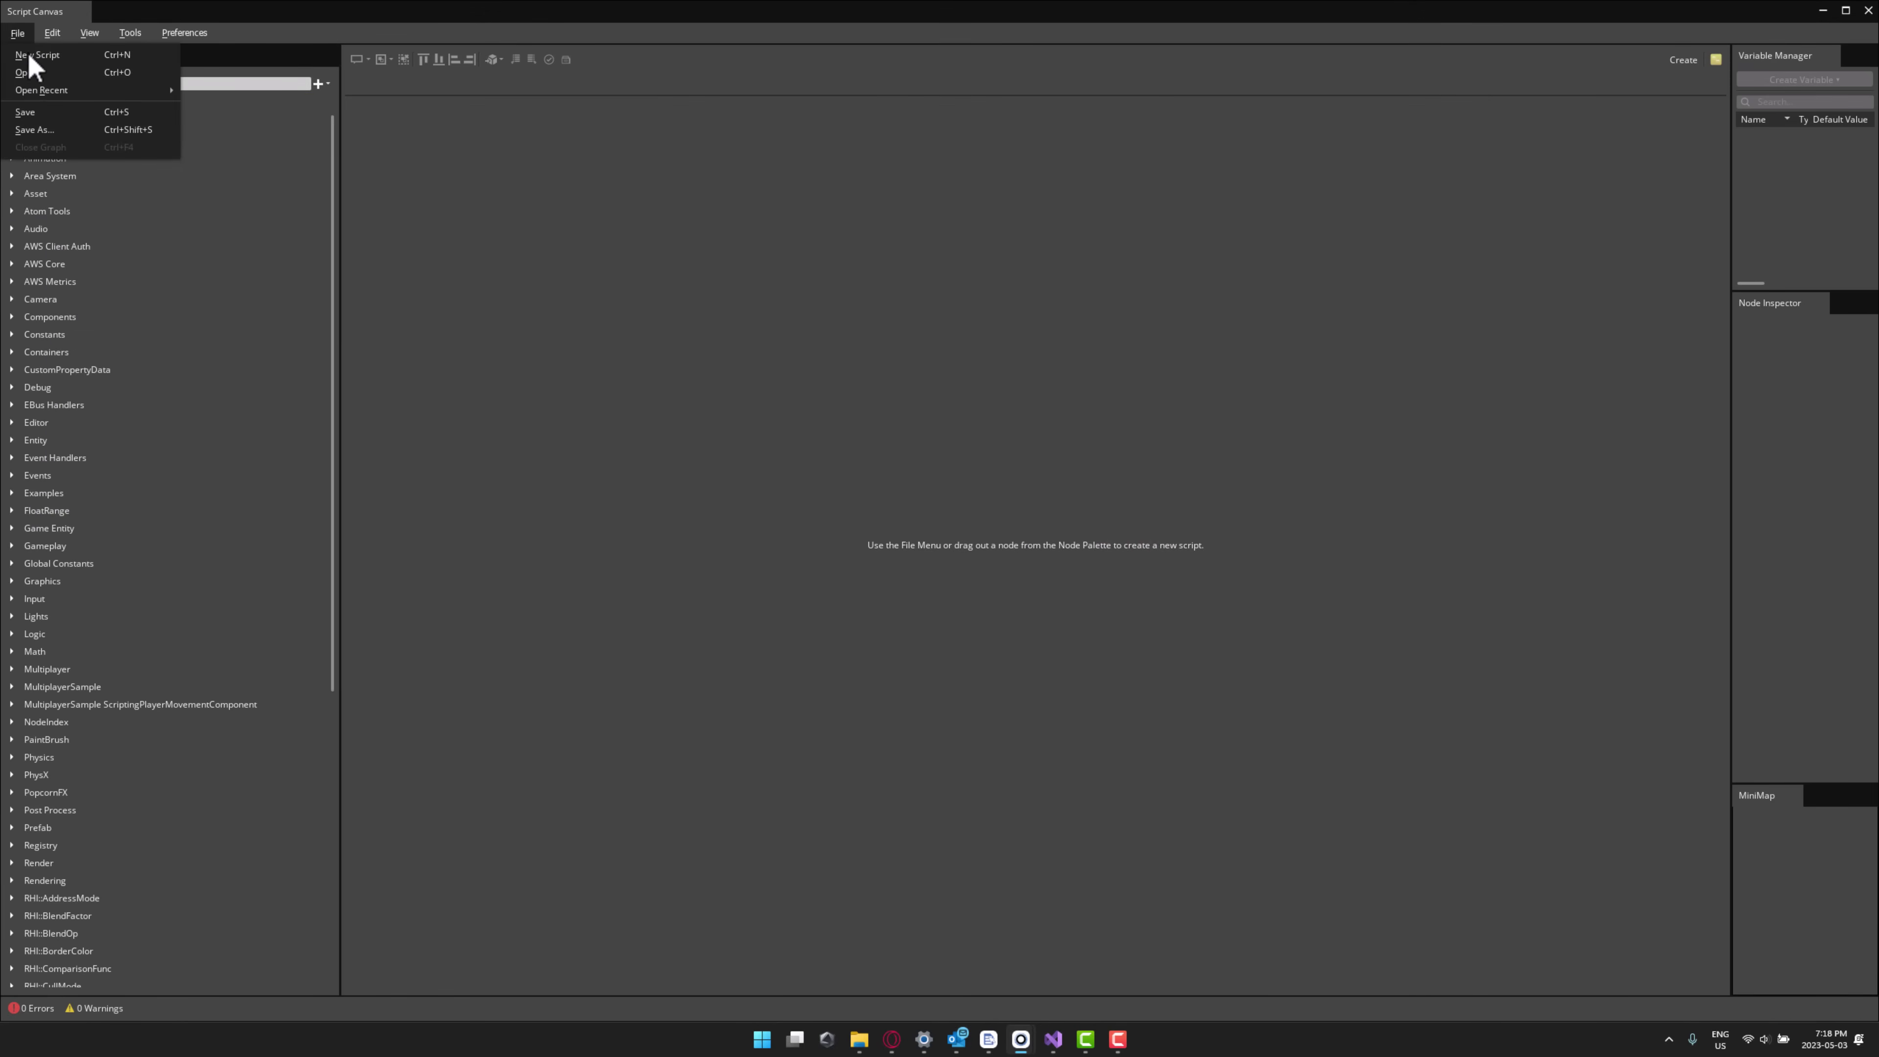
mouse_move(55, 91)
click(258, 85)
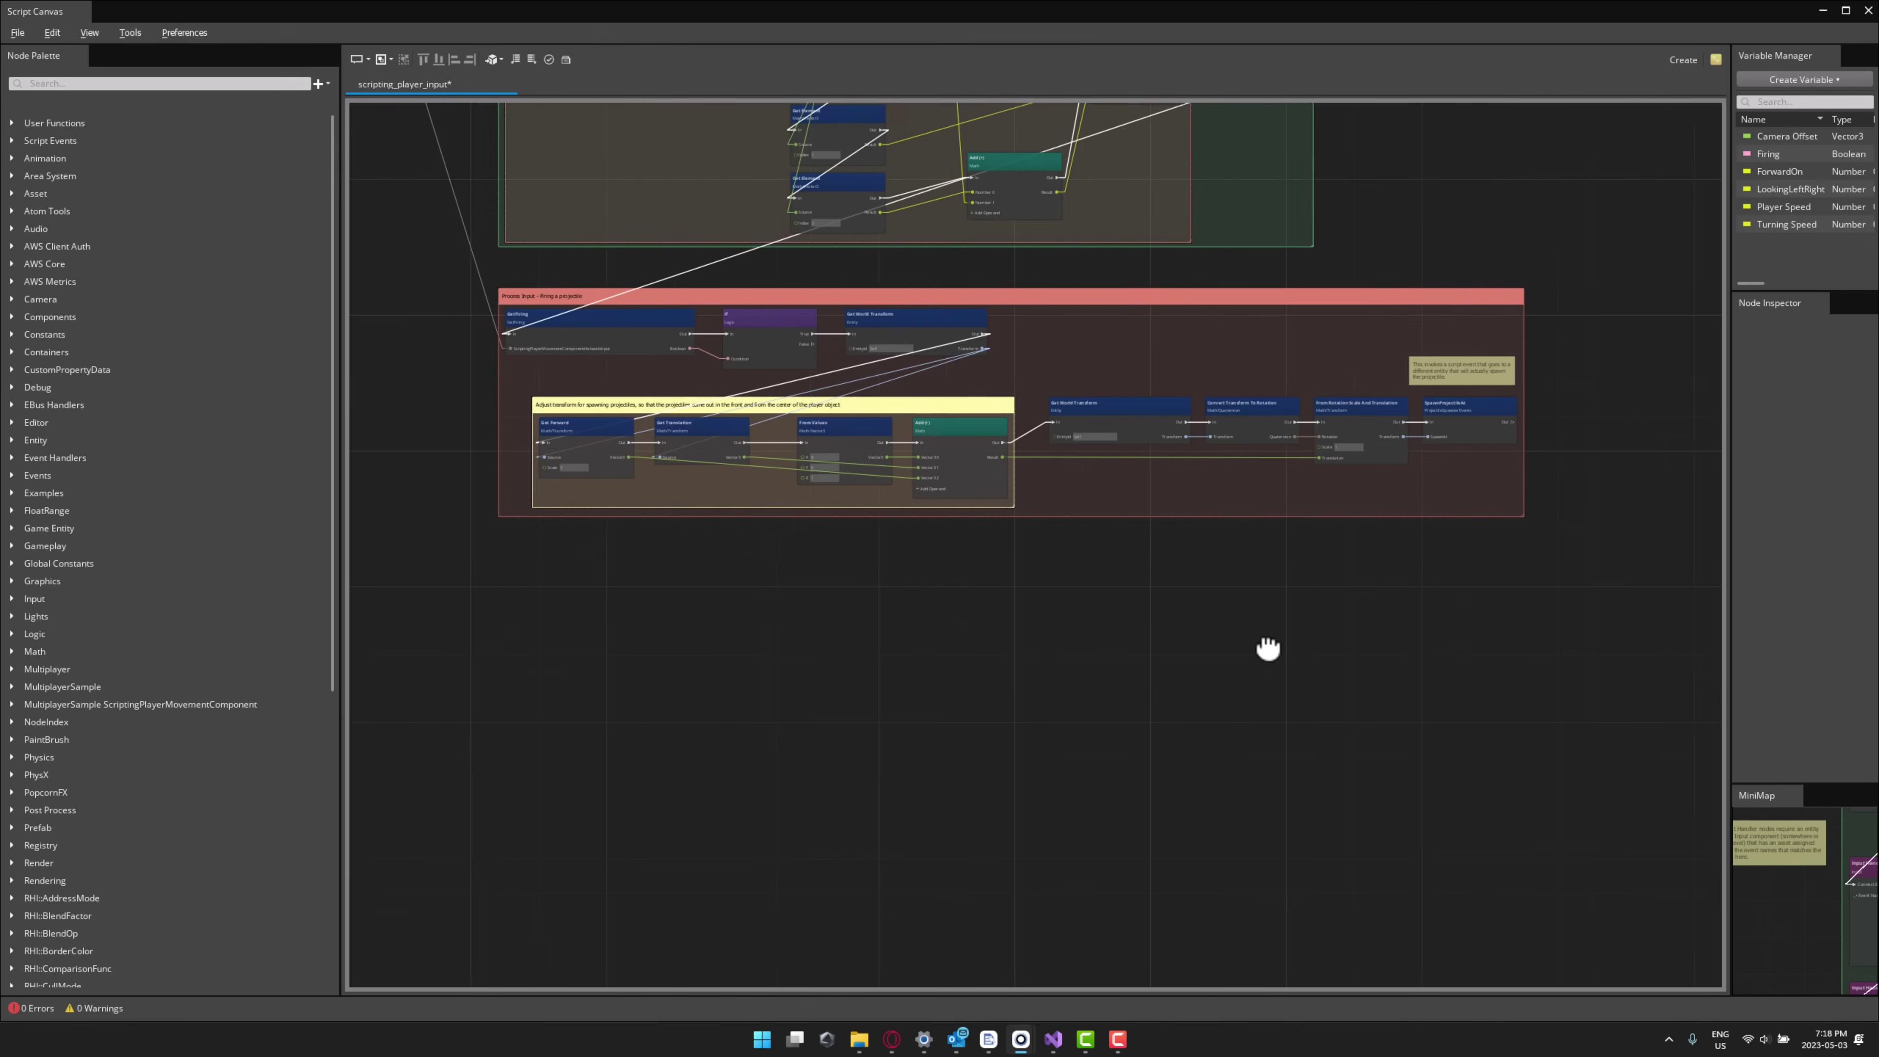
Examine the ScriptingPlayerMovementComponentBusHandler node with its CreateInput and ProcessInput events and the notes explaining them
scroll(1023, 524, up, 3)
right_drag(1014, 412, 1099, 788)
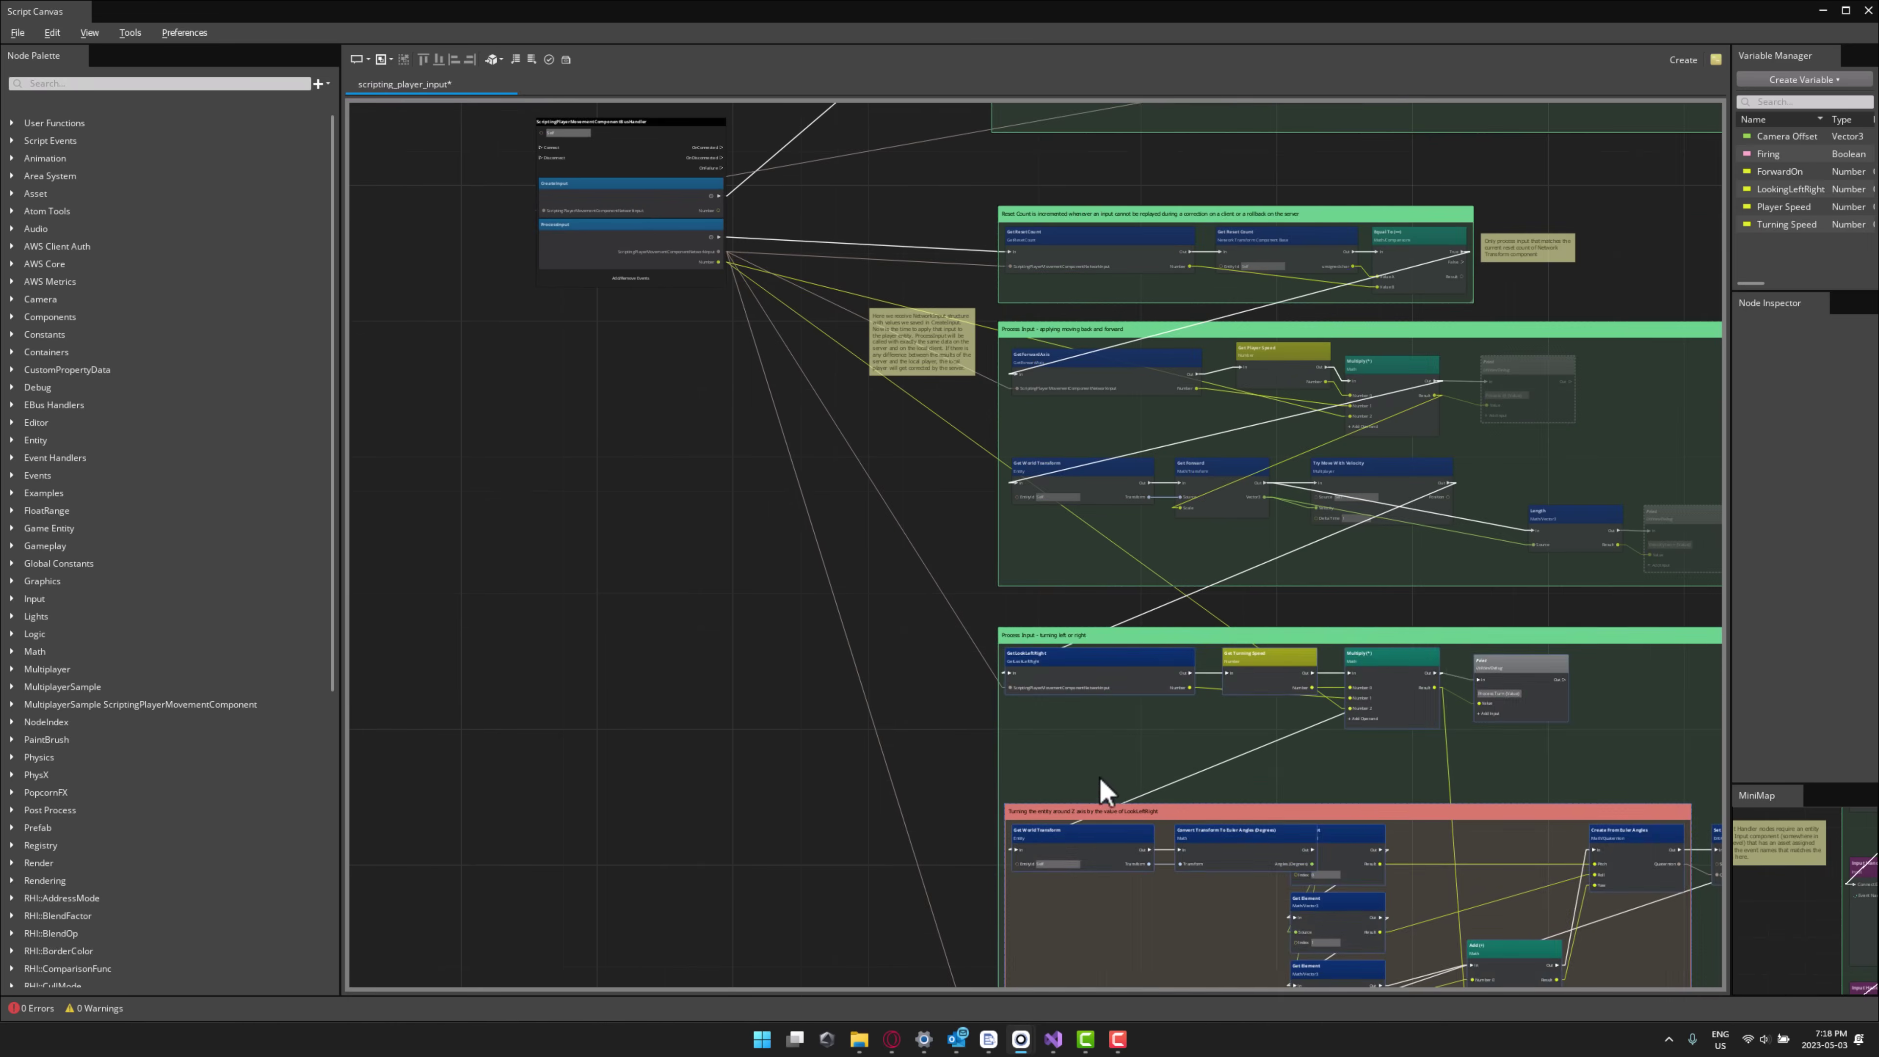
scroll(873, 495, up, 4)
scroll(866, 502, up, 1)
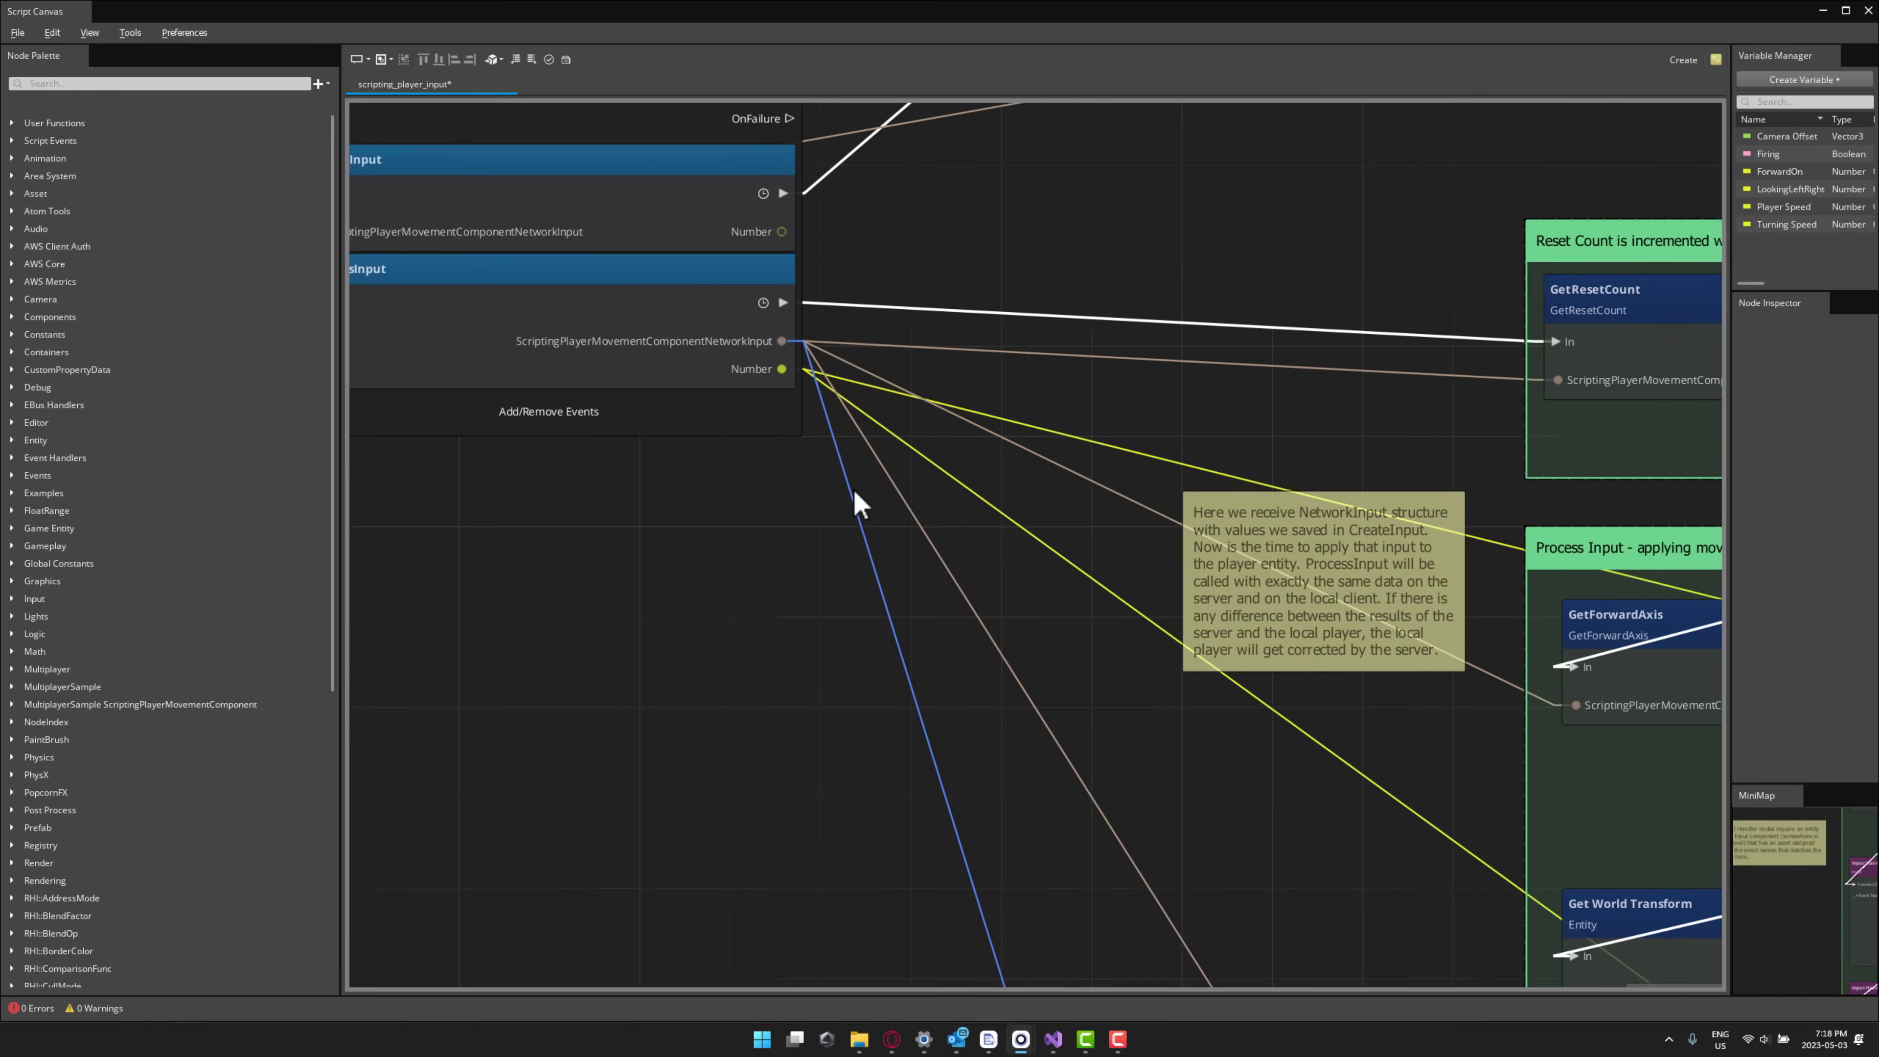
right_drag(860, 495, 994, 747)
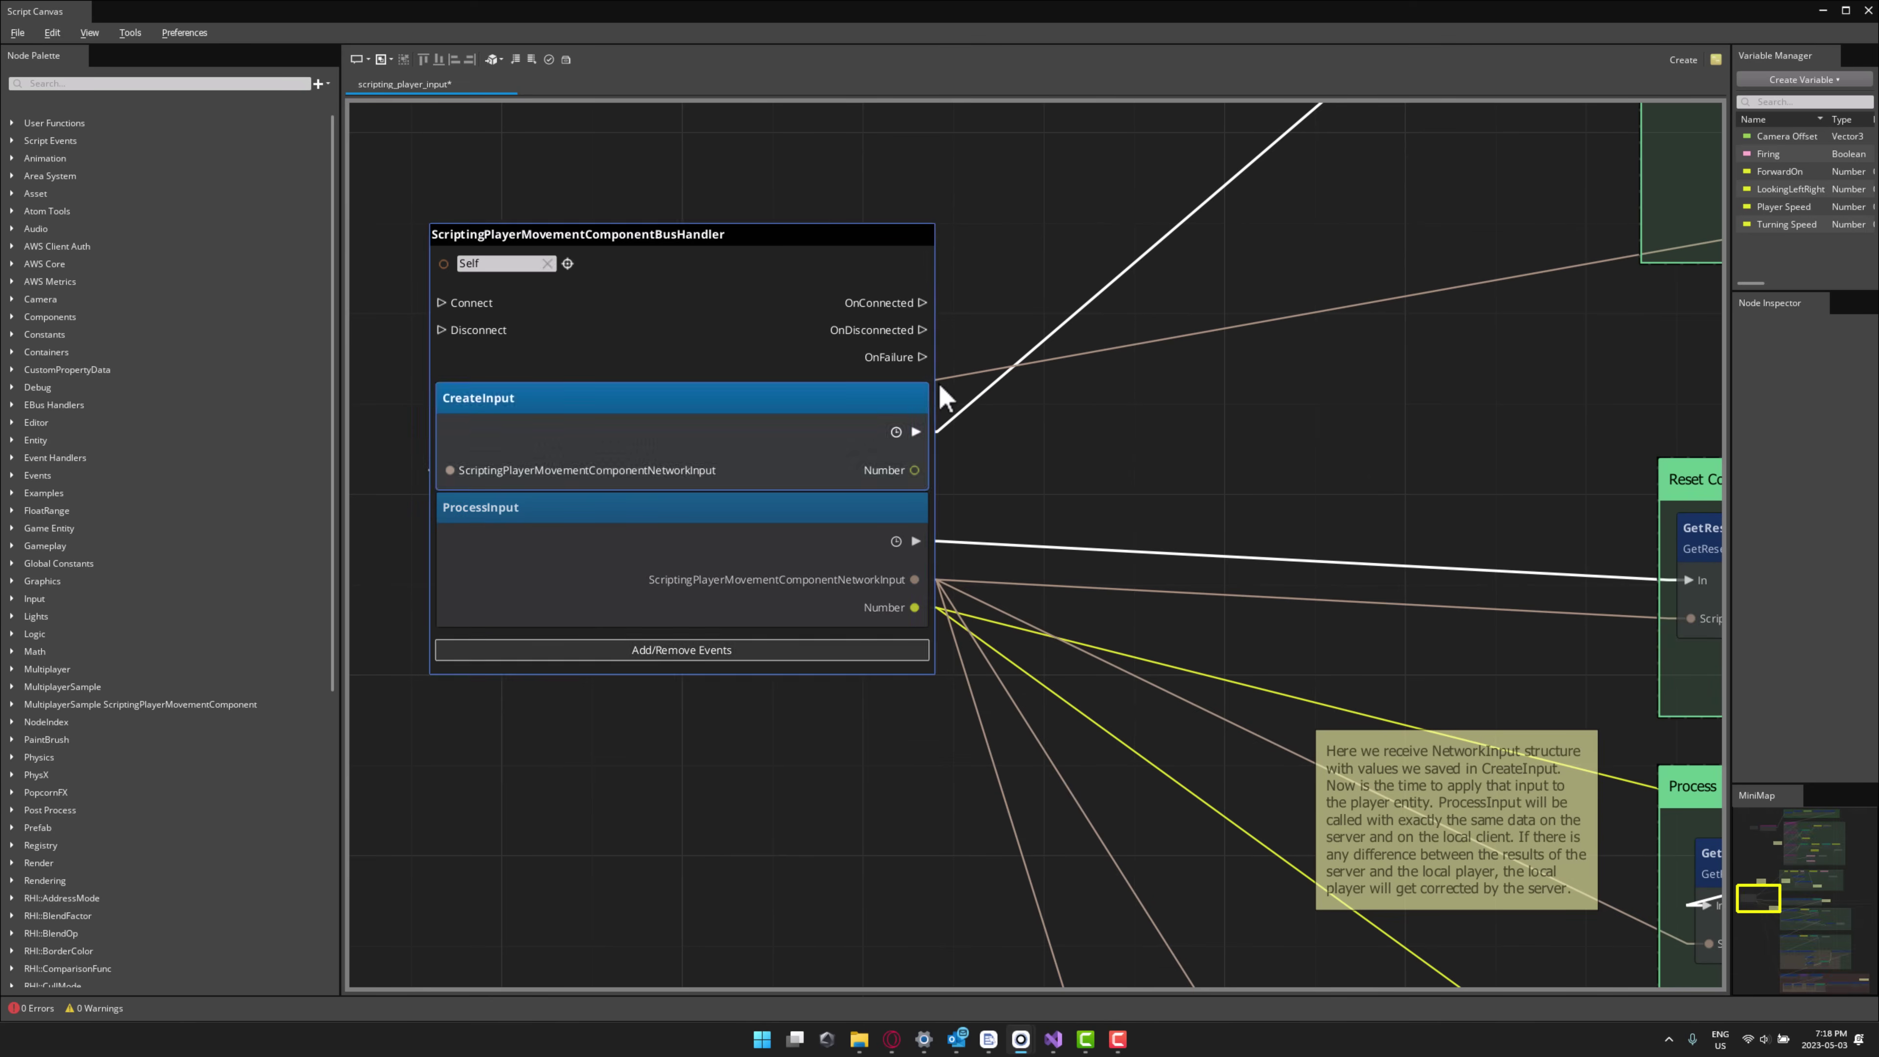
right_drag(938, 383, 798, 658)
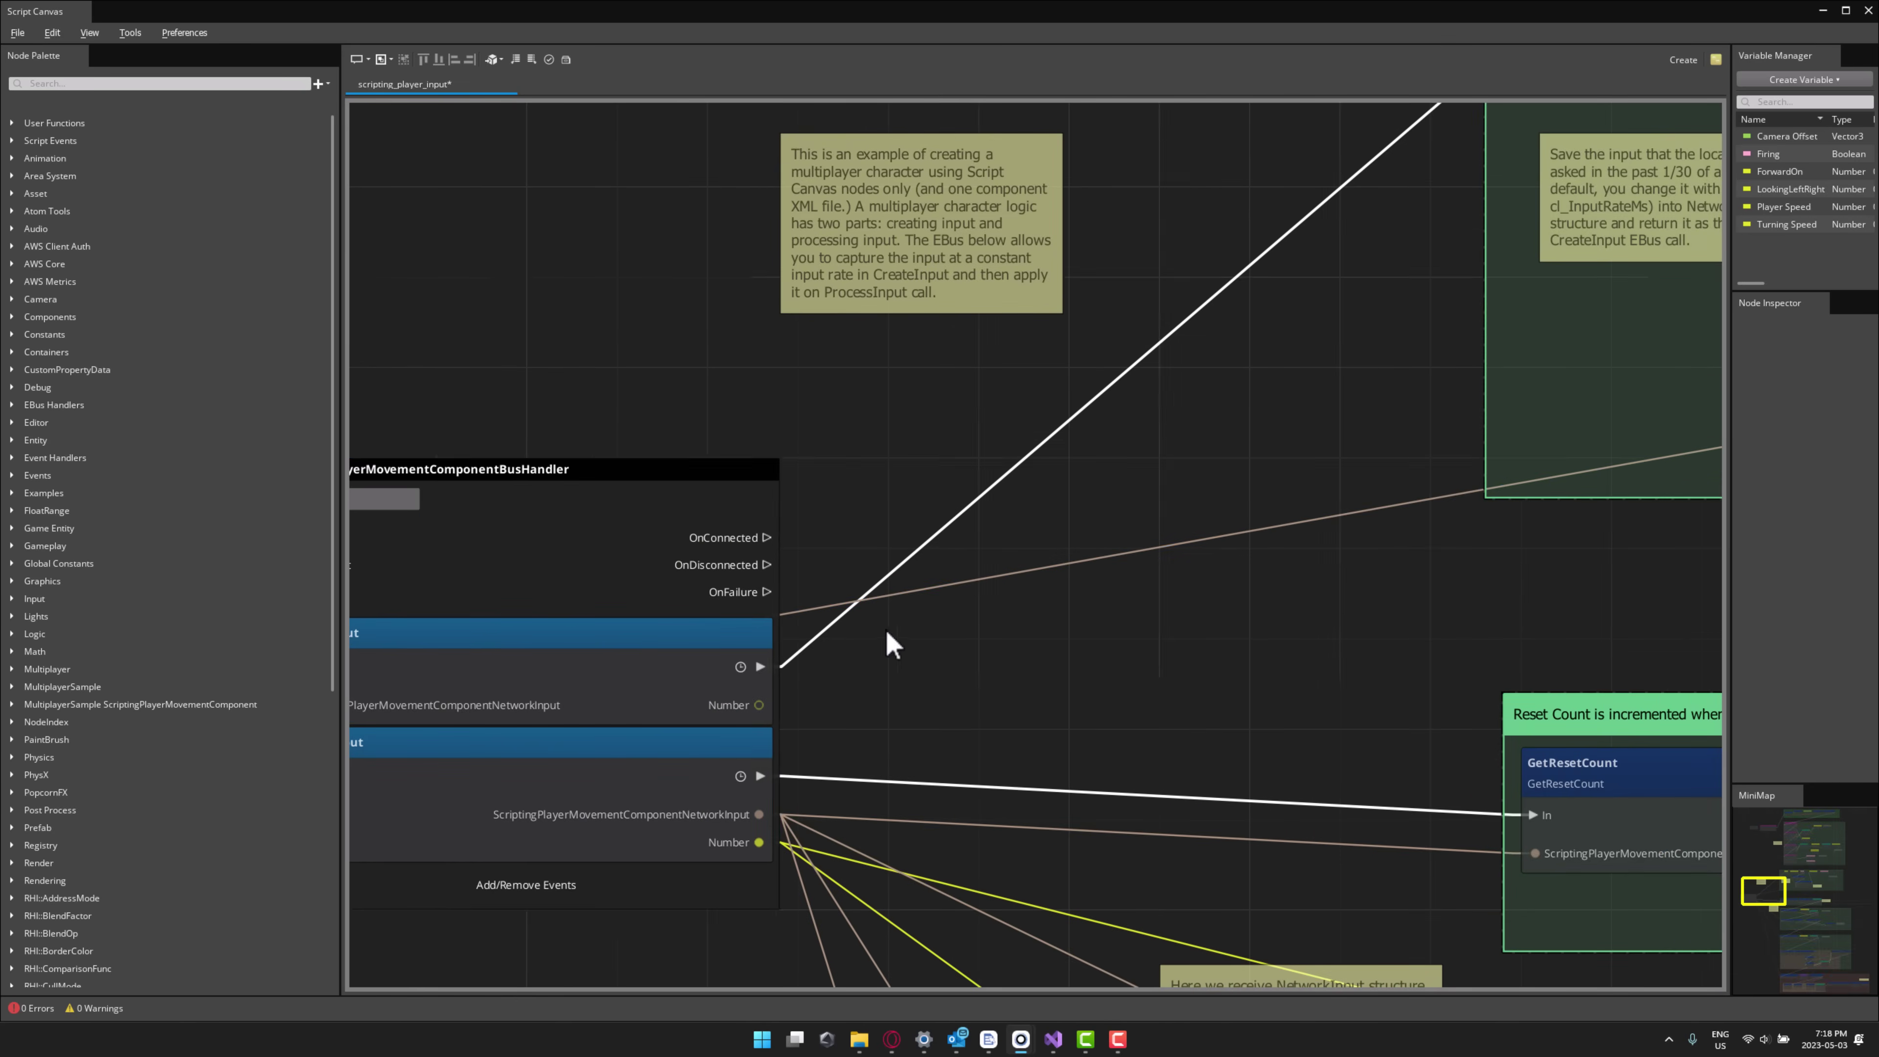
right_drag(583, 596, 765, 570)
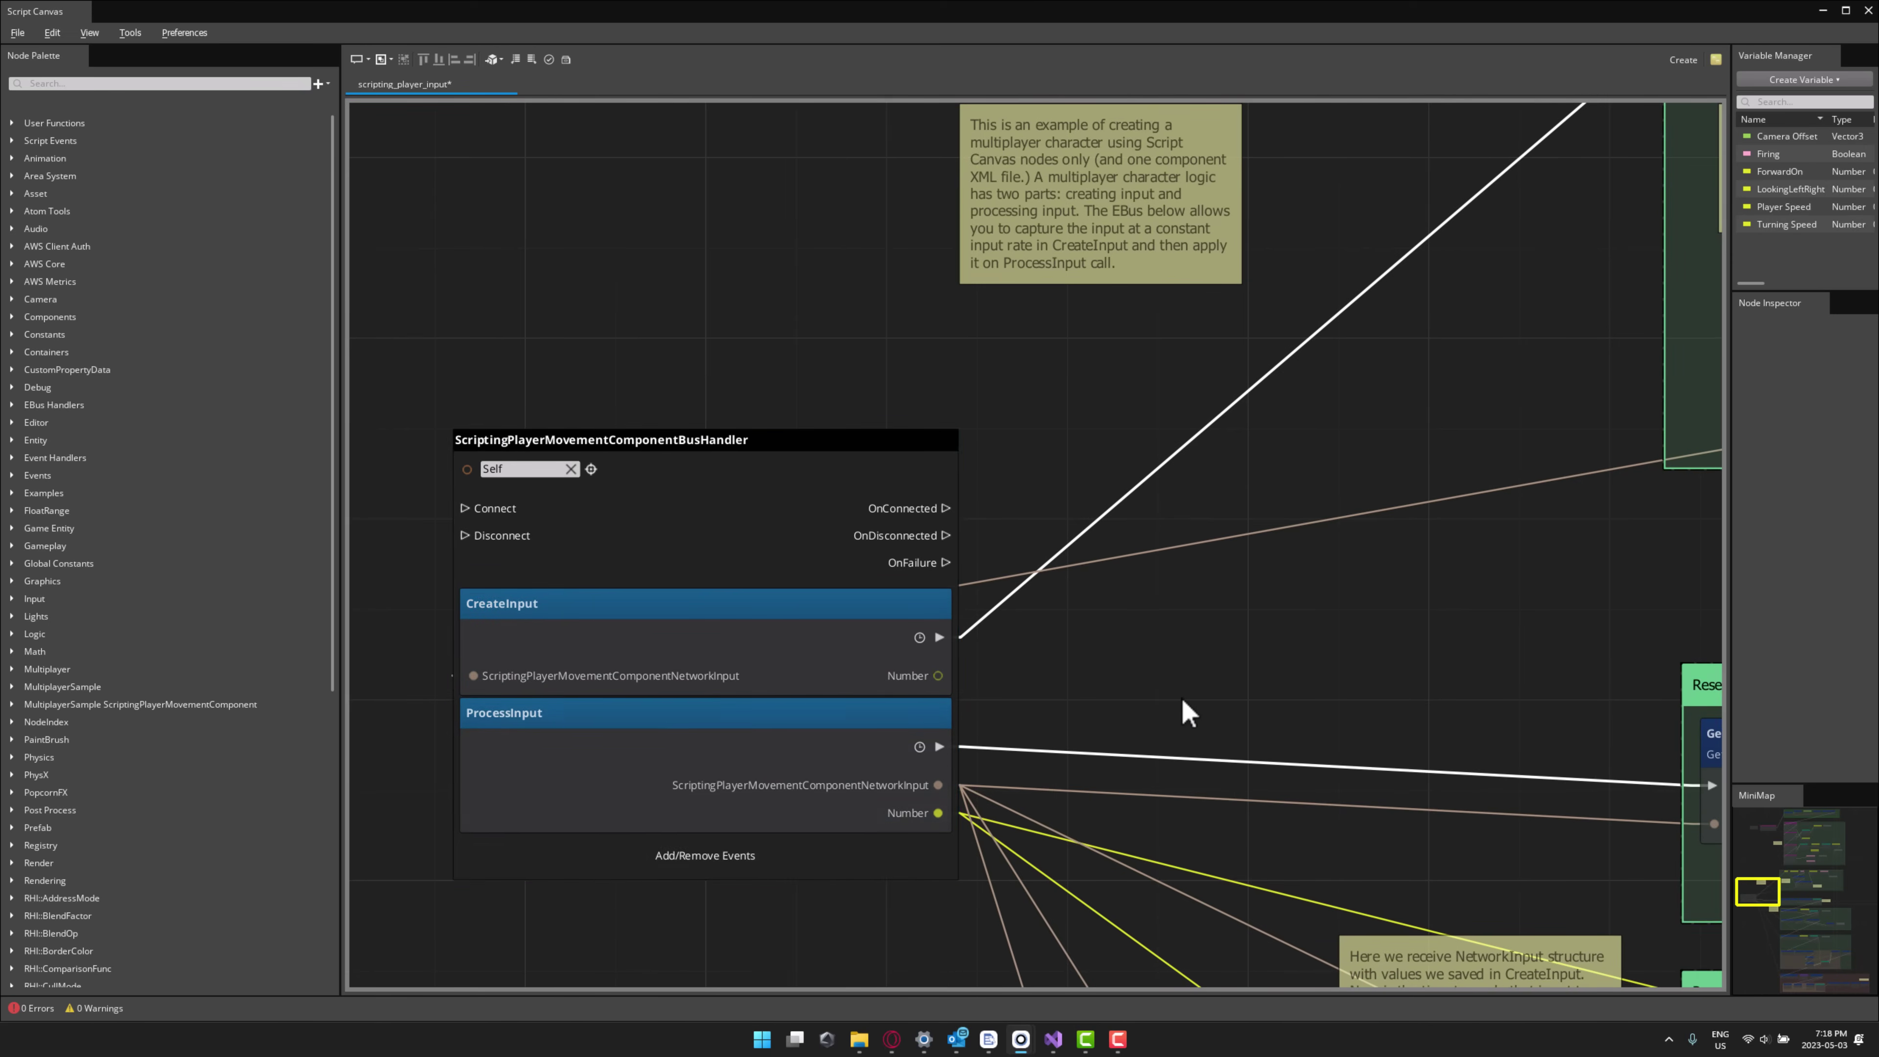
right_drag(1183, 704, 889, 574)
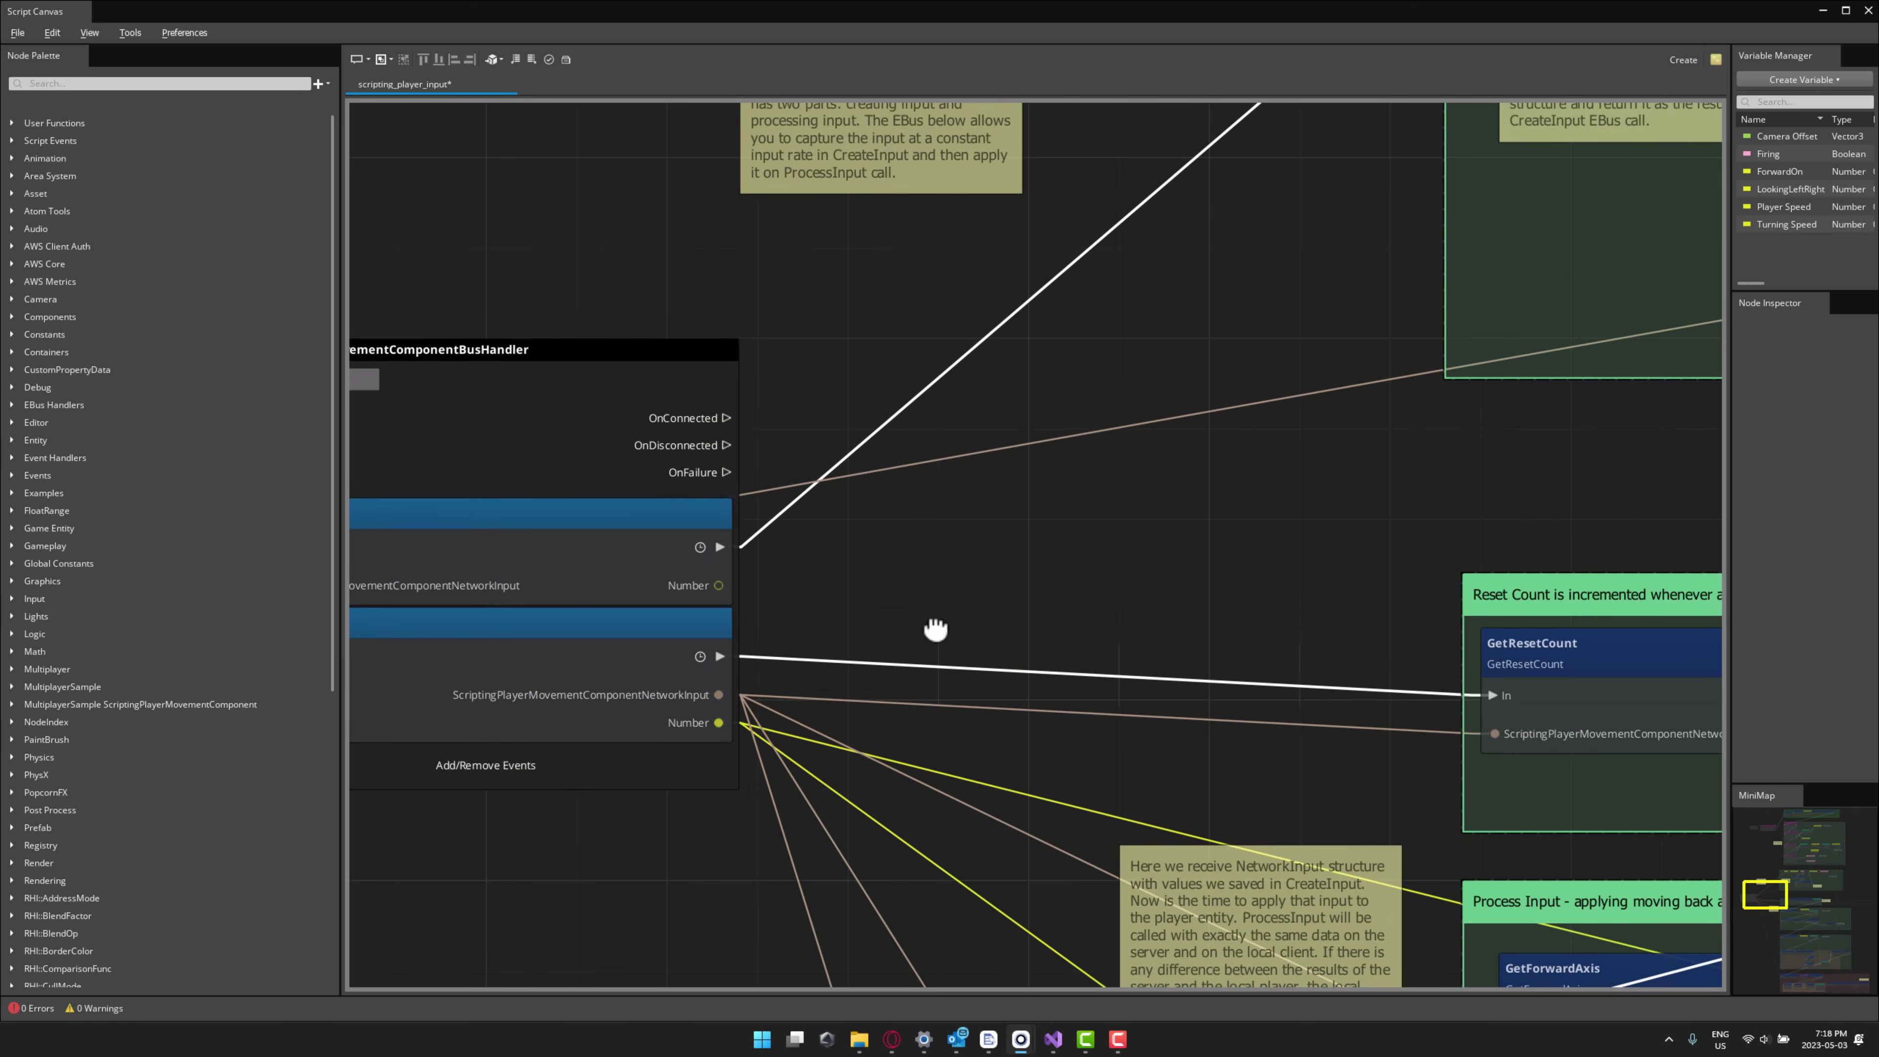
Follow the ProcessInput connections through the back-and-forward movement group, examining the Get Player Speed, Multiply, Get World Transform and Get Forward nodes
right_drag(939, 629, 852, 558)
right_drag(1057, 638, 873, 348)
right_drag(884, 537, 722, 340)
right_drag(1187, 438, 1099, 407)
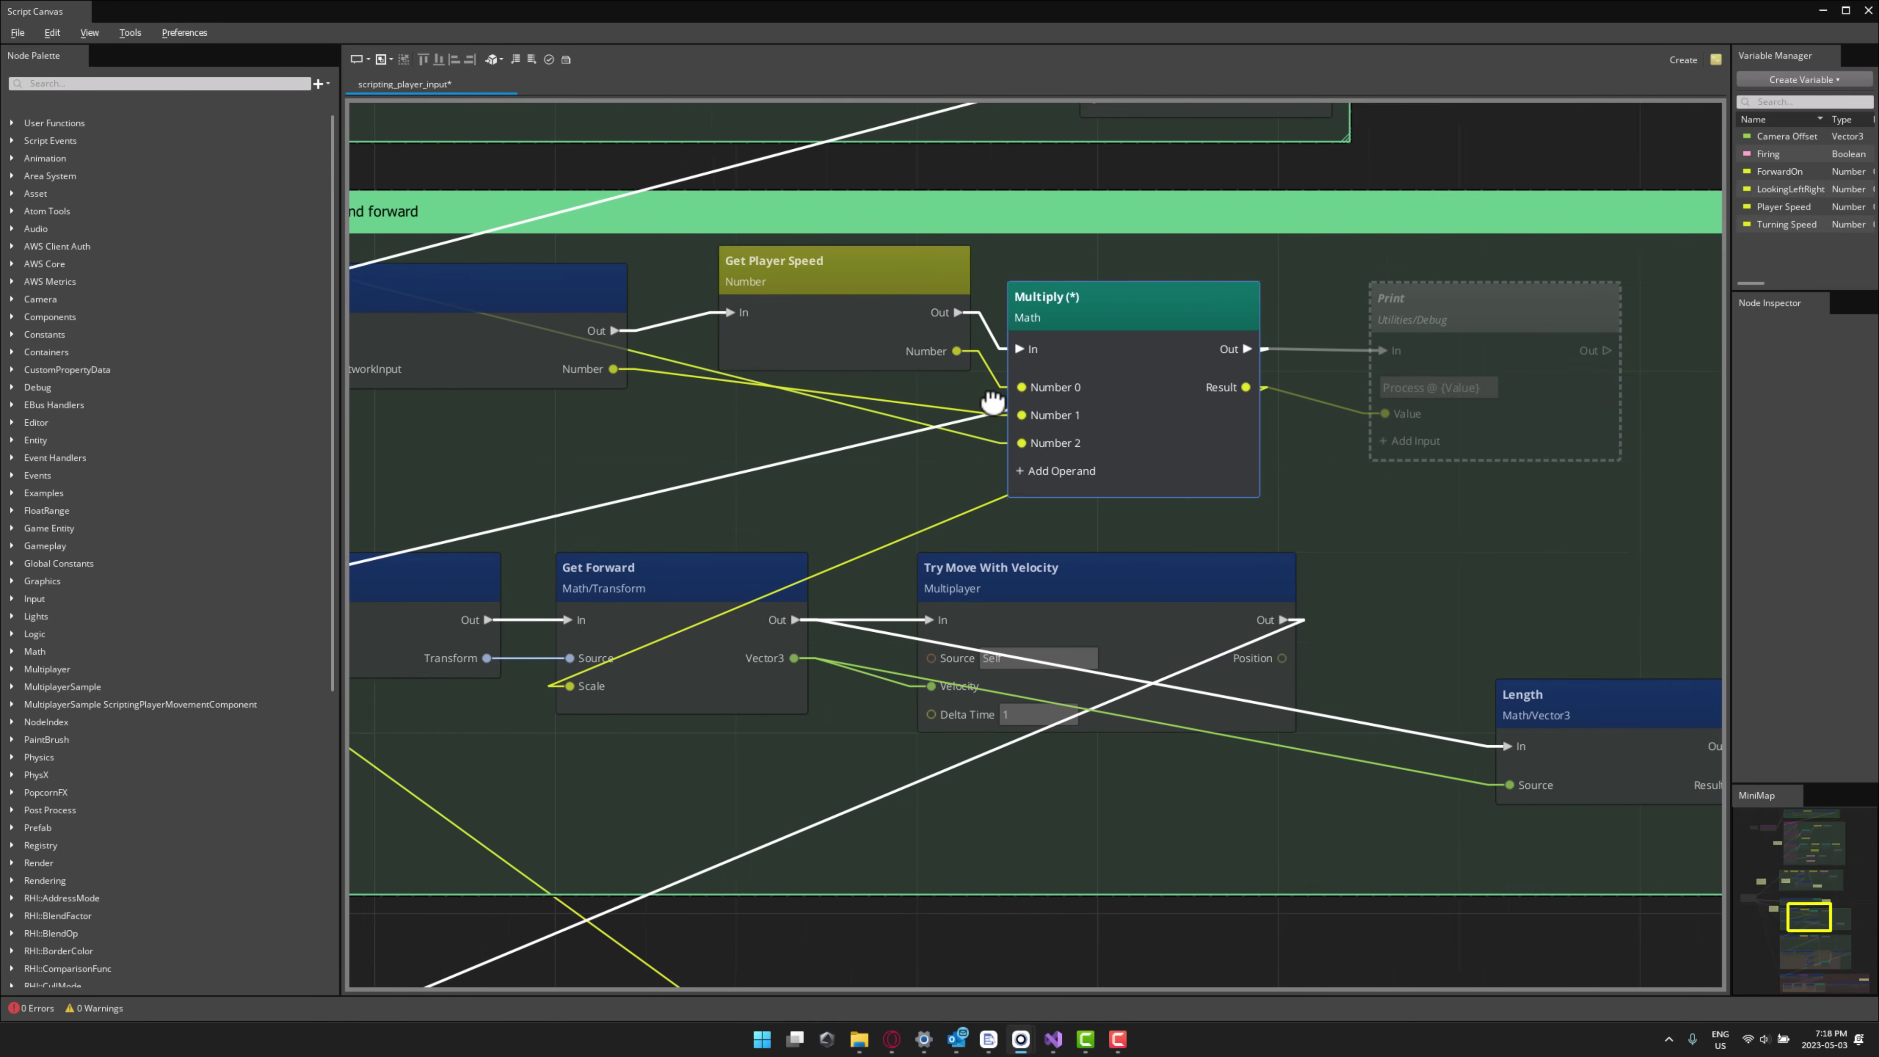
click(1389, 365)
right_drag(1150, 533, 1247, 416)
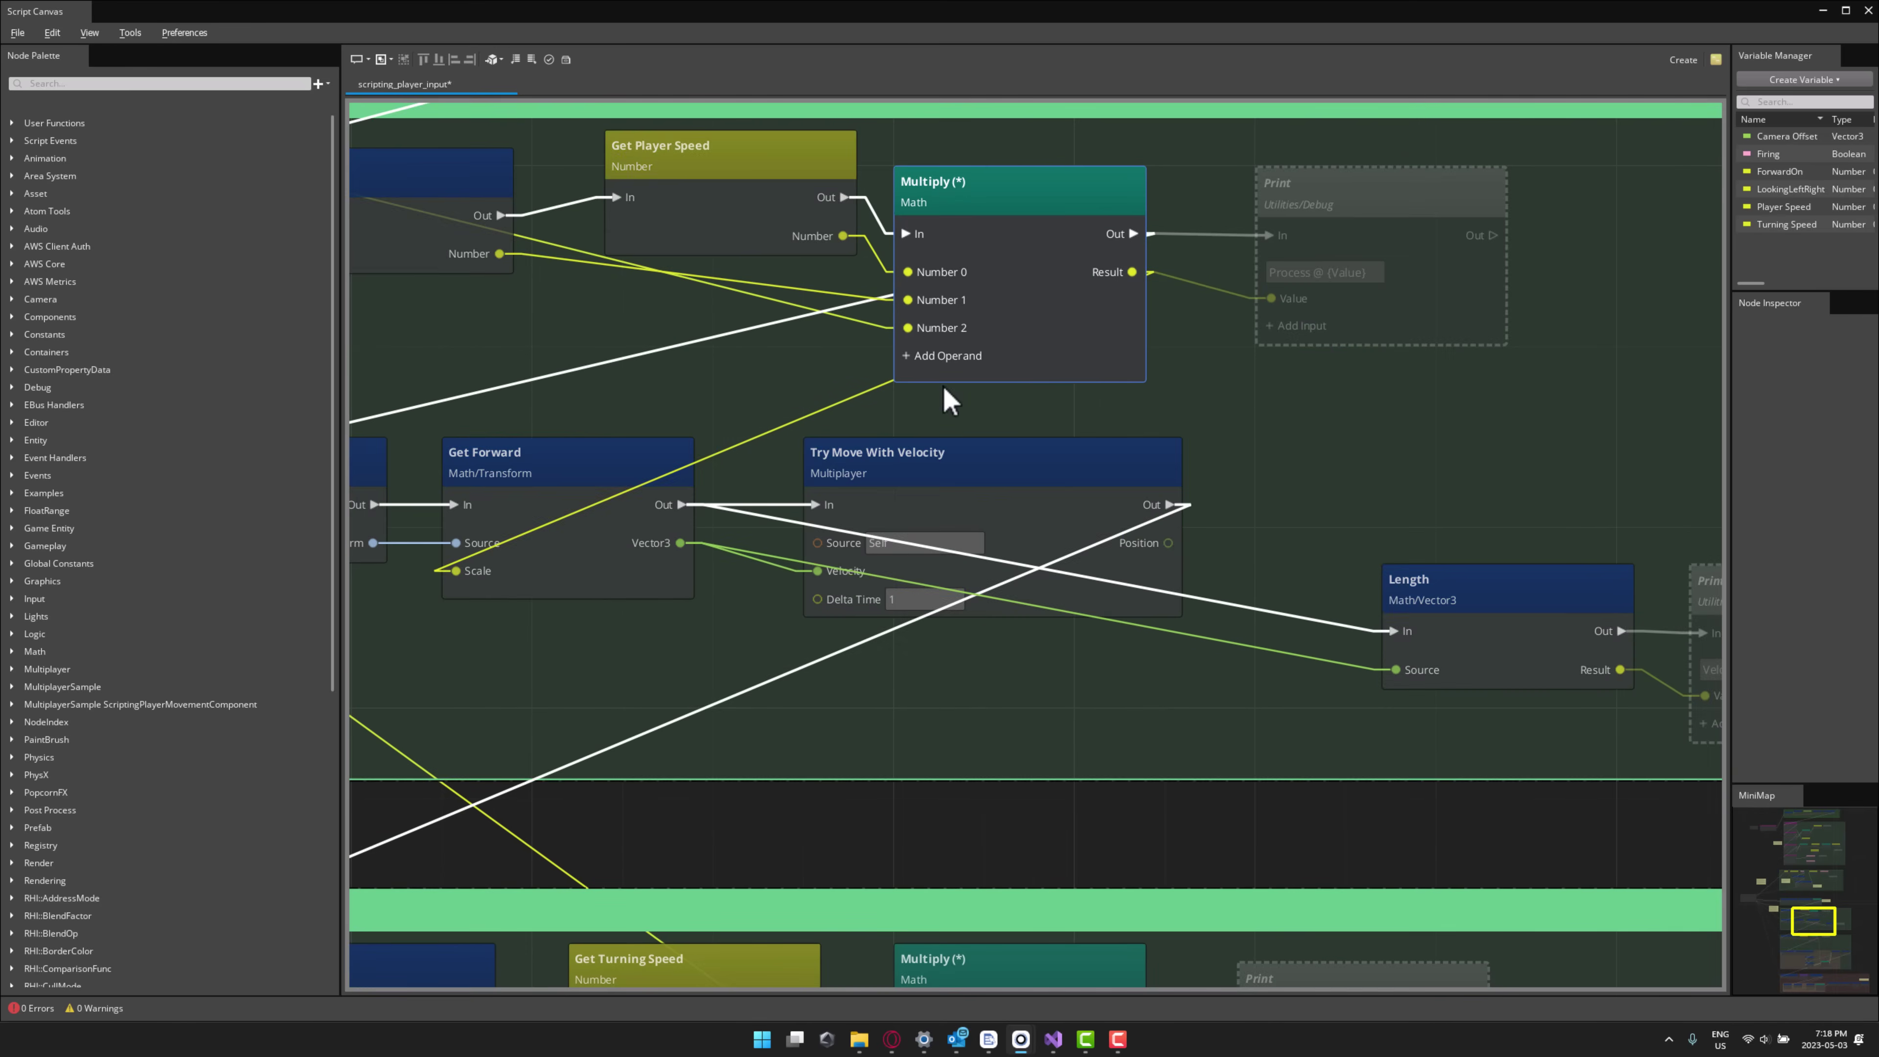
right_drag(1061, 398, 1258, 351)
right_drag(734, 516, 1037, 447)
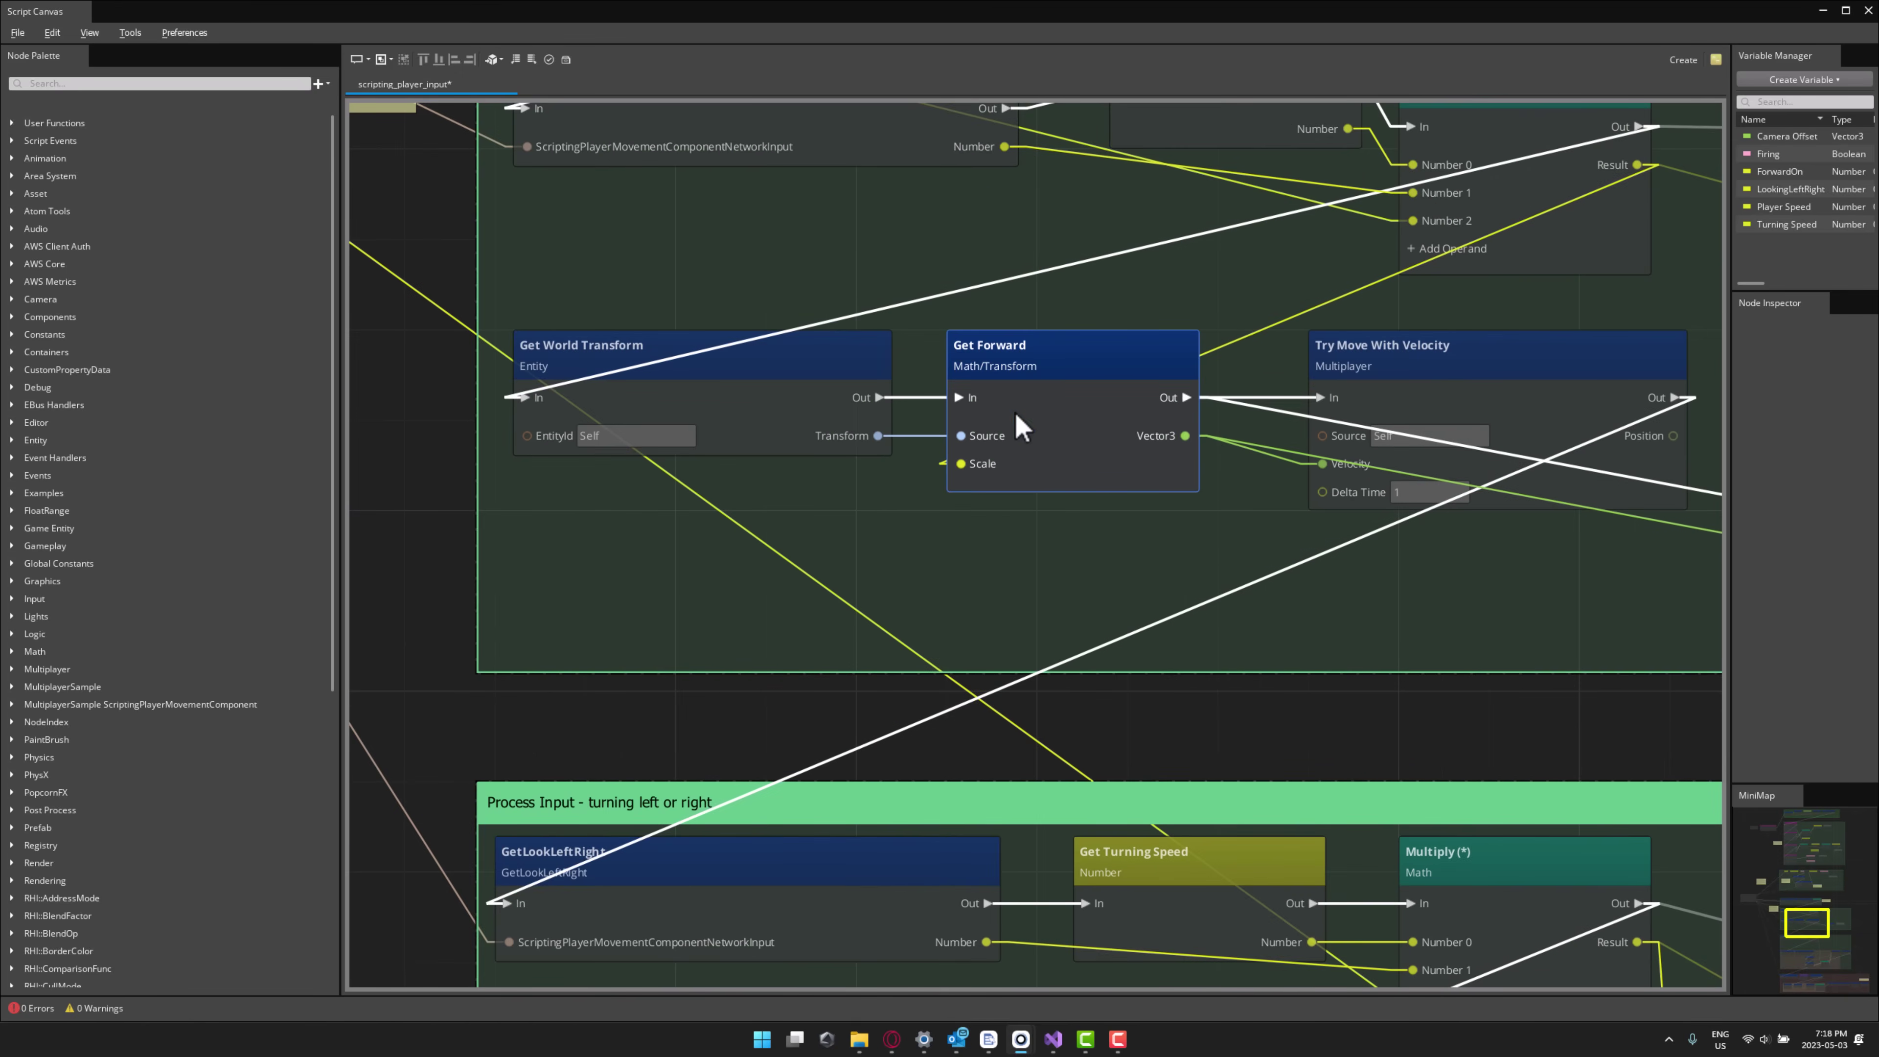
Examine the Try Move With Velocity, Length and Print nodes, and continue down the graph to the projectile firing group
right_drag(1324, 565, 860, 575)
right_drag(1145, 584, 670, 528)
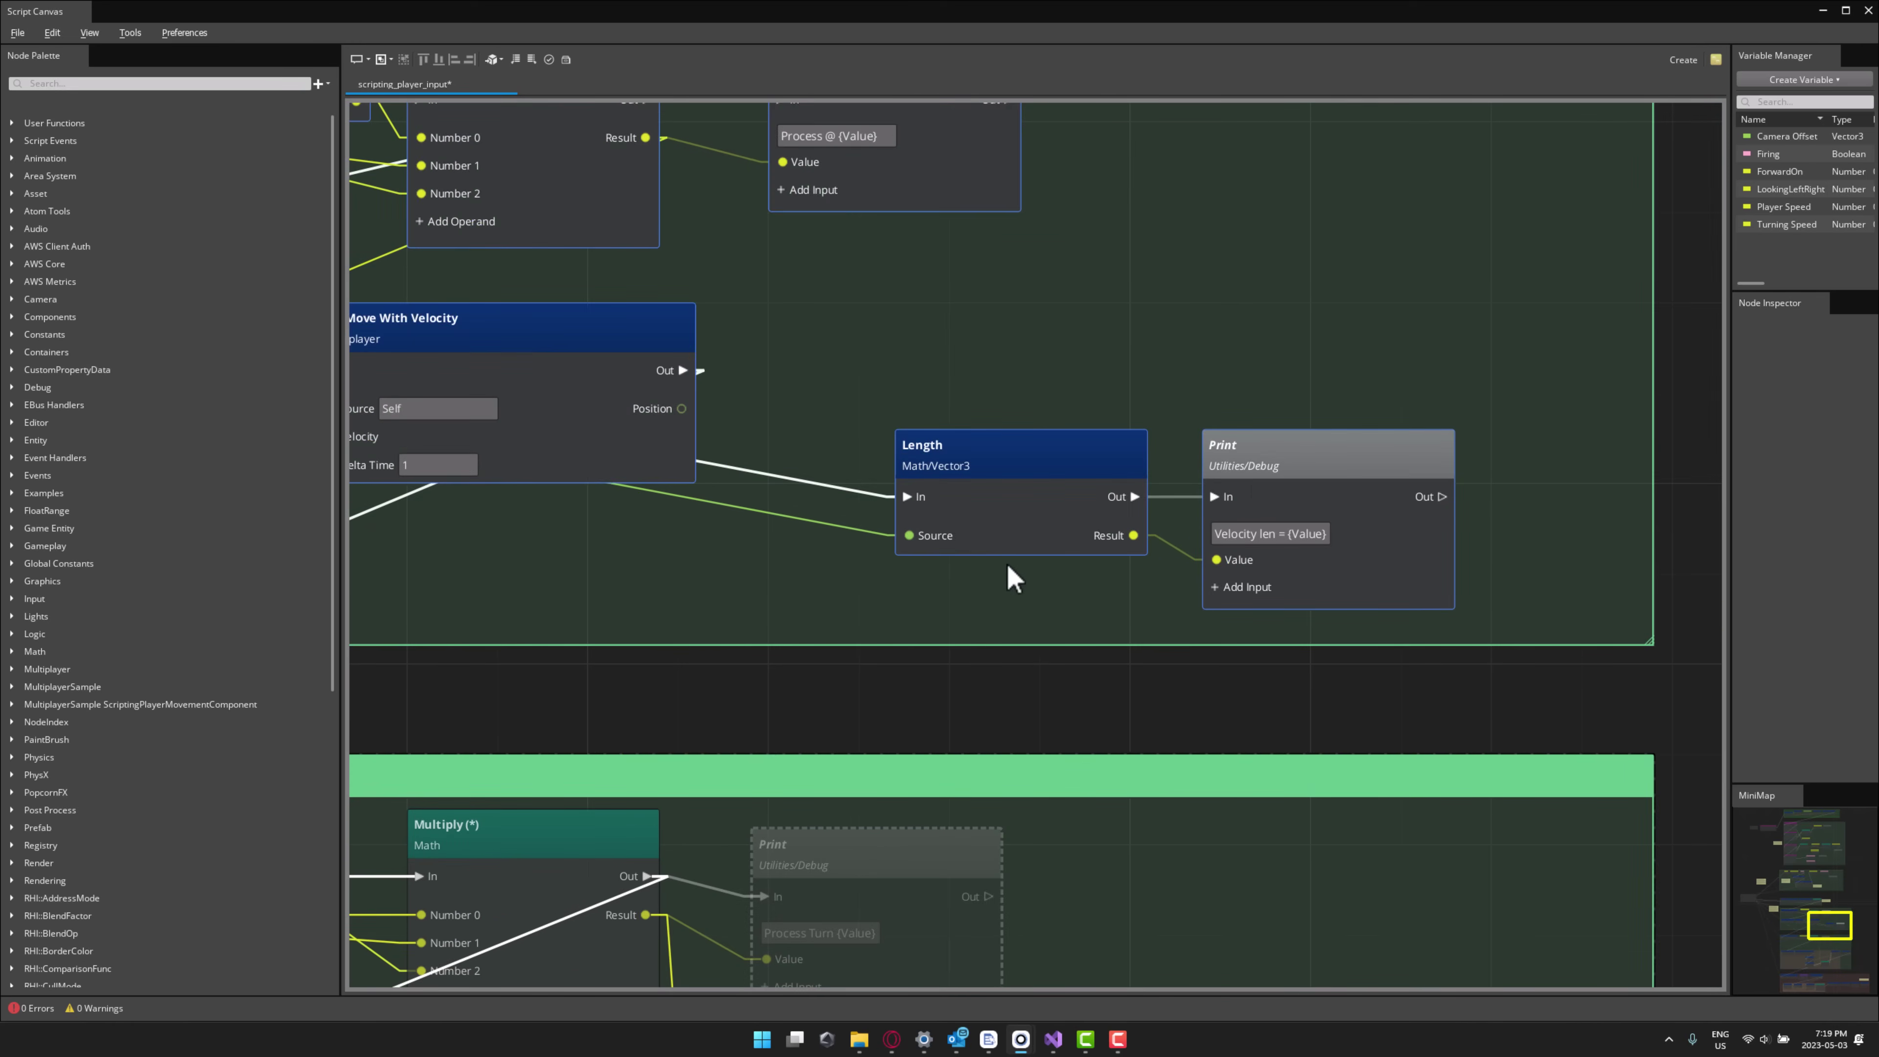
right_drag(1006, 574, 1241, 495)
scroll(1020, 421, down, 1)
scroll(1021, 422, down, 1)
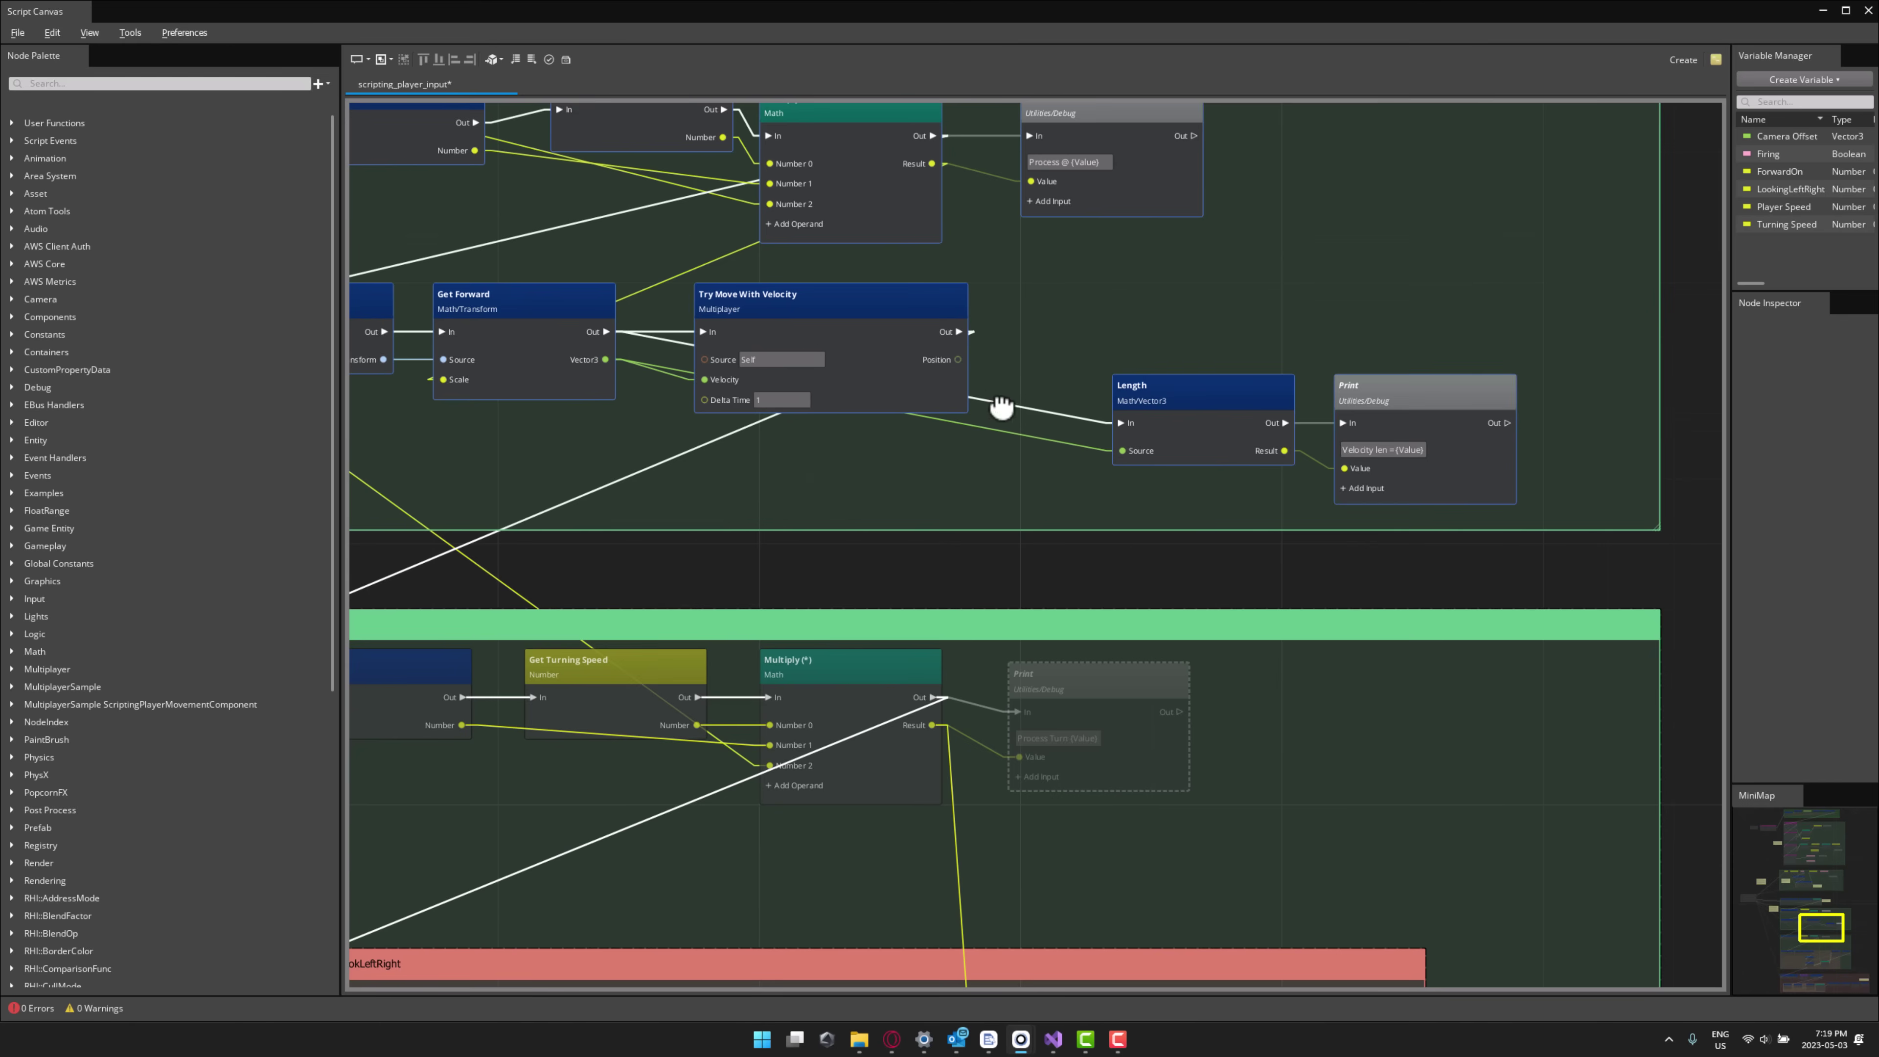
right_drag(998, 408, 1070, 587)
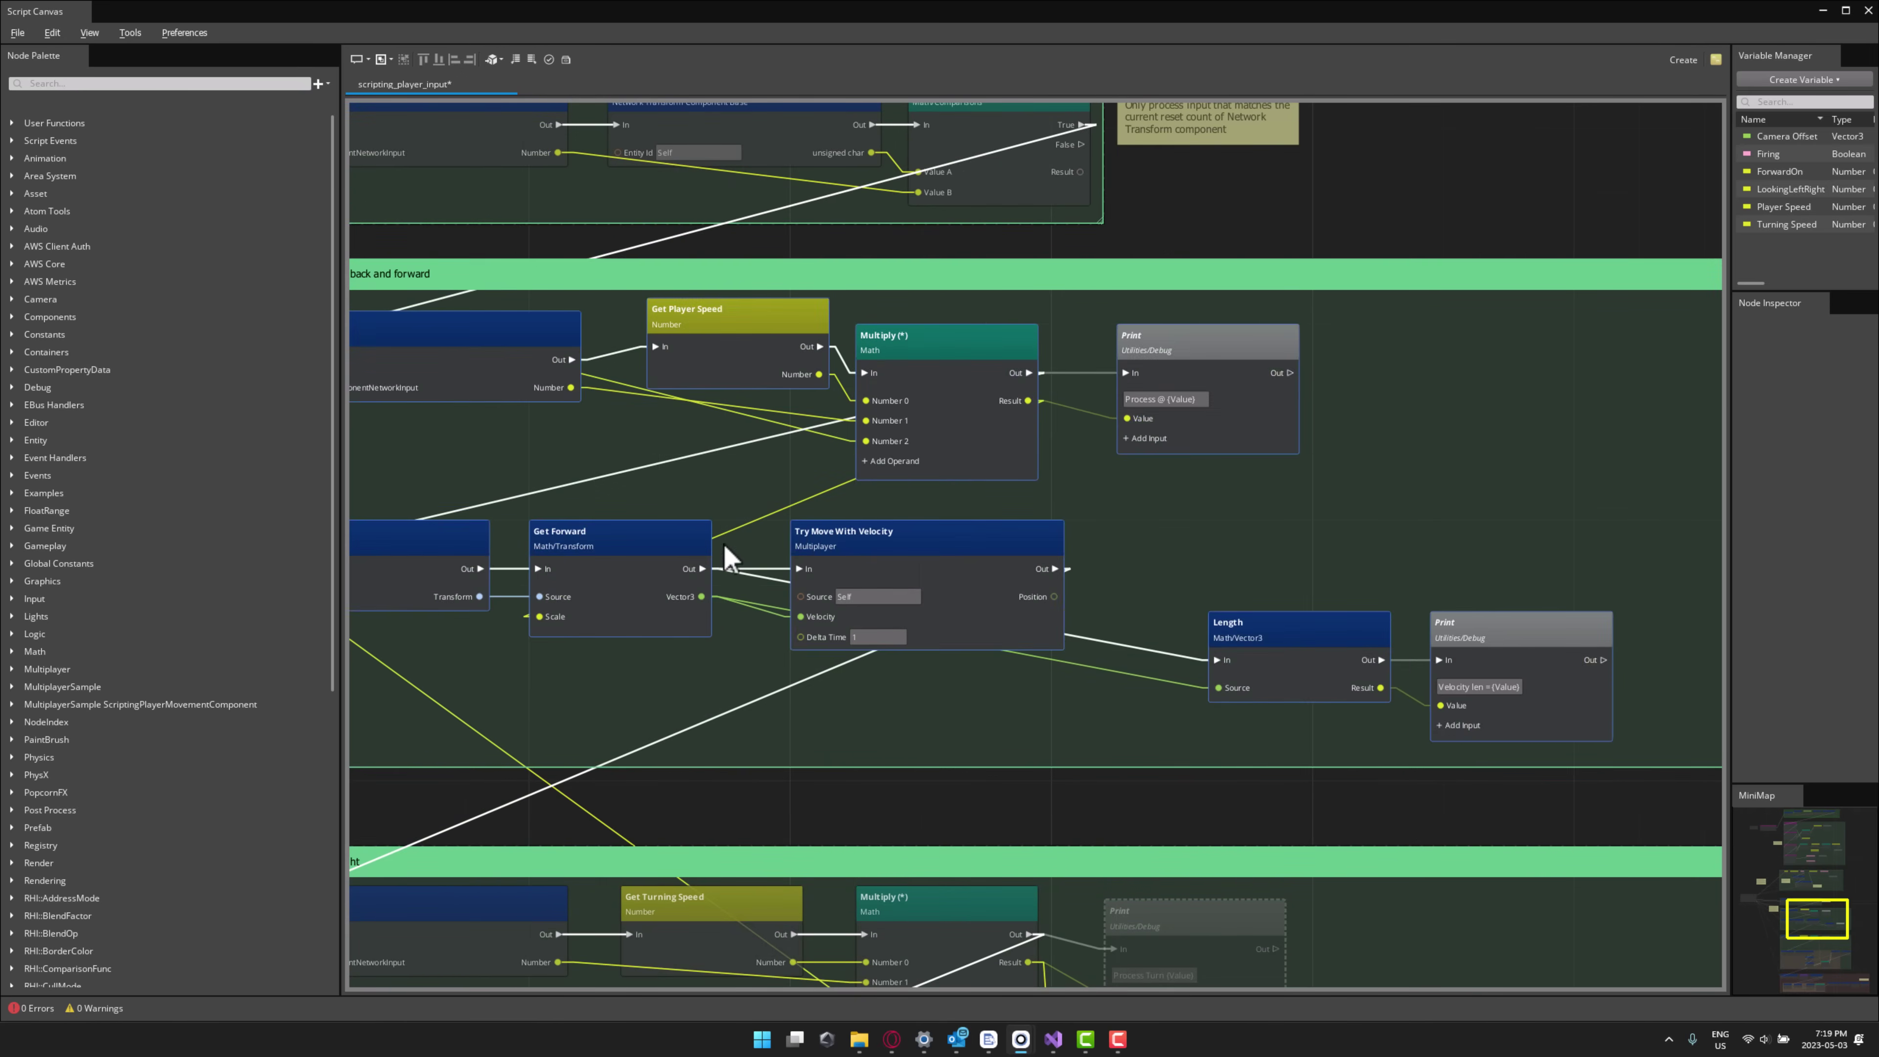
right_drag(722, 550, 984, 558)
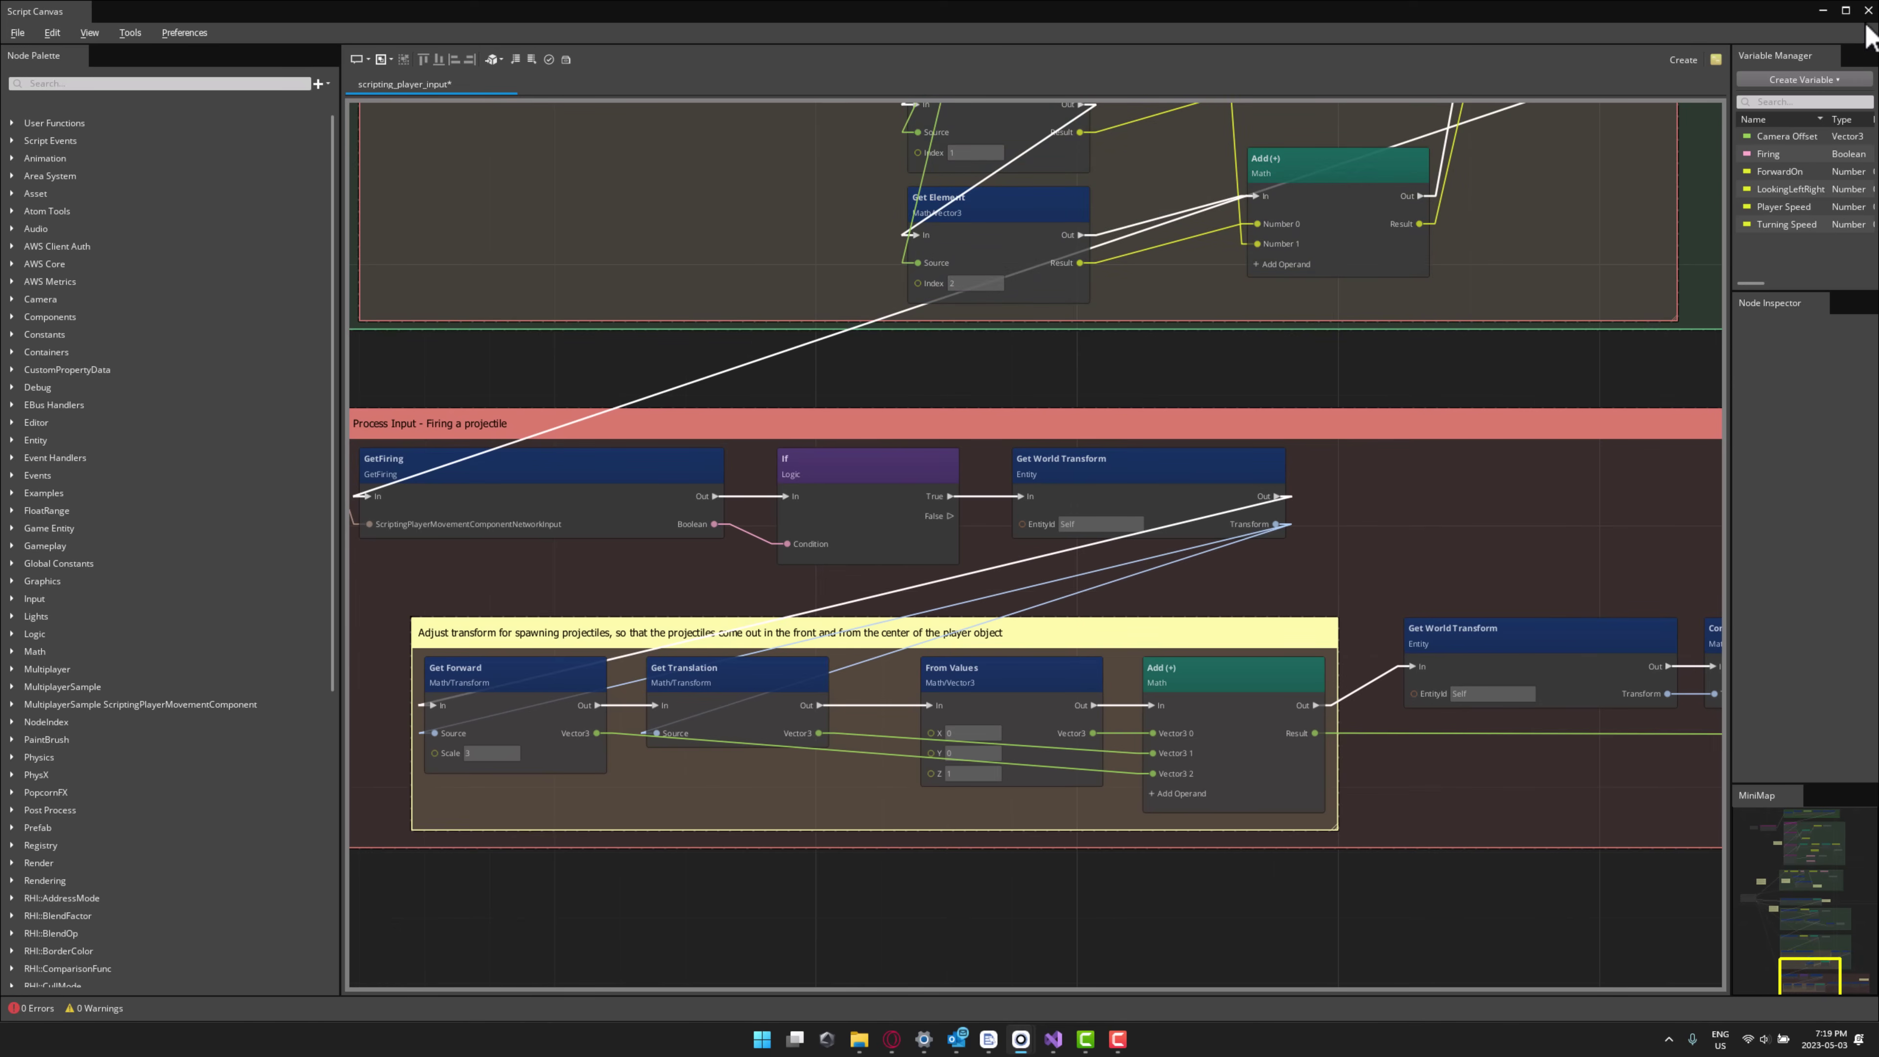
Close Script Canvas without saving the changes to scripting_player_input
click(1867, 10)
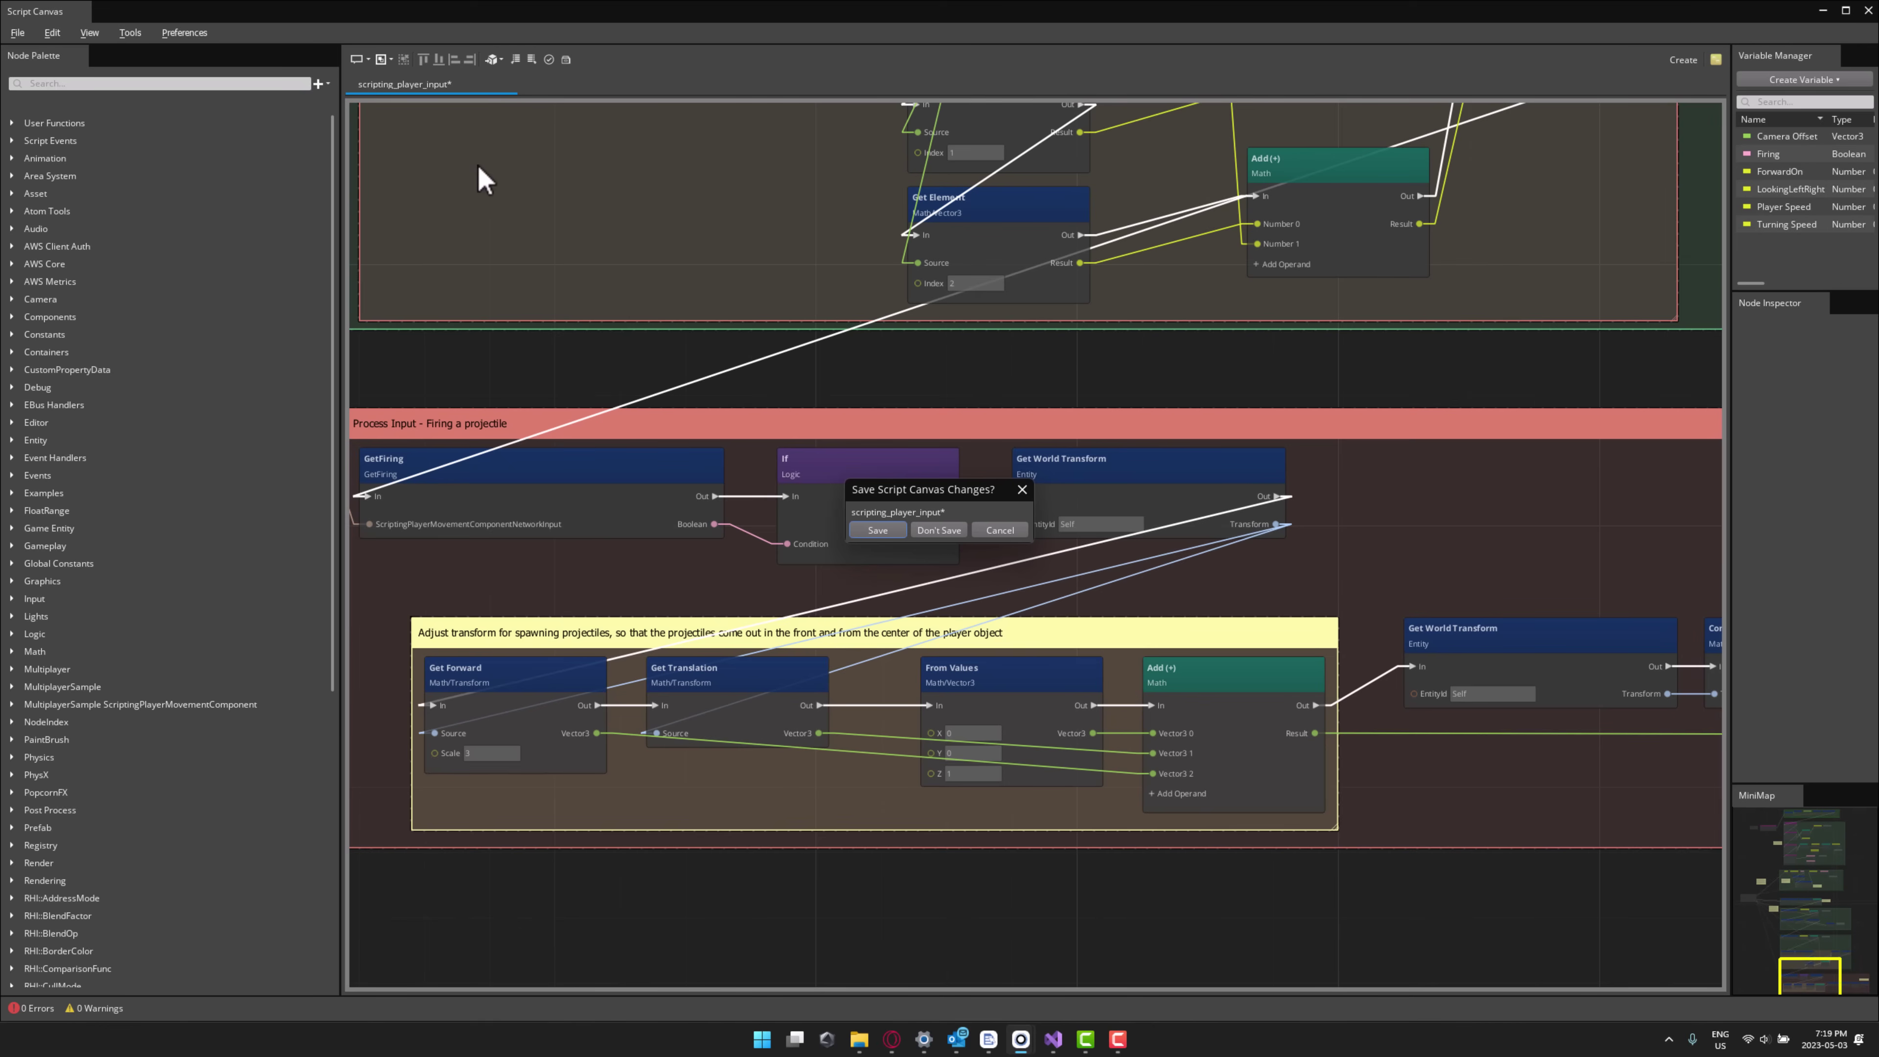
click(940, 530)
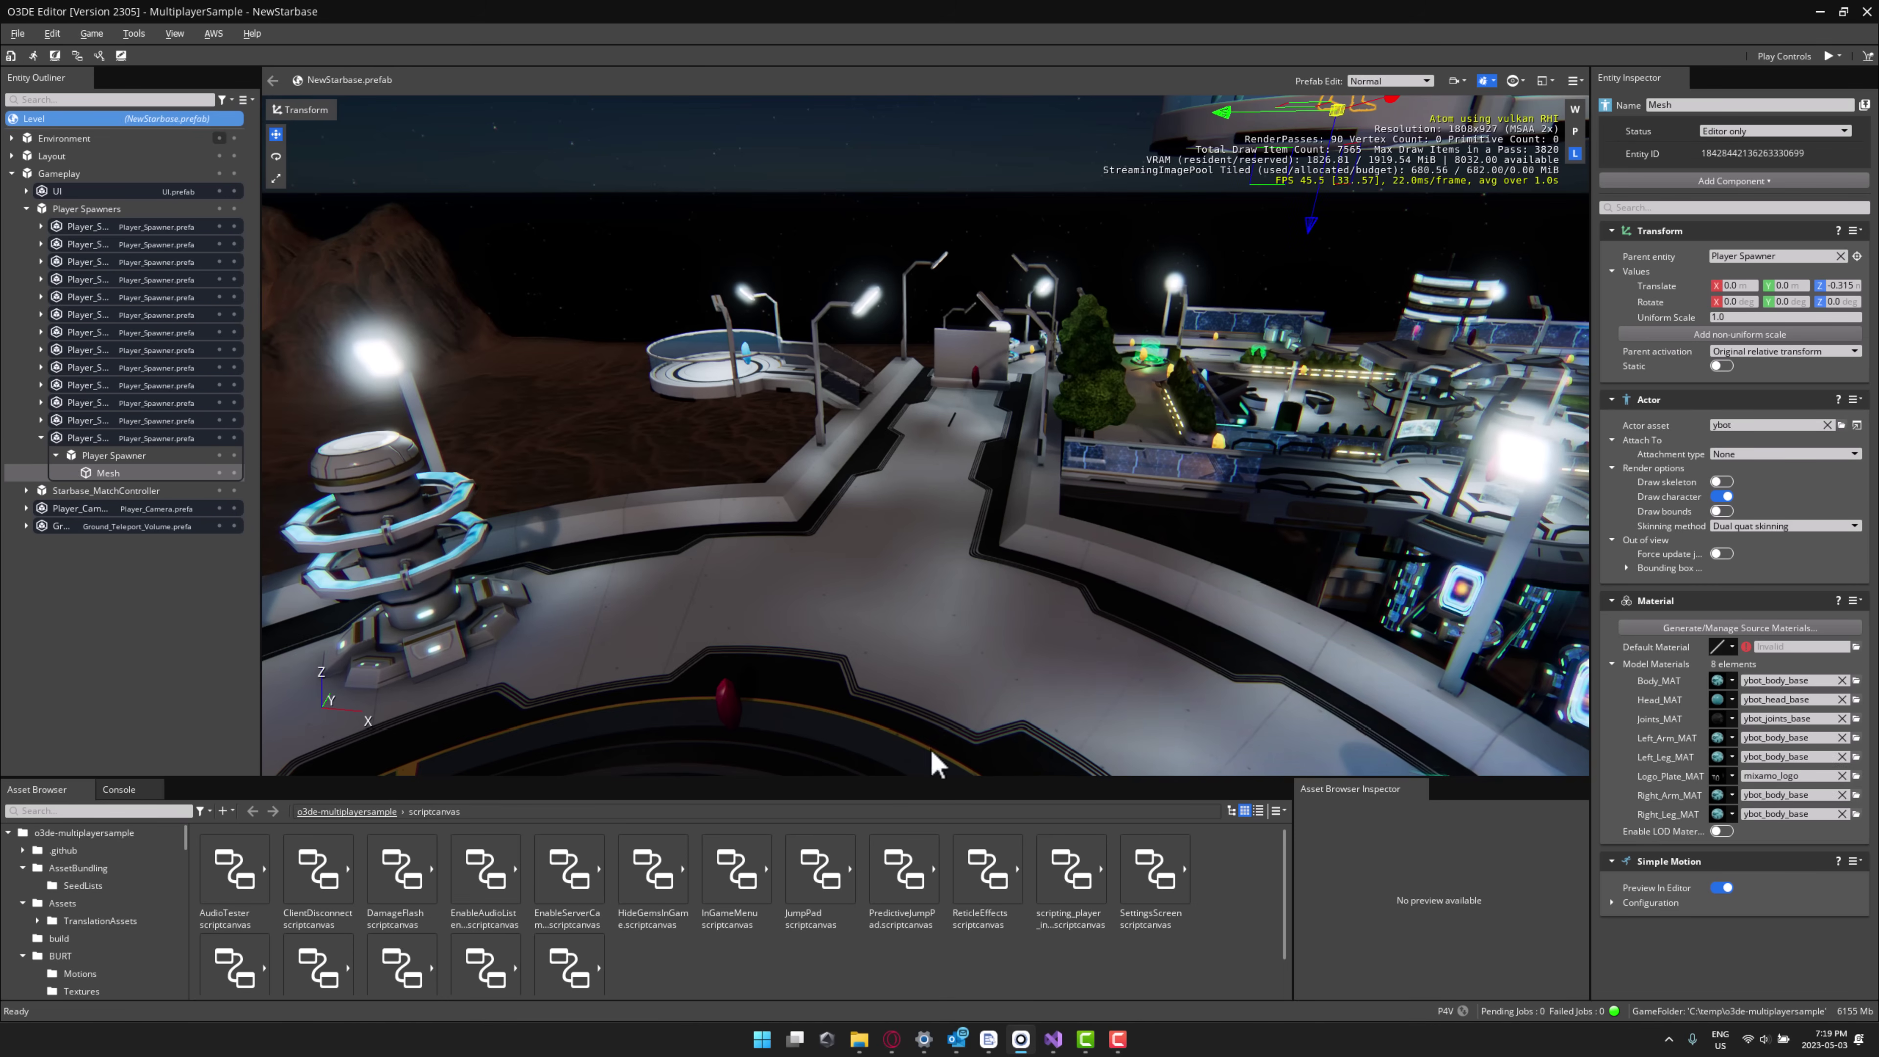
Switch to Visual Studio and view the MultiplayerSample.sln file in the project's build\windows folder in File Explorer, returning to the code
click(1053, 1040)
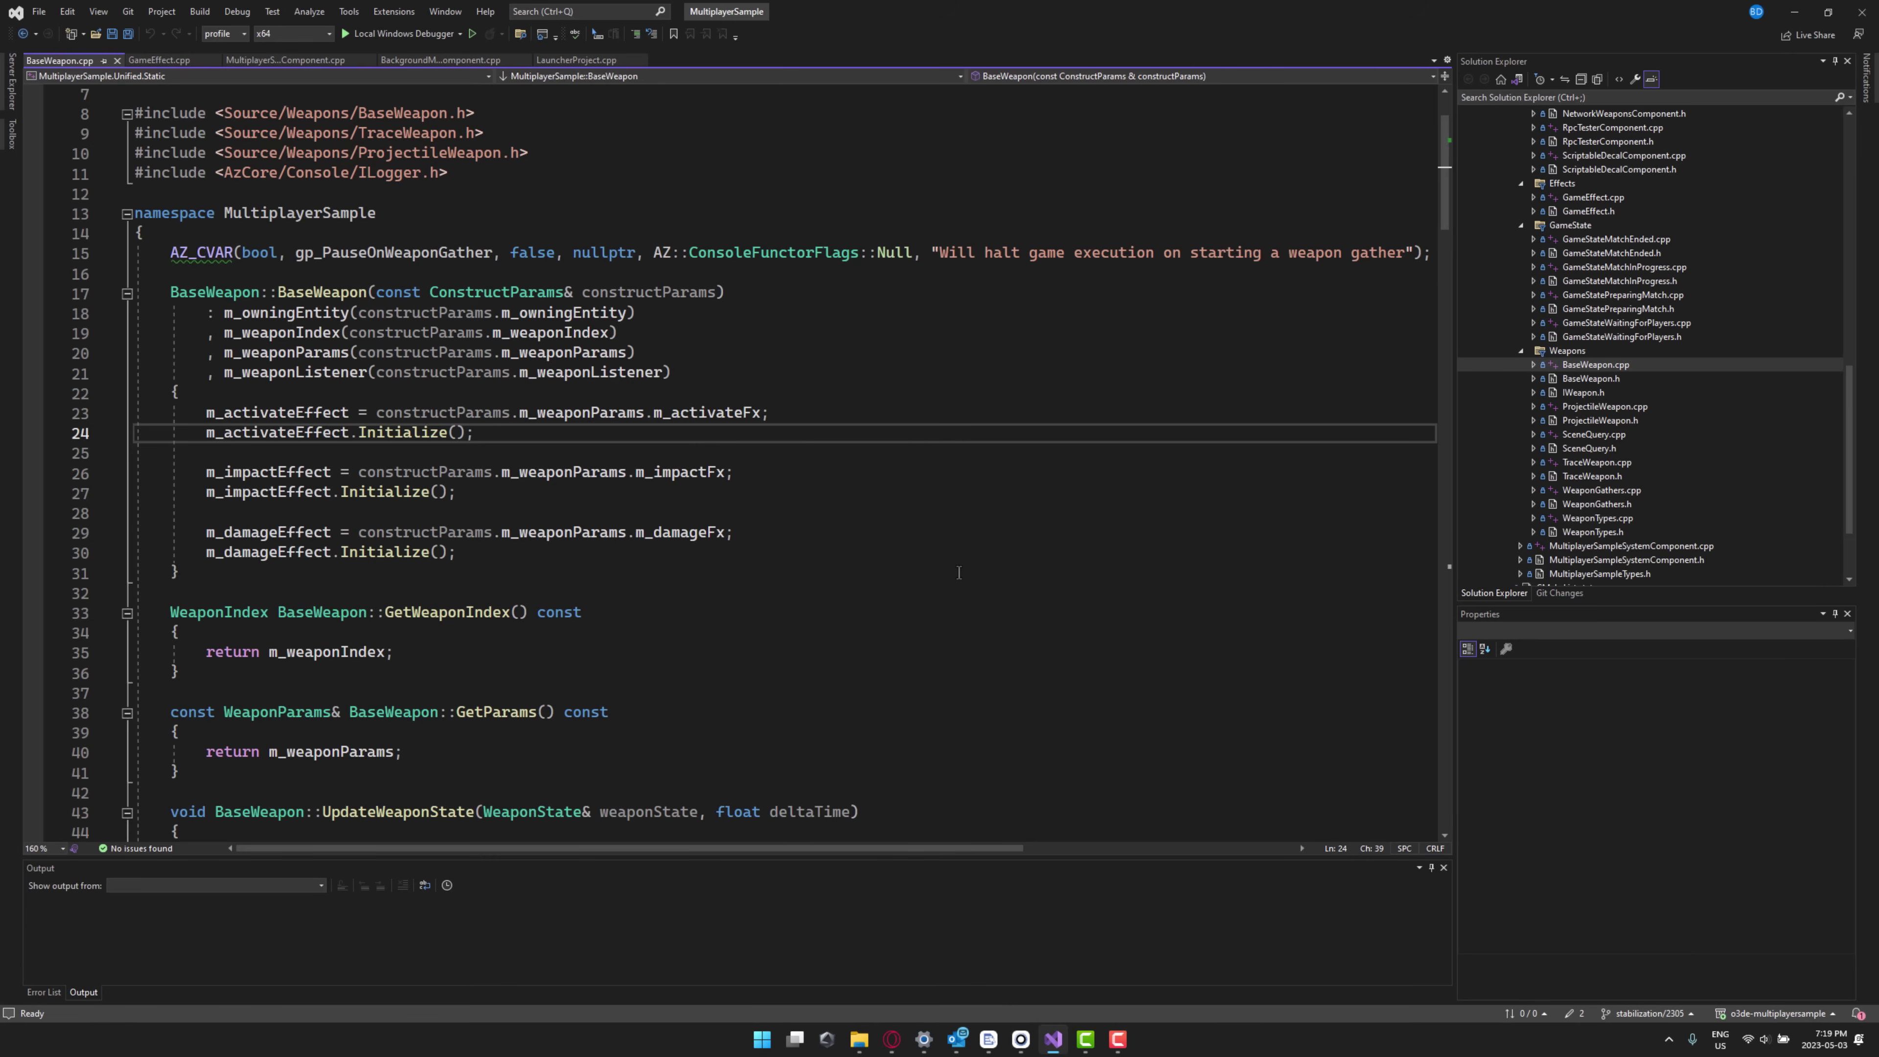
click(859, 1040)
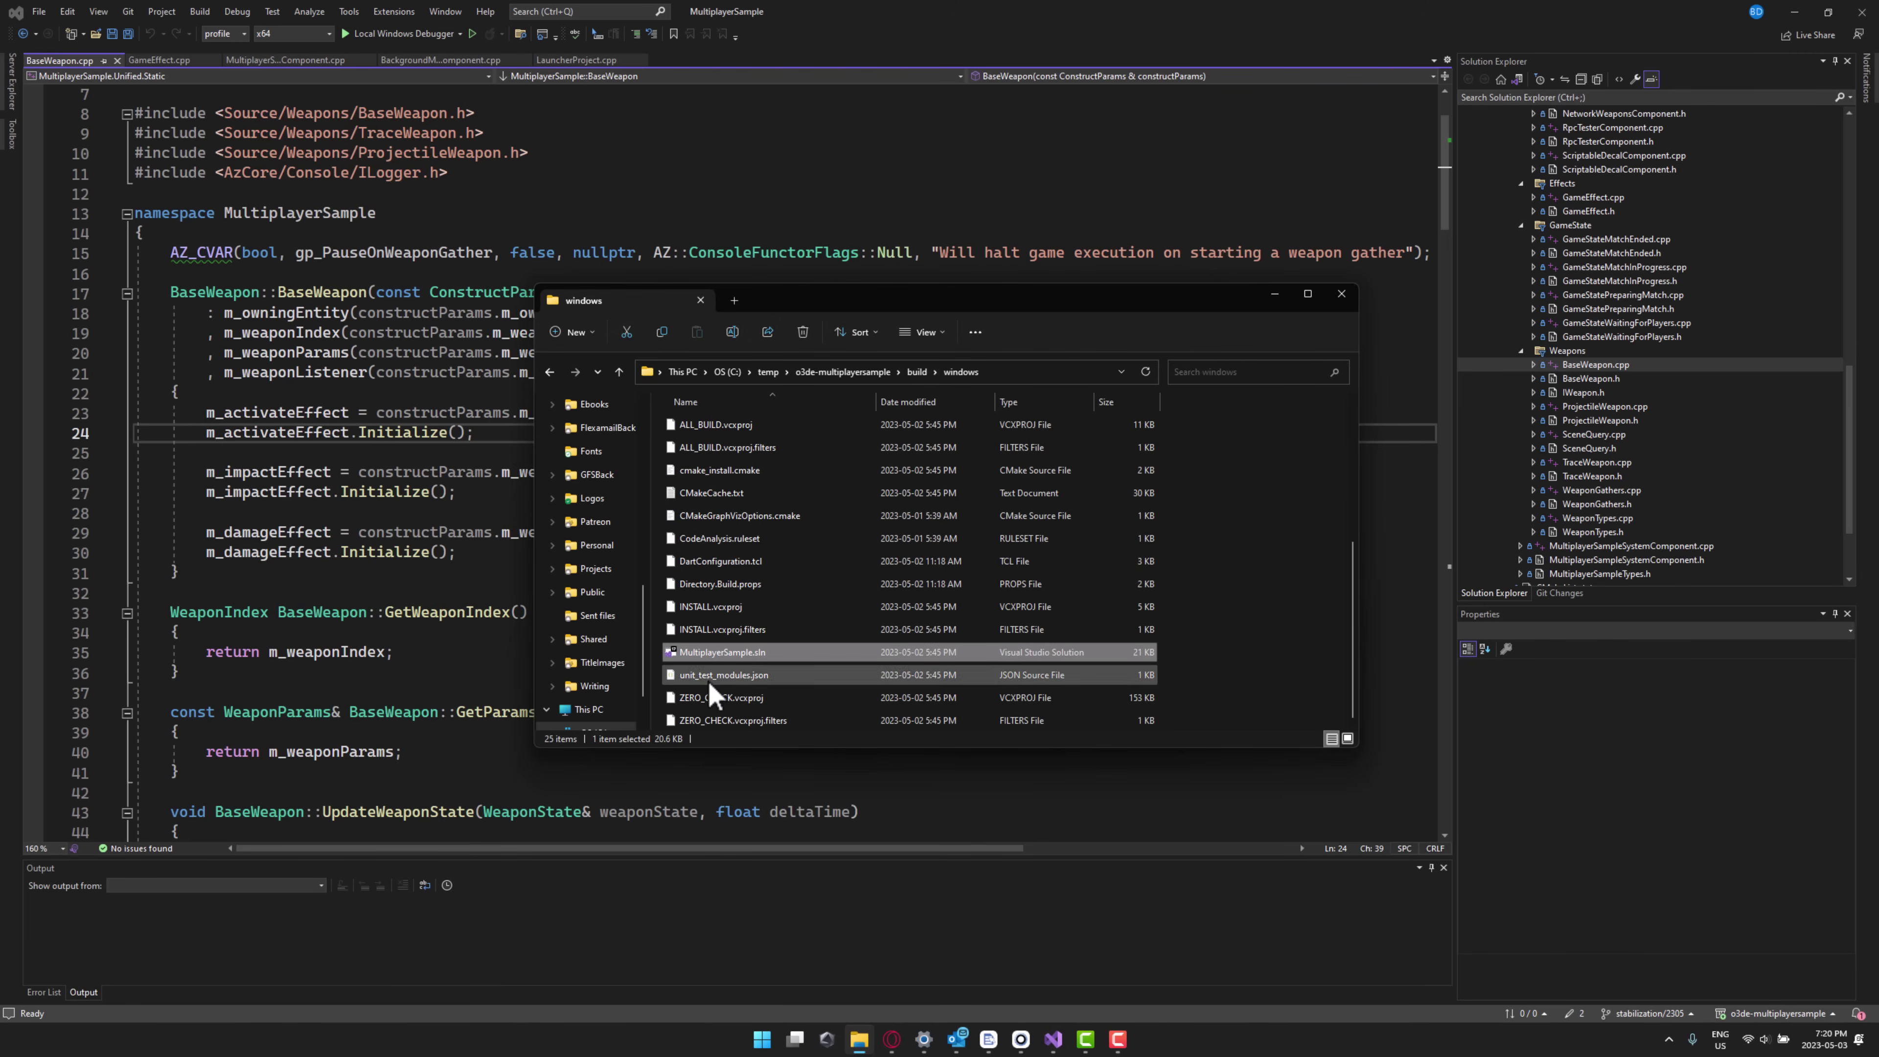
click(854, 18)
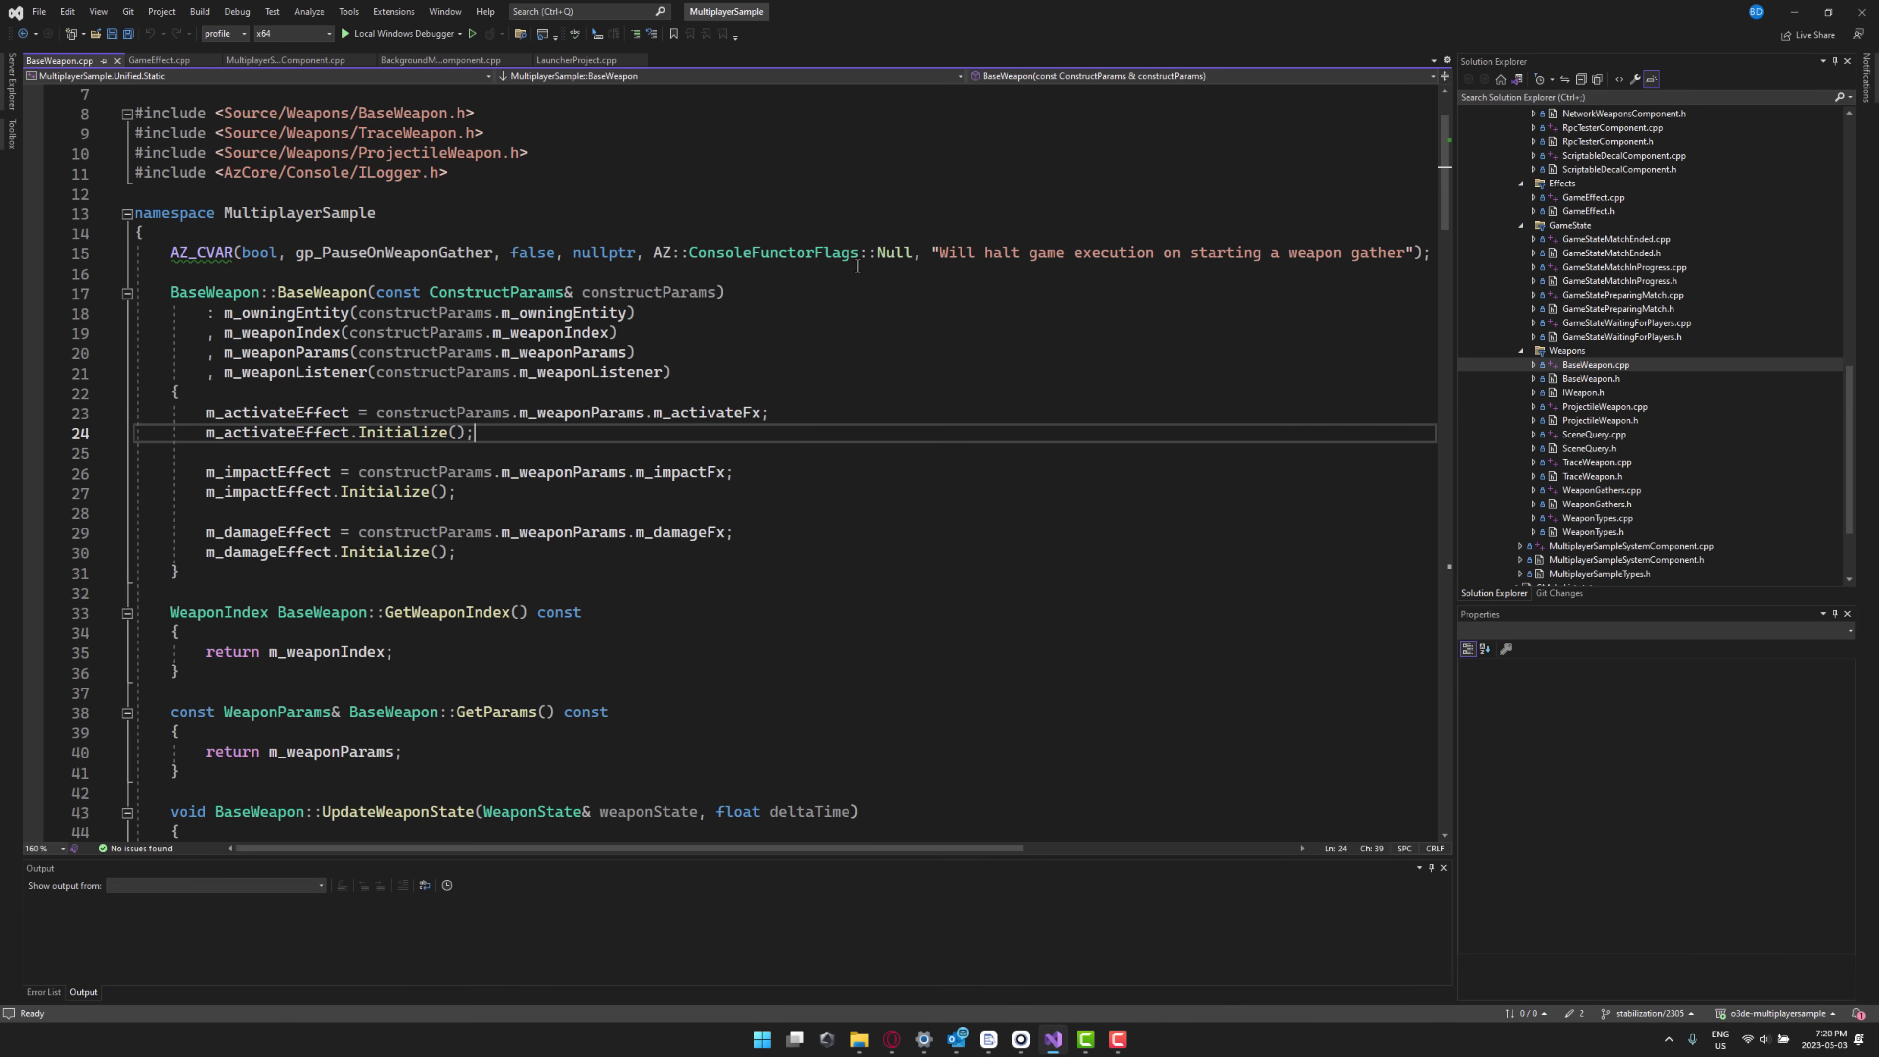
Read through BaseWeapon.cpp from the license header and constructor down to the CreateWeapon function at the end
scroll(859, 321, up, 2)
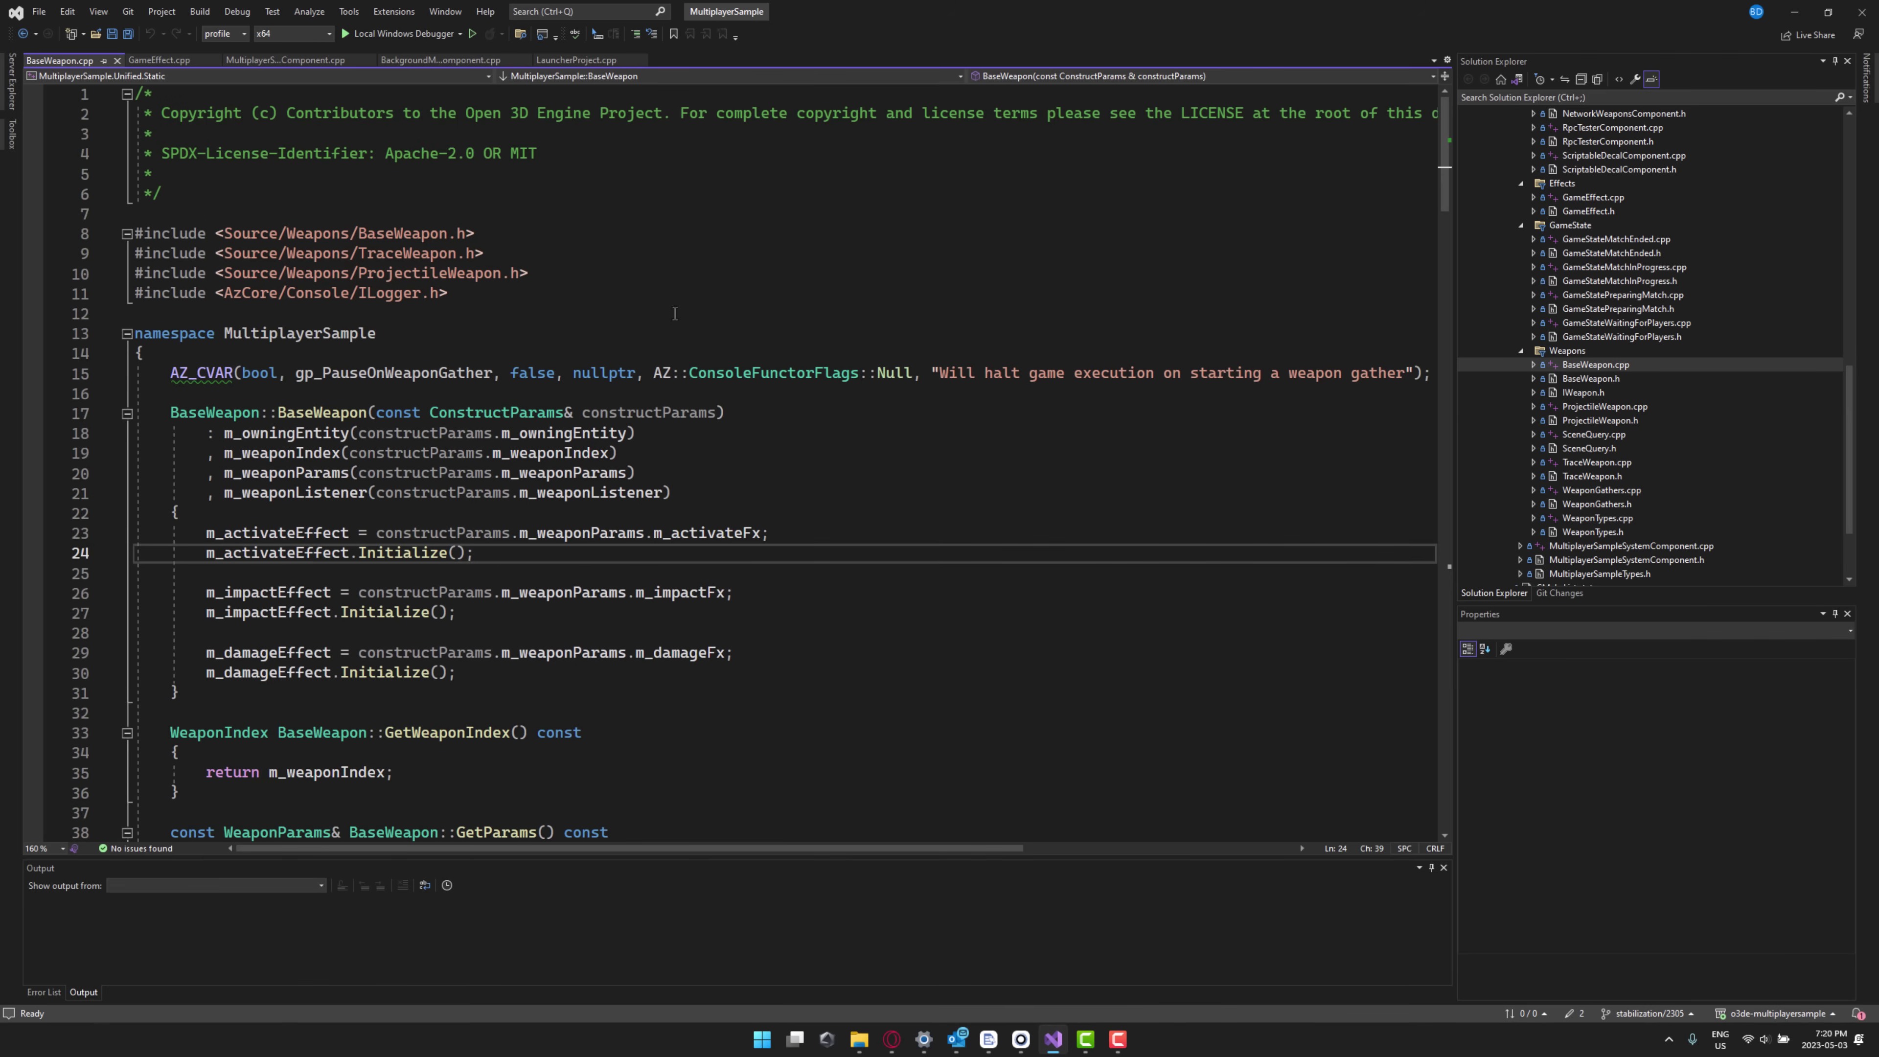
scroll(746, 356, down, 2)
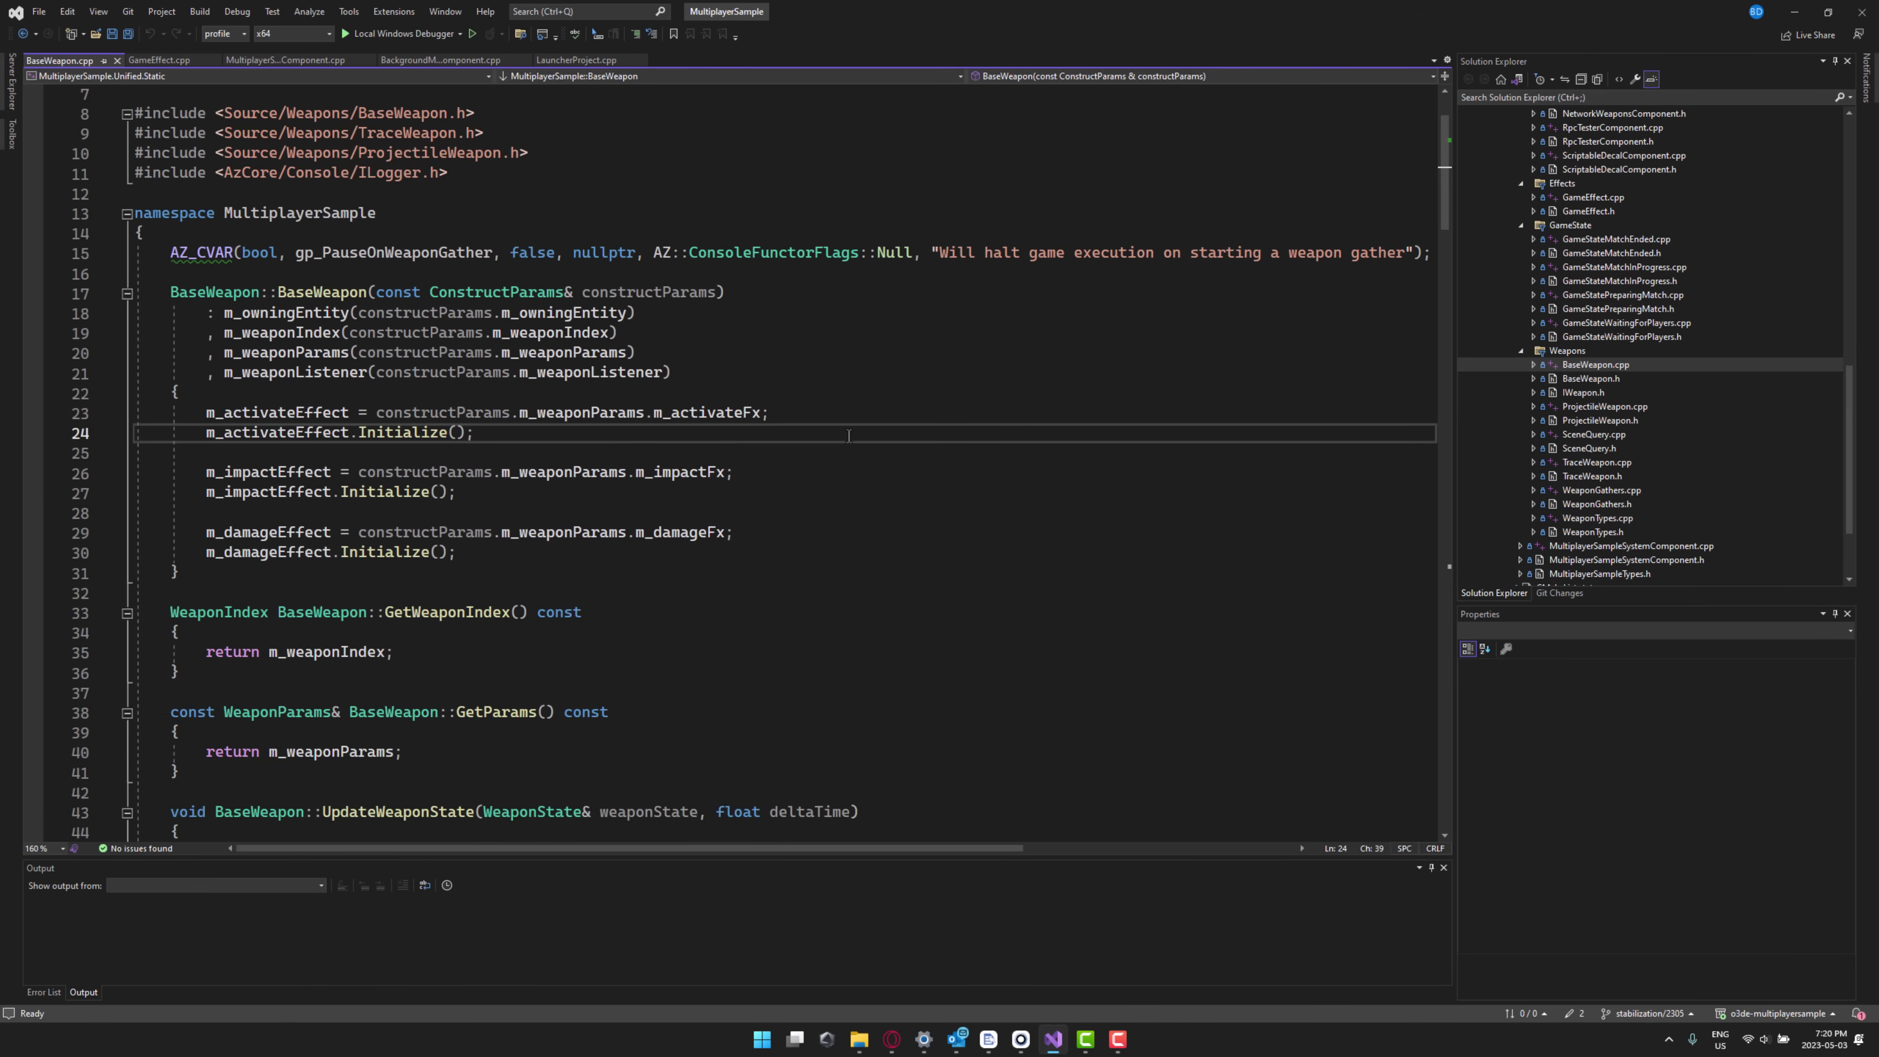
scroll(848, 435, down, 1)
scroll(848, 435, down, 8)
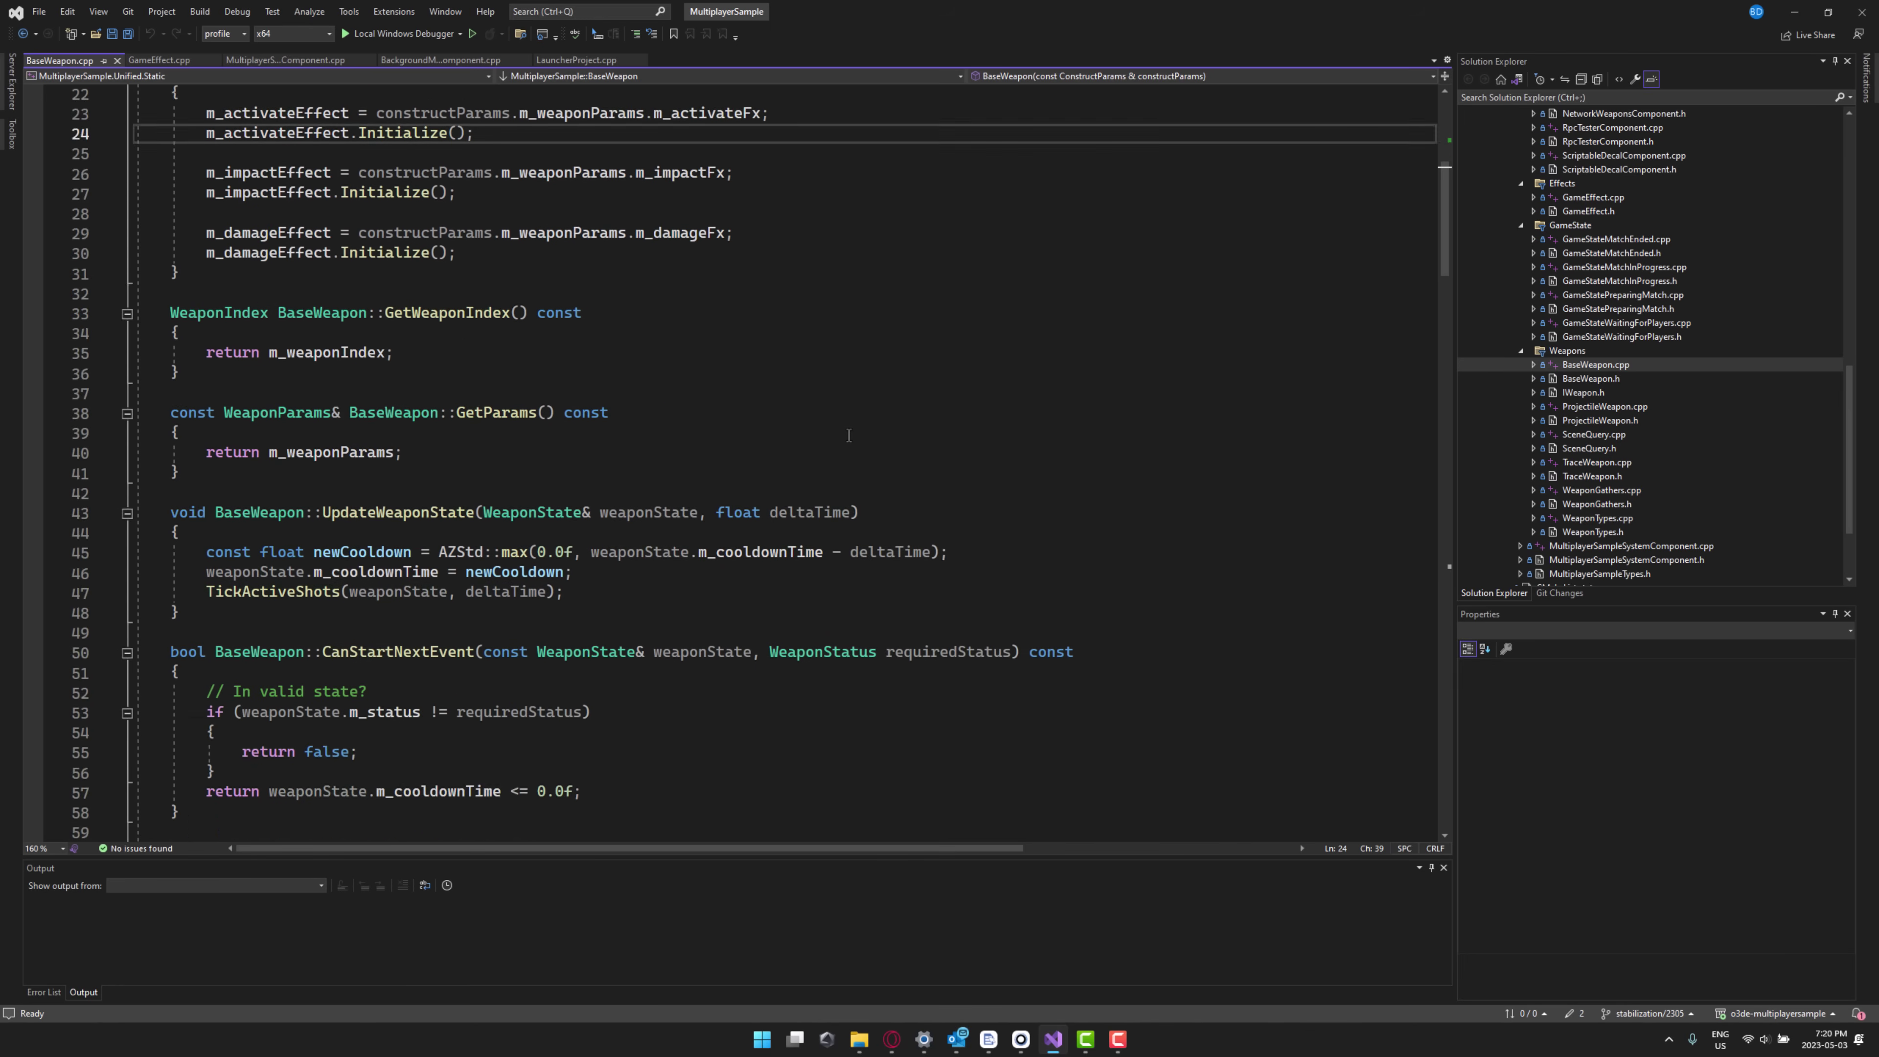
scroll(848, 435, down, 8)
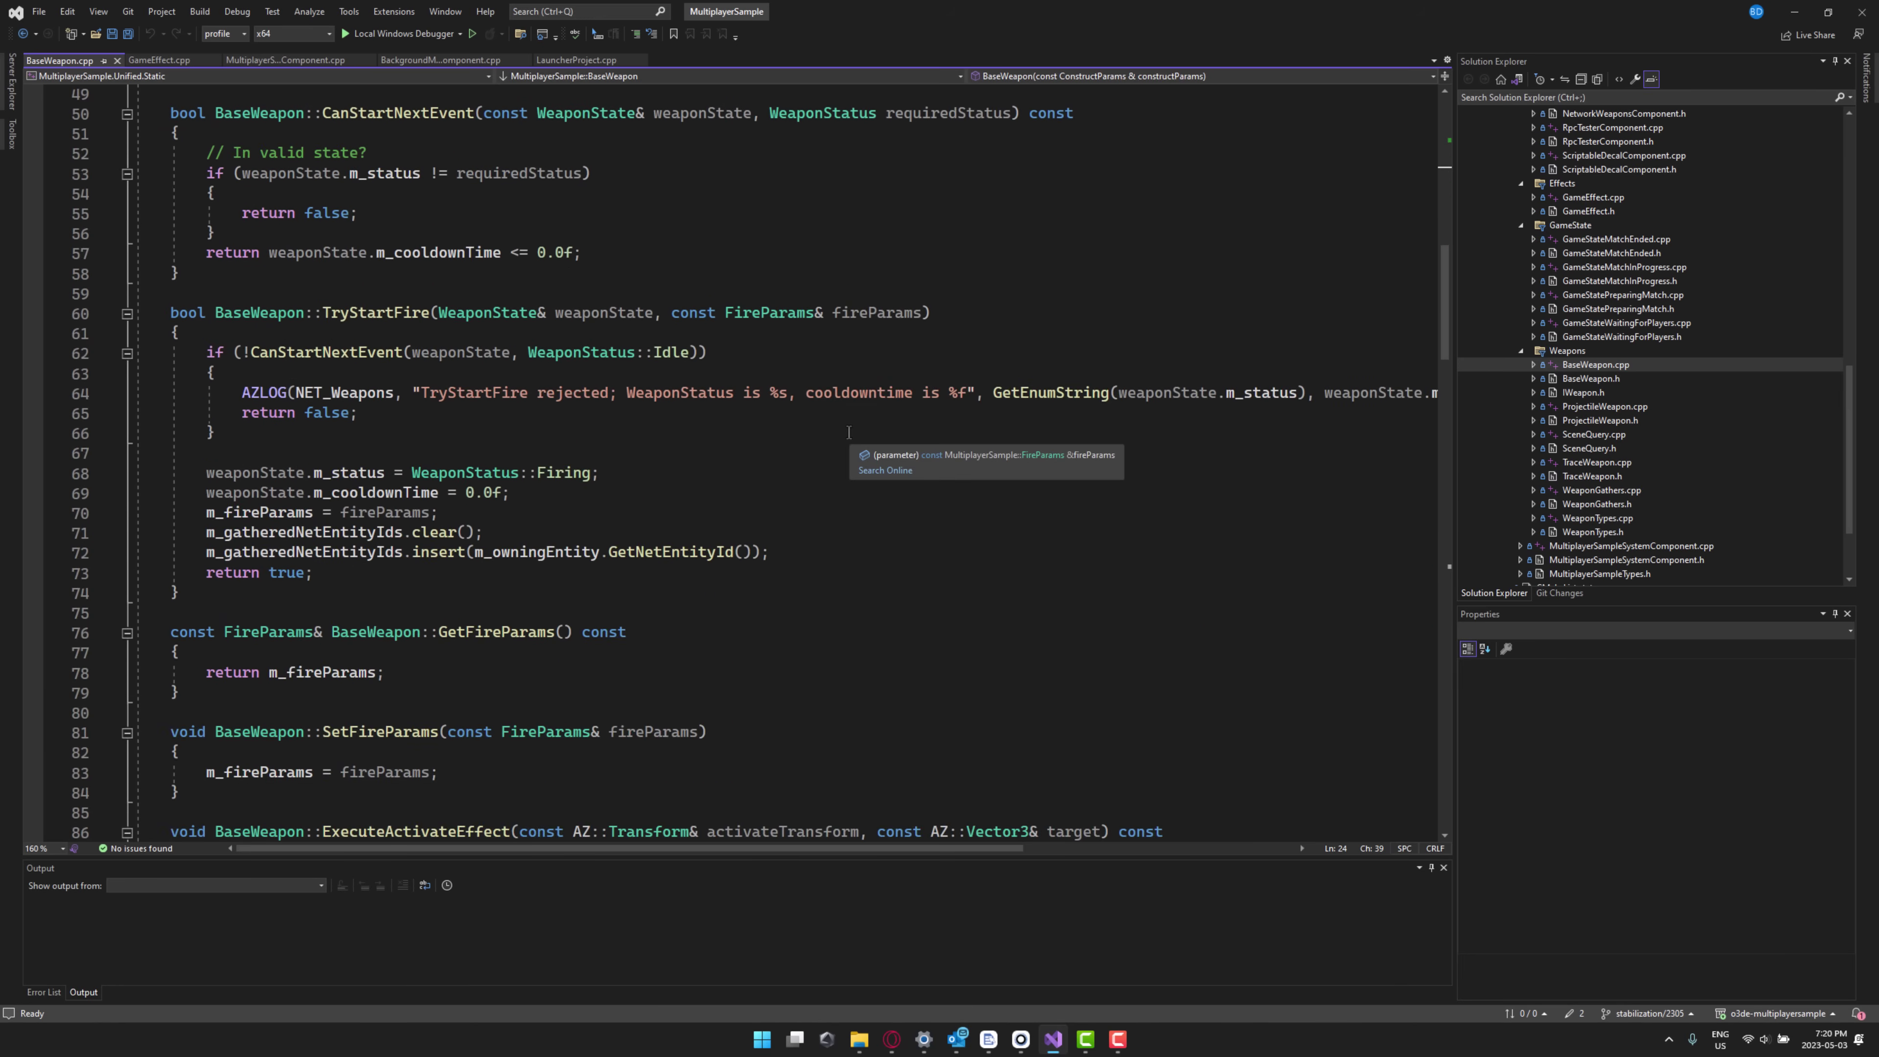
scroll(848, 432, down, 10)
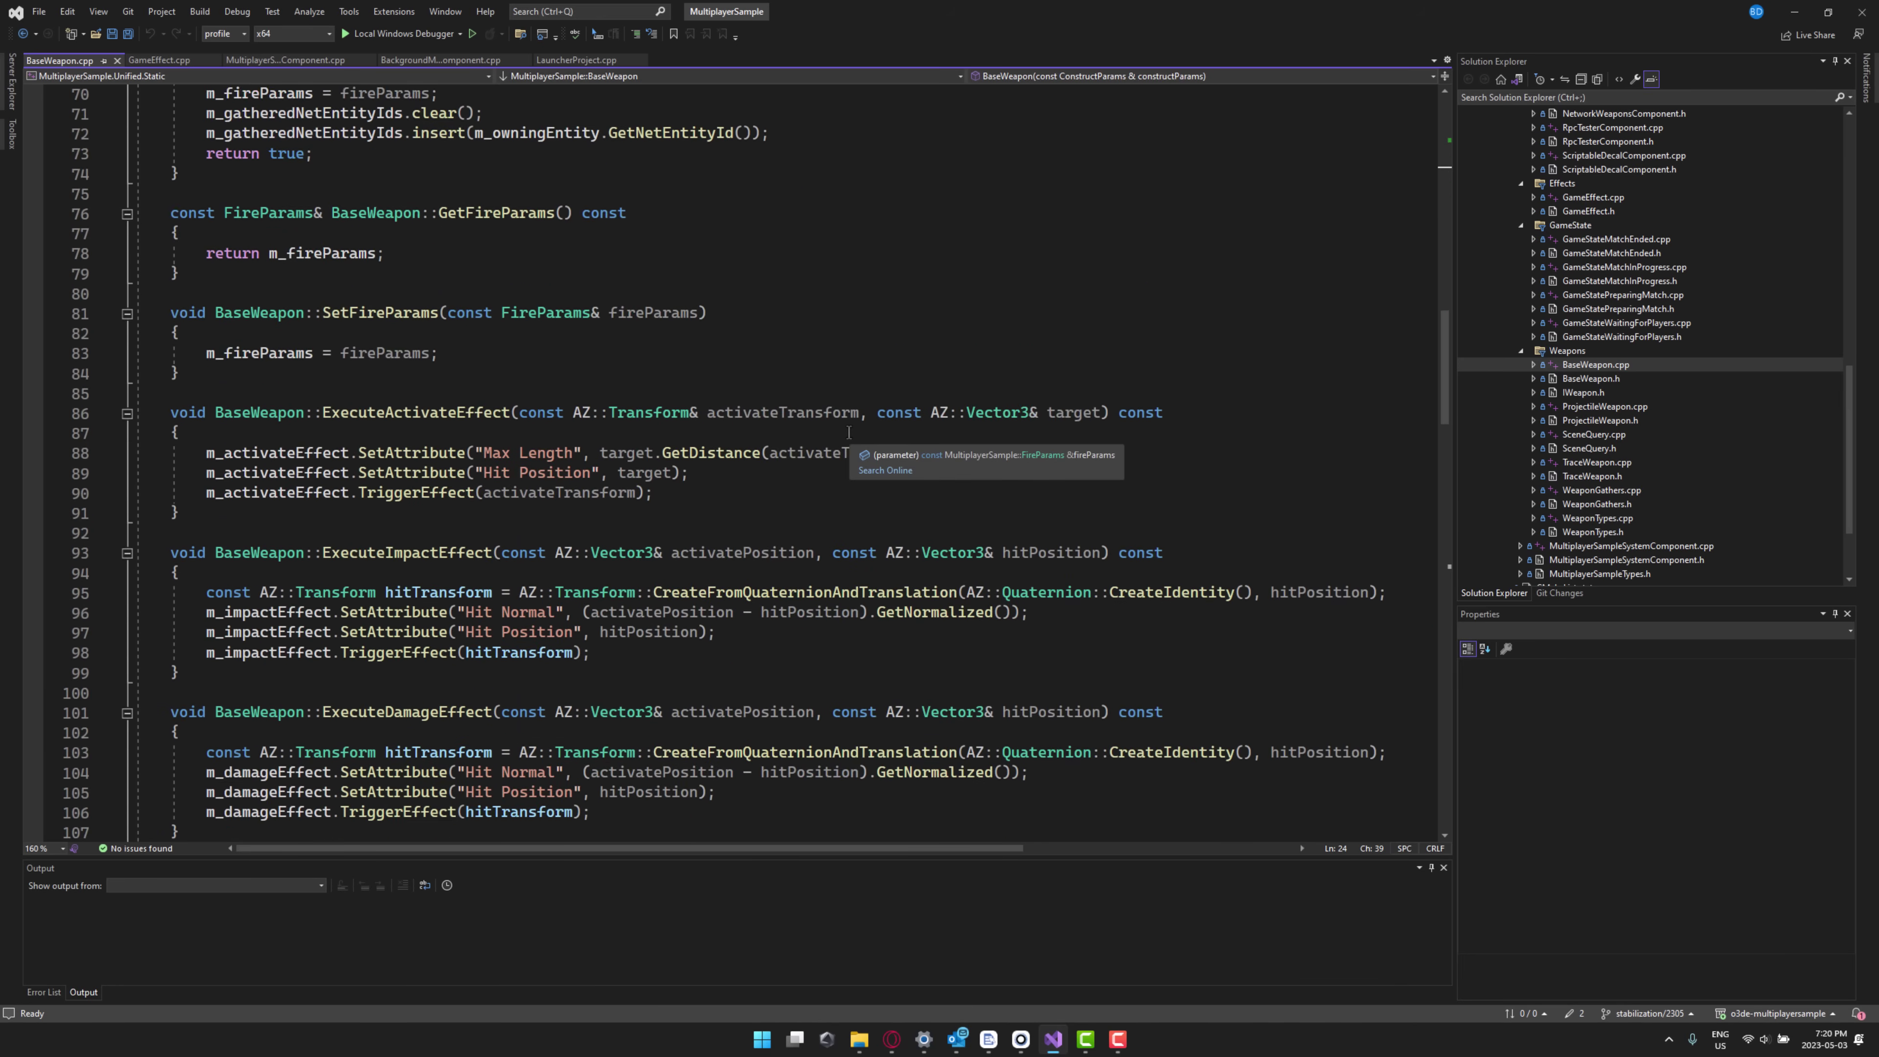
scroll(848, 432, down, 16)
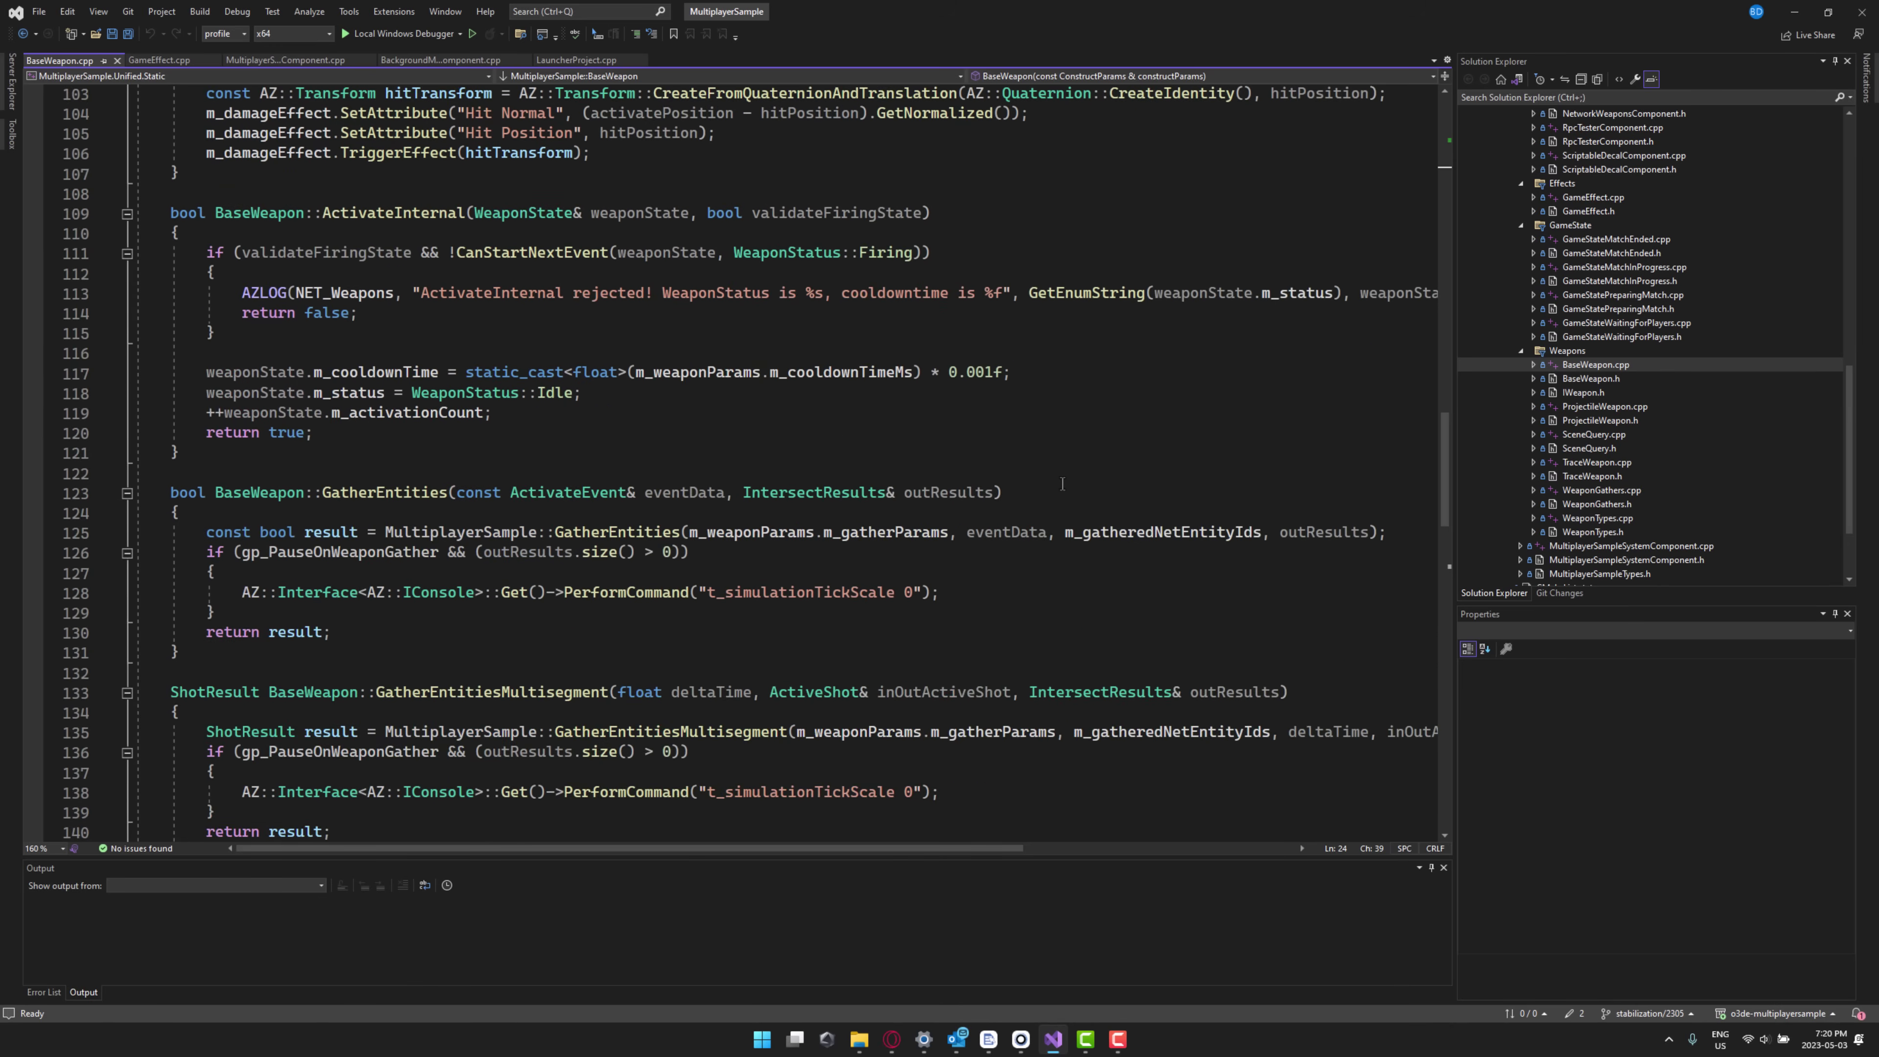
scroll(1064, 485, down, 15)
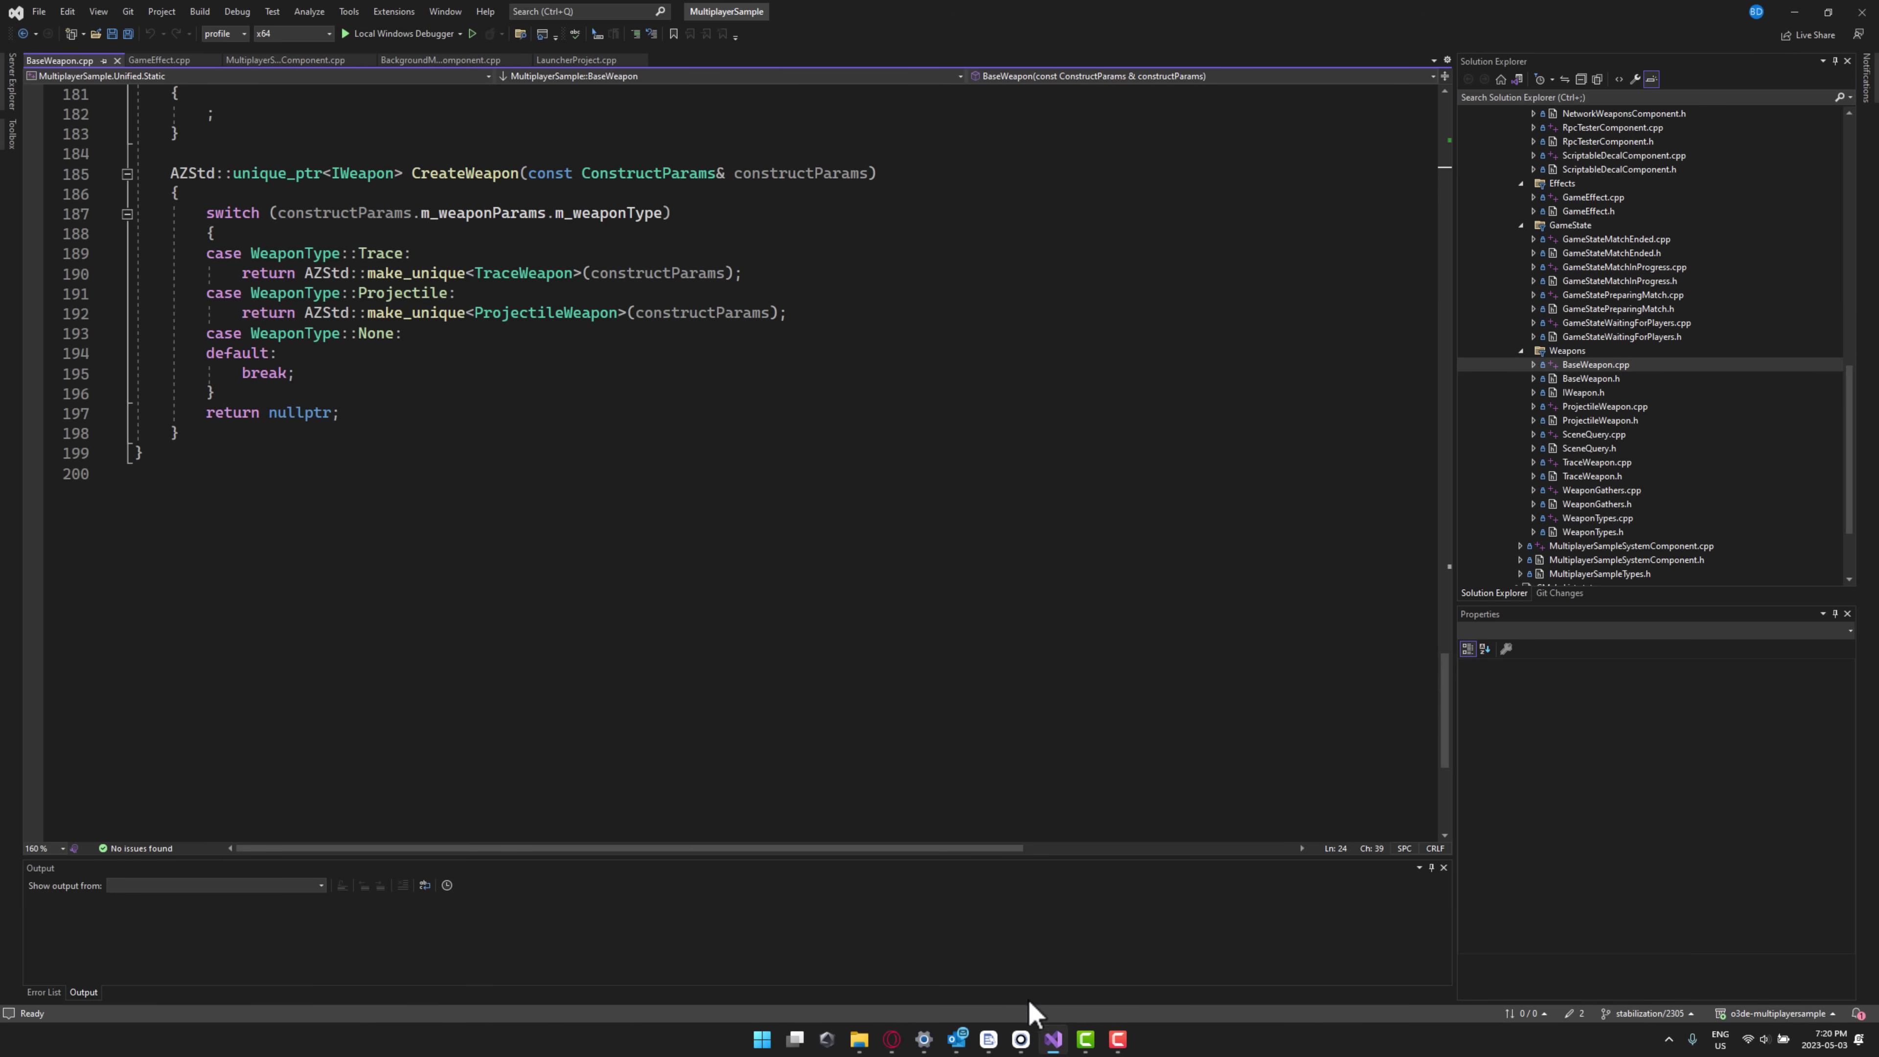
Switch back to the O3DE Editor and examine the level's planted plaza, central tower and outer walkways
click(1032, 1037)
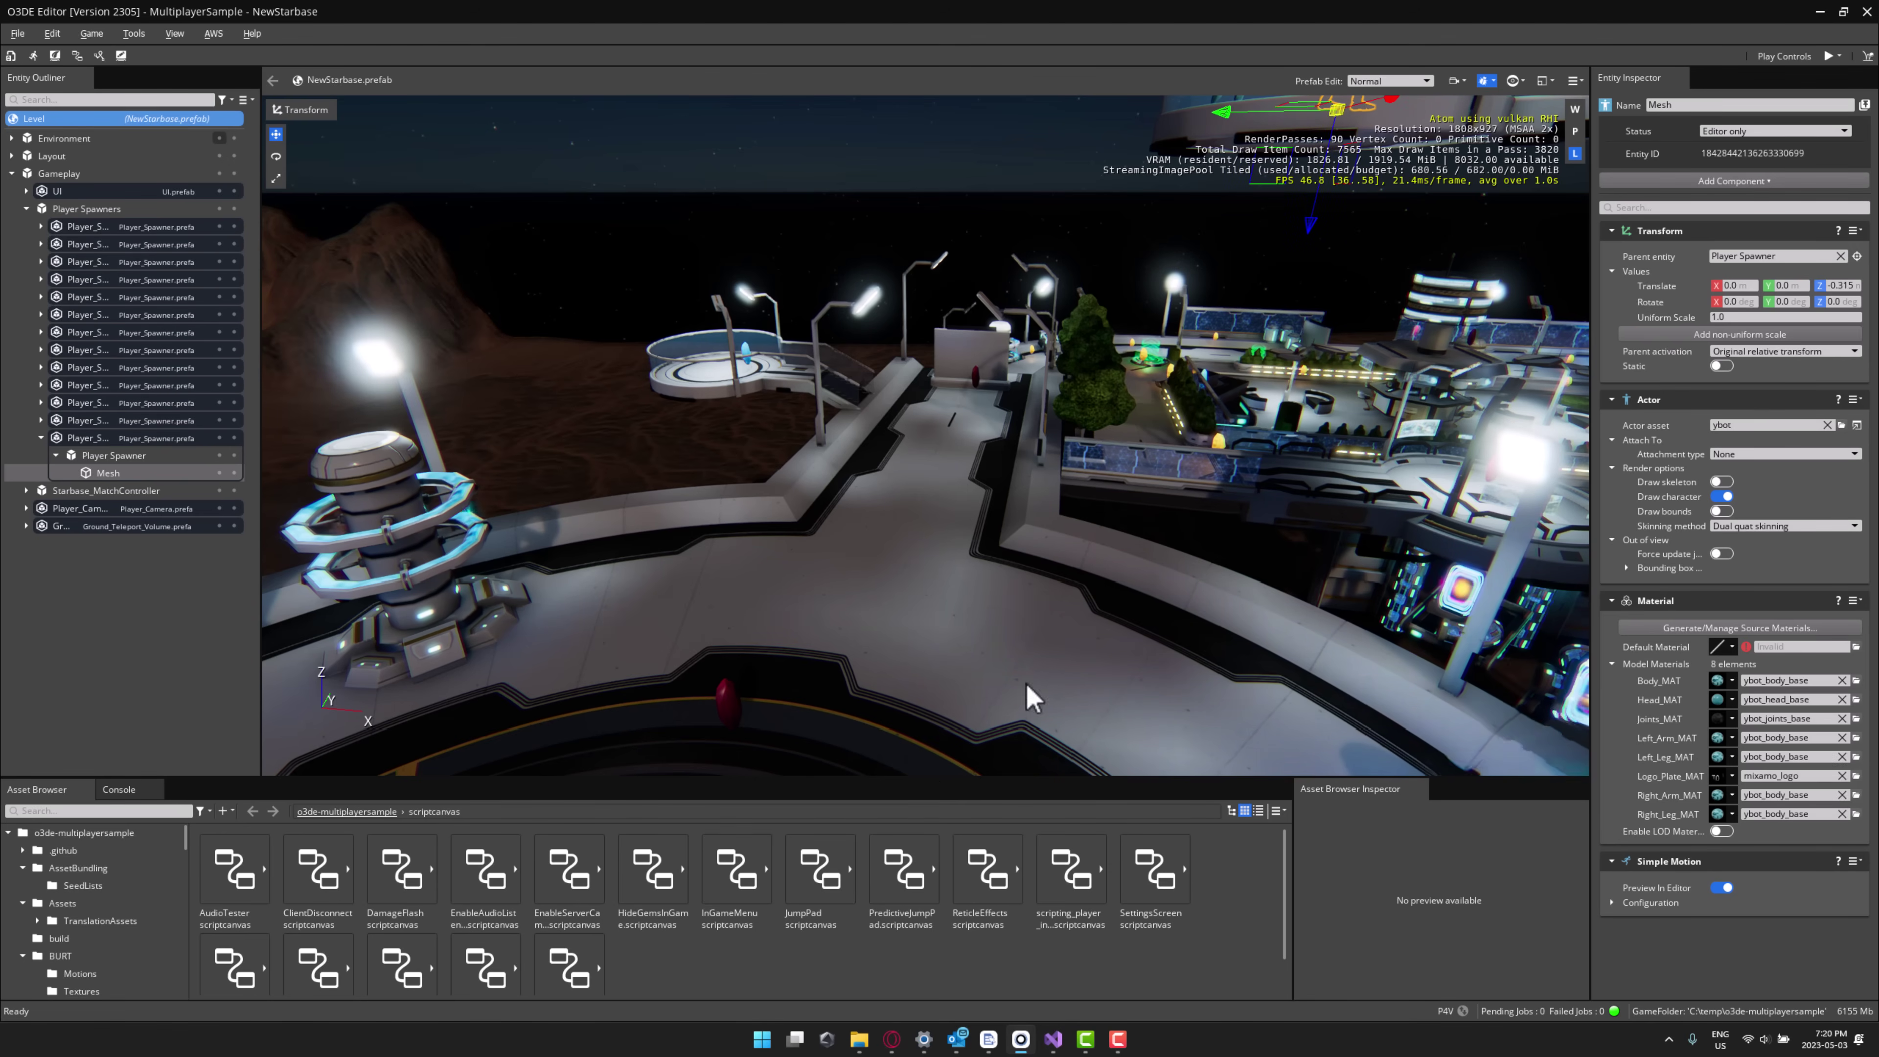
right_drag(1024, 682, 814, 680)
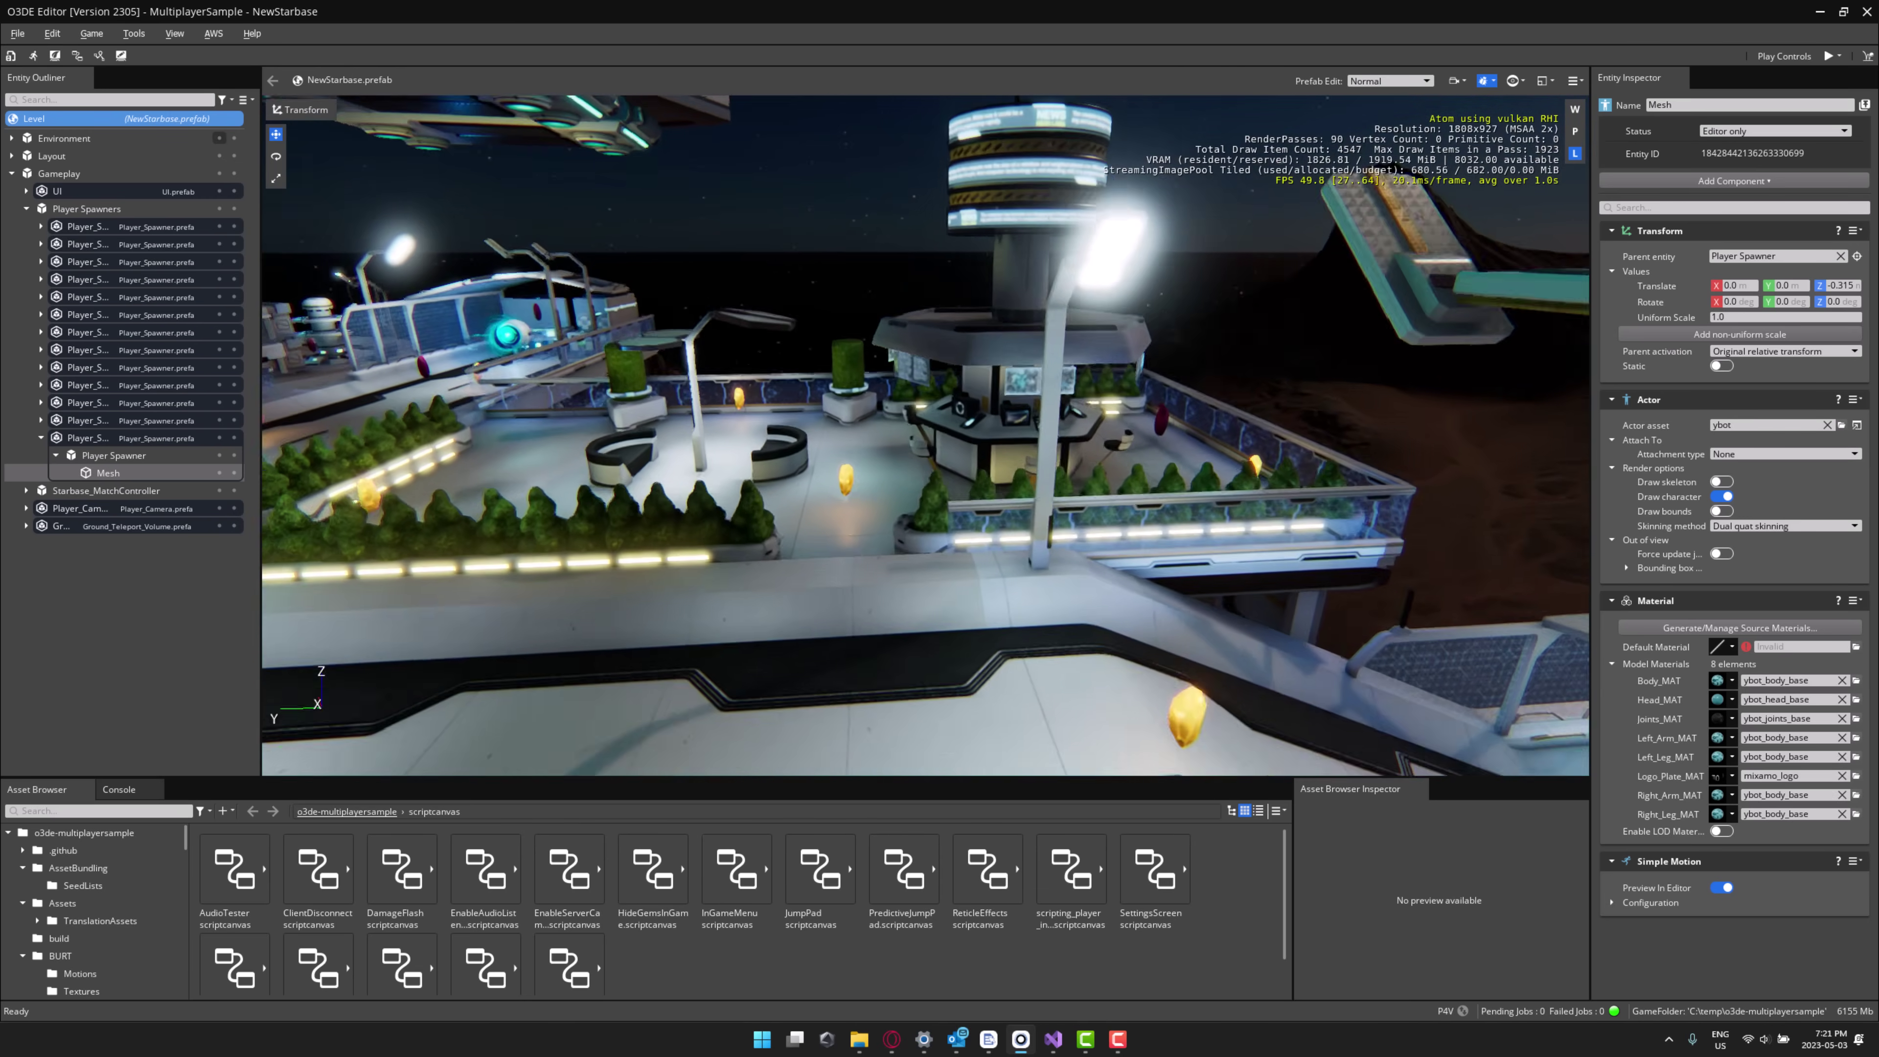
right_drag(813, 680, 576, 679)
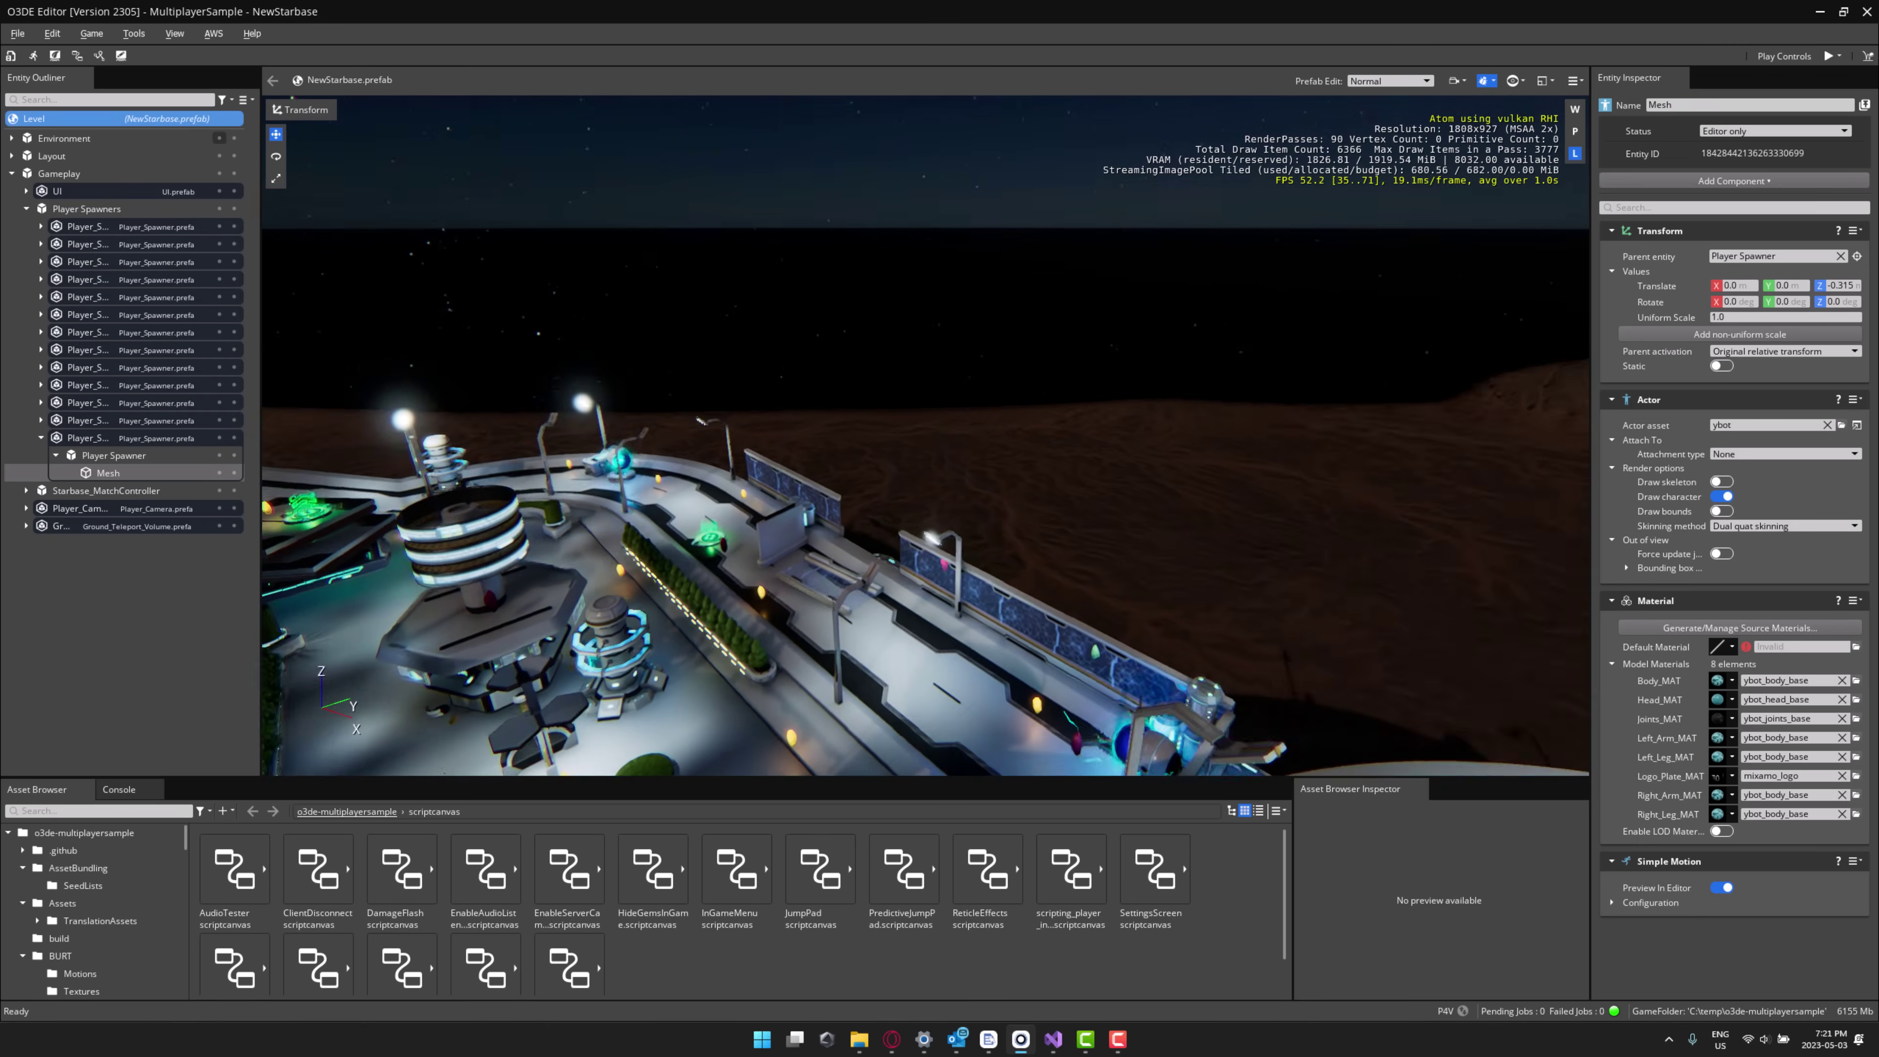
Browse the components that can be added to the Mesh entity, from the Audio group down to Vegetation Modifiers
right_drag(575, 680, 980, 429)
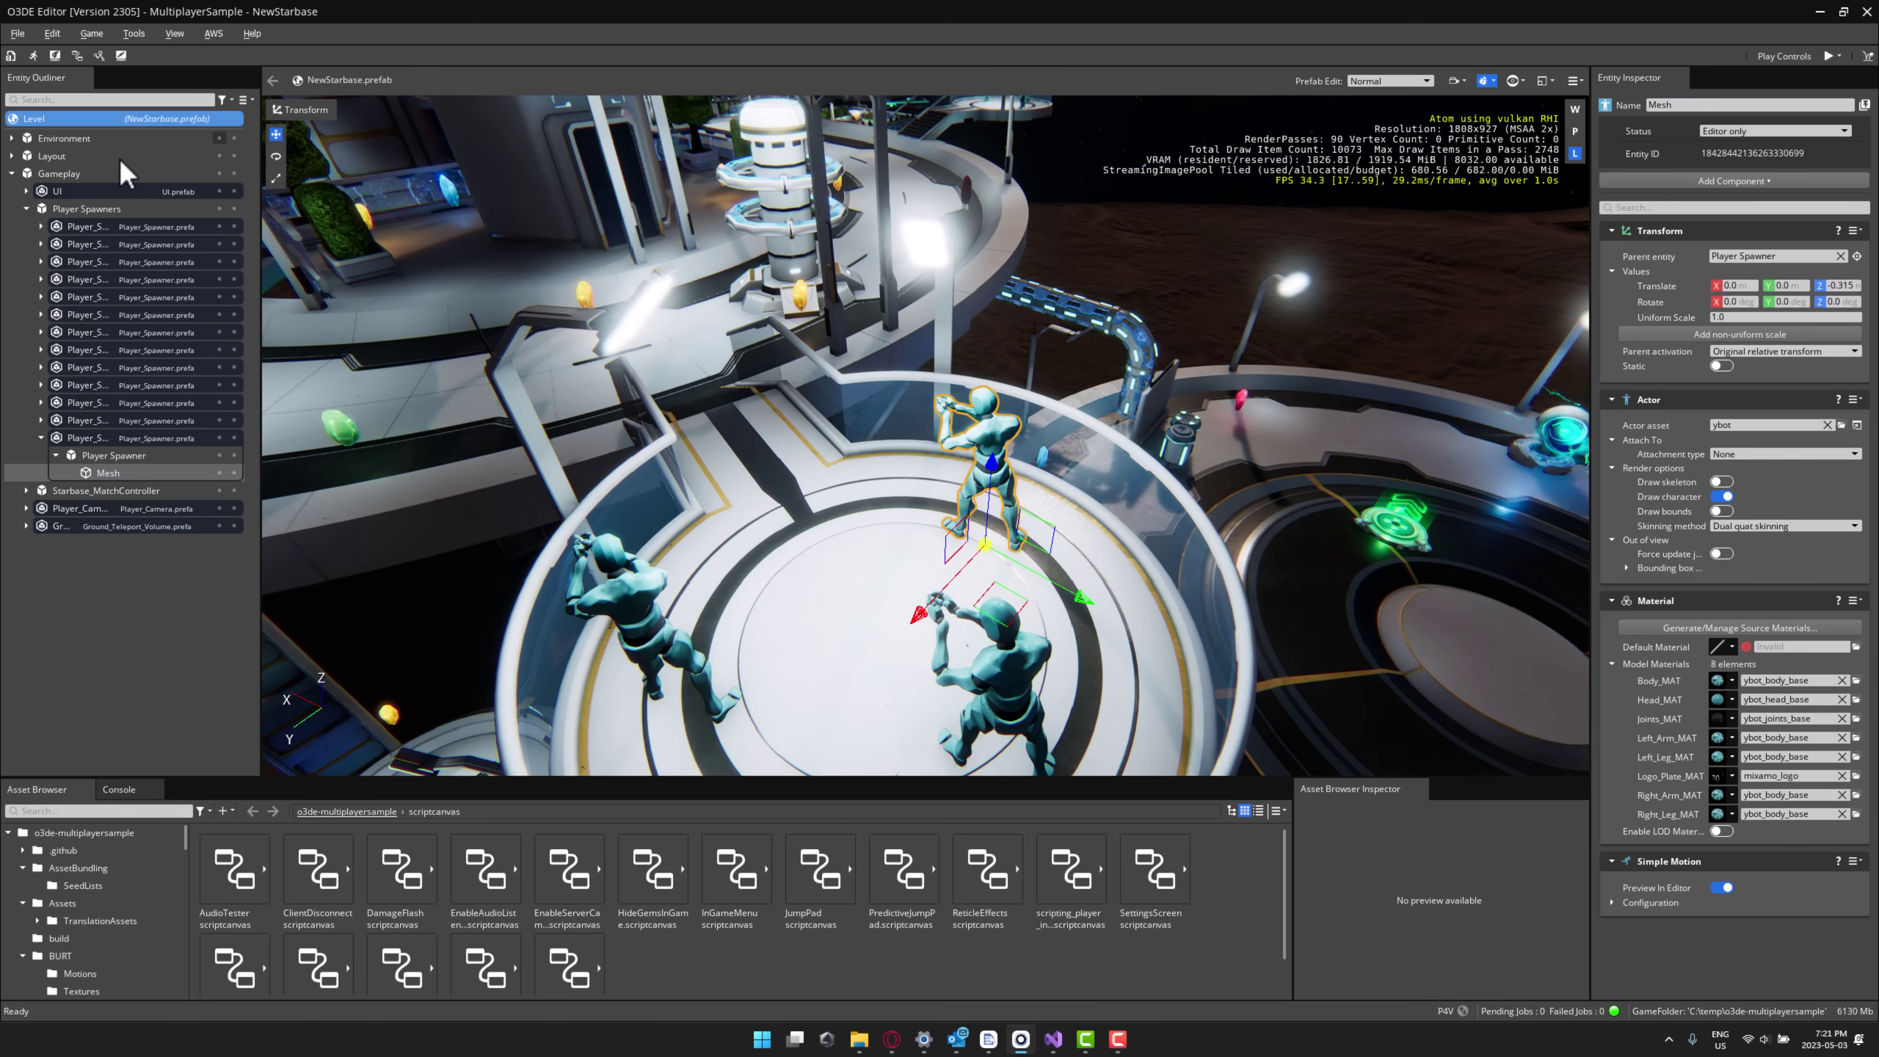
click(1758, 185)
scroll(1742, 422, down, 5)
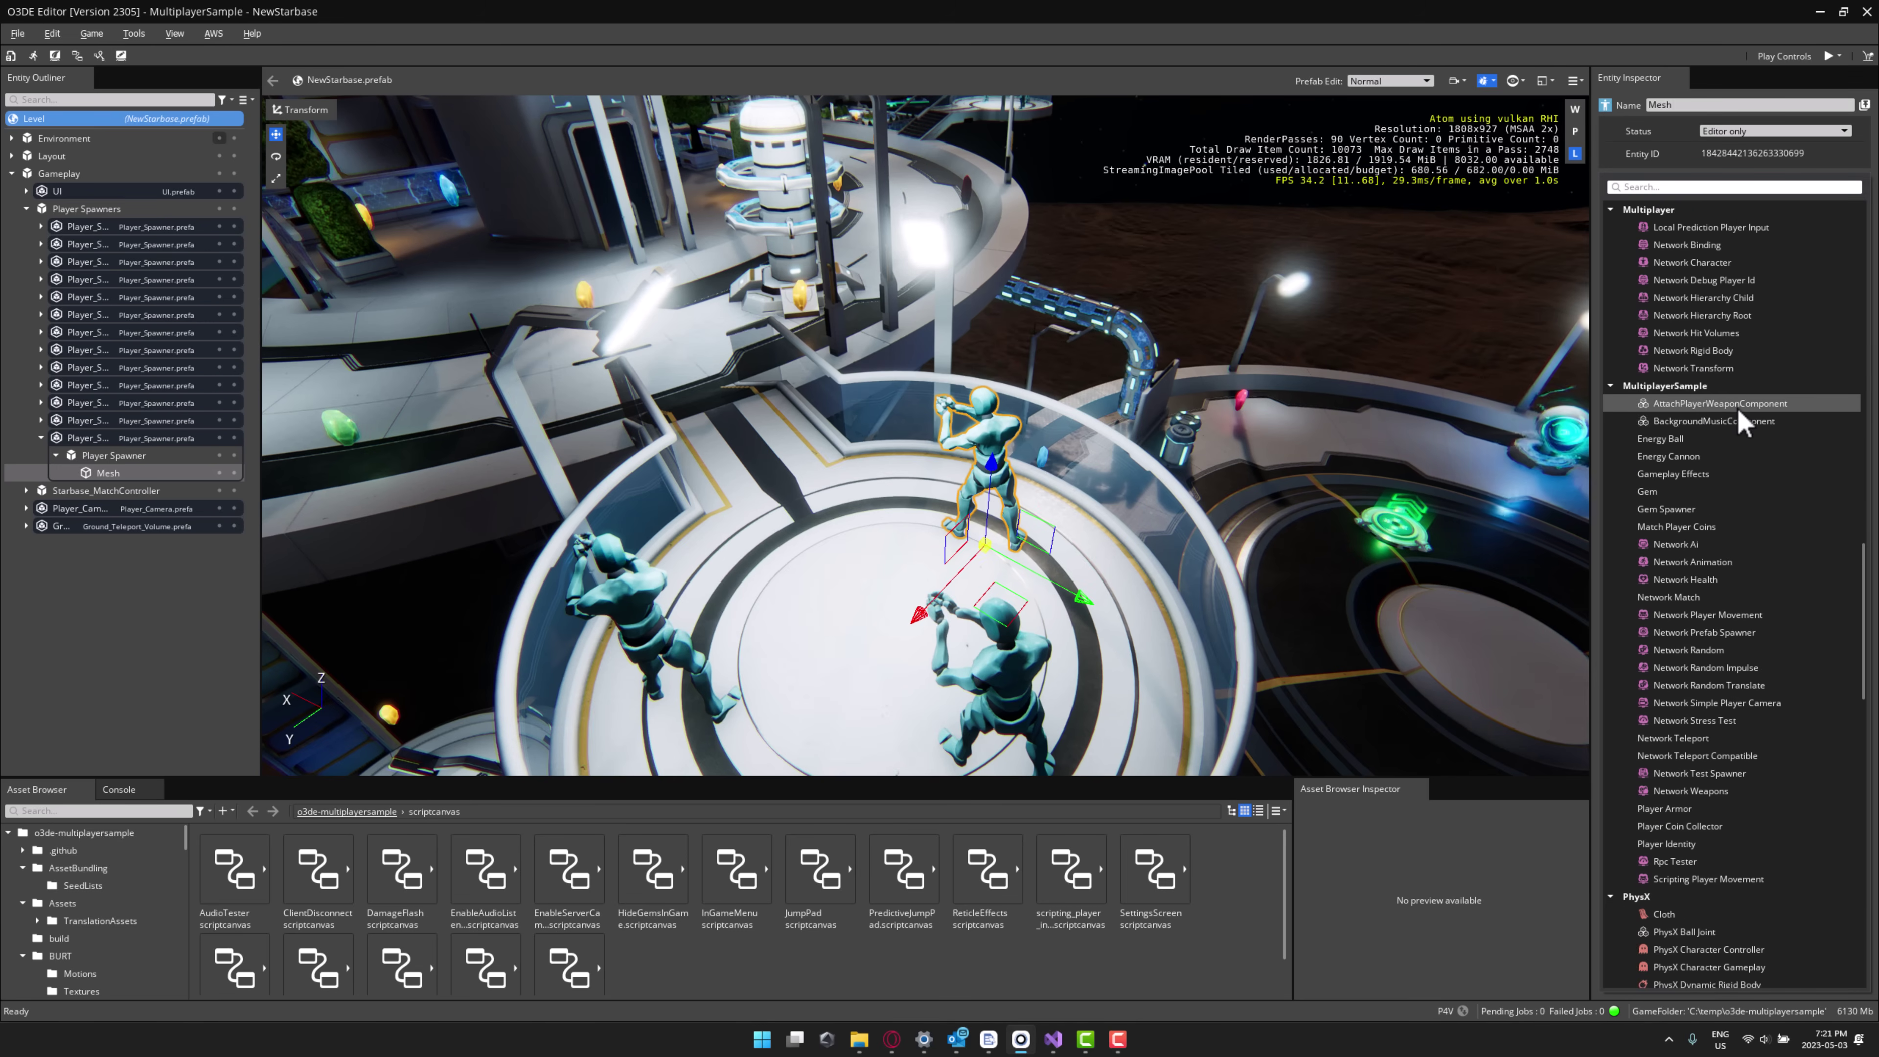
scroll(1742, 424, up, 6)
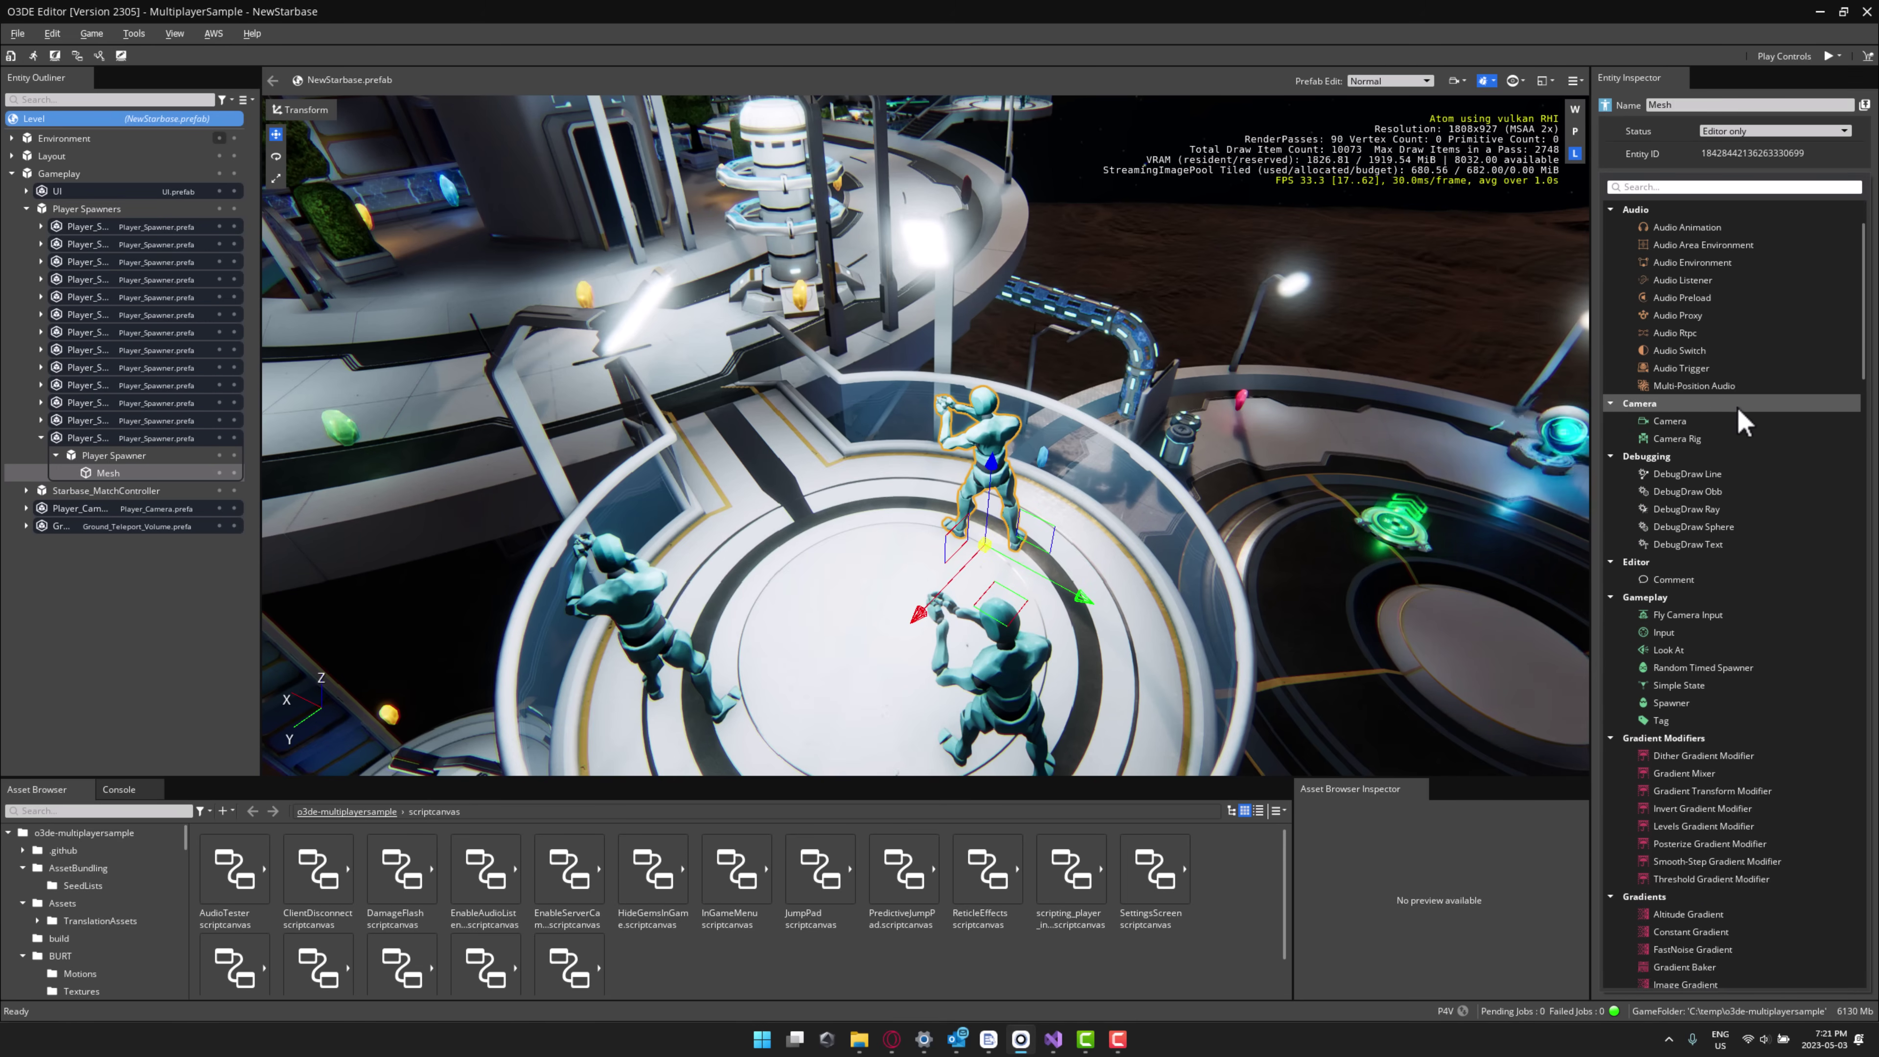
scroll(1742, 421, down, 15)
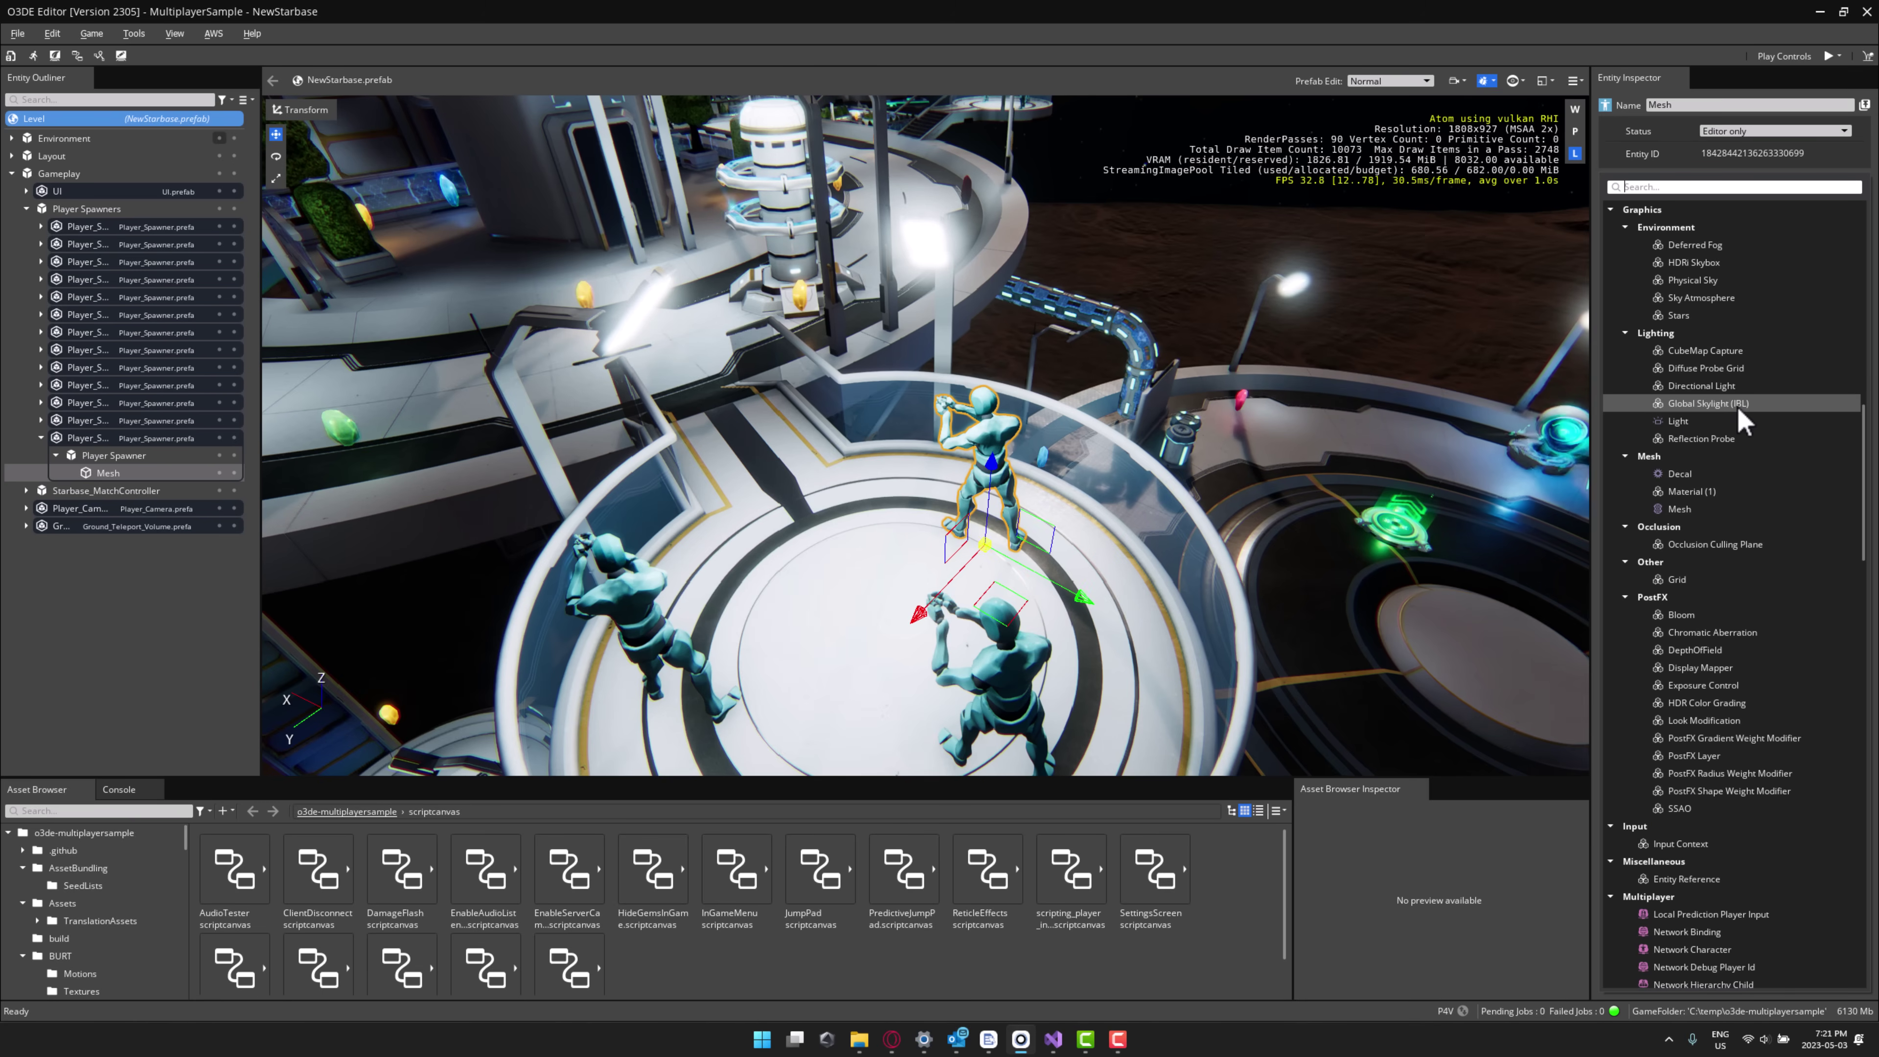
scroll(1742, 421, down, 9)
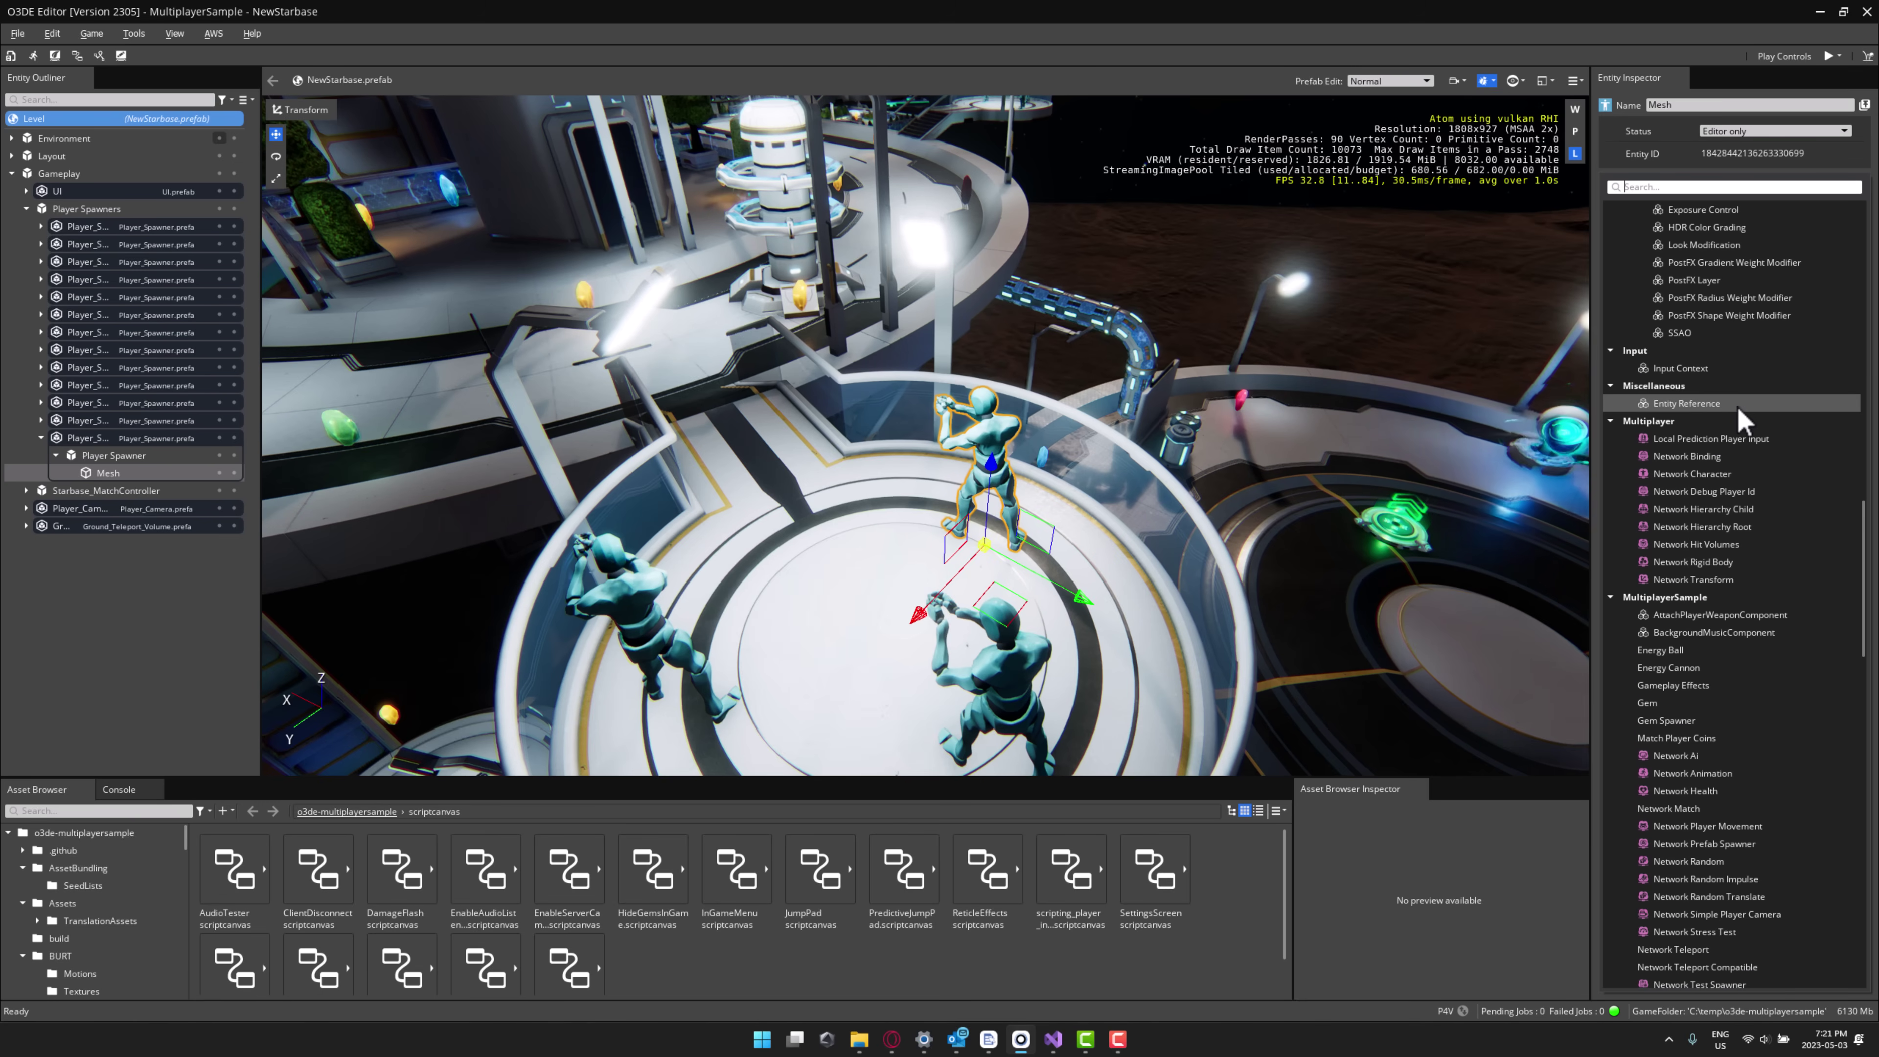
scroll(1742, 422, down, 18)
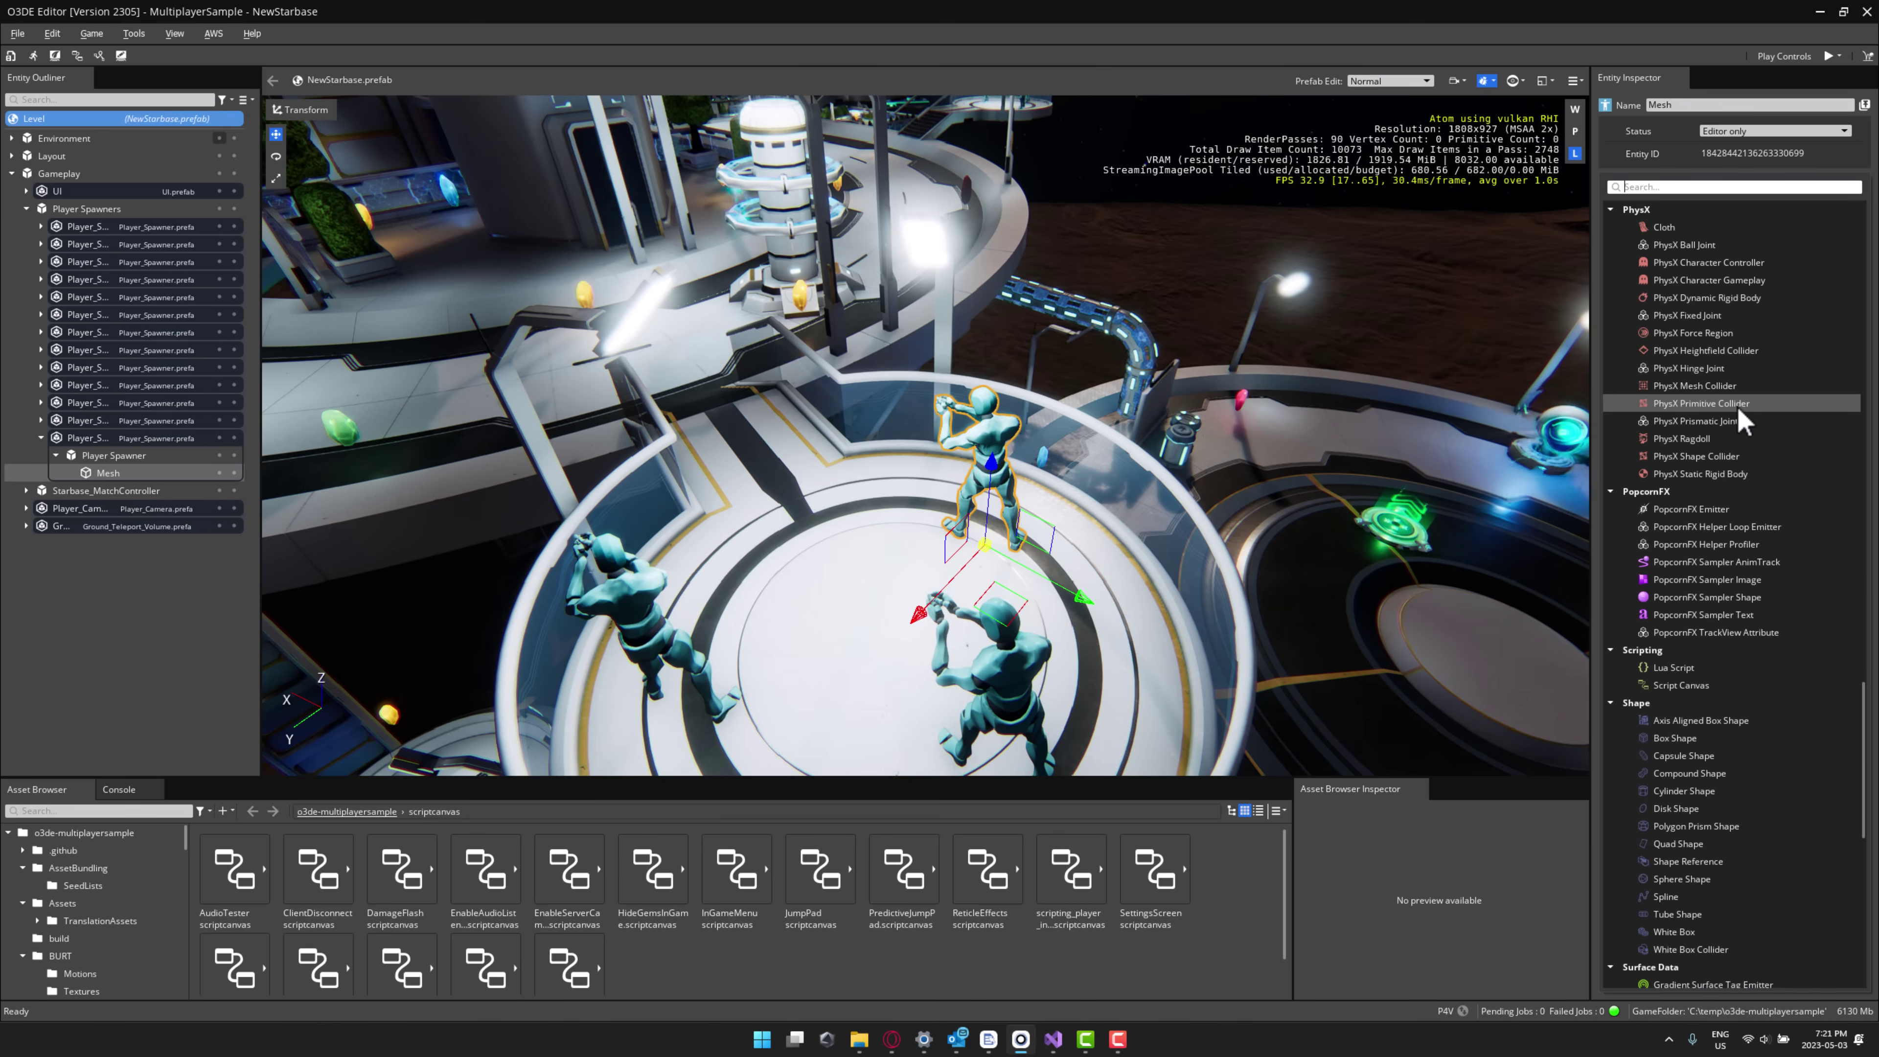
scroll(1742, 422, down, 9)
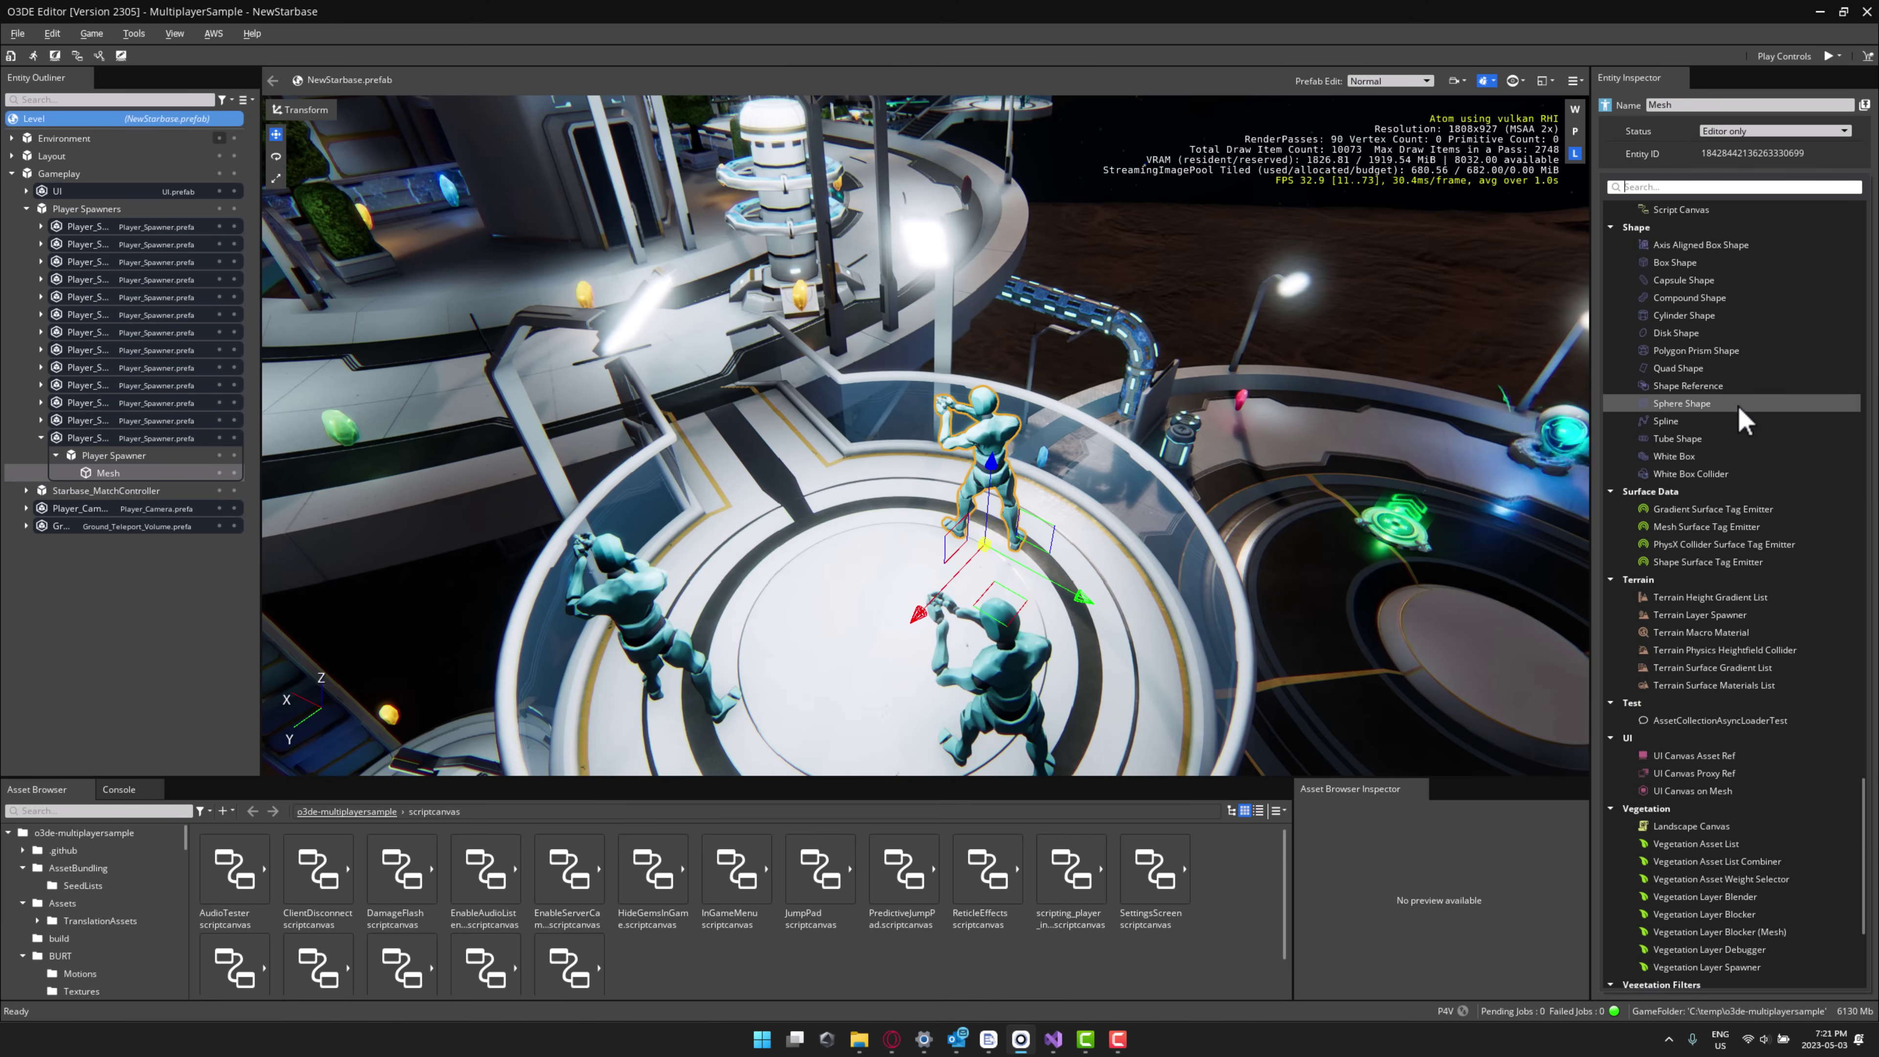
scroll(1742, 422, down, 5)
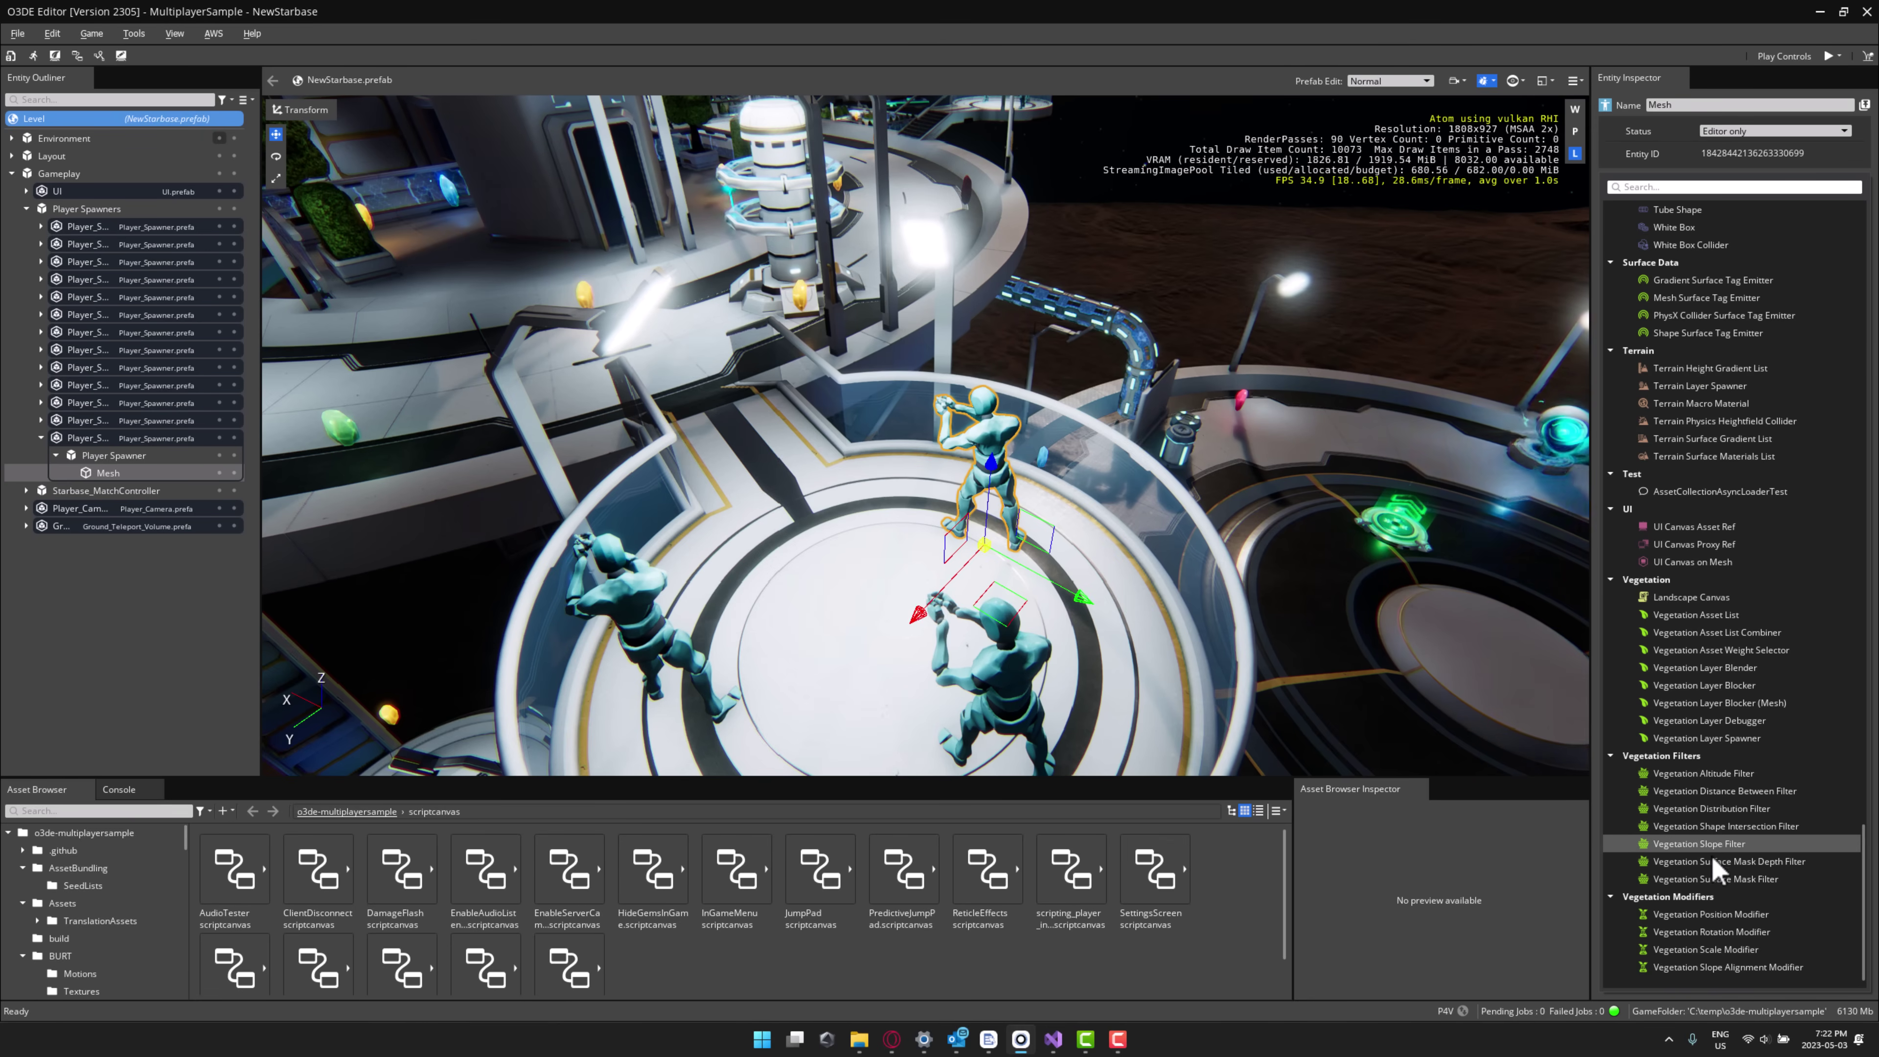
Review the PhysX, MultiplayerSample, Multiplayer and Graphics component groups, and close the component list without adding anything
scroll(1748, 512, up, 13)
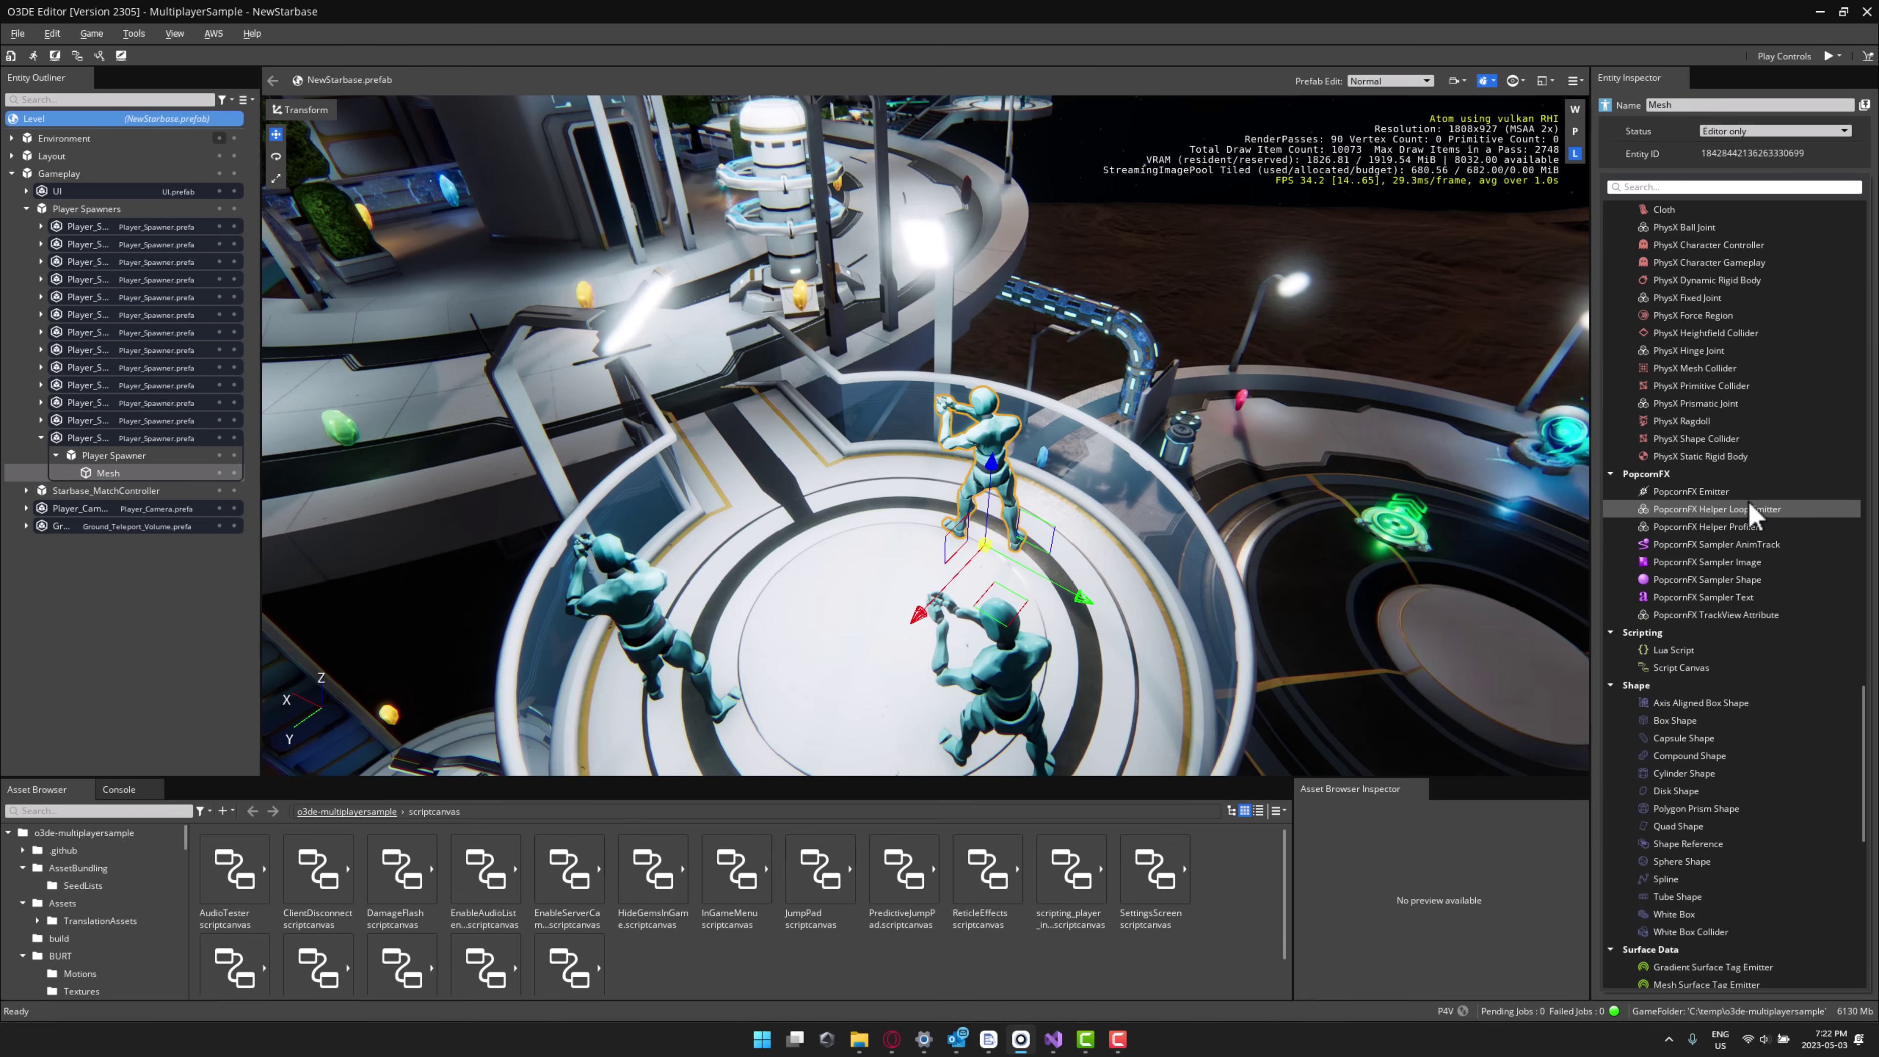
scroll(1746, 503, up, 4)
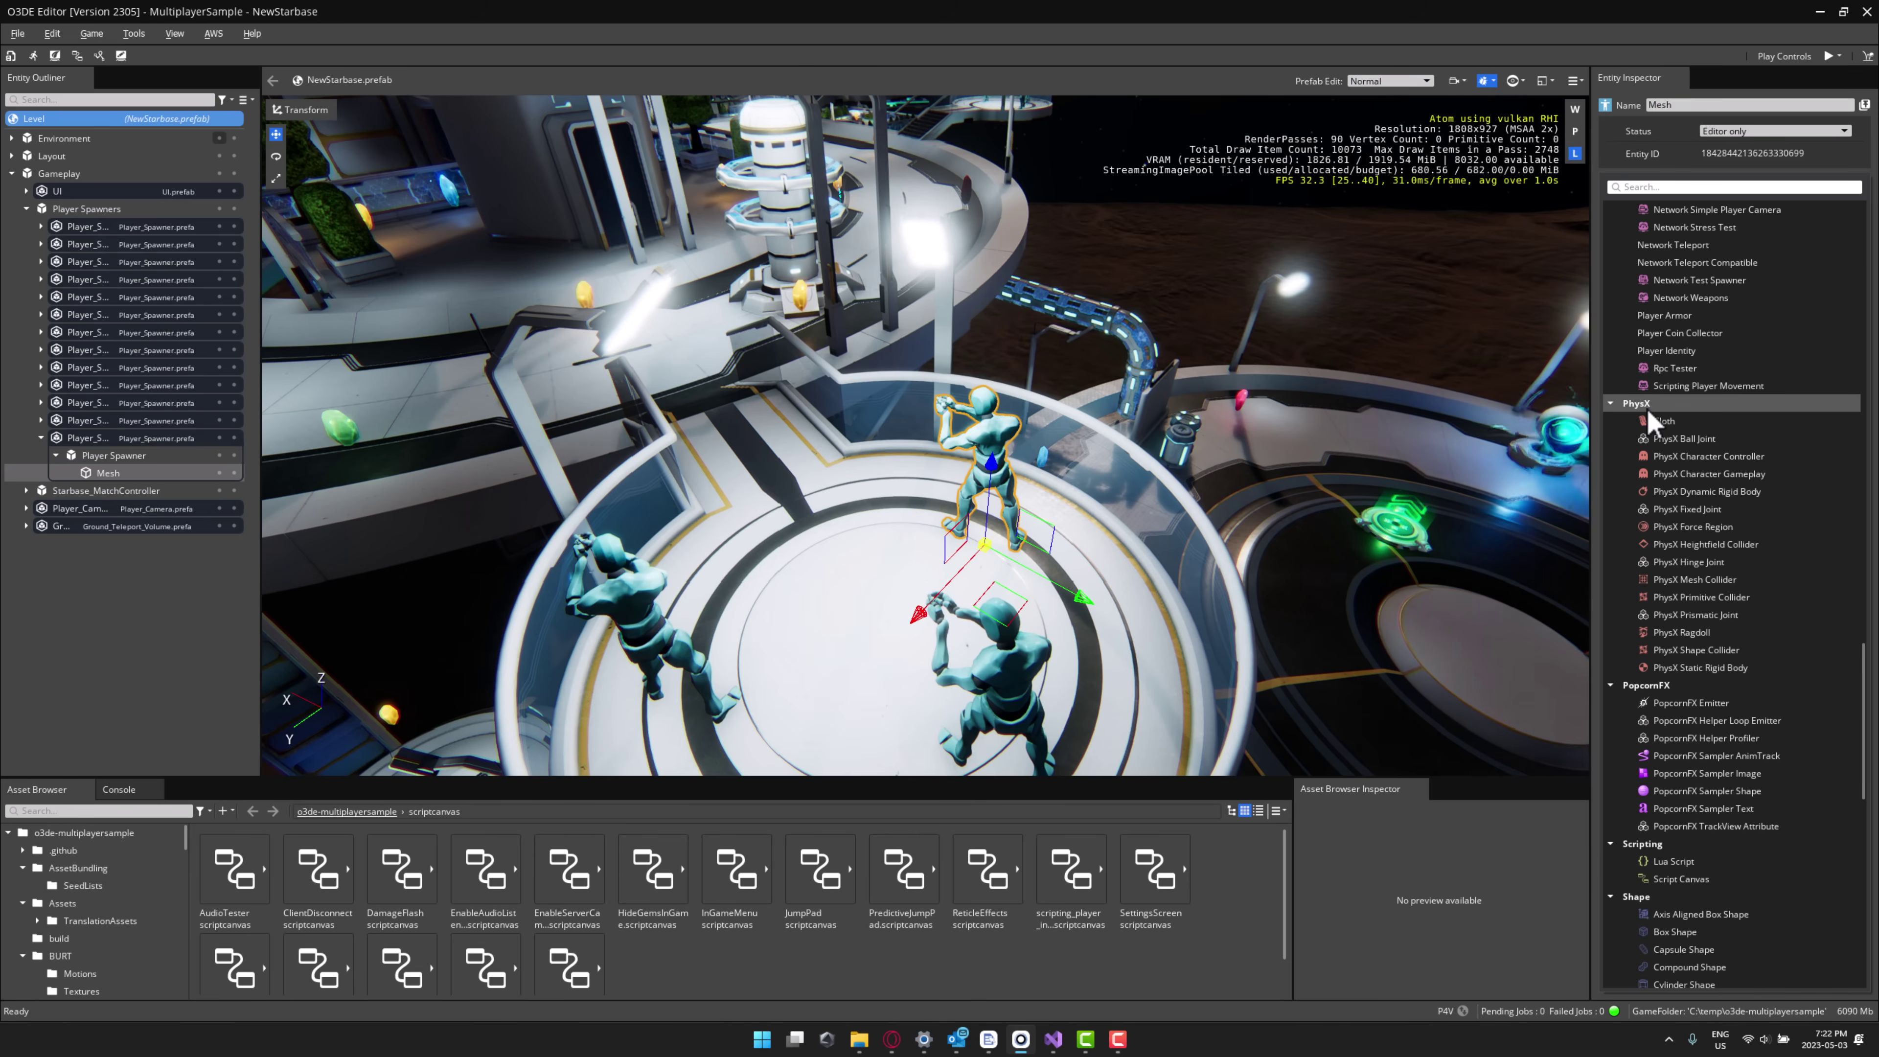
scroll(1721, 529, up, 11)
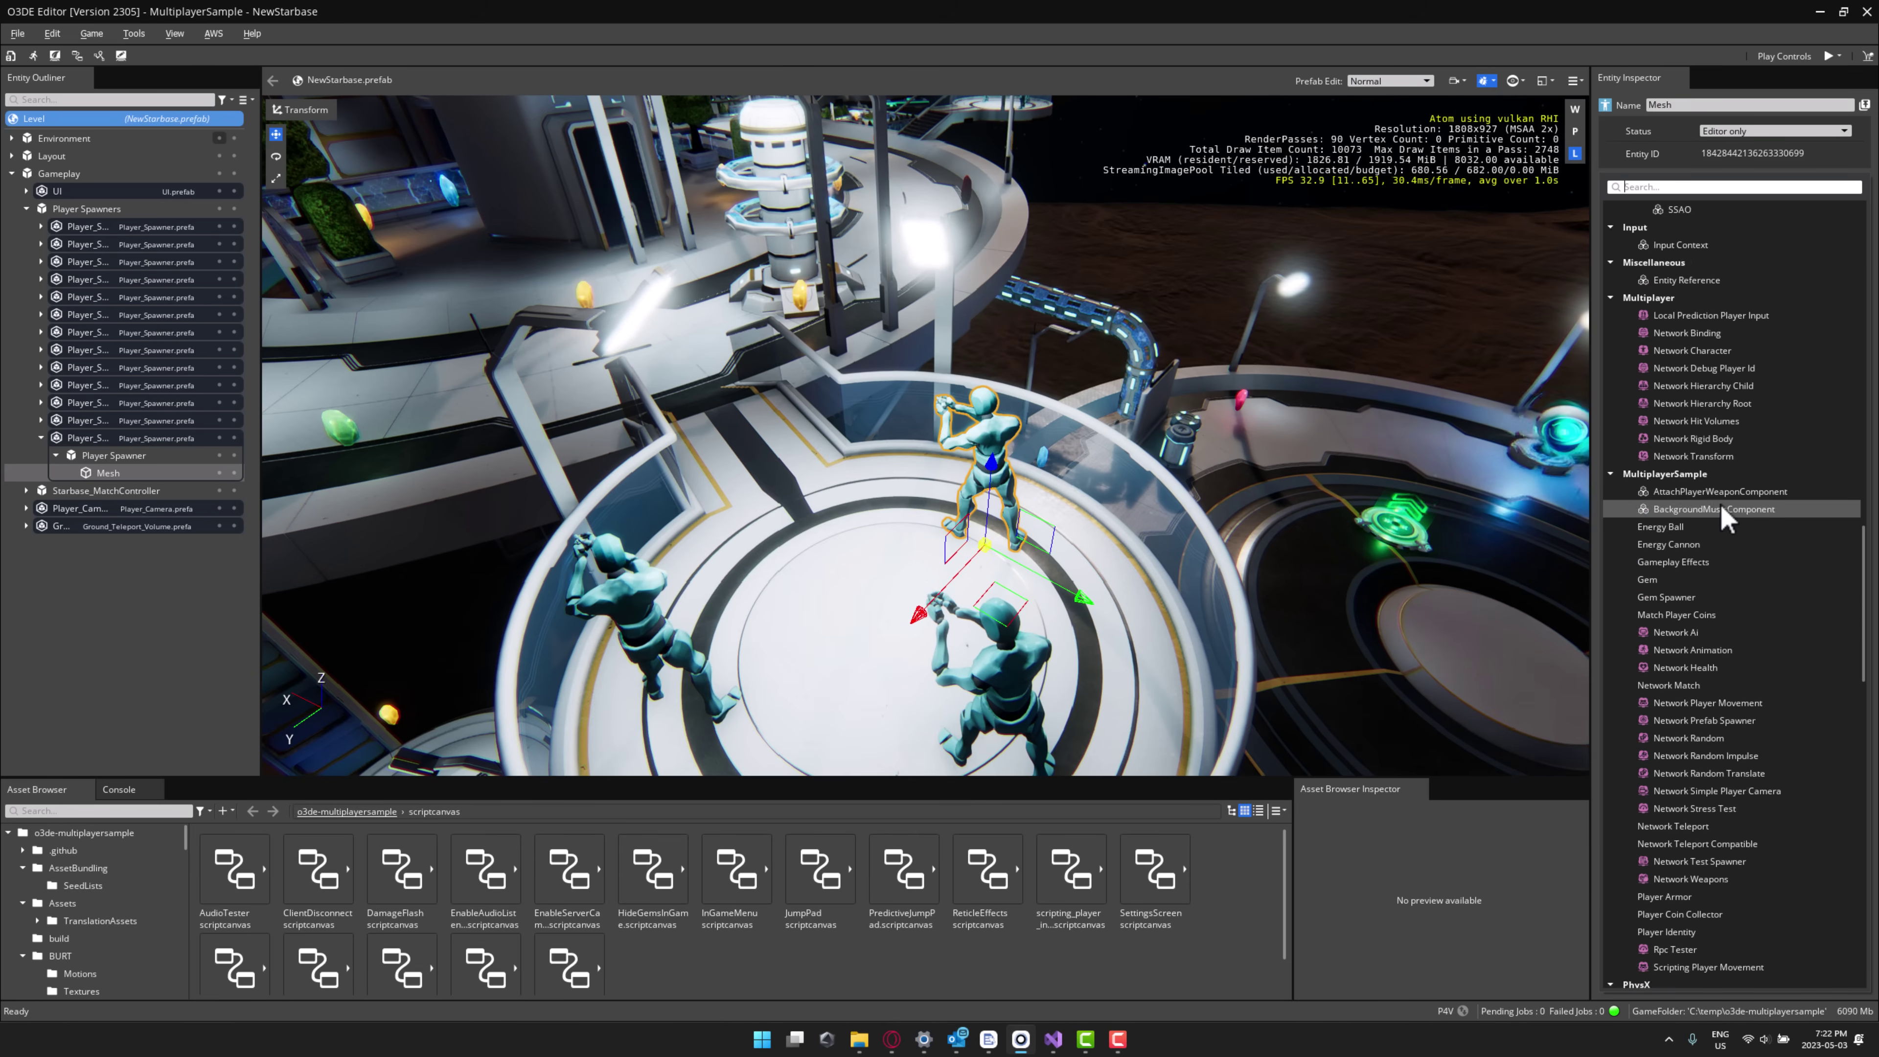
scroll(1720, 509, up, 17)
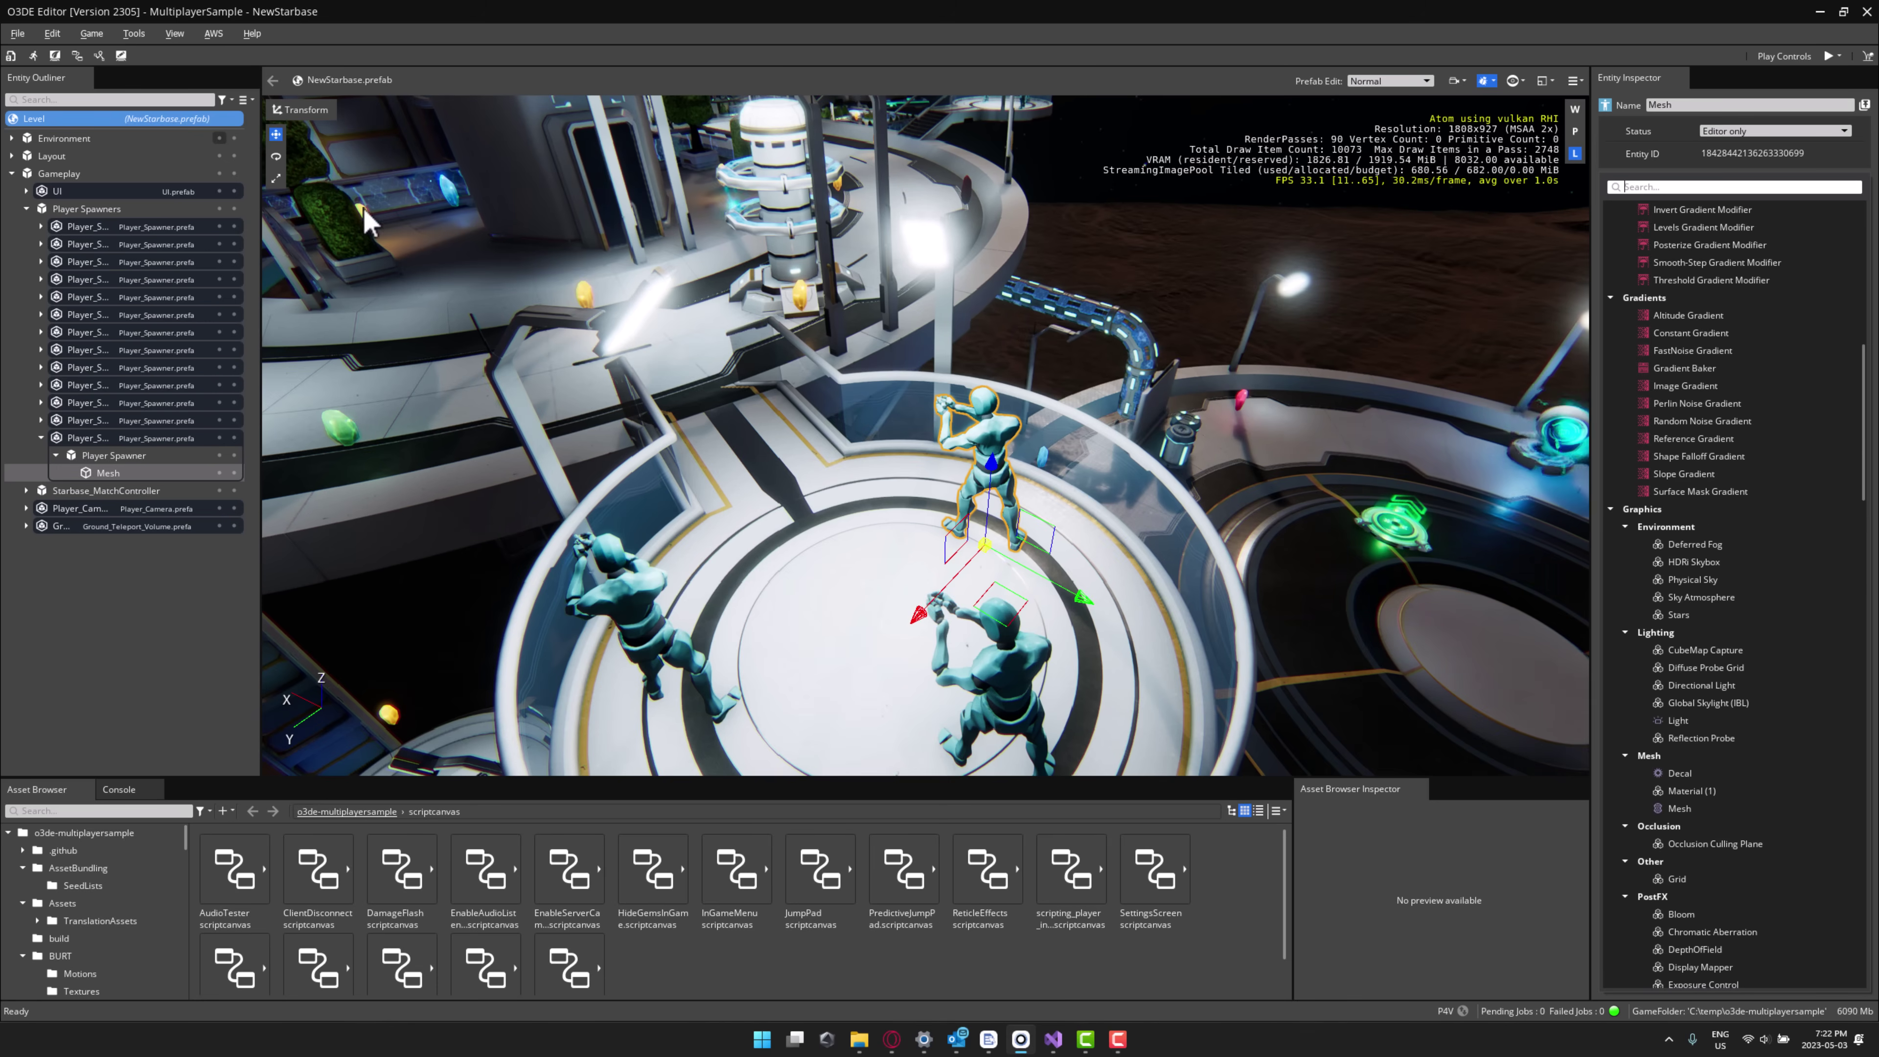
click(141, 43)
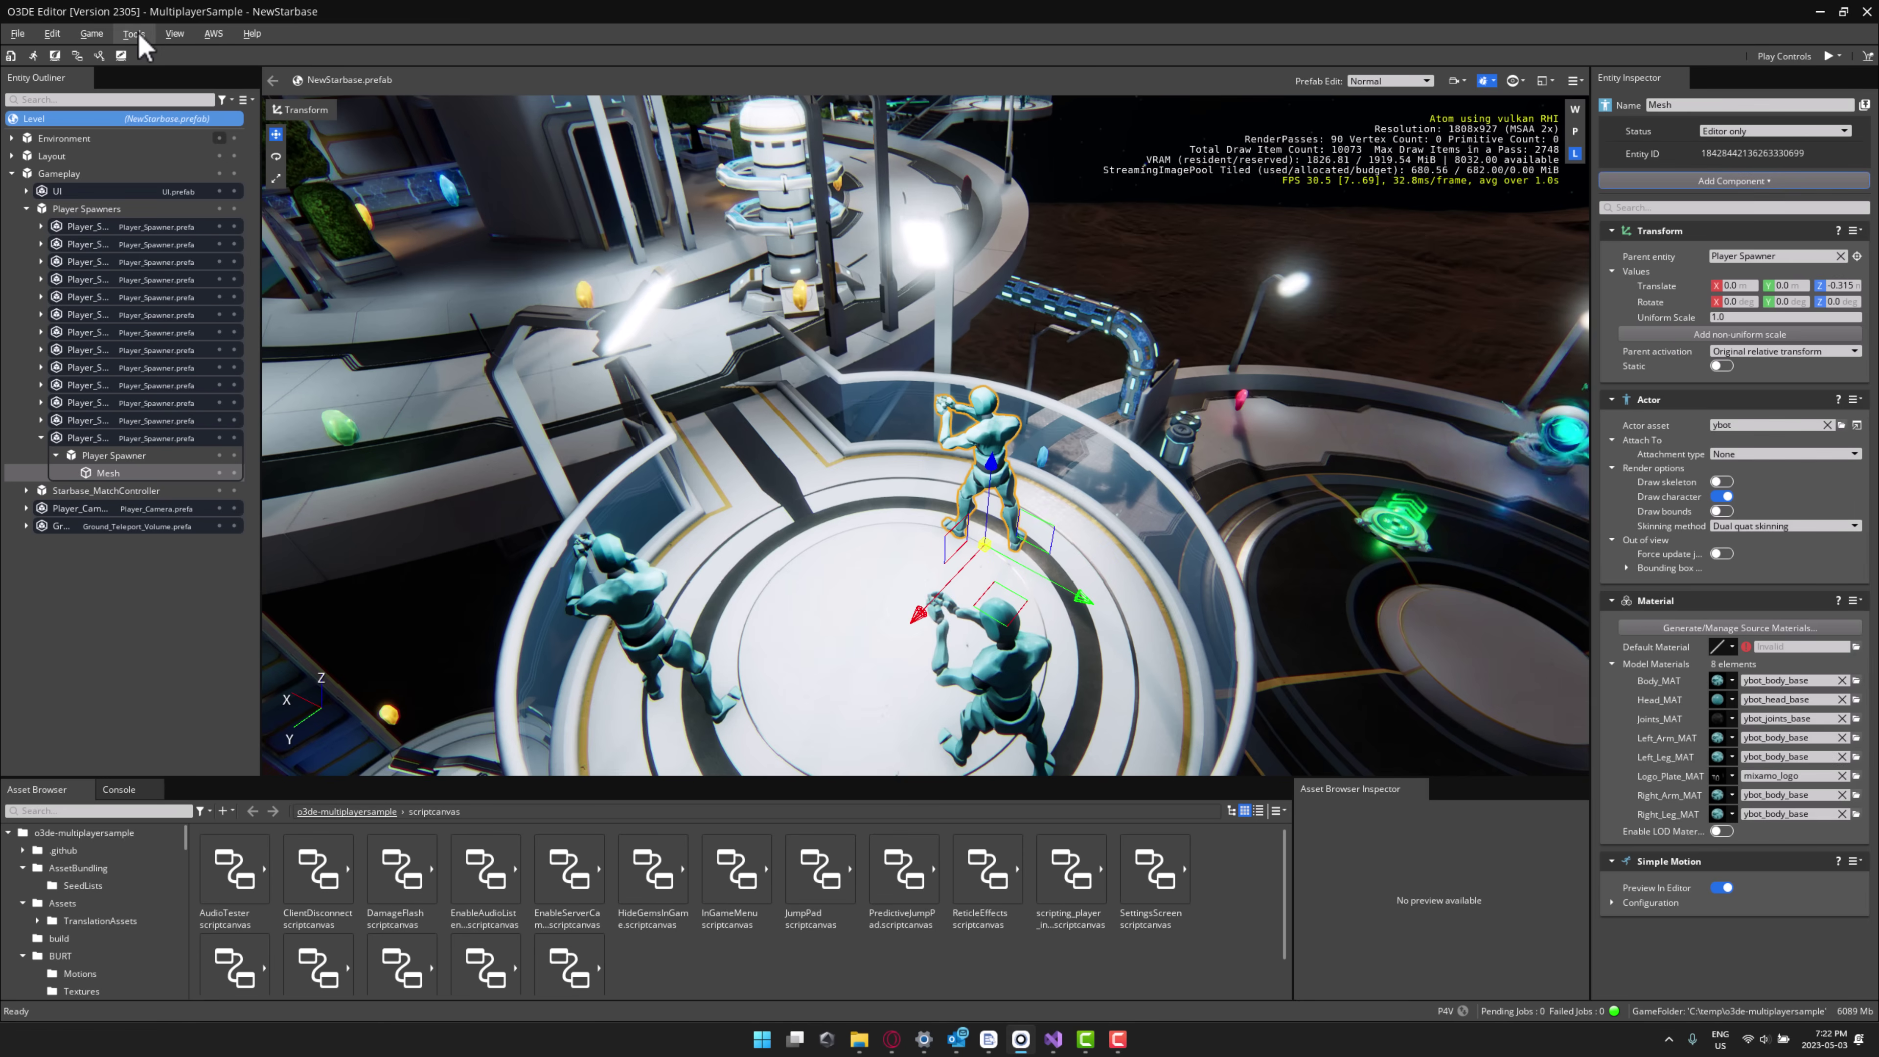
Launch Material Canvas (Preview) and open the test5.materialgraph document from the MaterialCanvas TestData folder
click(138, 36)
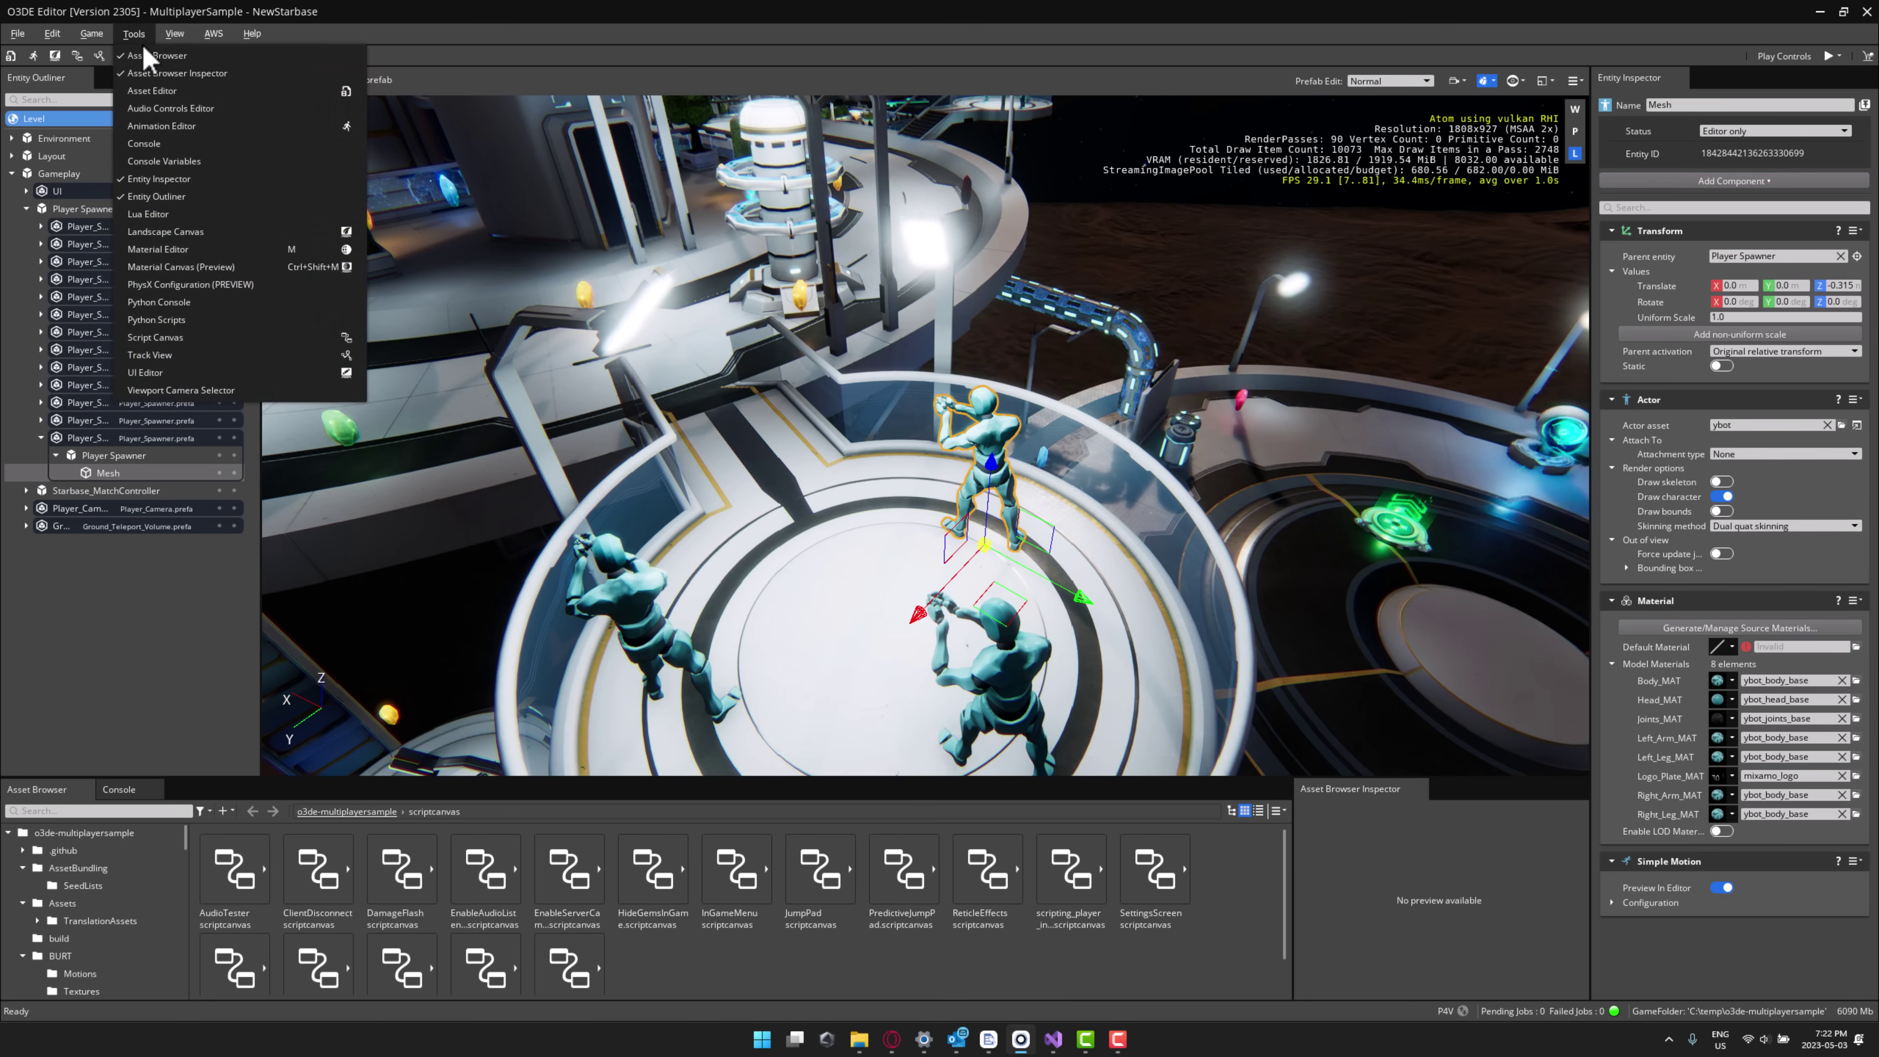
click(172, 268)
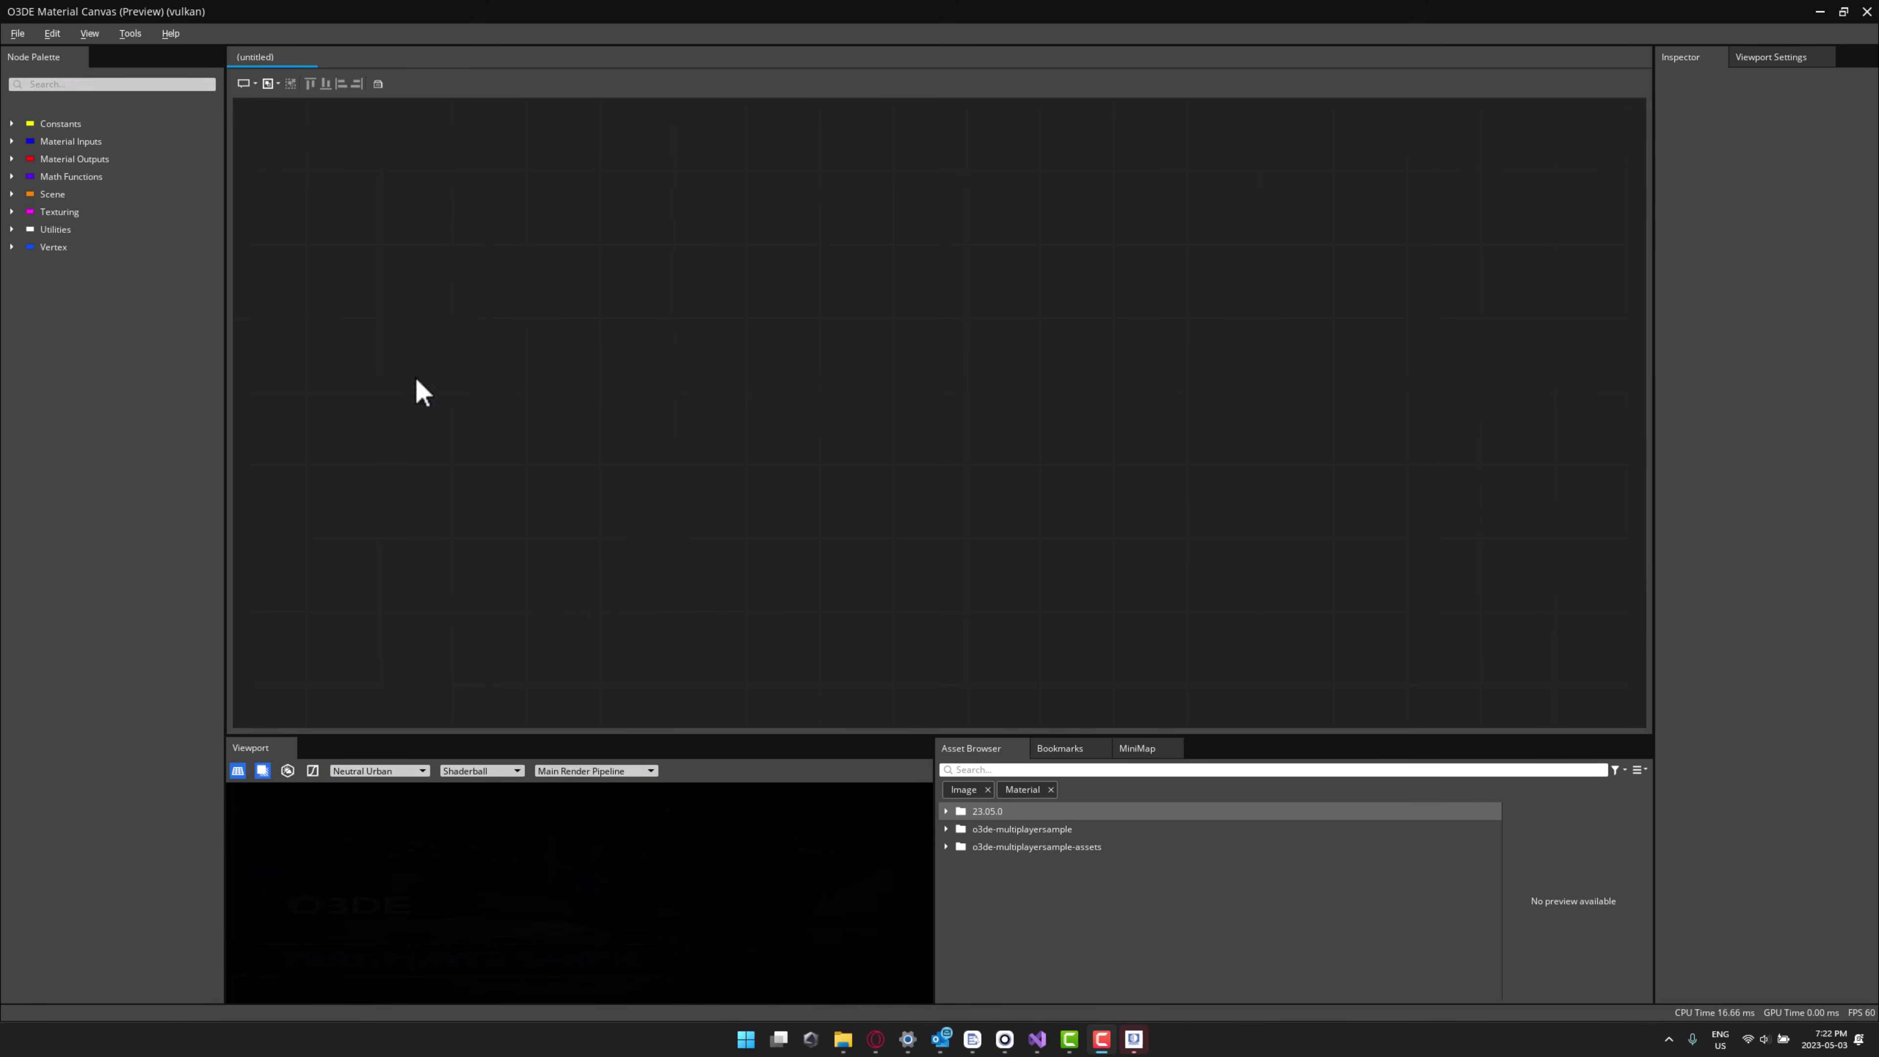
click(22, 35)
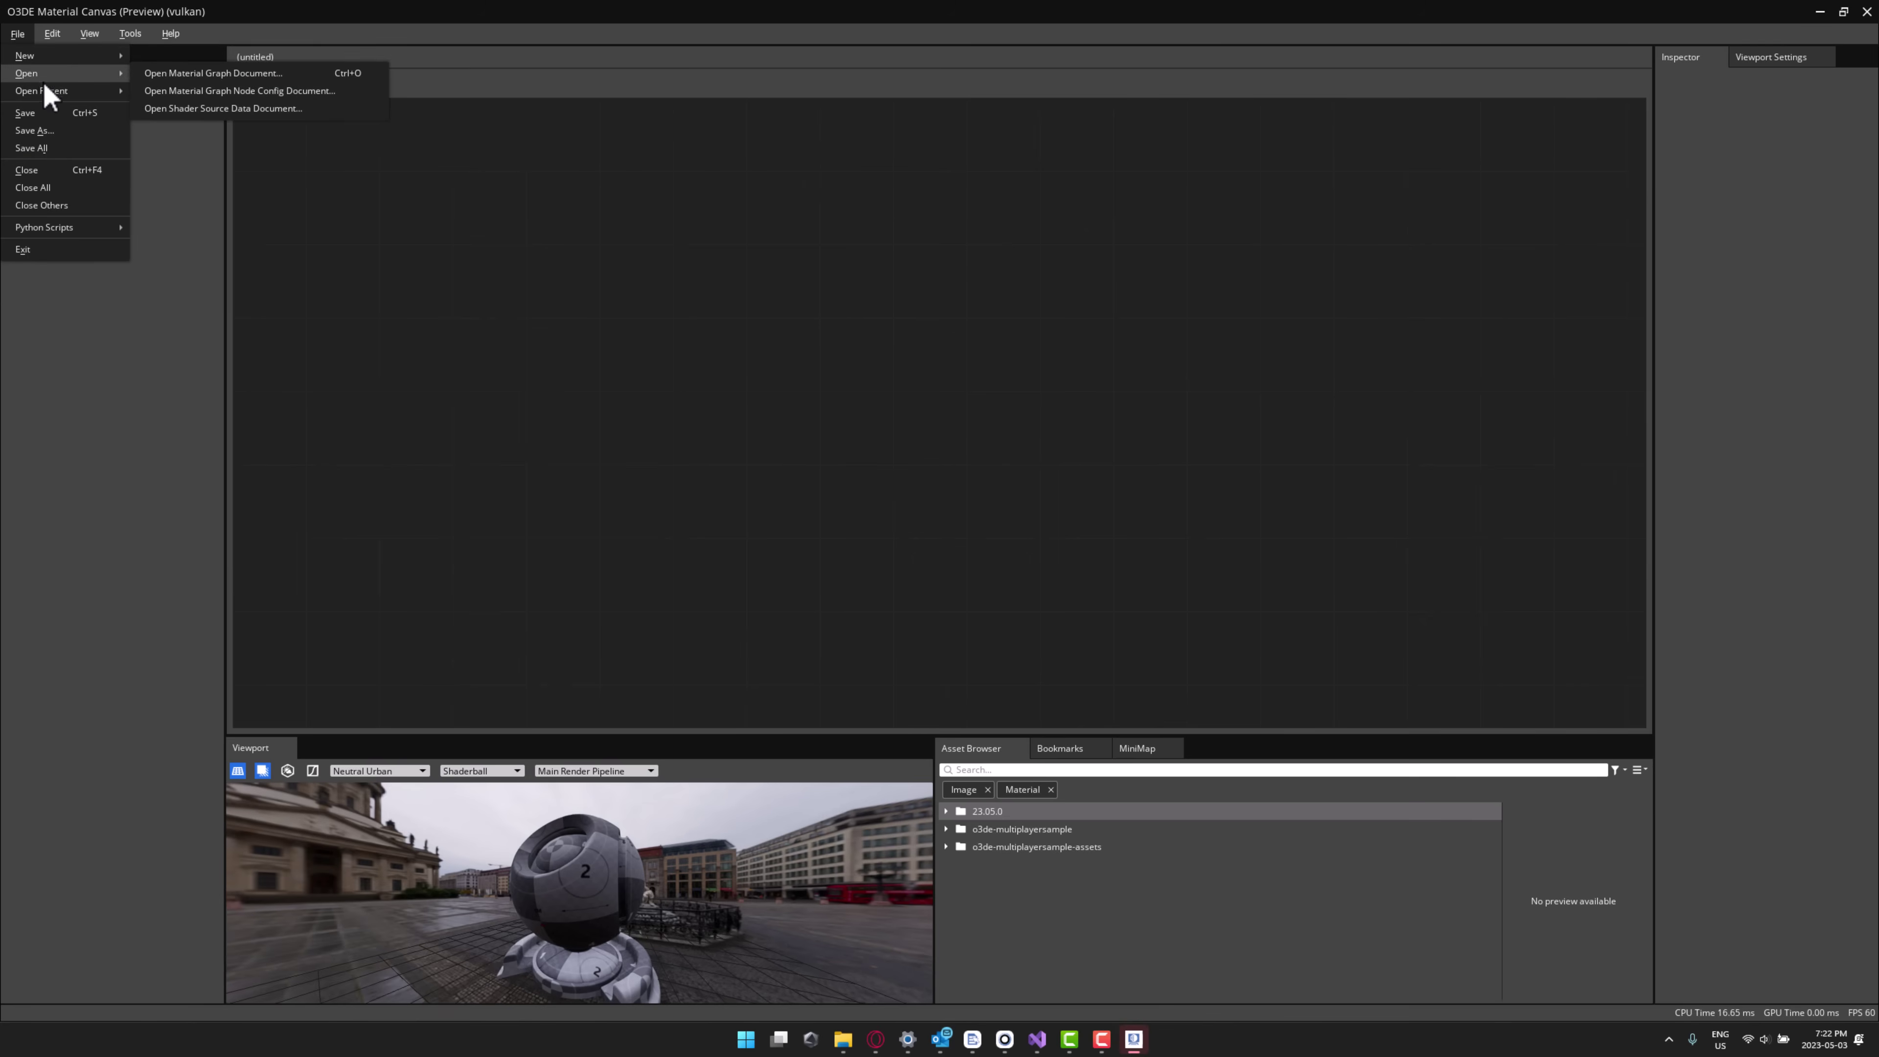
mouse_move(46, 87)
click(314, 101)
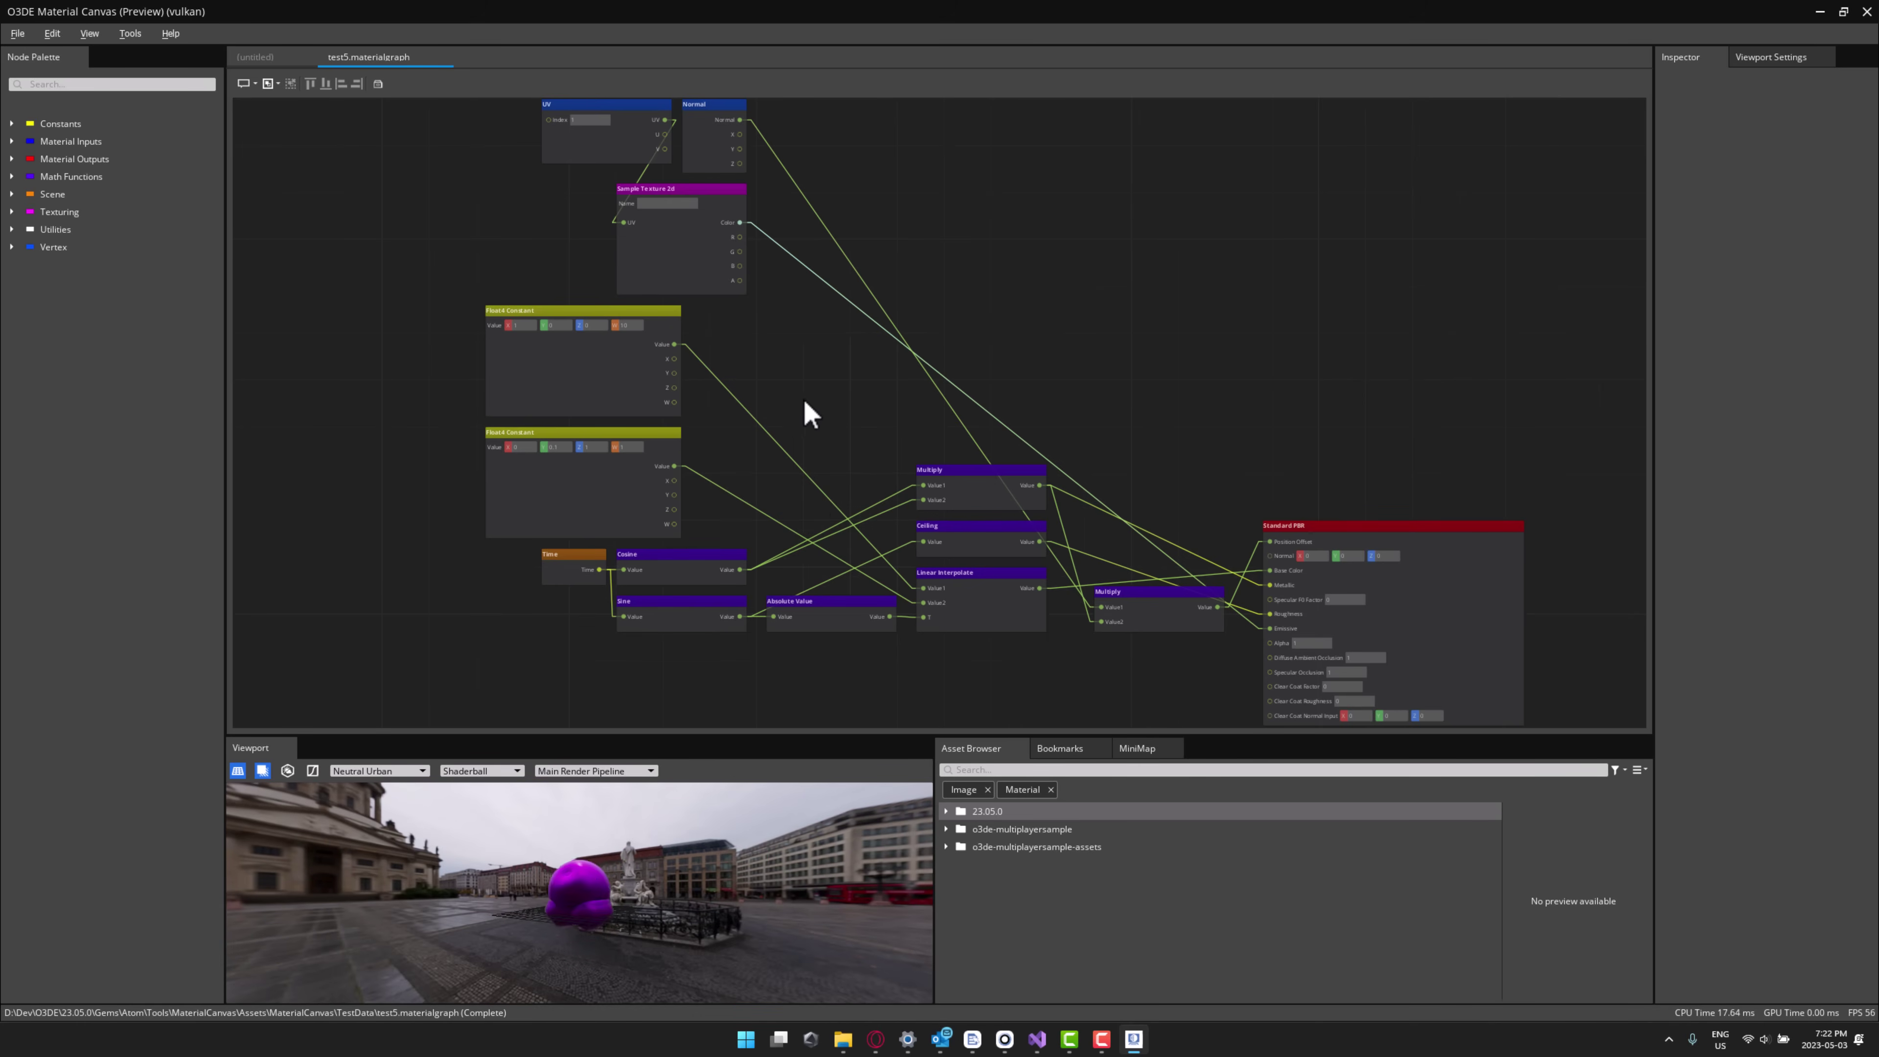
Examine the graph's UV, Normal, Sample Texture 2d and Float4 Constant nodes up close
scroll(799, 384, up, 2)
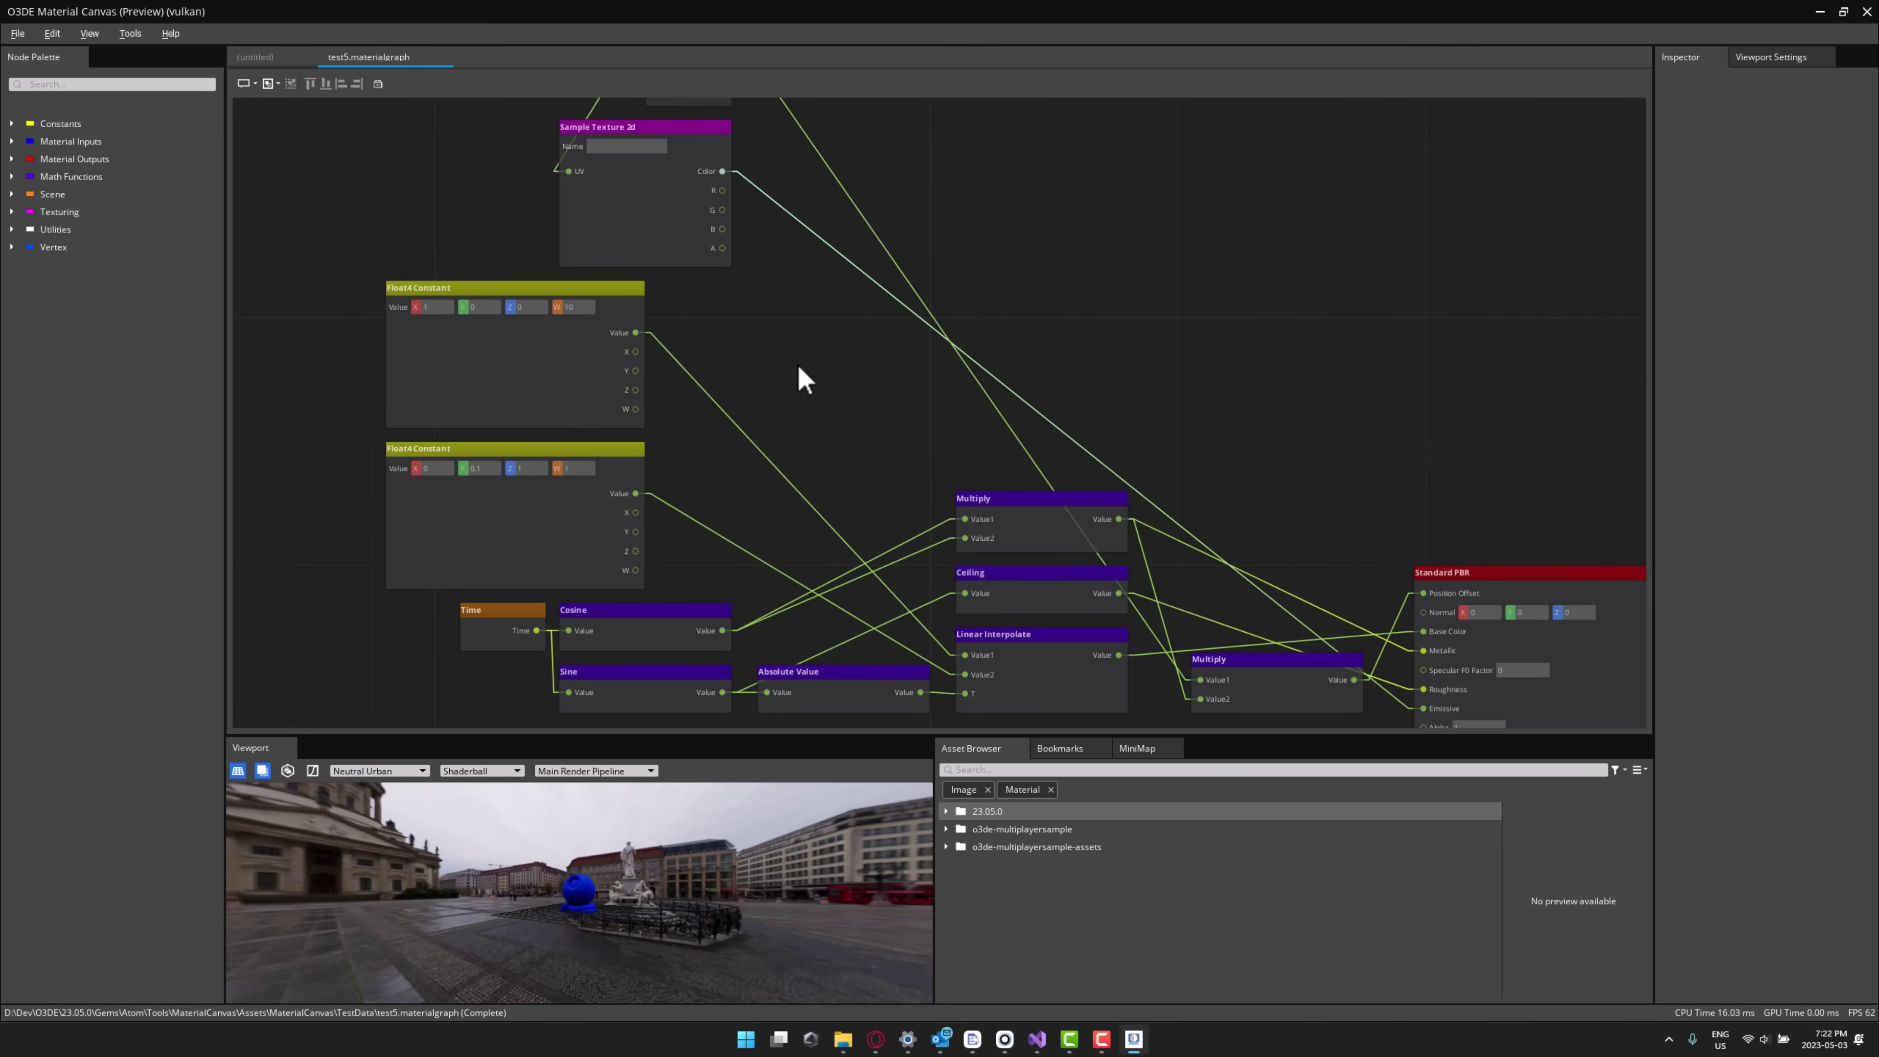
scroll(799, 379, up, 1)
scroll(895, 374, up, 1)
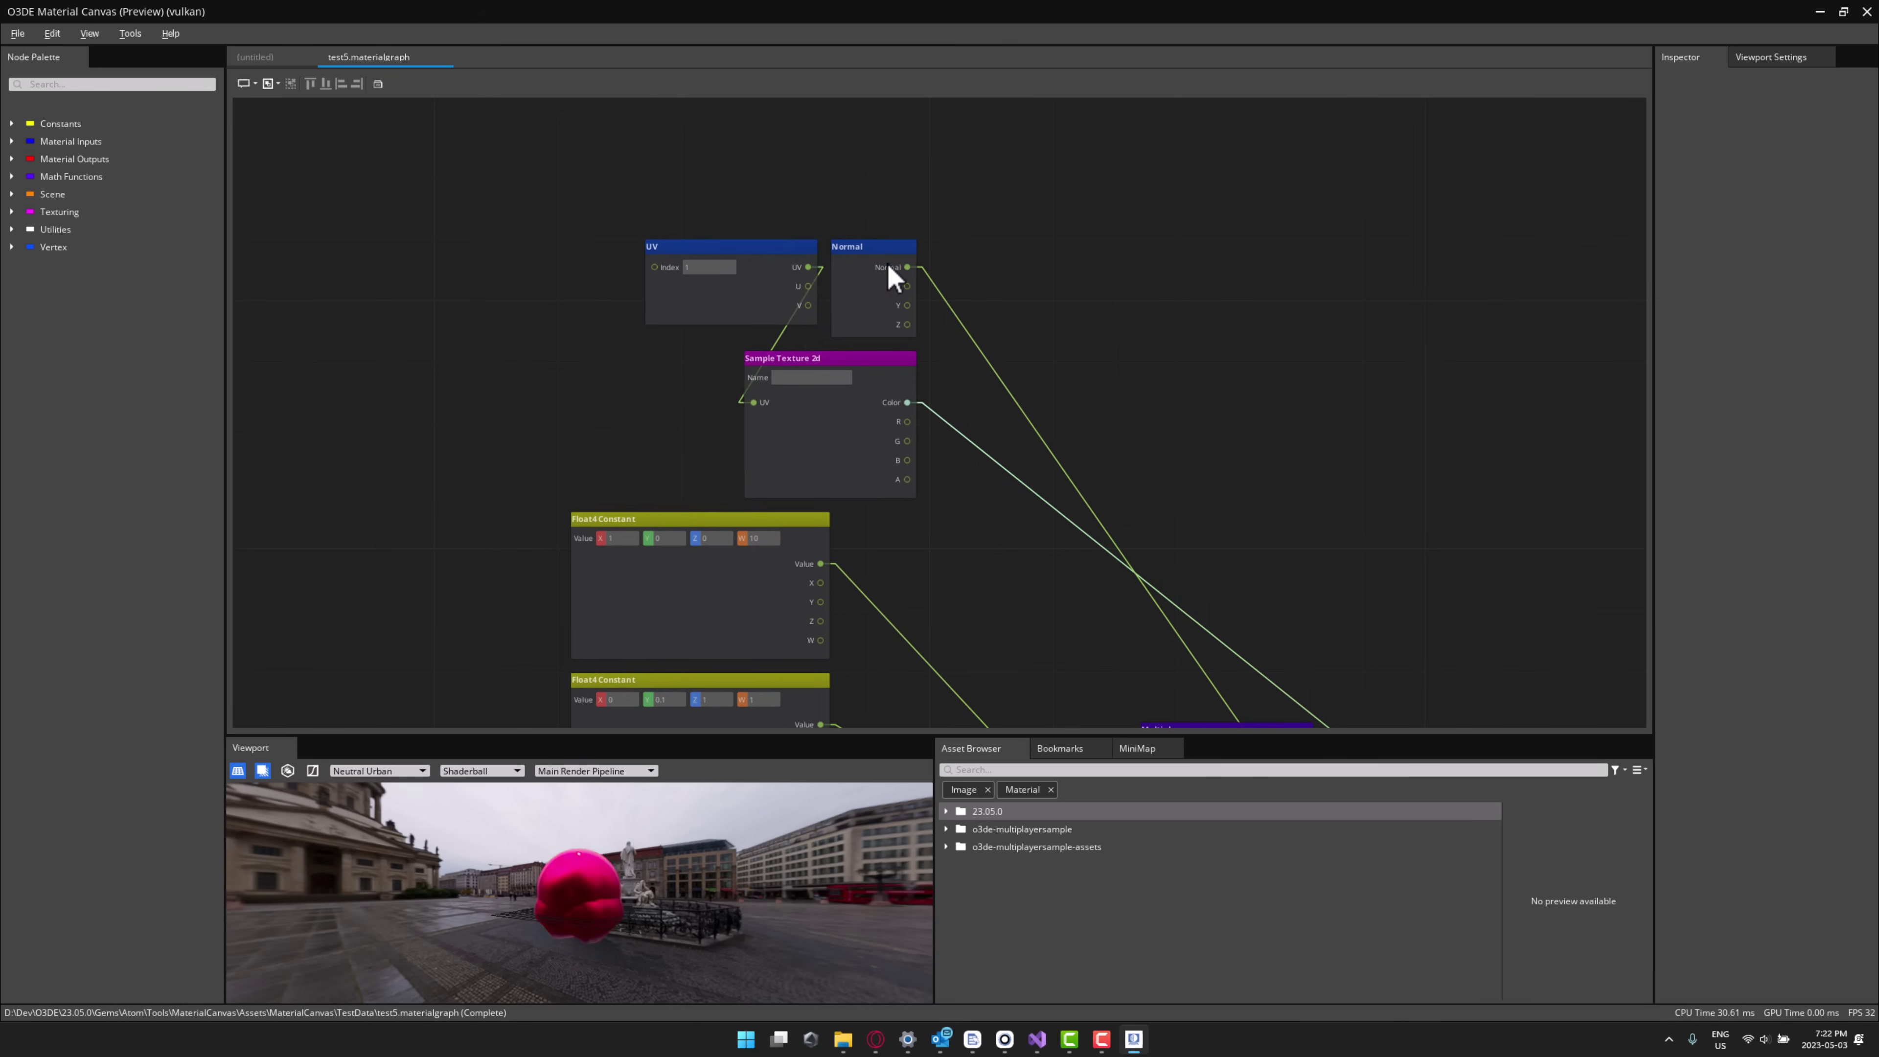
scroll(893, 277, up, 2)
scroll(1028, 399, down, 2)
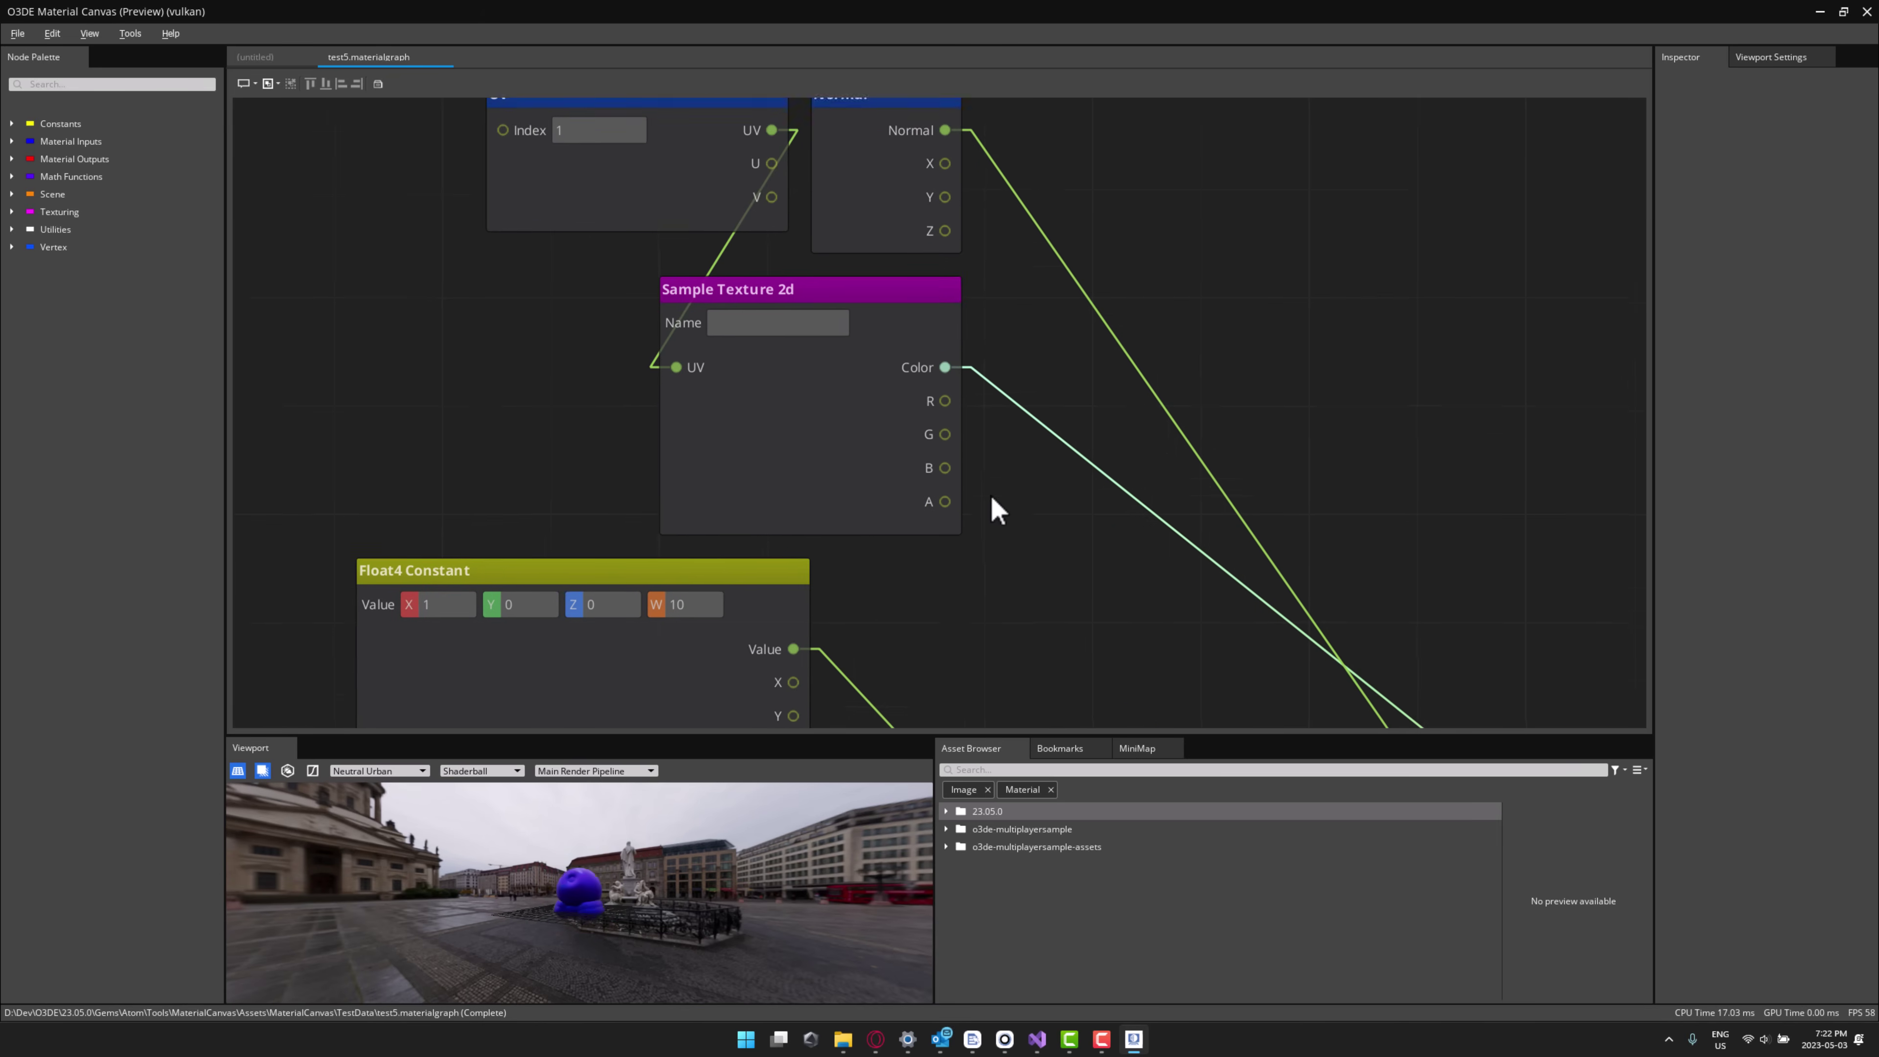
scroll(993, 547, down, 2)
scroll(984, 444, down, 6)
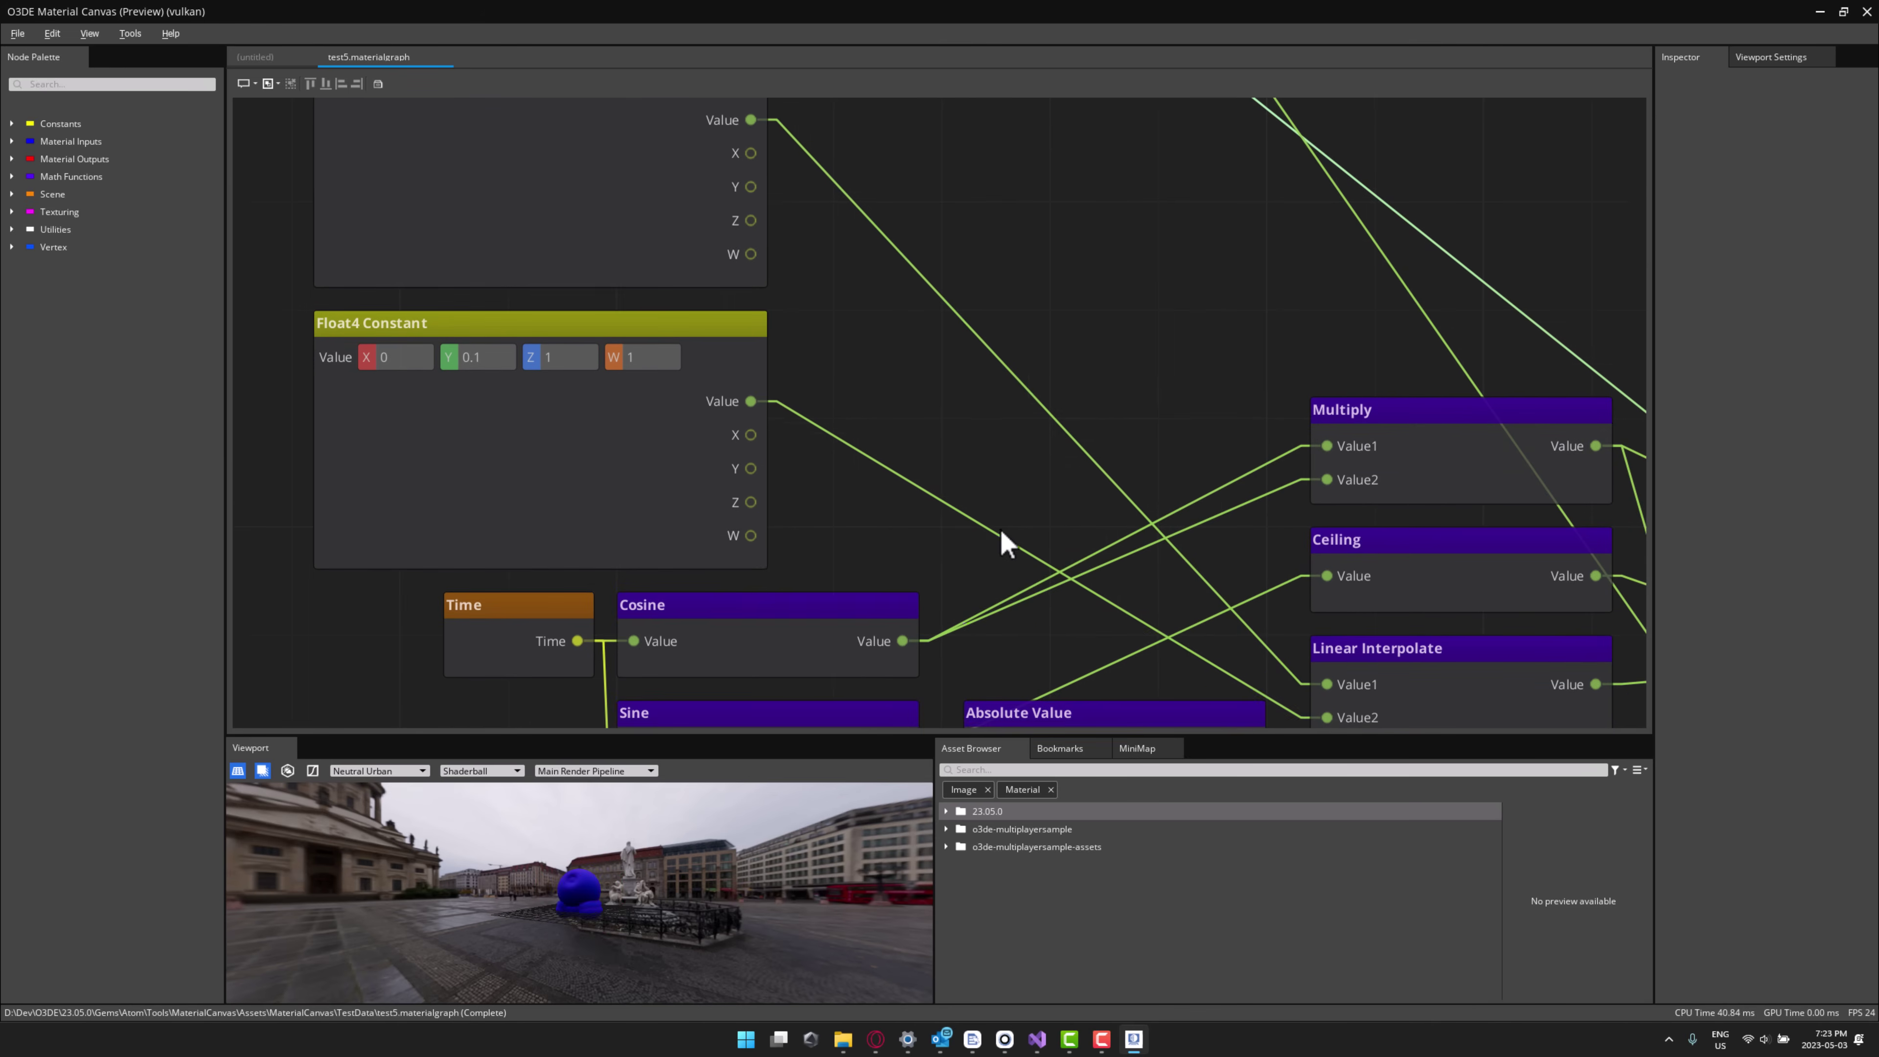
Follow the graph from the Time node through the Cosine, Sine and Multiply nodes to the Standard PBR output
scroll(984, 403, down, 3)
click(504, 368)
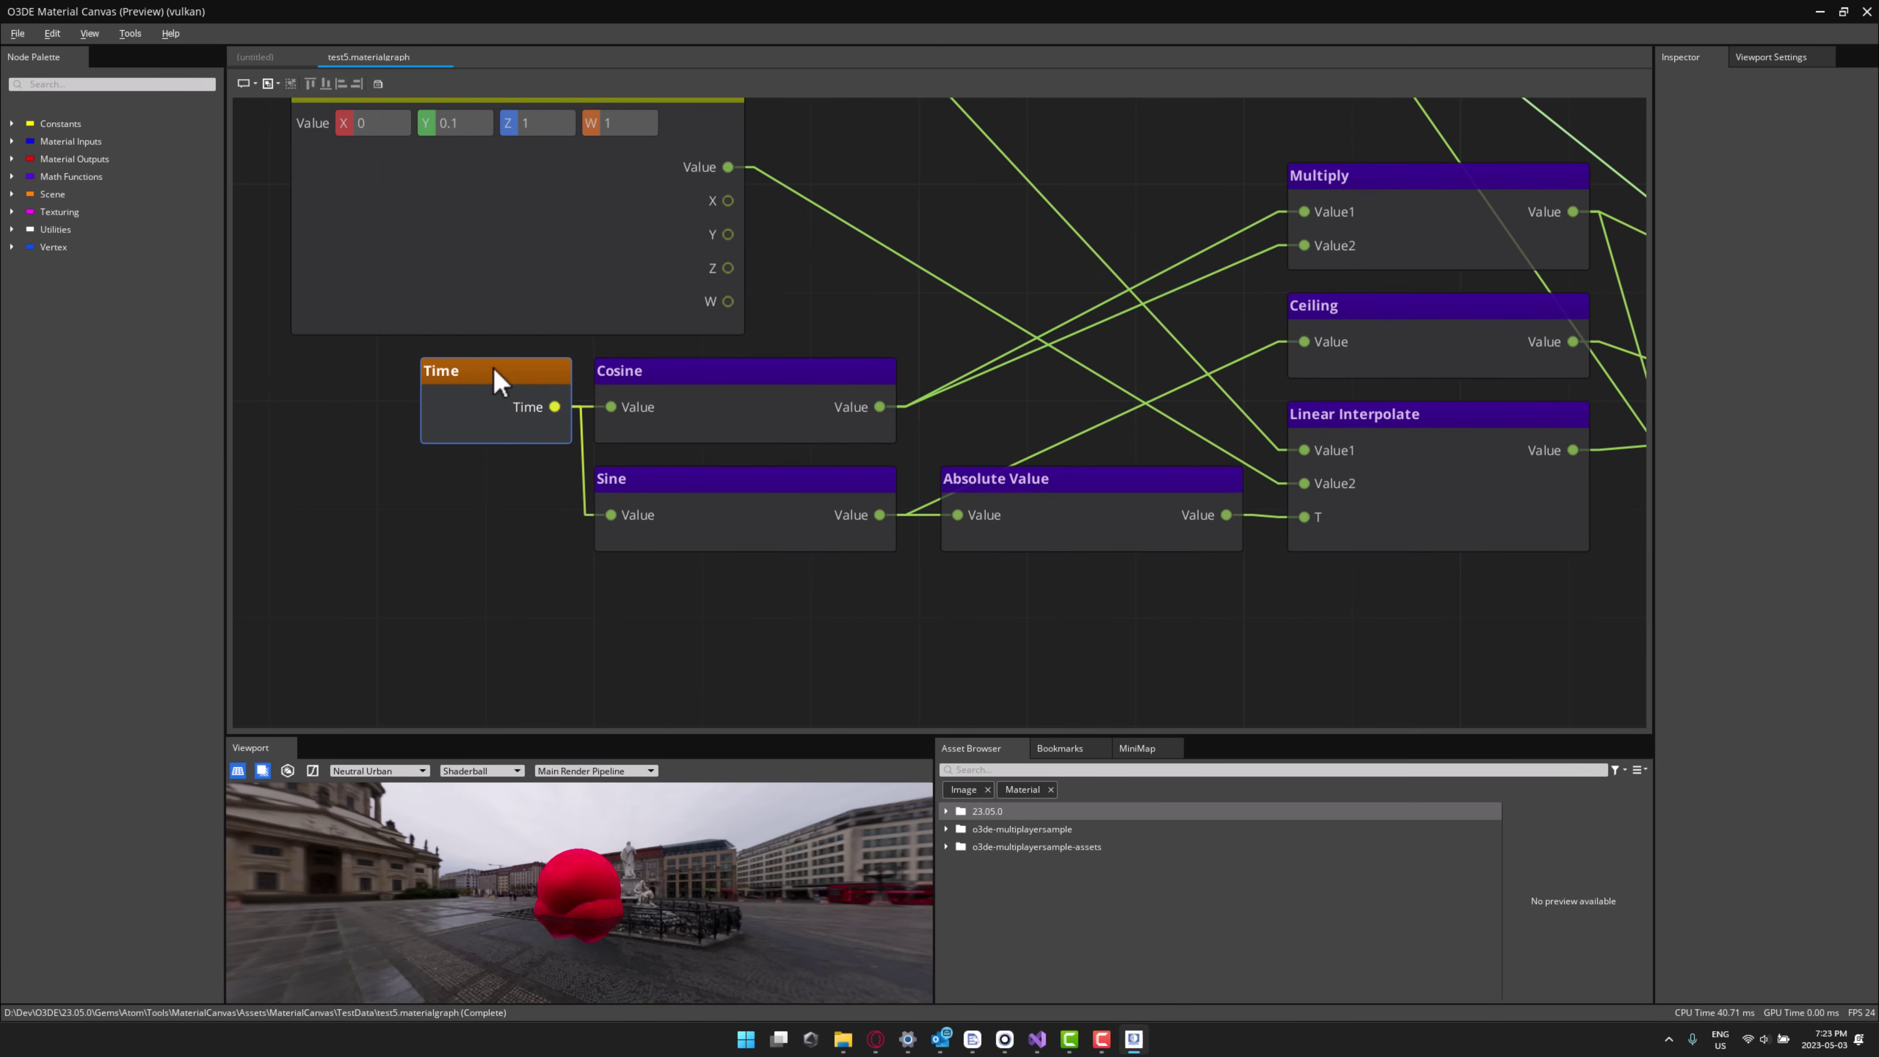
scroll(747, 415, right, 8)
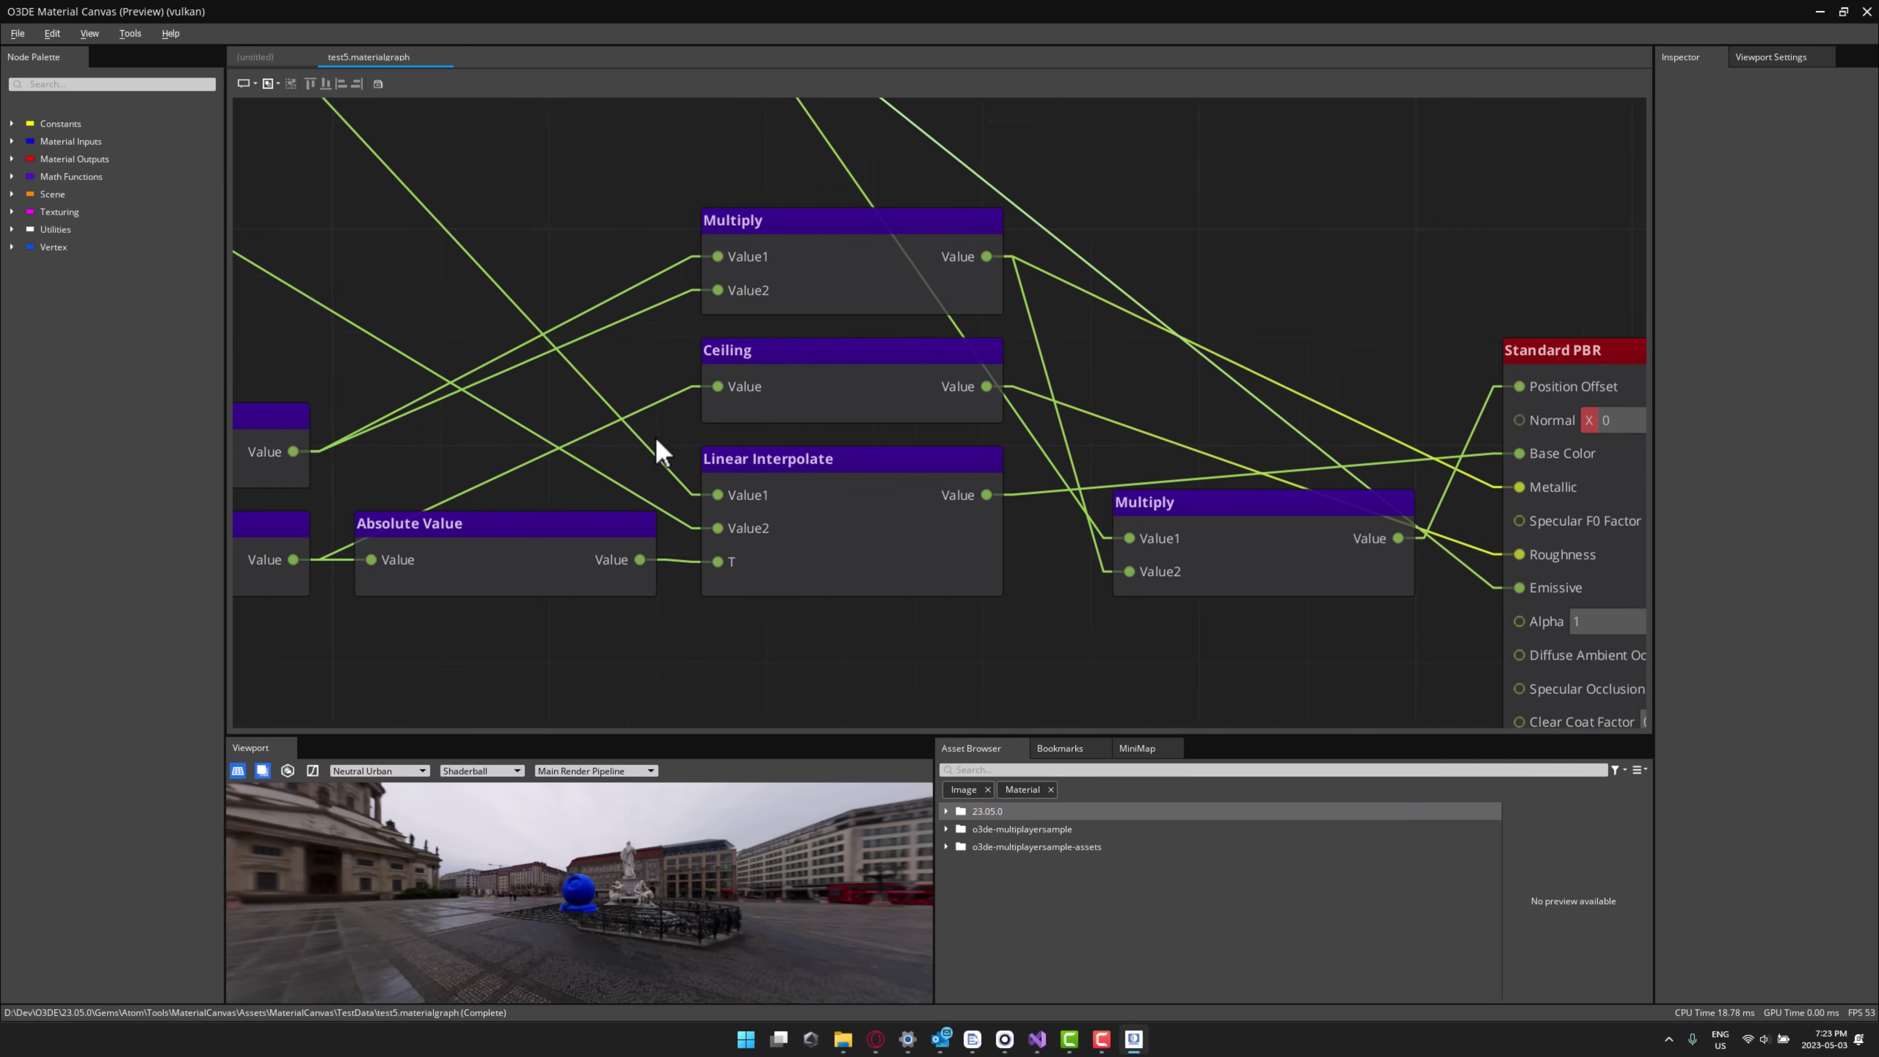
scroll(1035, 437, right, 5)
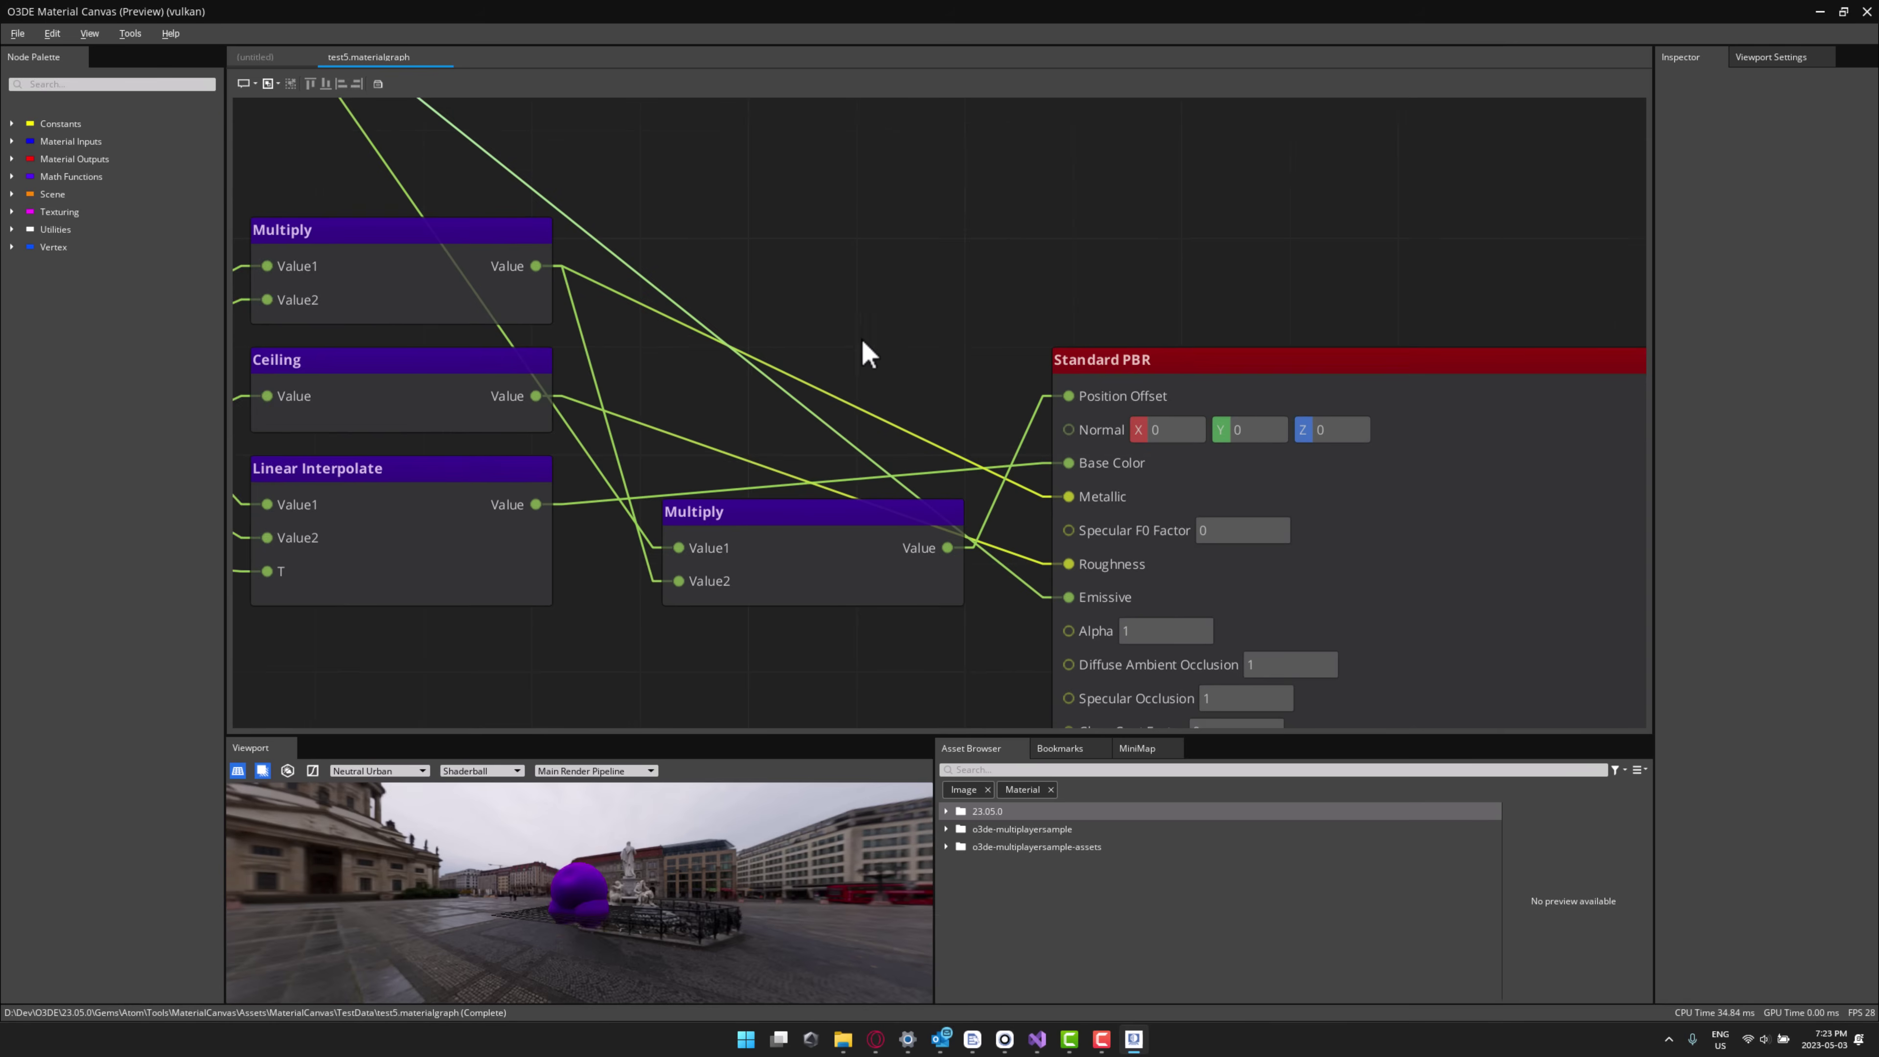
scroll(961, 370, down, 3)
scroll(961, 369, right, 2)
scroll(836, 519, down, 2)
scroll(836, 518, right, 1)
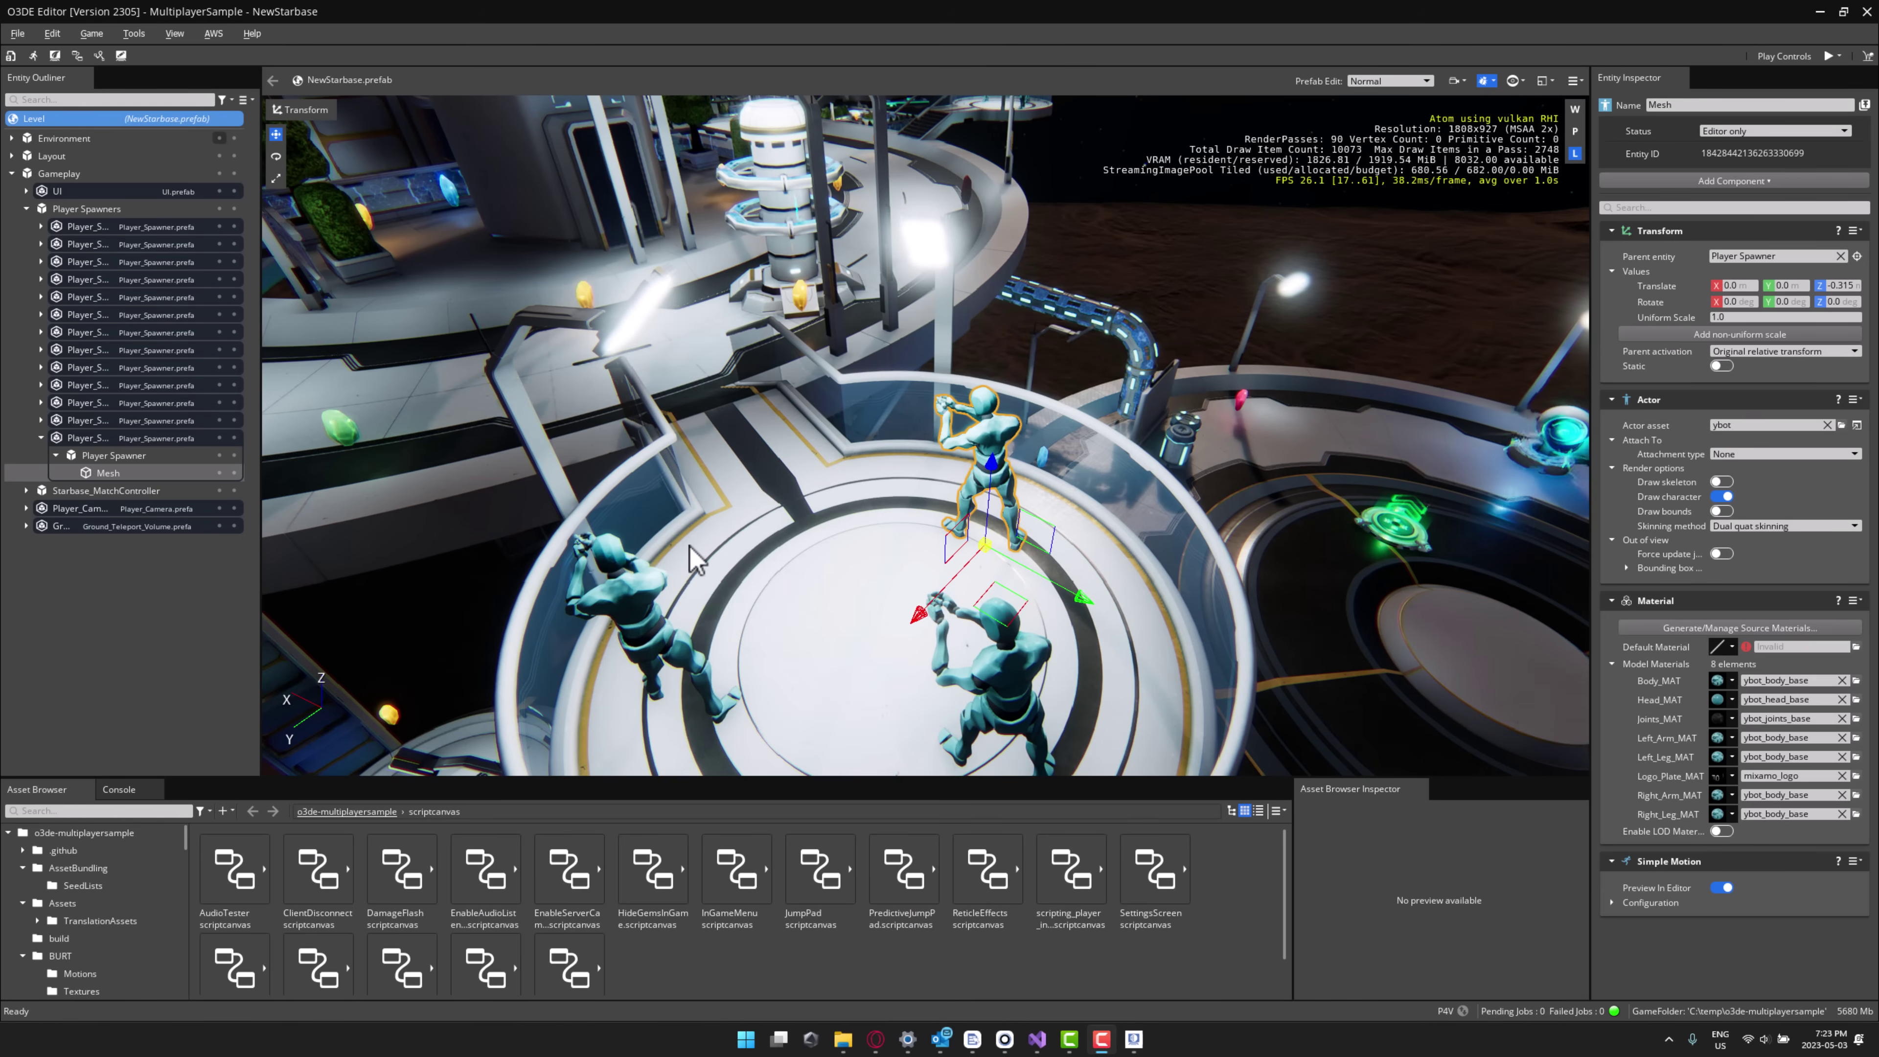
Switch back to the O3DE Editor and fly through the level from the player spawner platform to the Area 2 walkway
right_drag(707, 557, 736, 438)
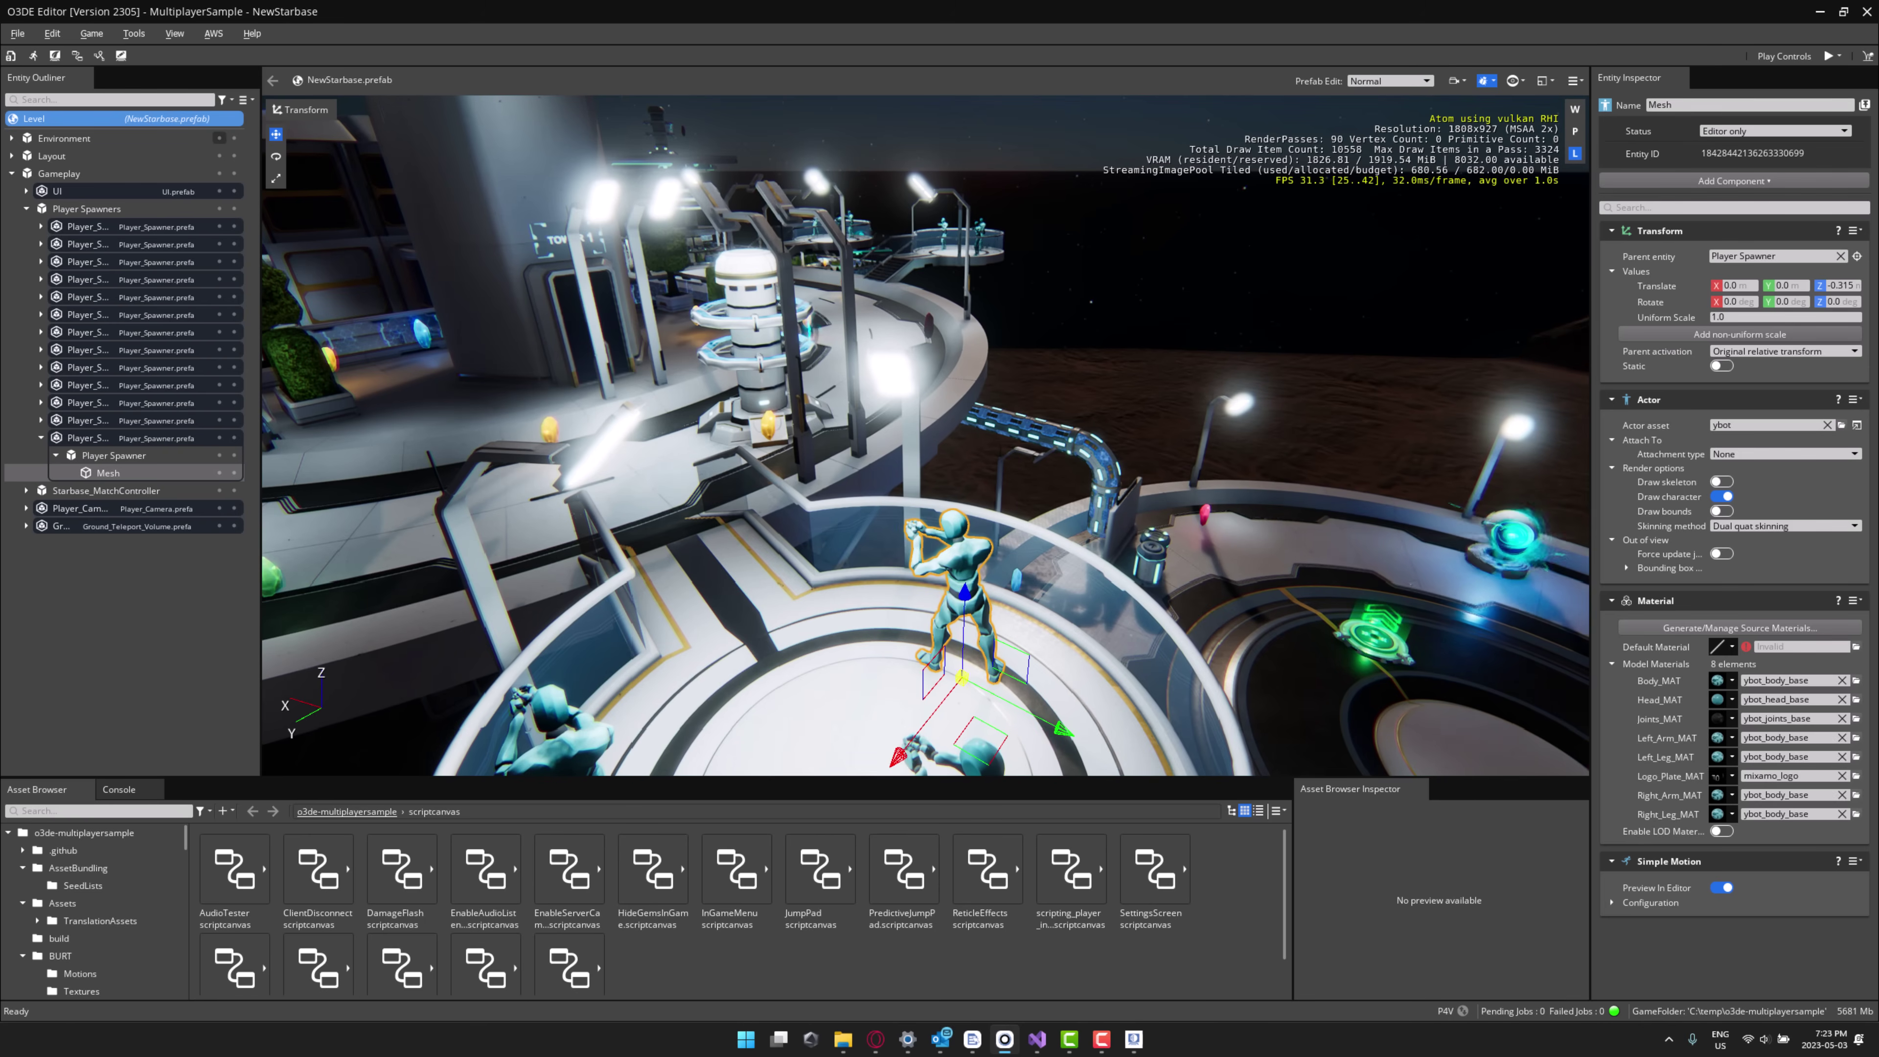
key(w)
right_drag(736, 438, 692, 442)
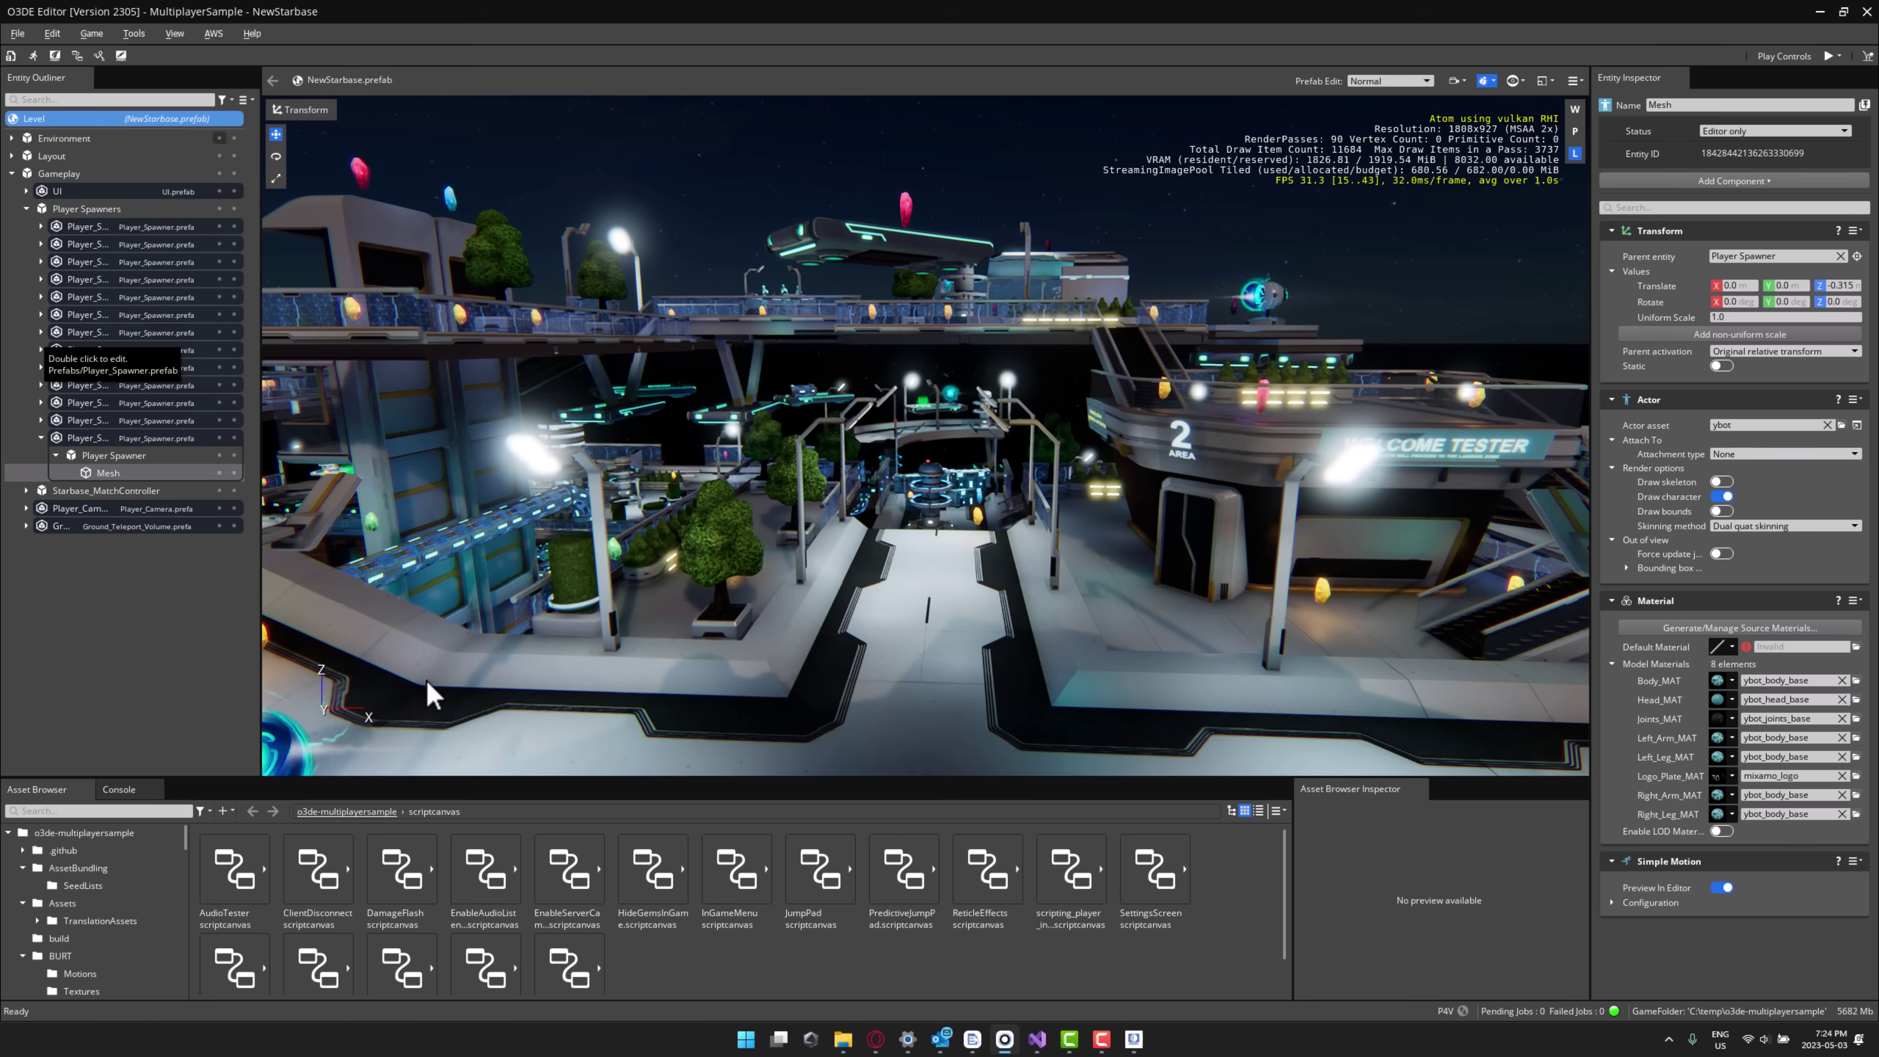
Switch to the web browser and view the o3de.org home page in full screen down to the Our Community section
click(873, 1041)
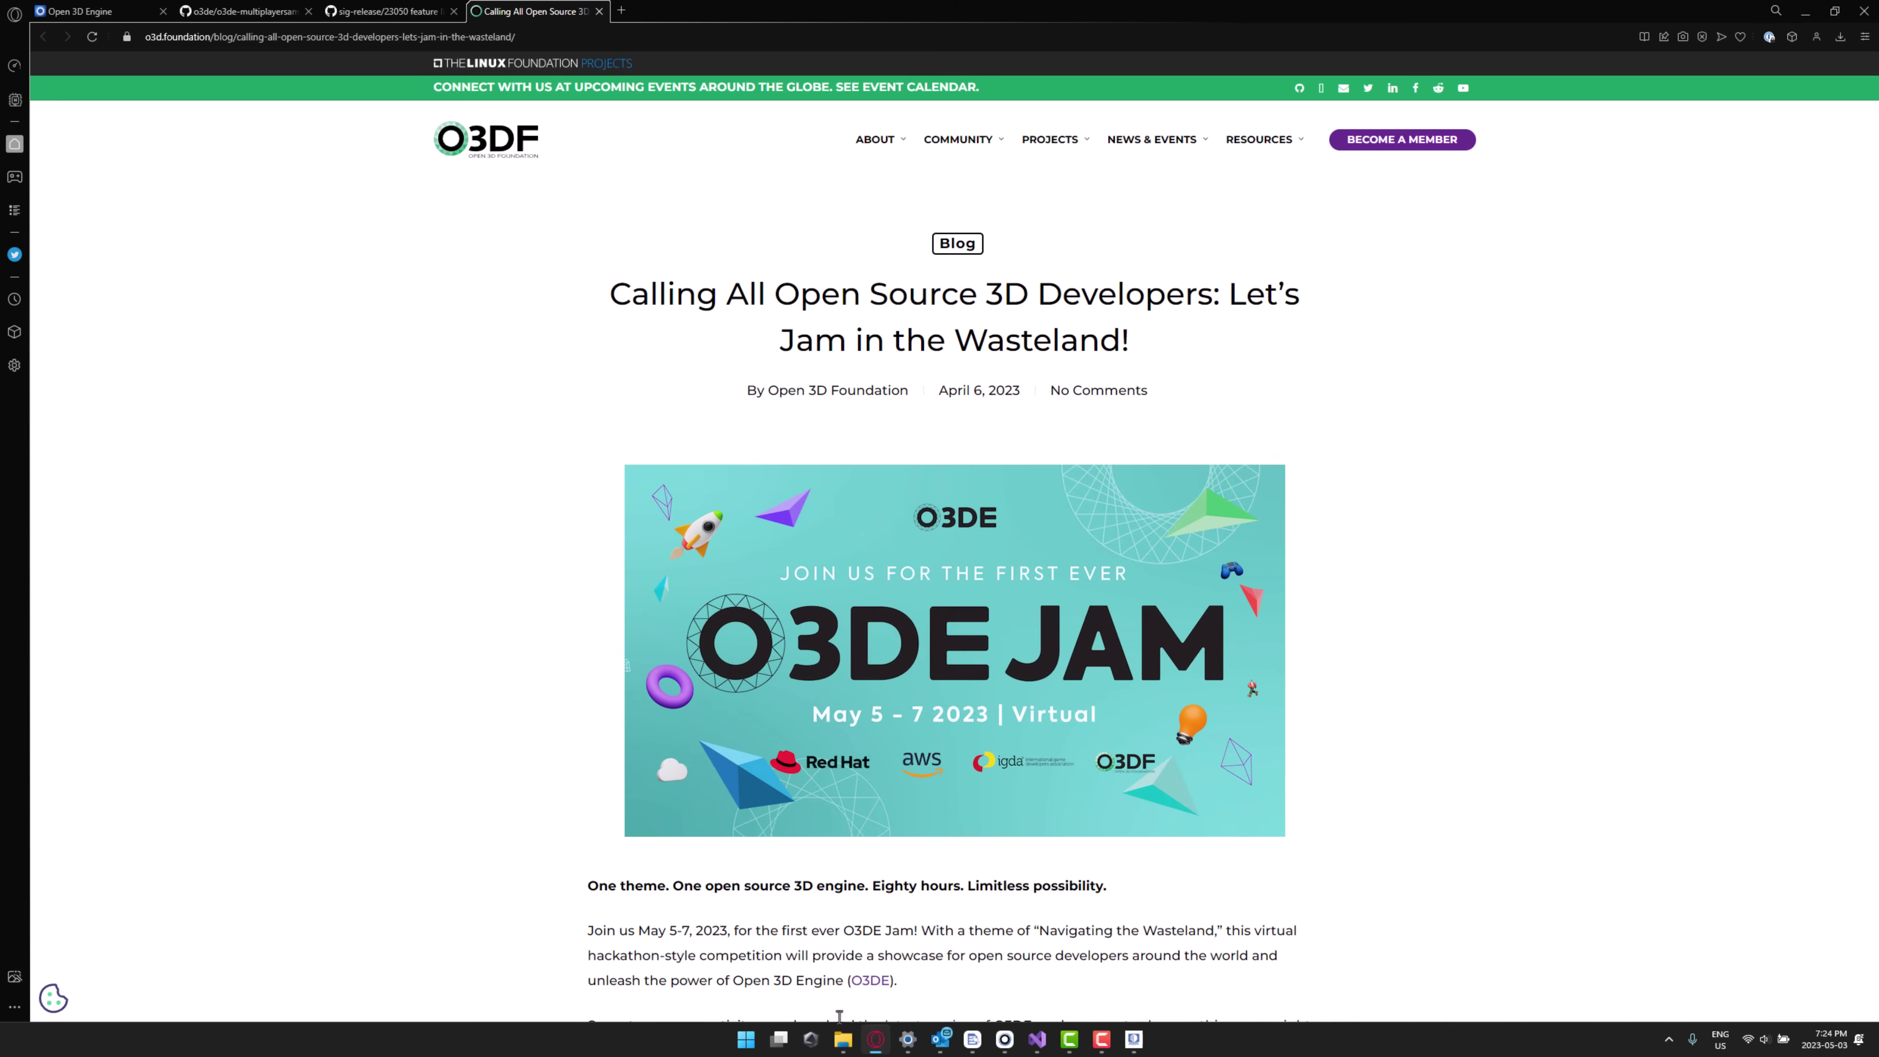
click(140, 11)
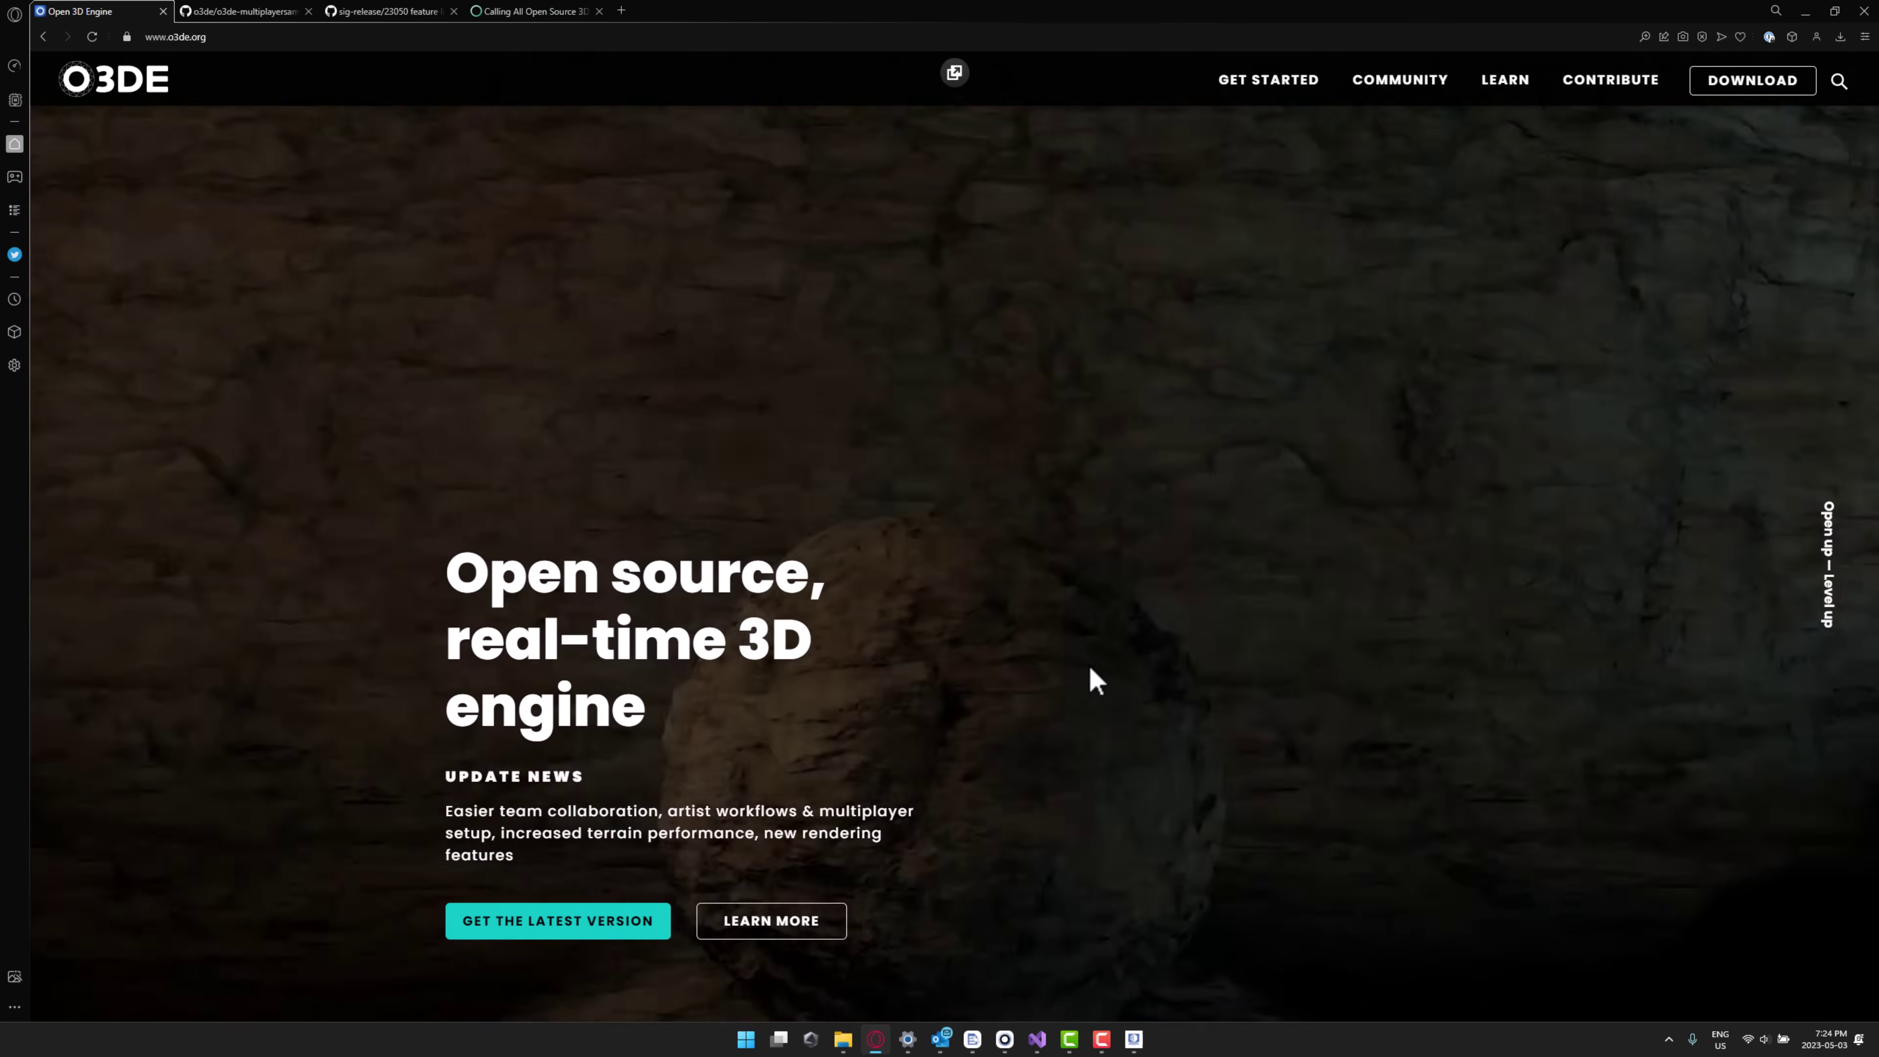
scroll(1105, 631, down, 6)
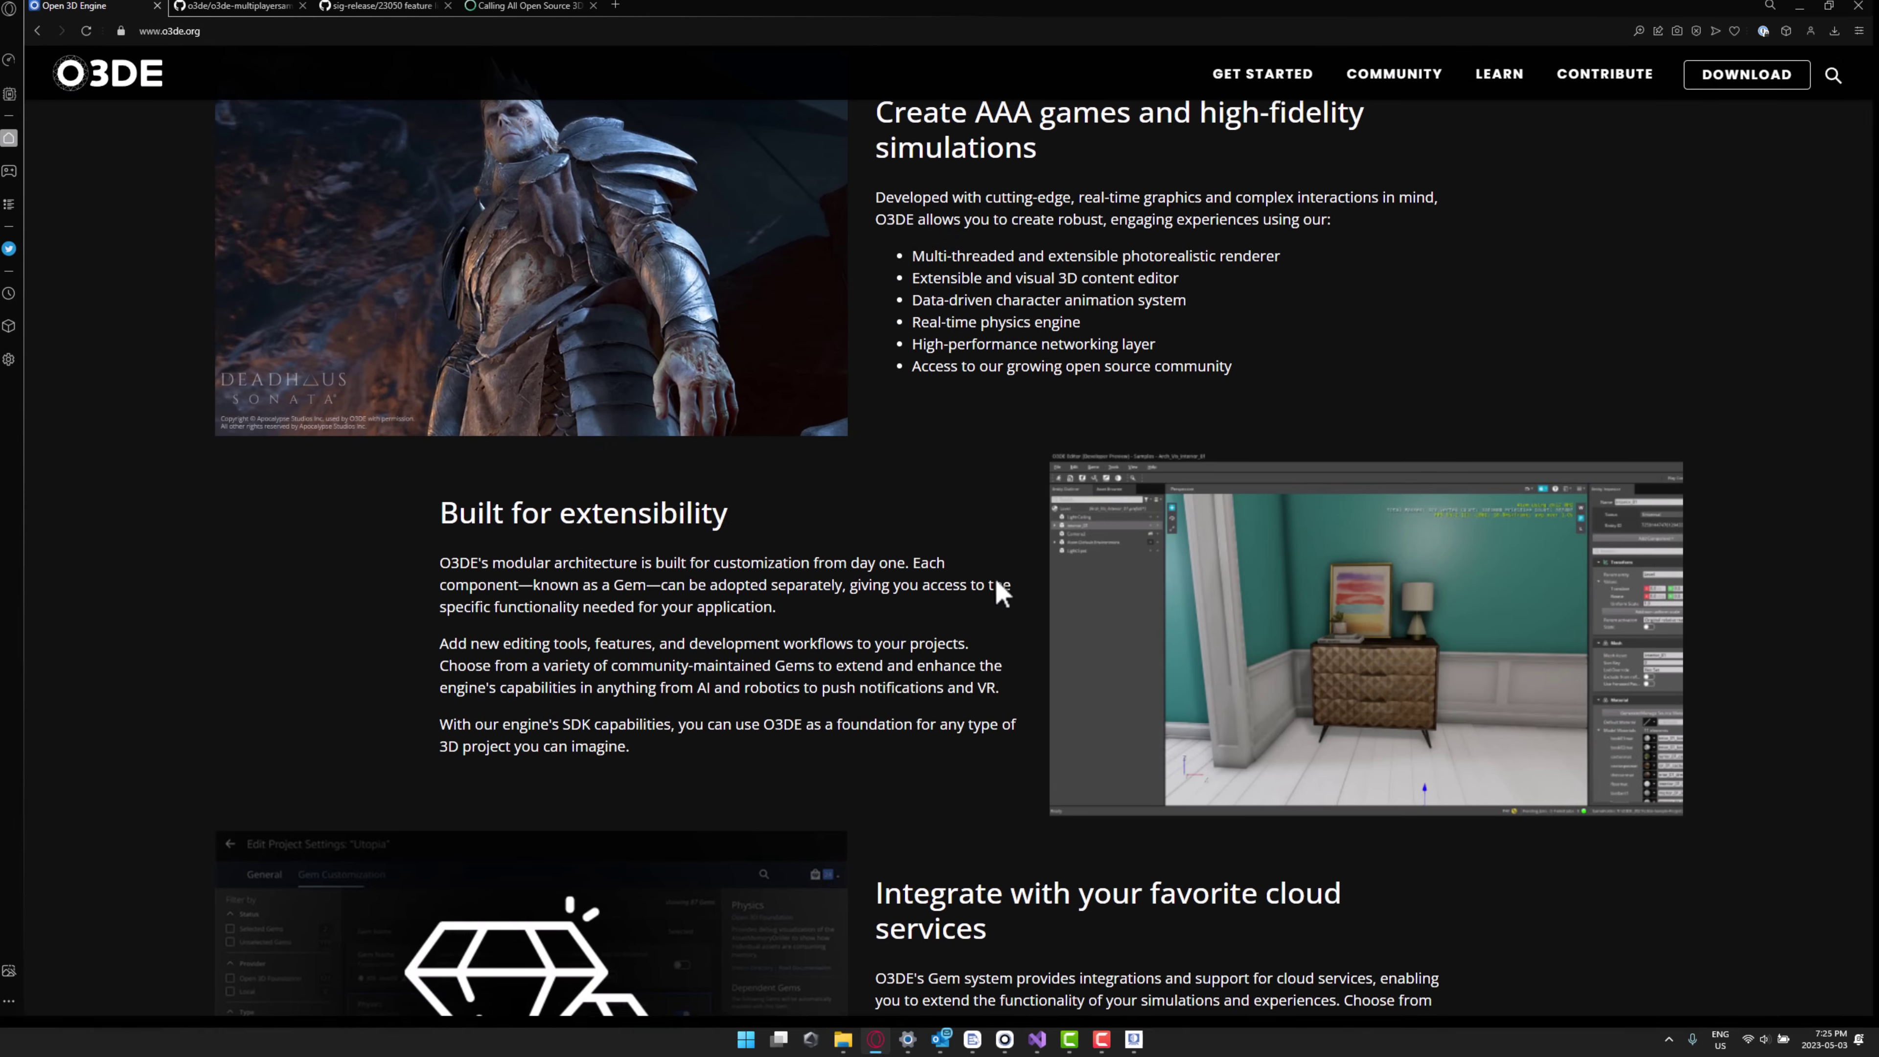
key(F11)
scroll(951, 578, down, 10)
scroll(863, 409, up, 2)
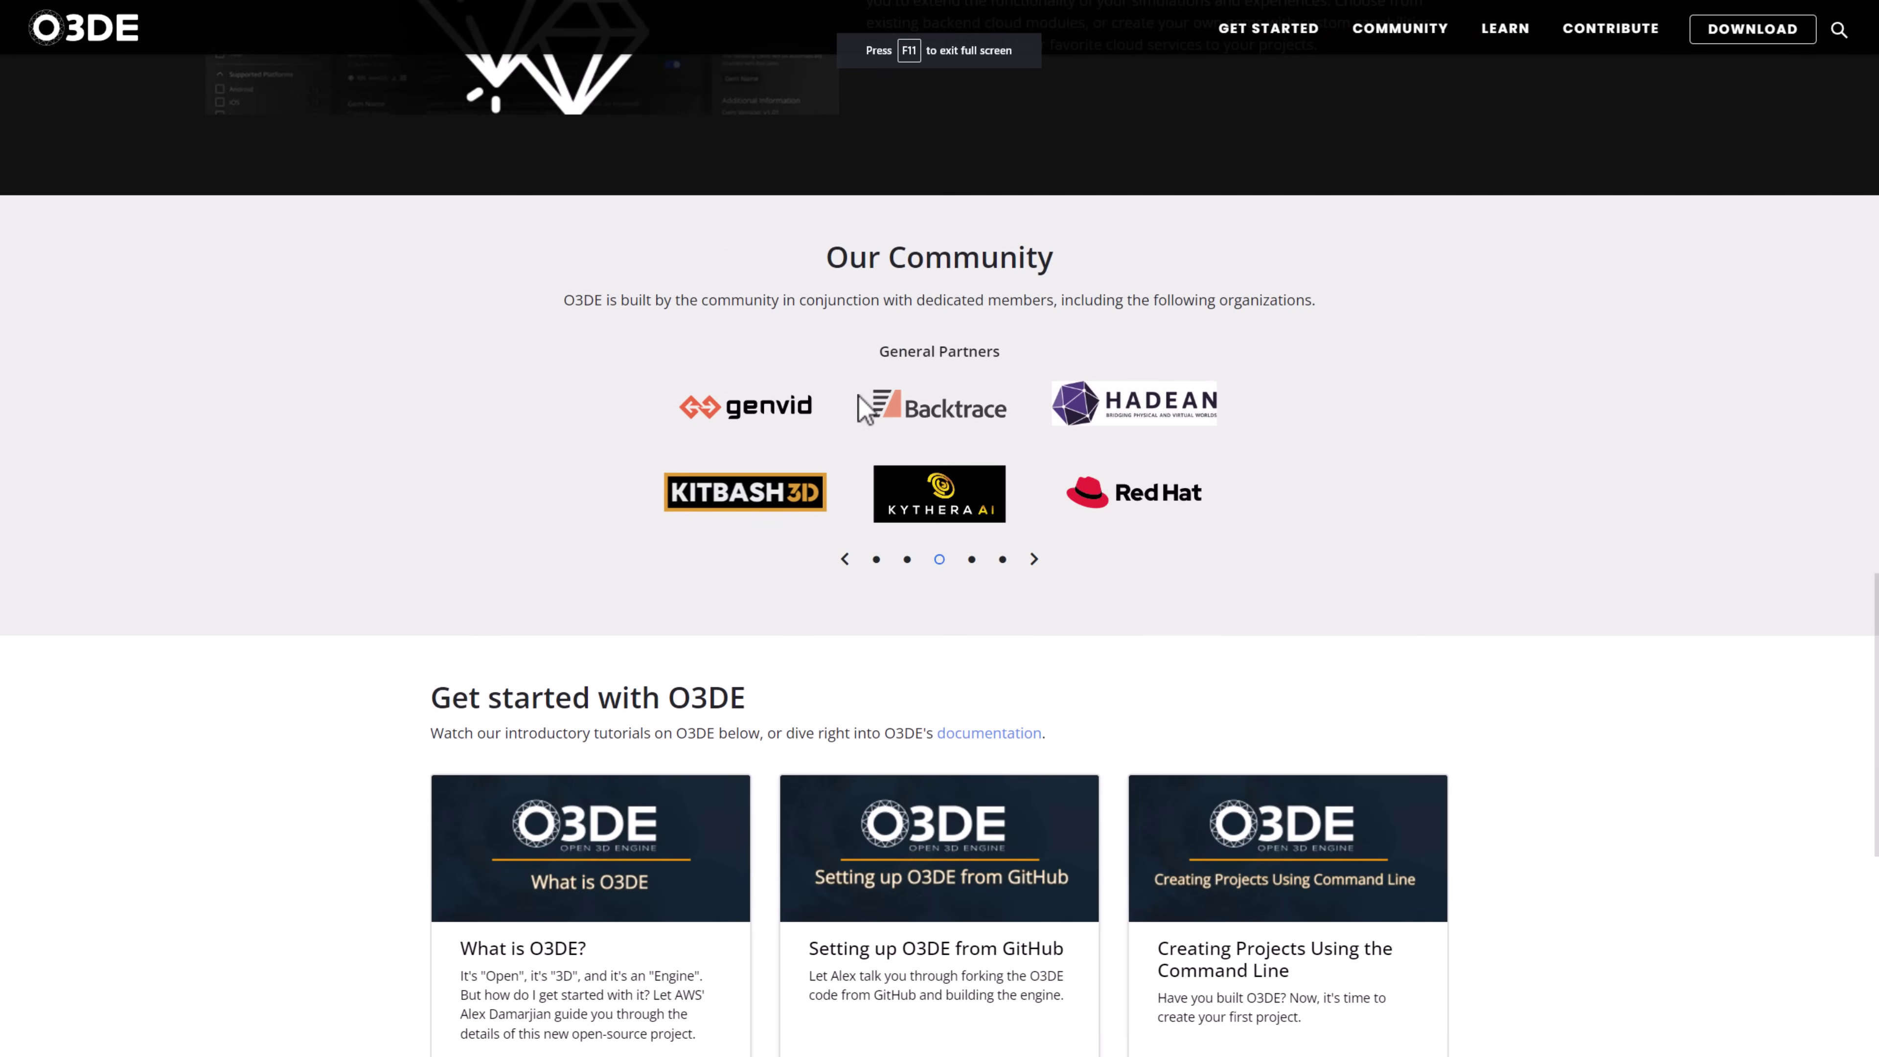
Look through the first three pages of Premier and General Partners in the Our Community carousel
click(844, 559)
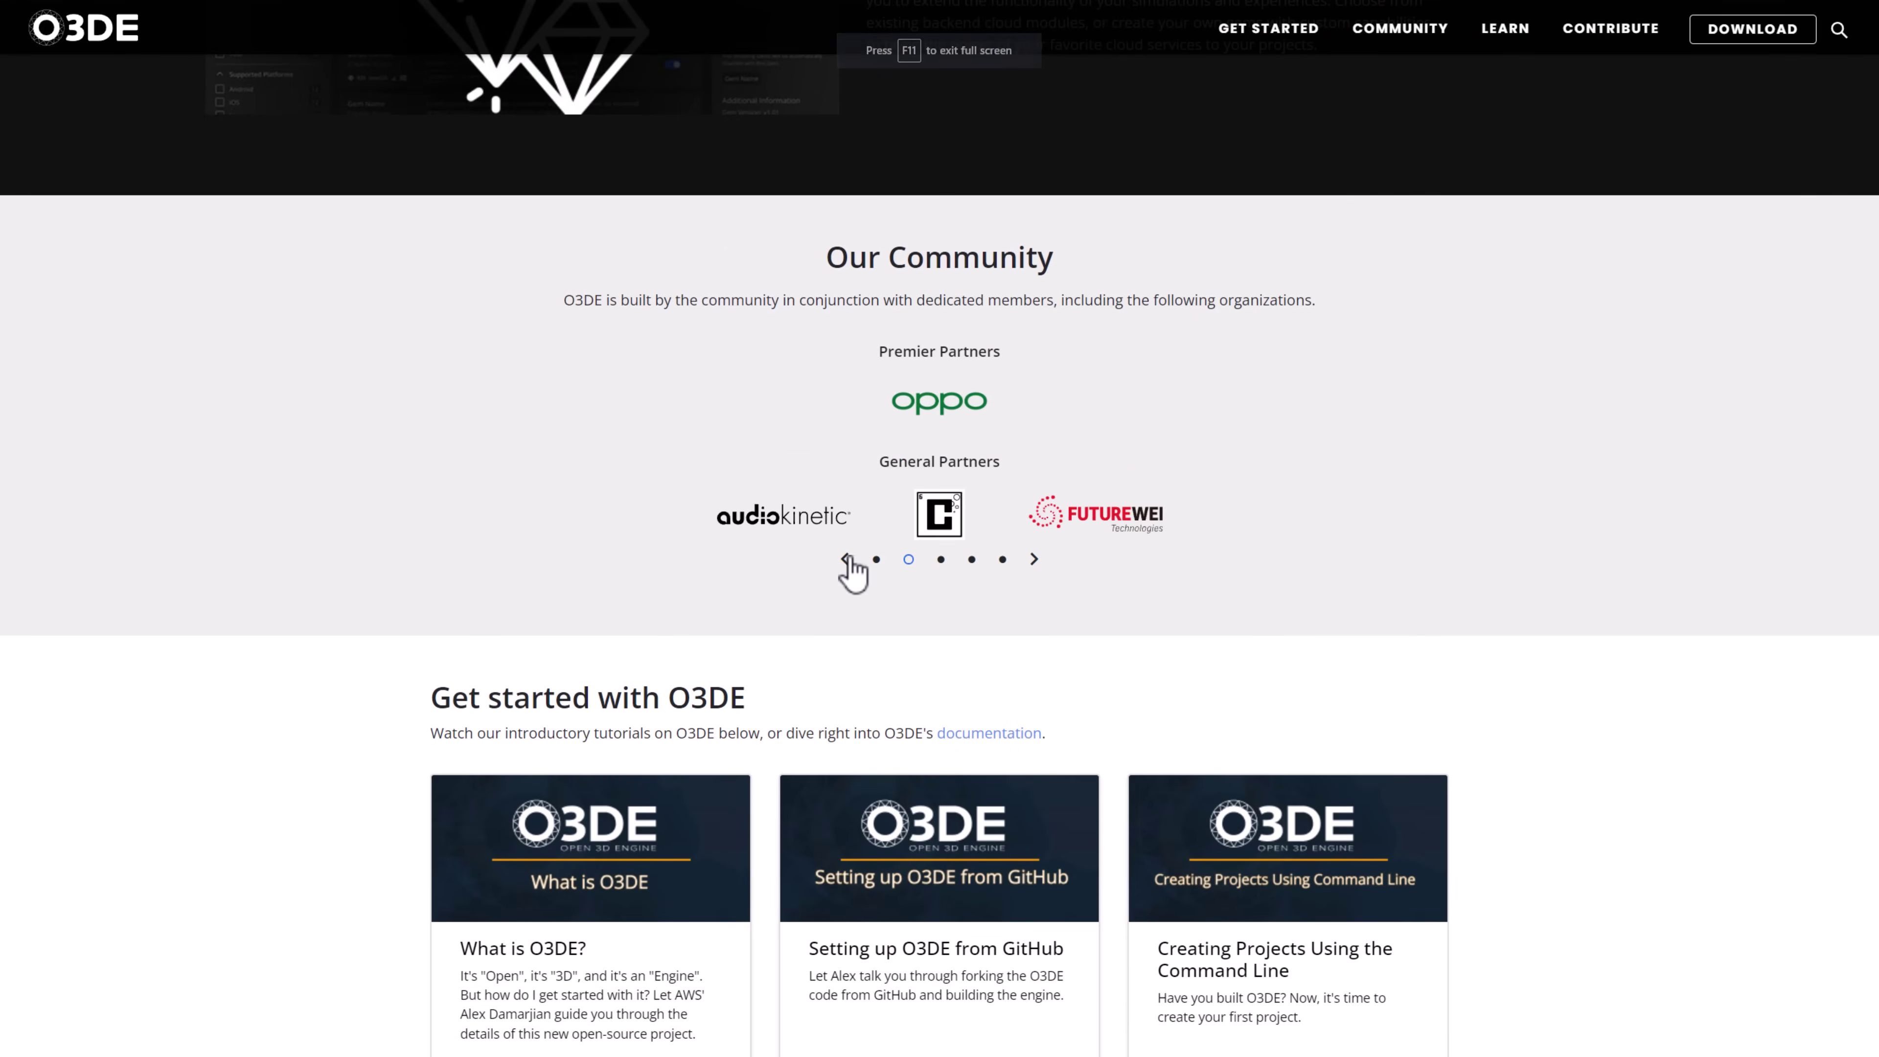
click(876, 560)
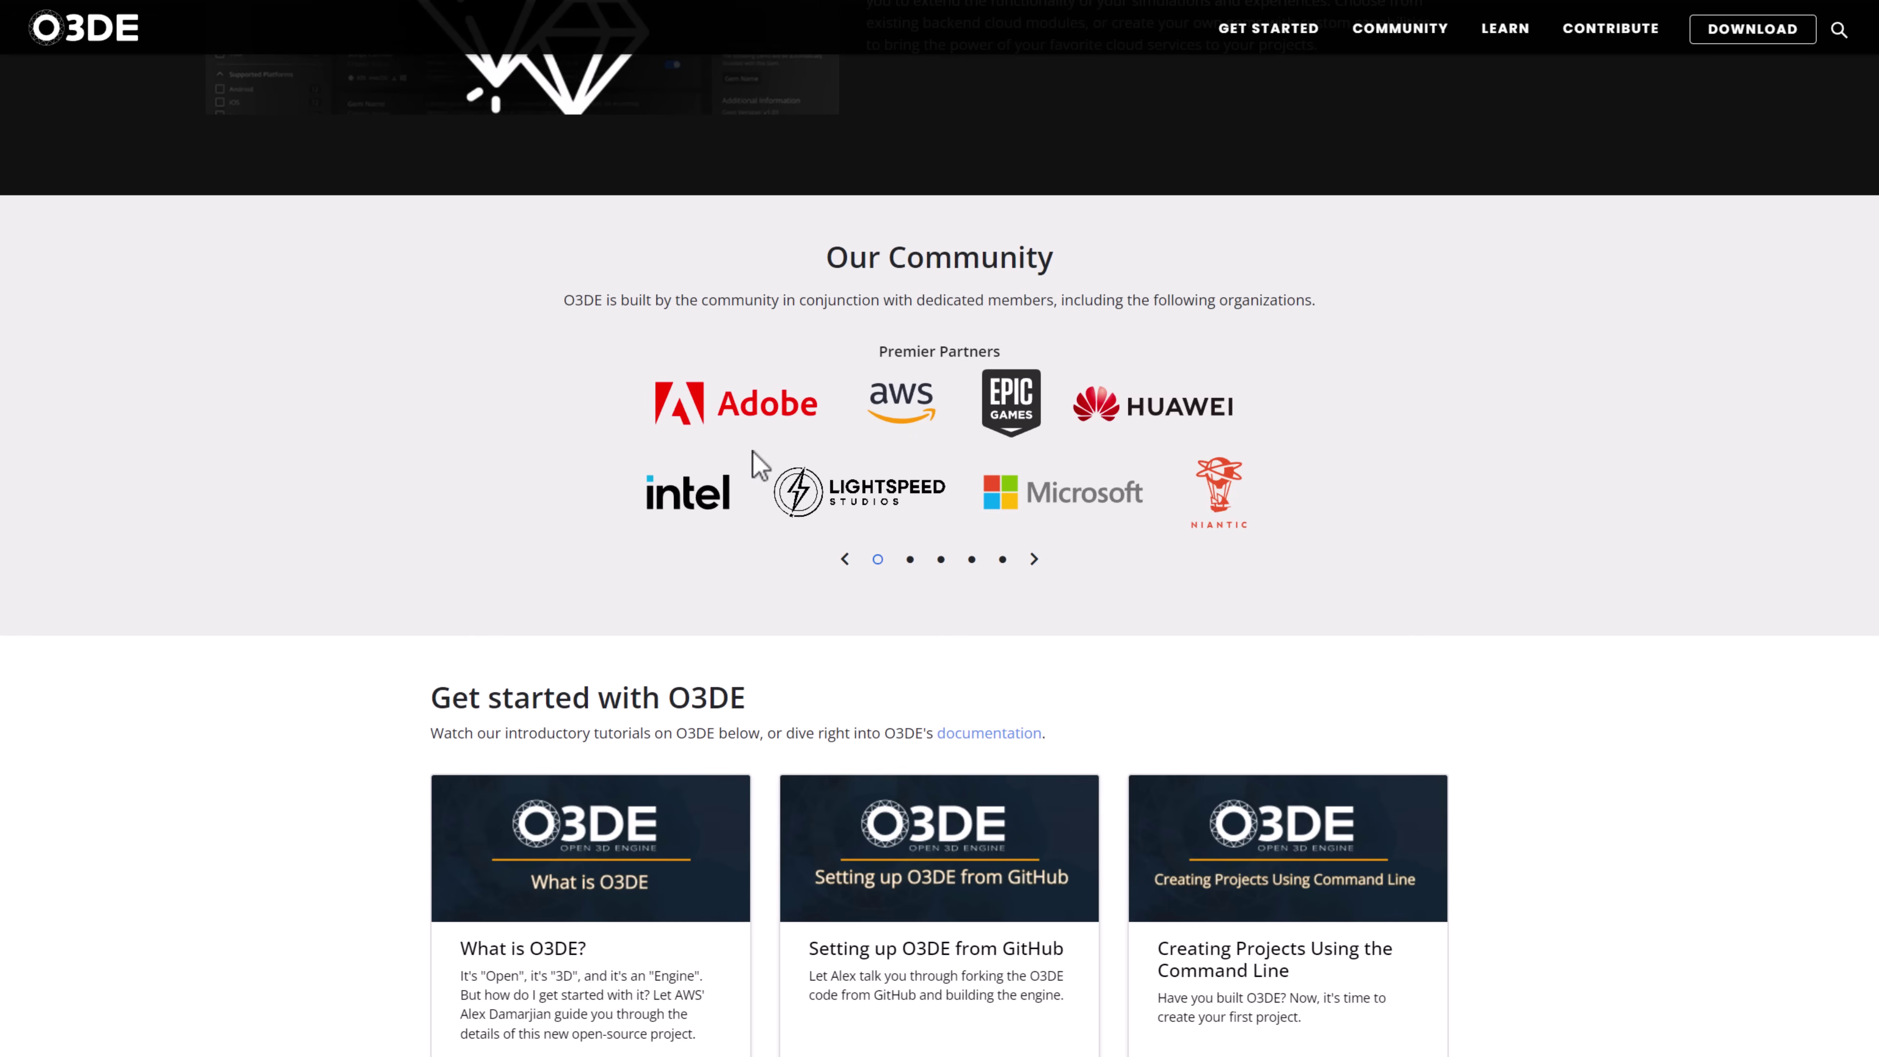
click(910, 560)
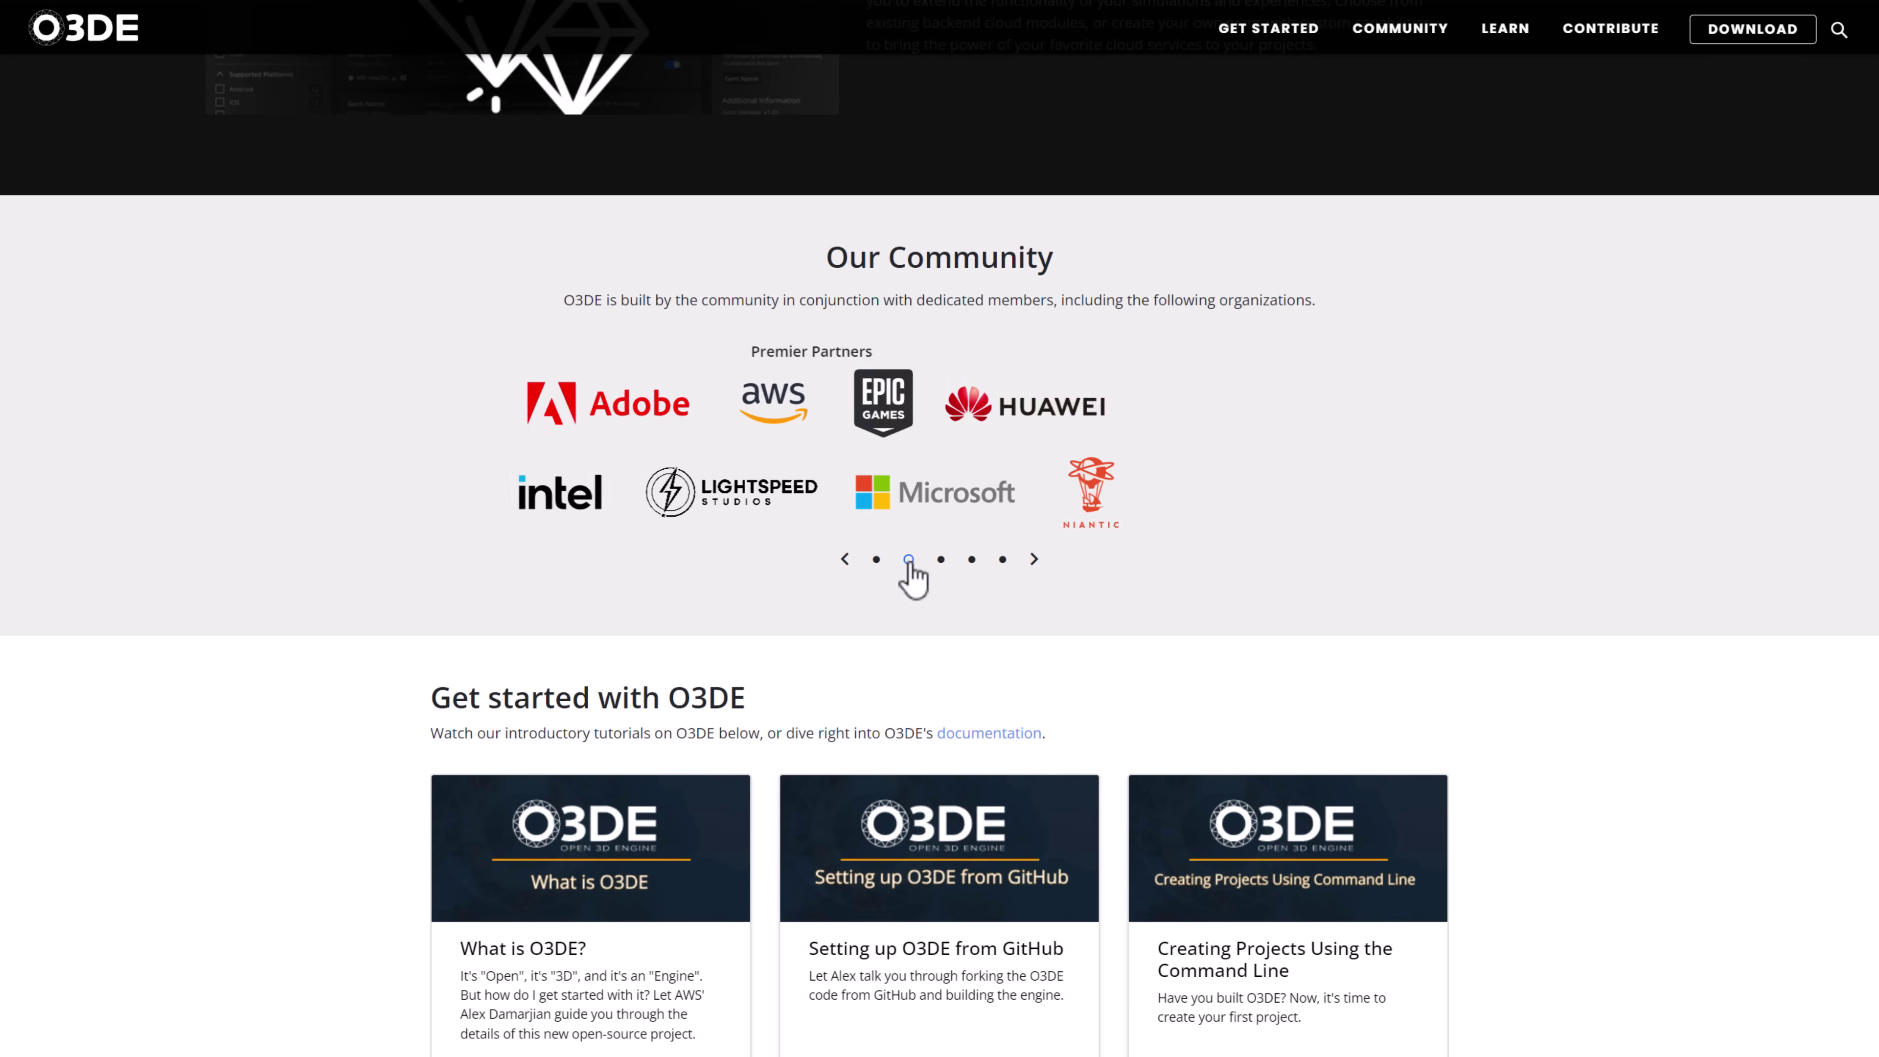
click(939, 560)
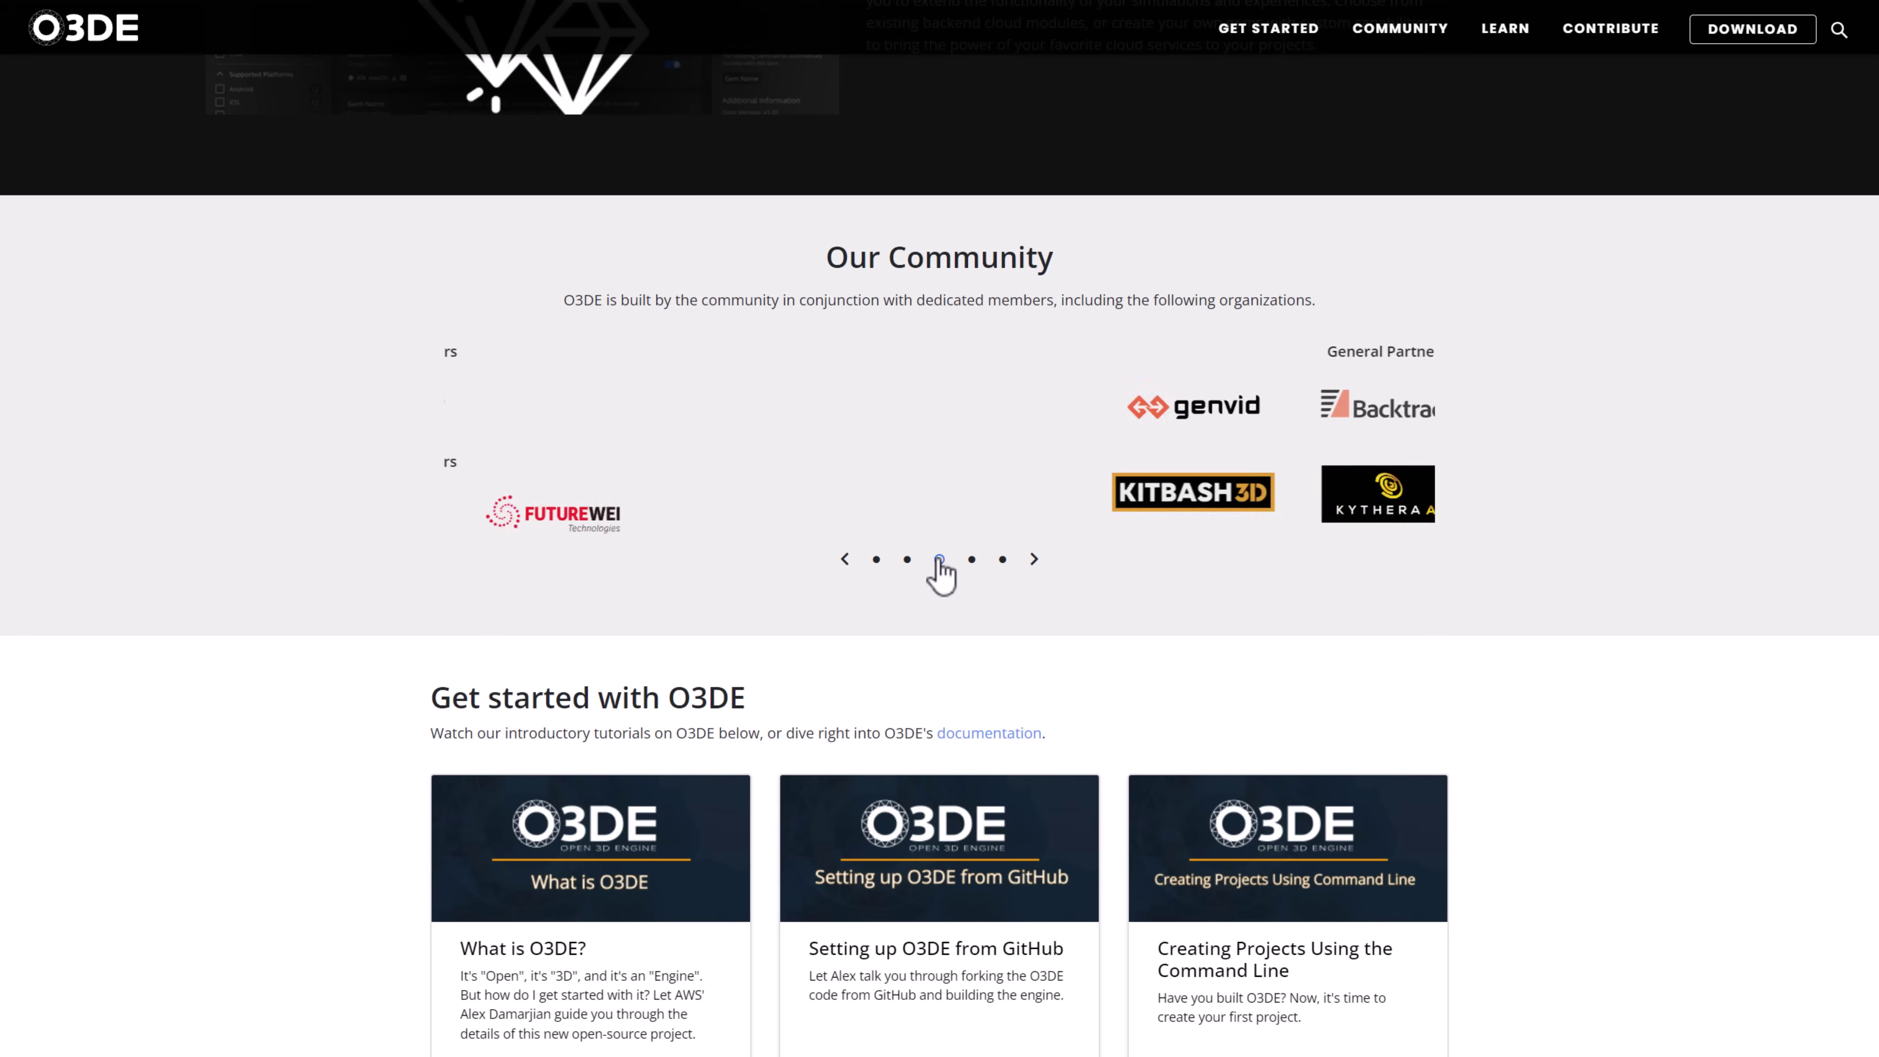
View the remaining General and Associate Partners in the Our Community carousel, return to Premier Partners, and go back up the home page
click(970, 560)
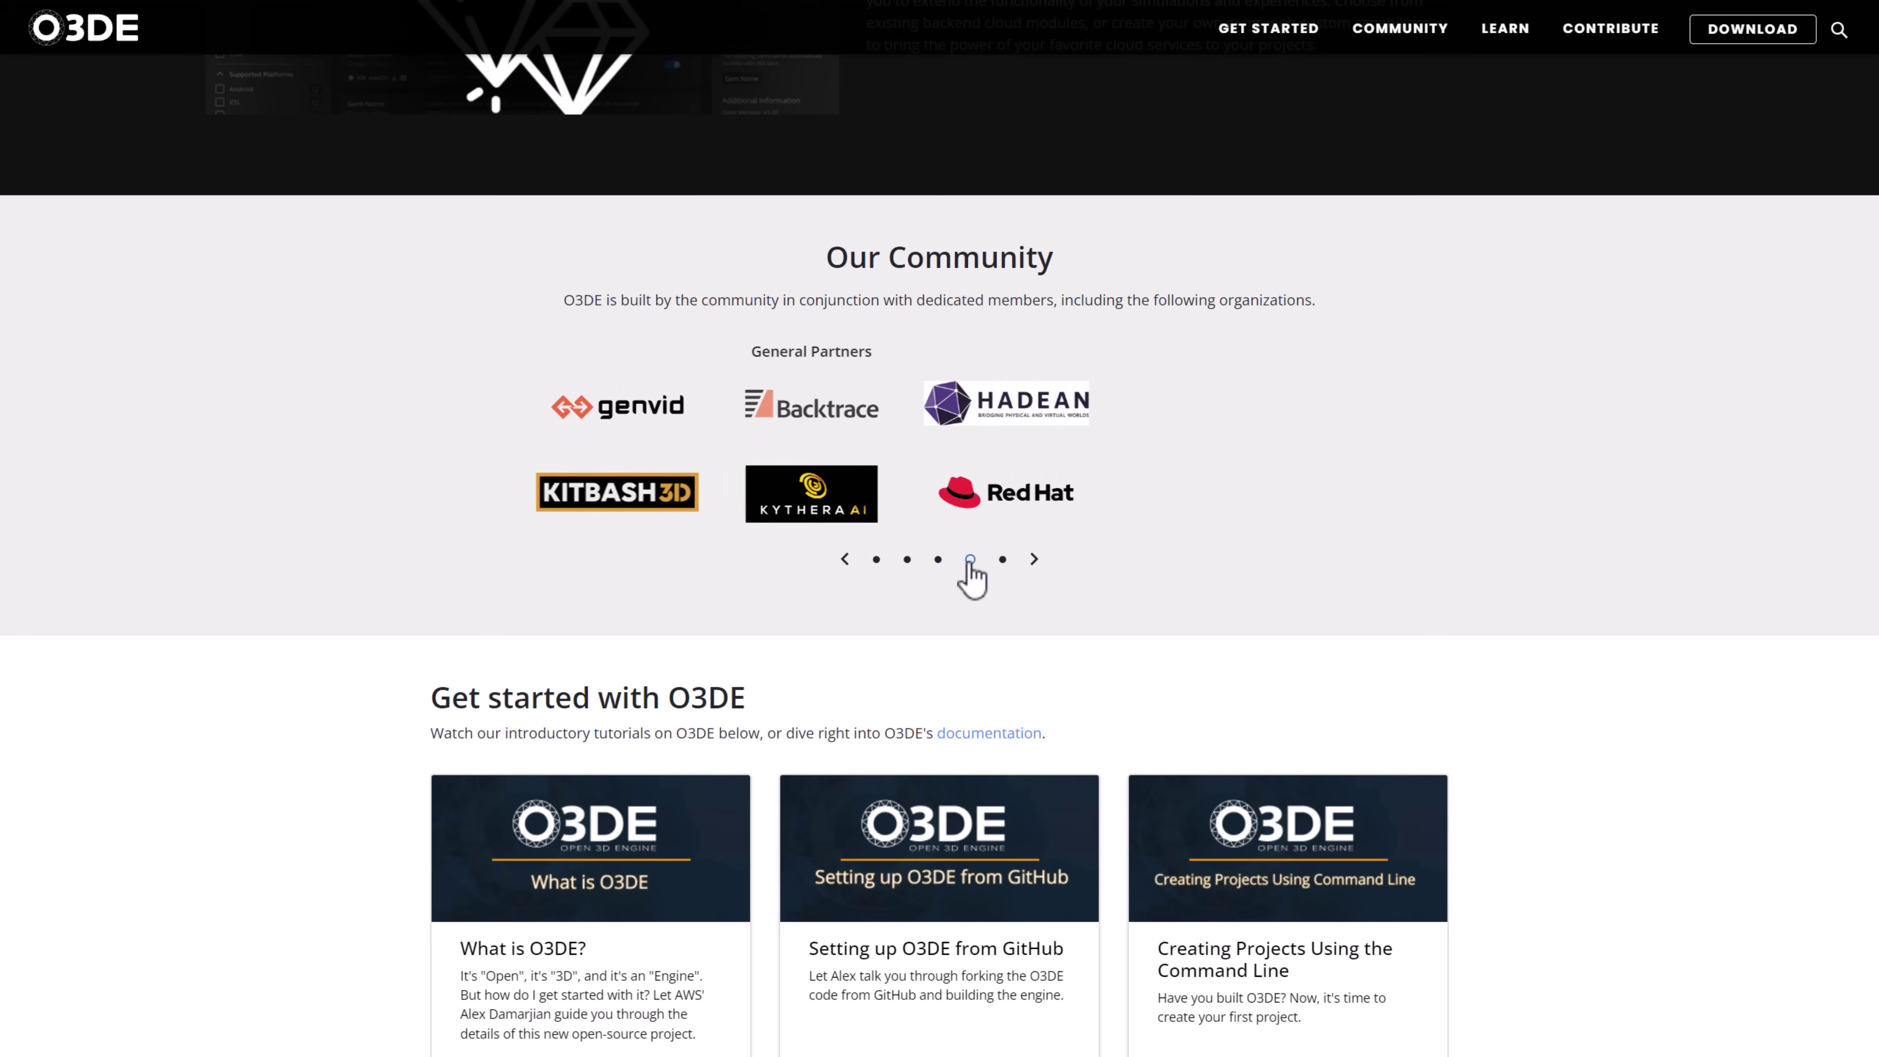
click(1004, 560)
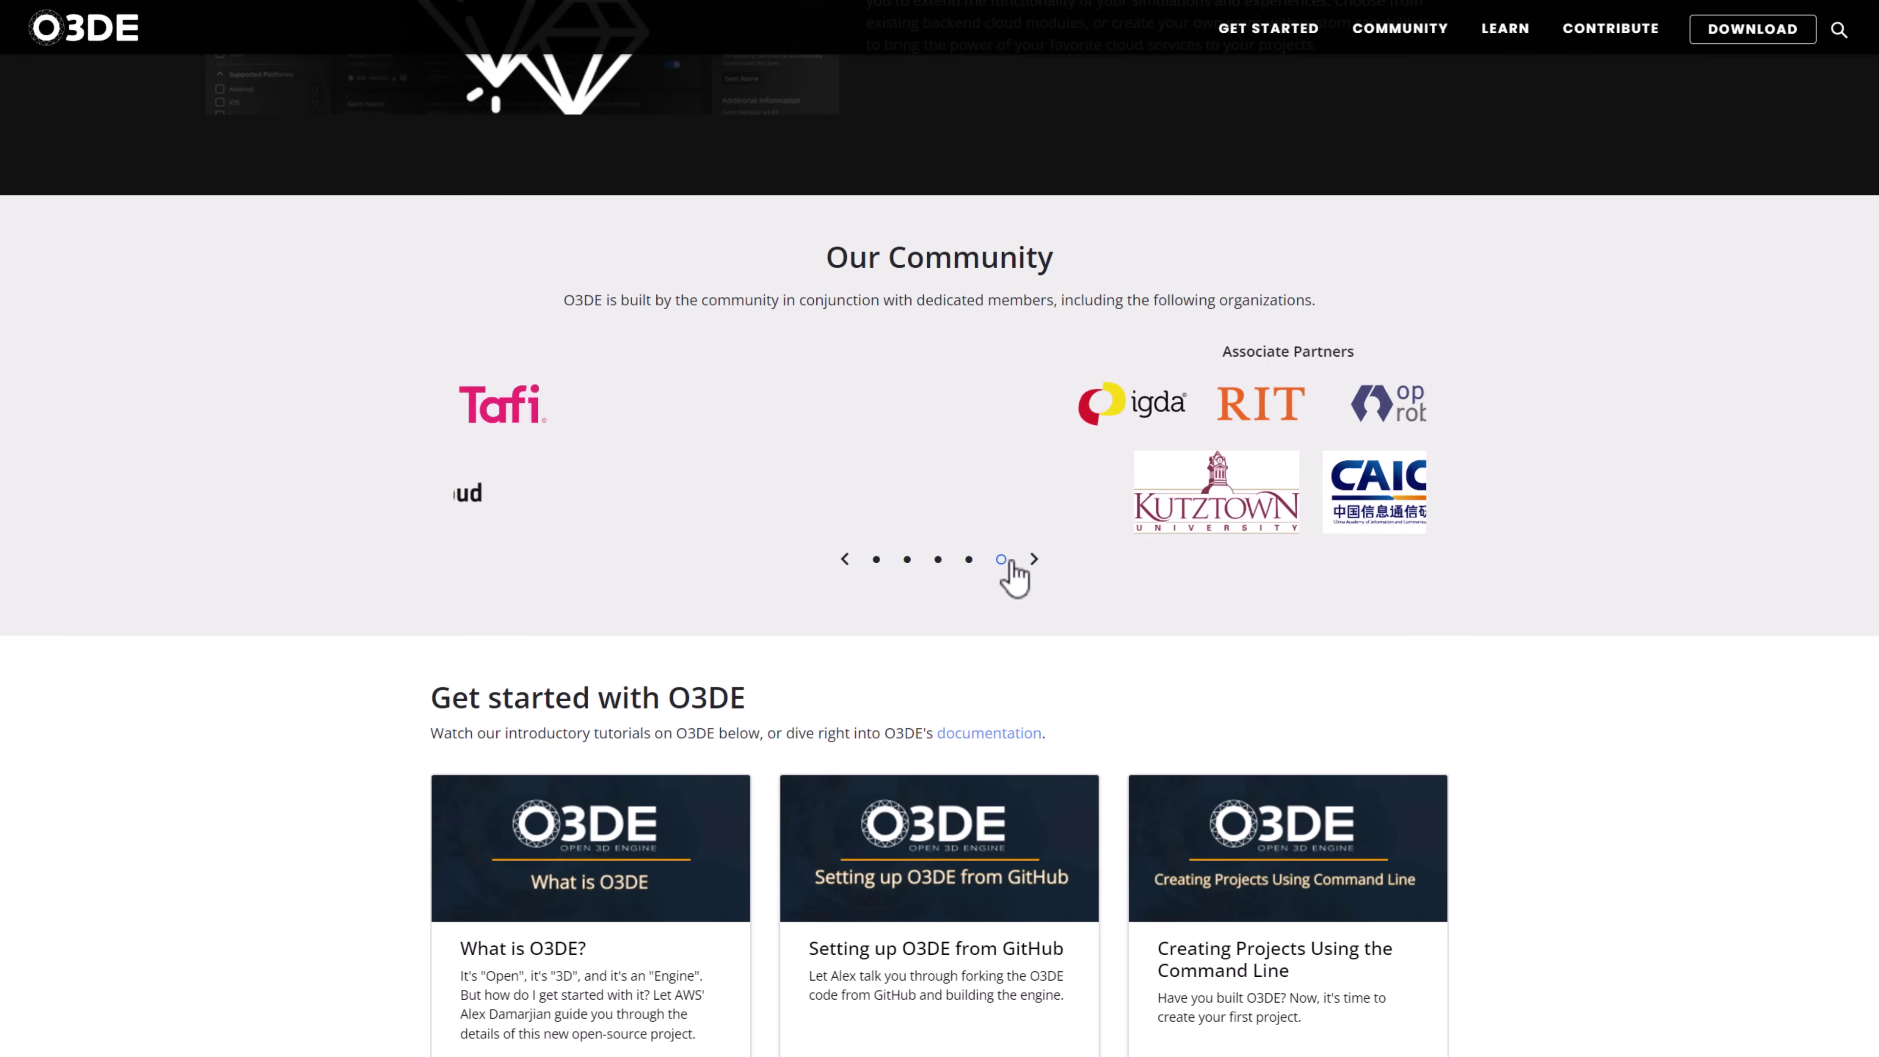
click(845, 560)
click(877, 560)
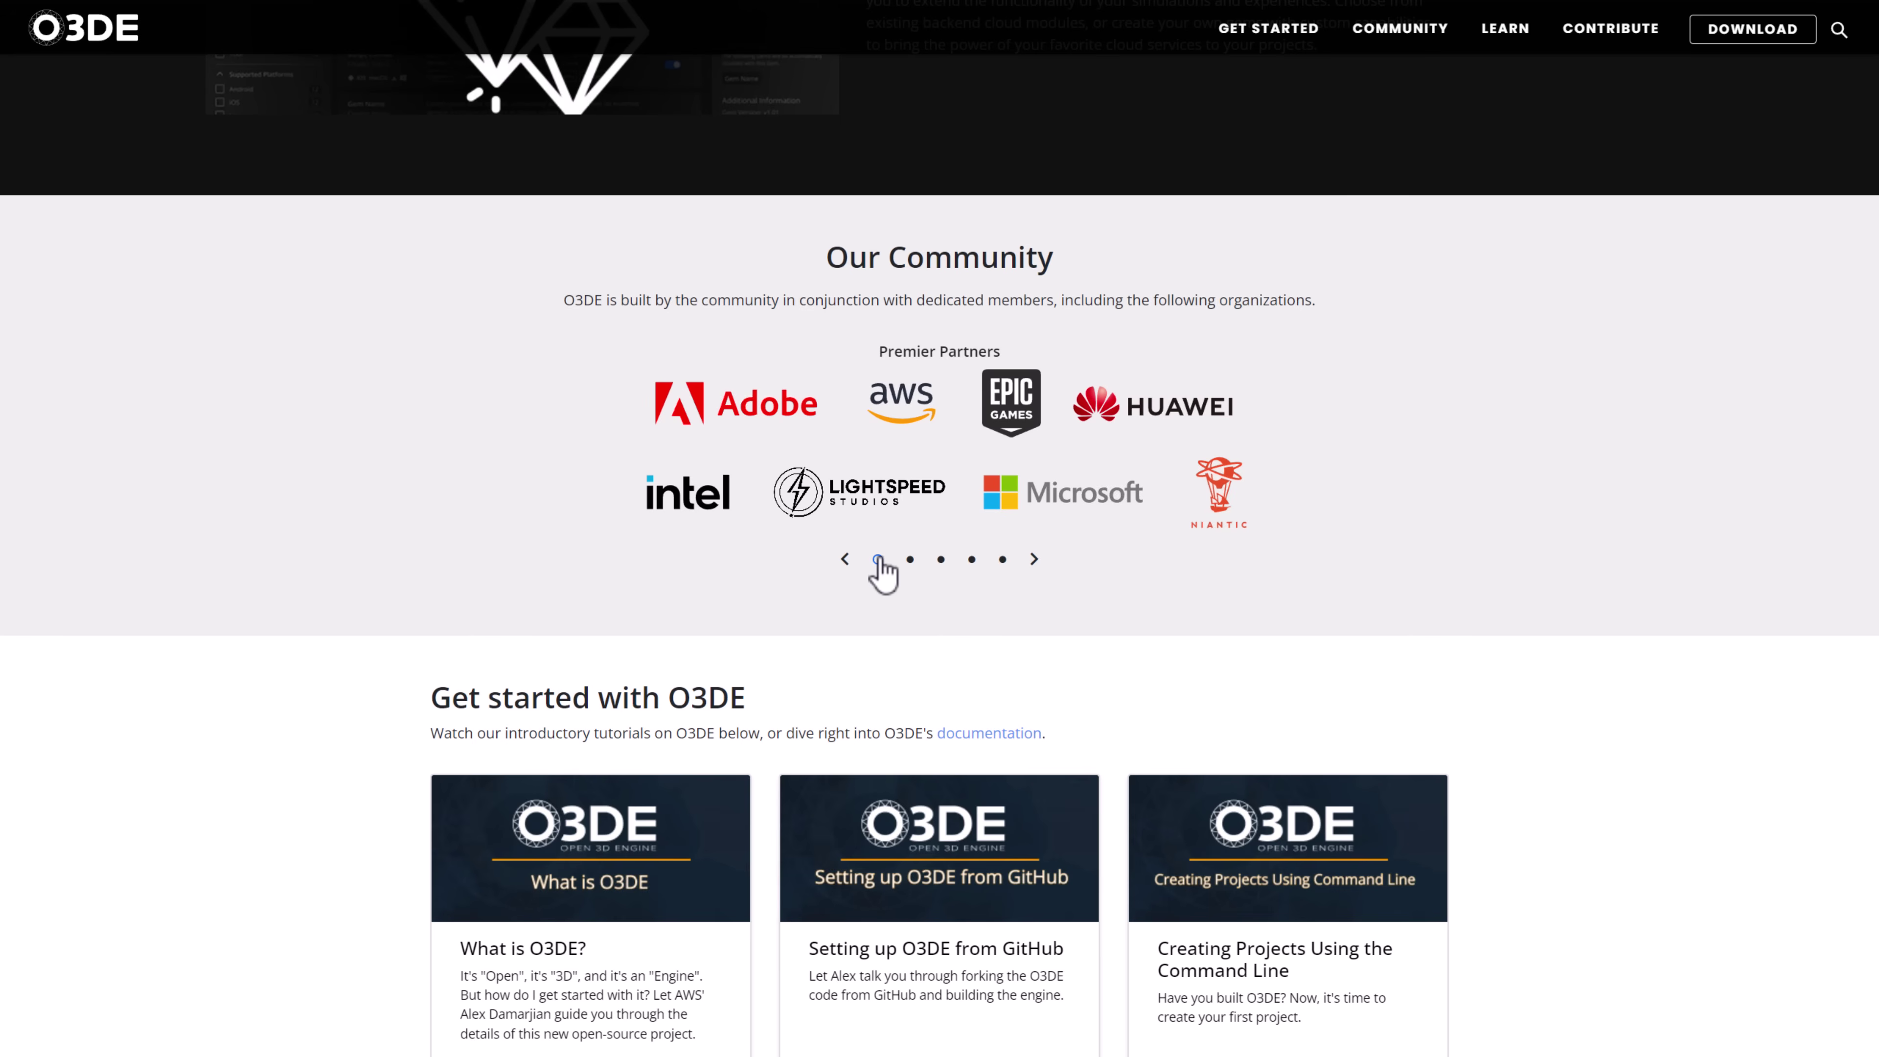
scroll(1464, 525, up, 15)
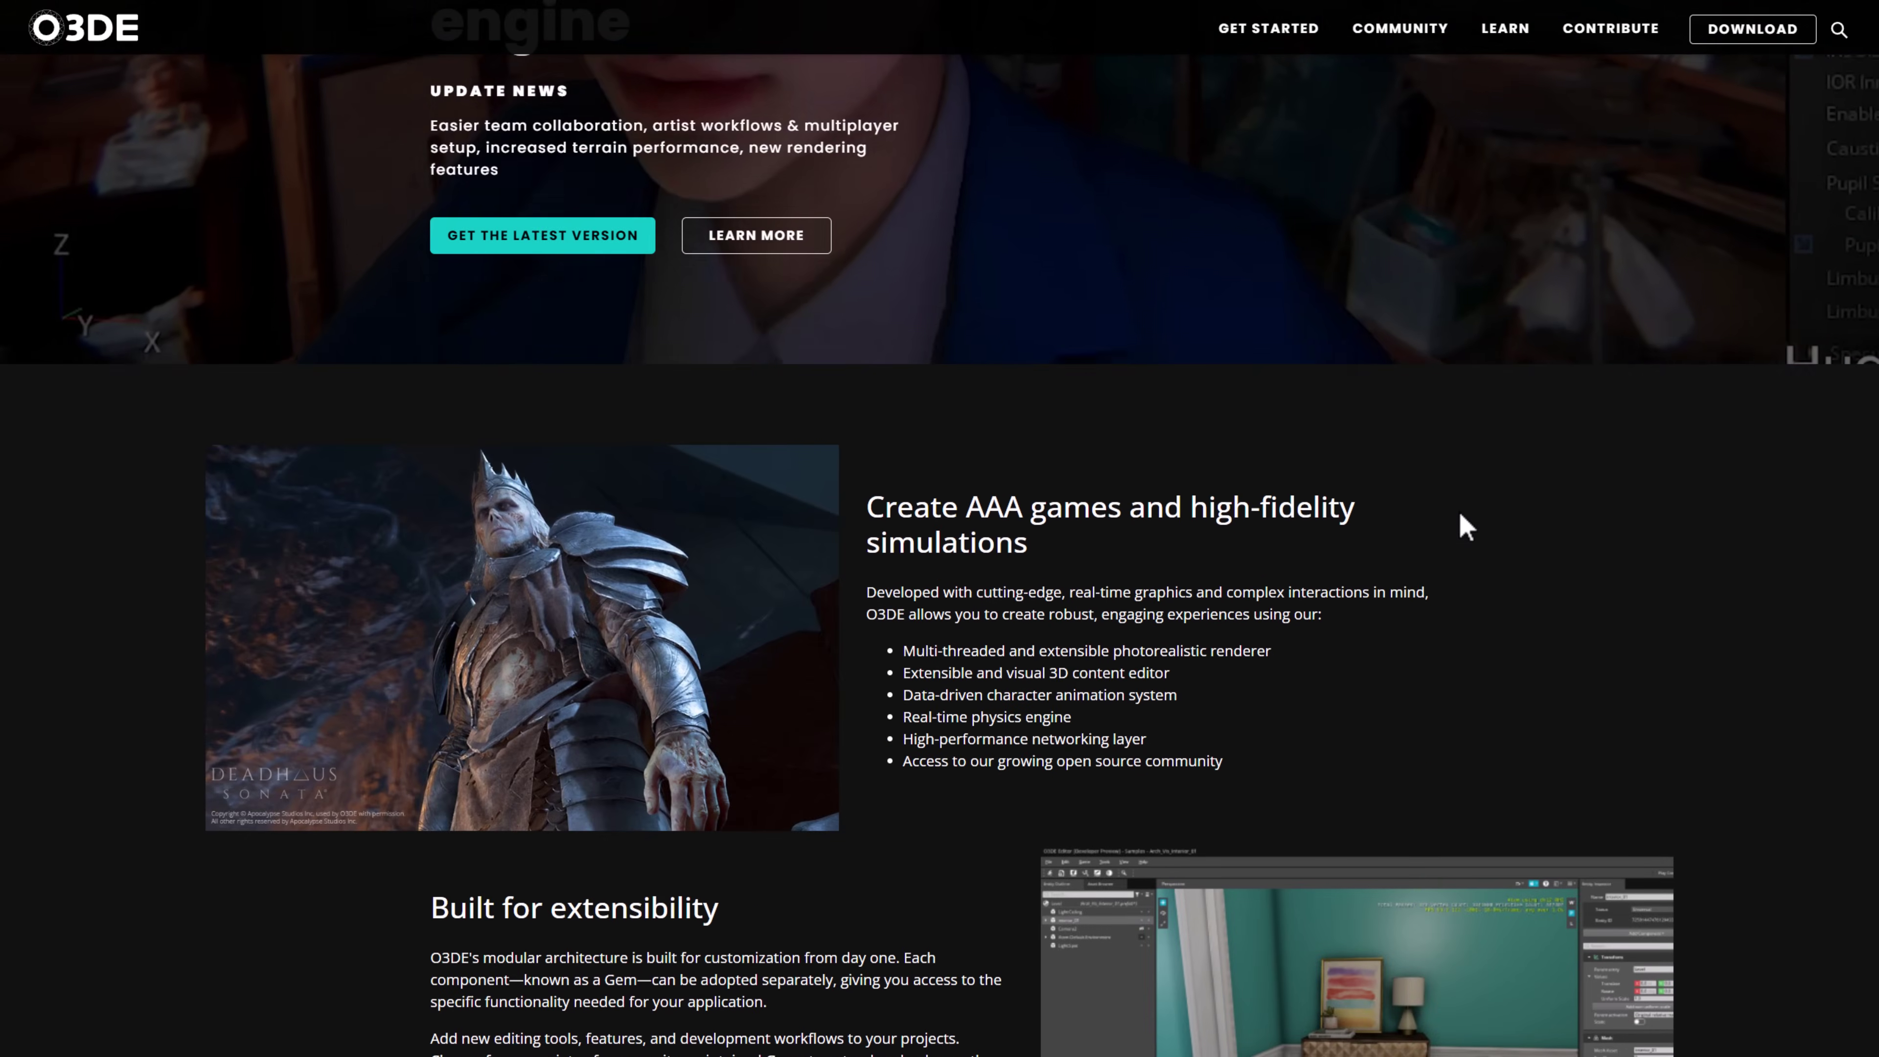
scroll(1457, 518, up, 5)
scroll(1458, 537, up, 5)
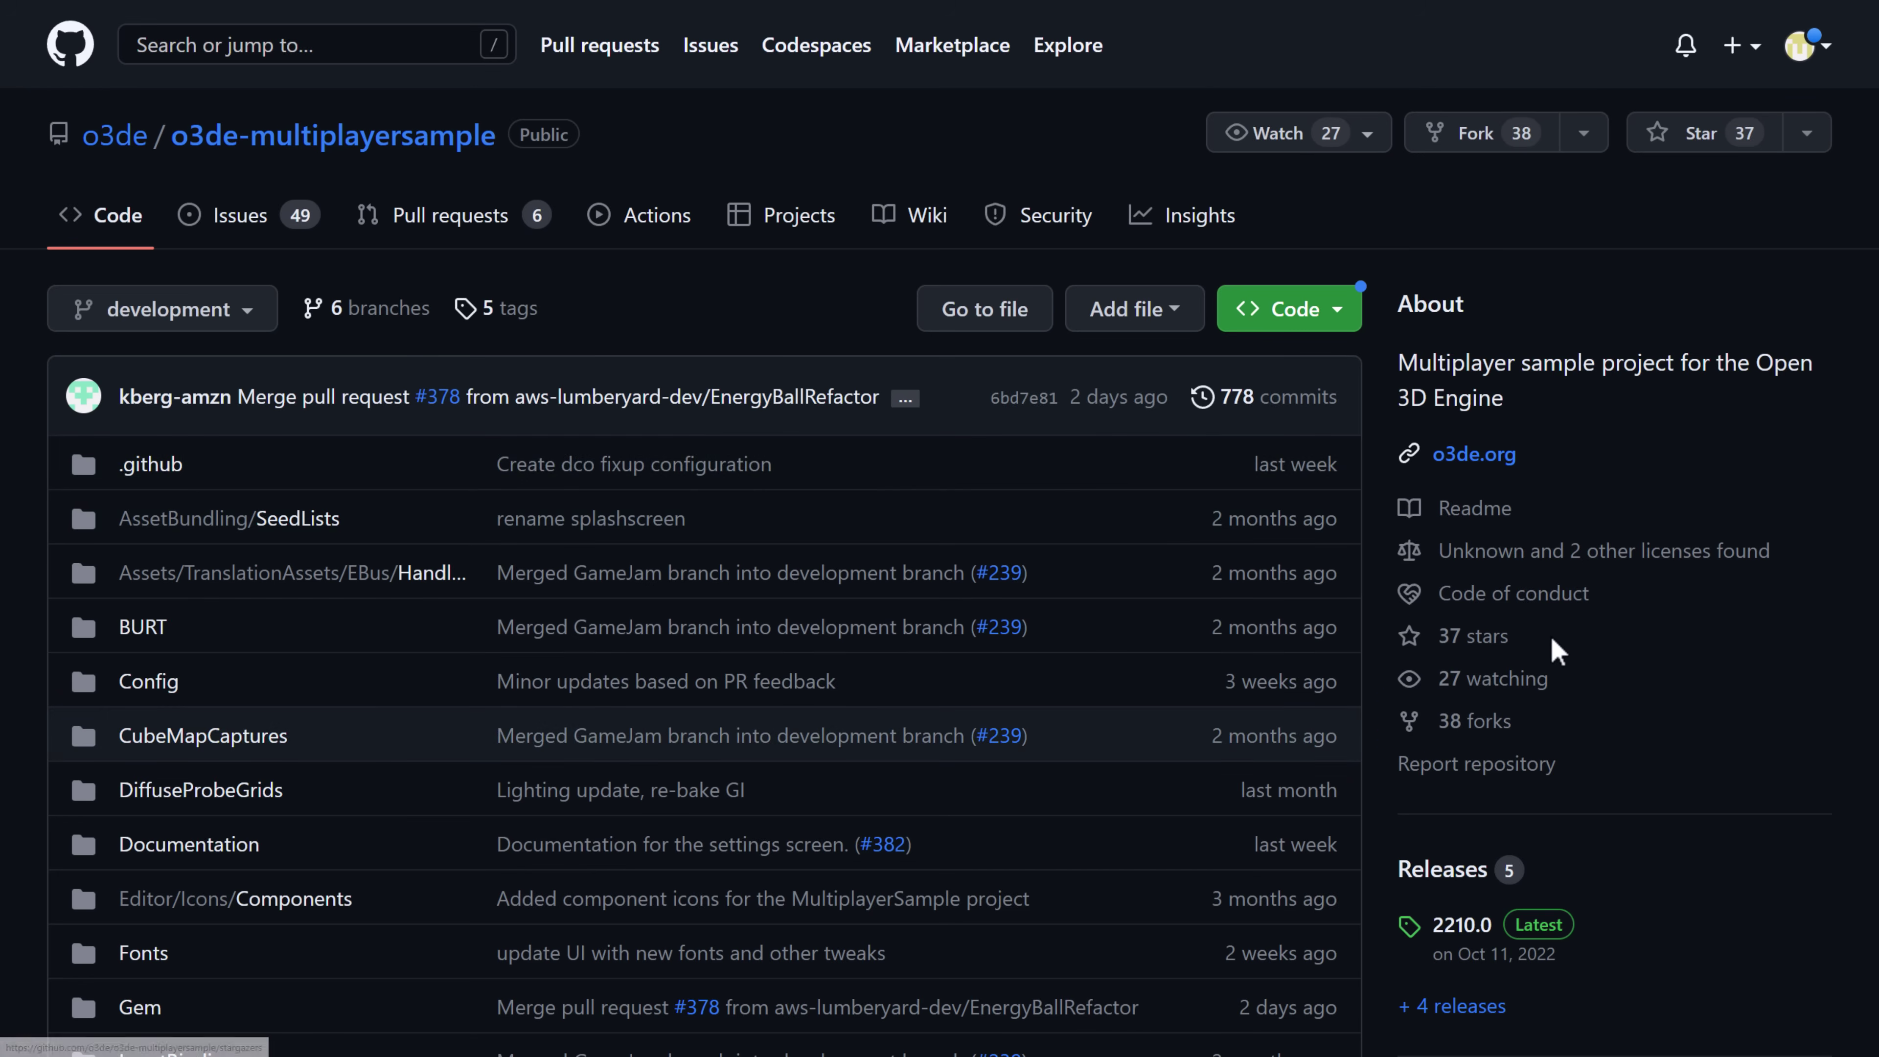
Look through the o3de-multiplayersample repository's file list on GitHub and view the list of its licenses
scroll(828, 570, down, 6)
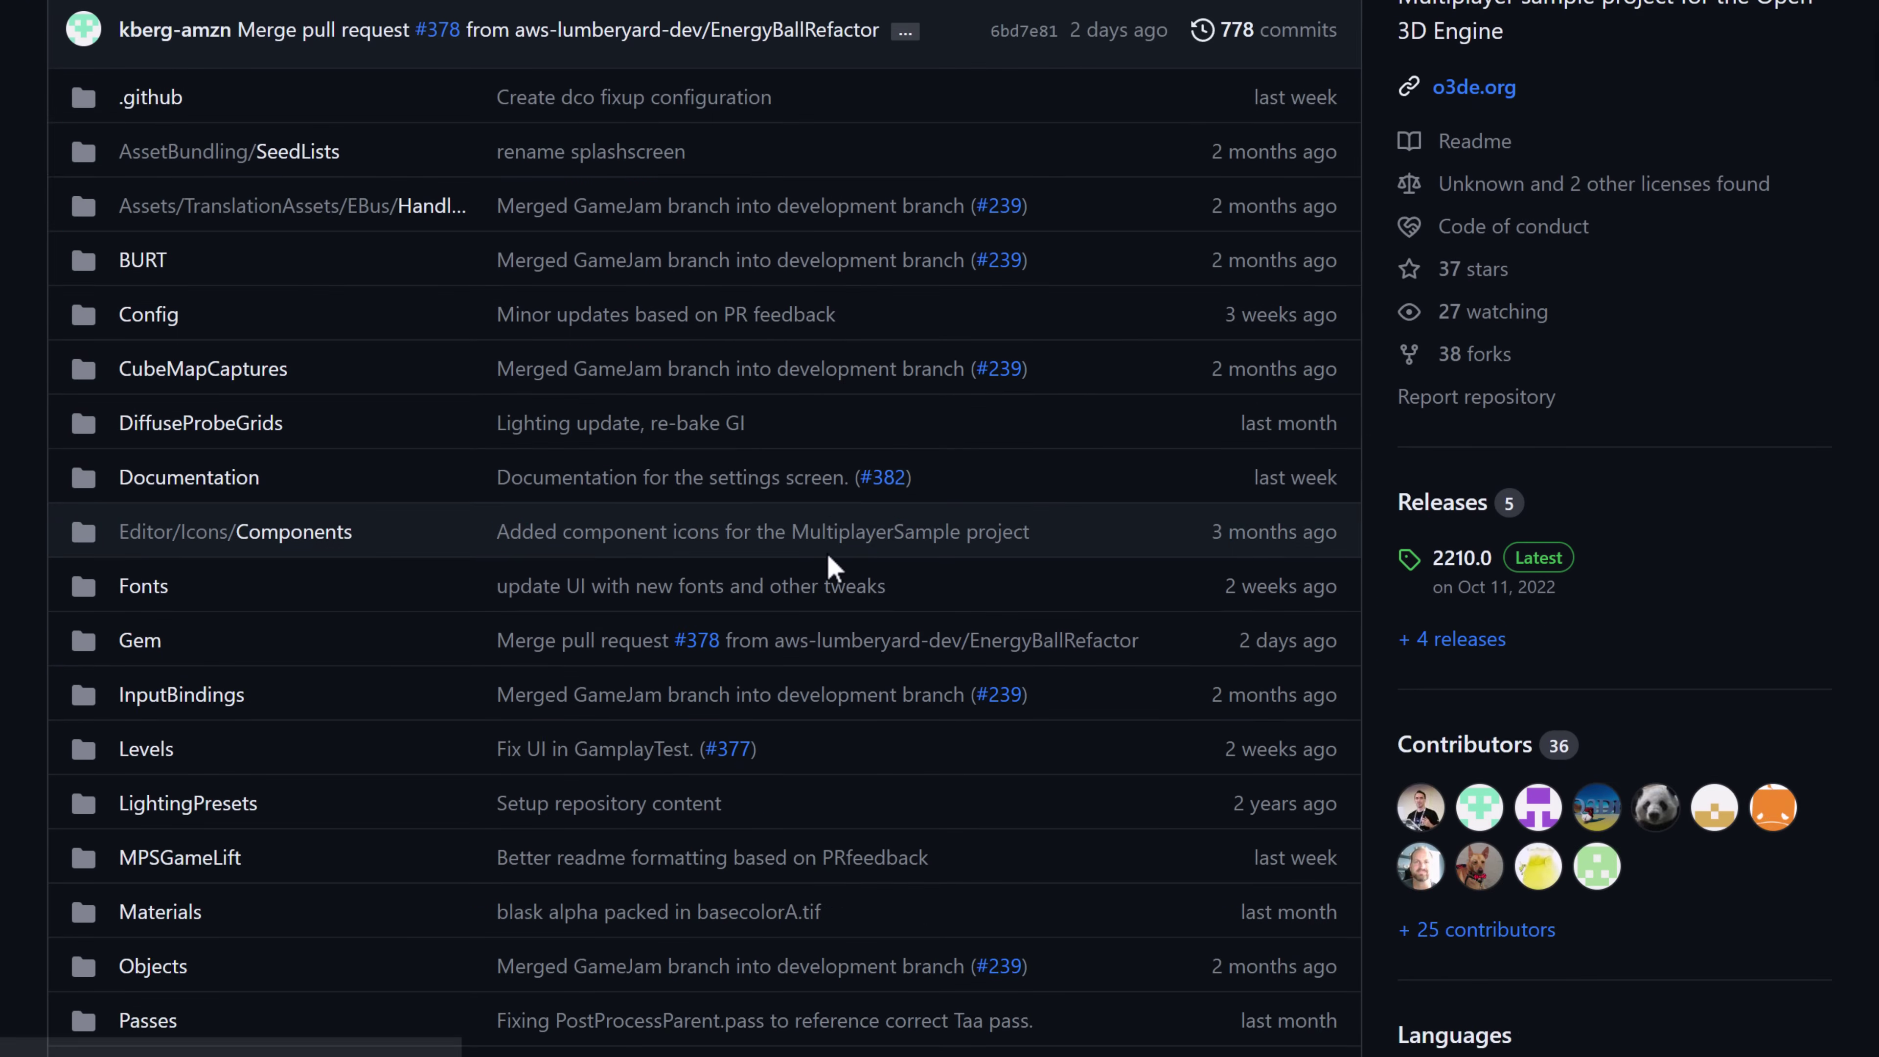
scroll(827, 556, down, 6)
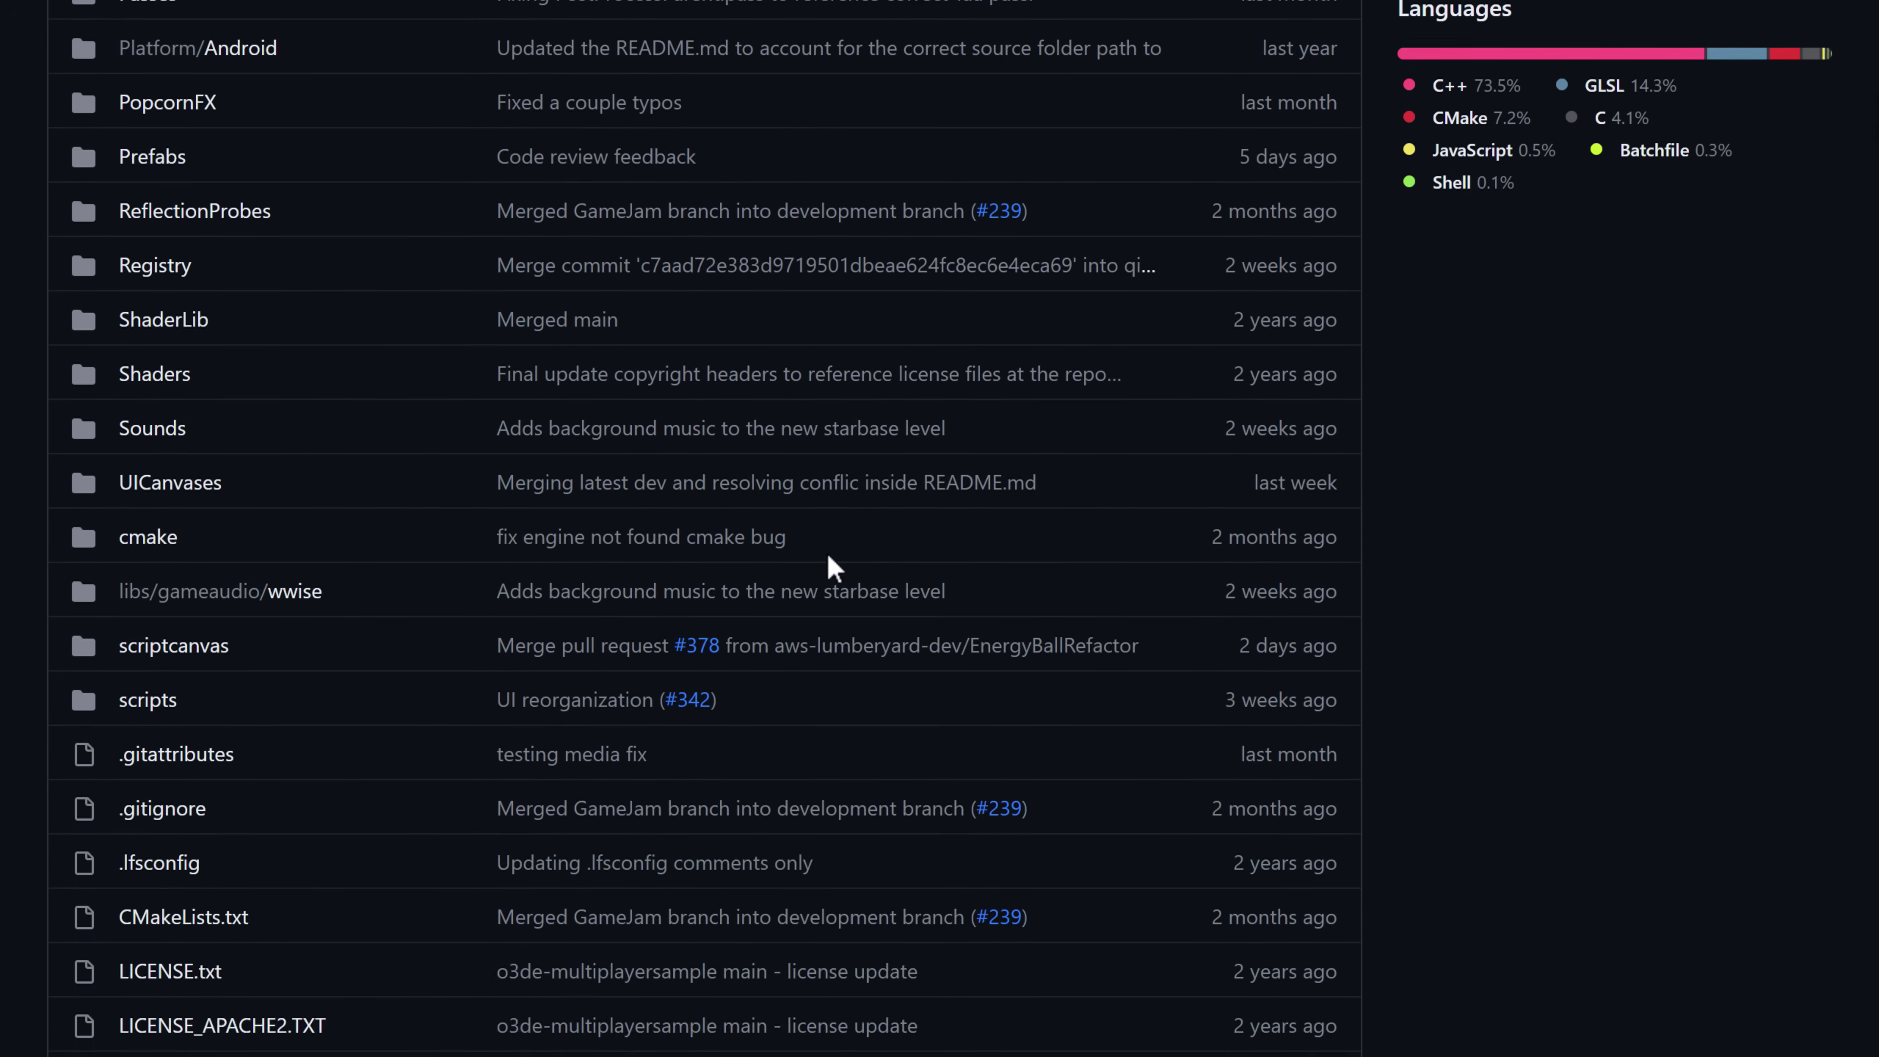
scroll(1430, 453, up, 6)
scroll(1513, 404, up, 4)
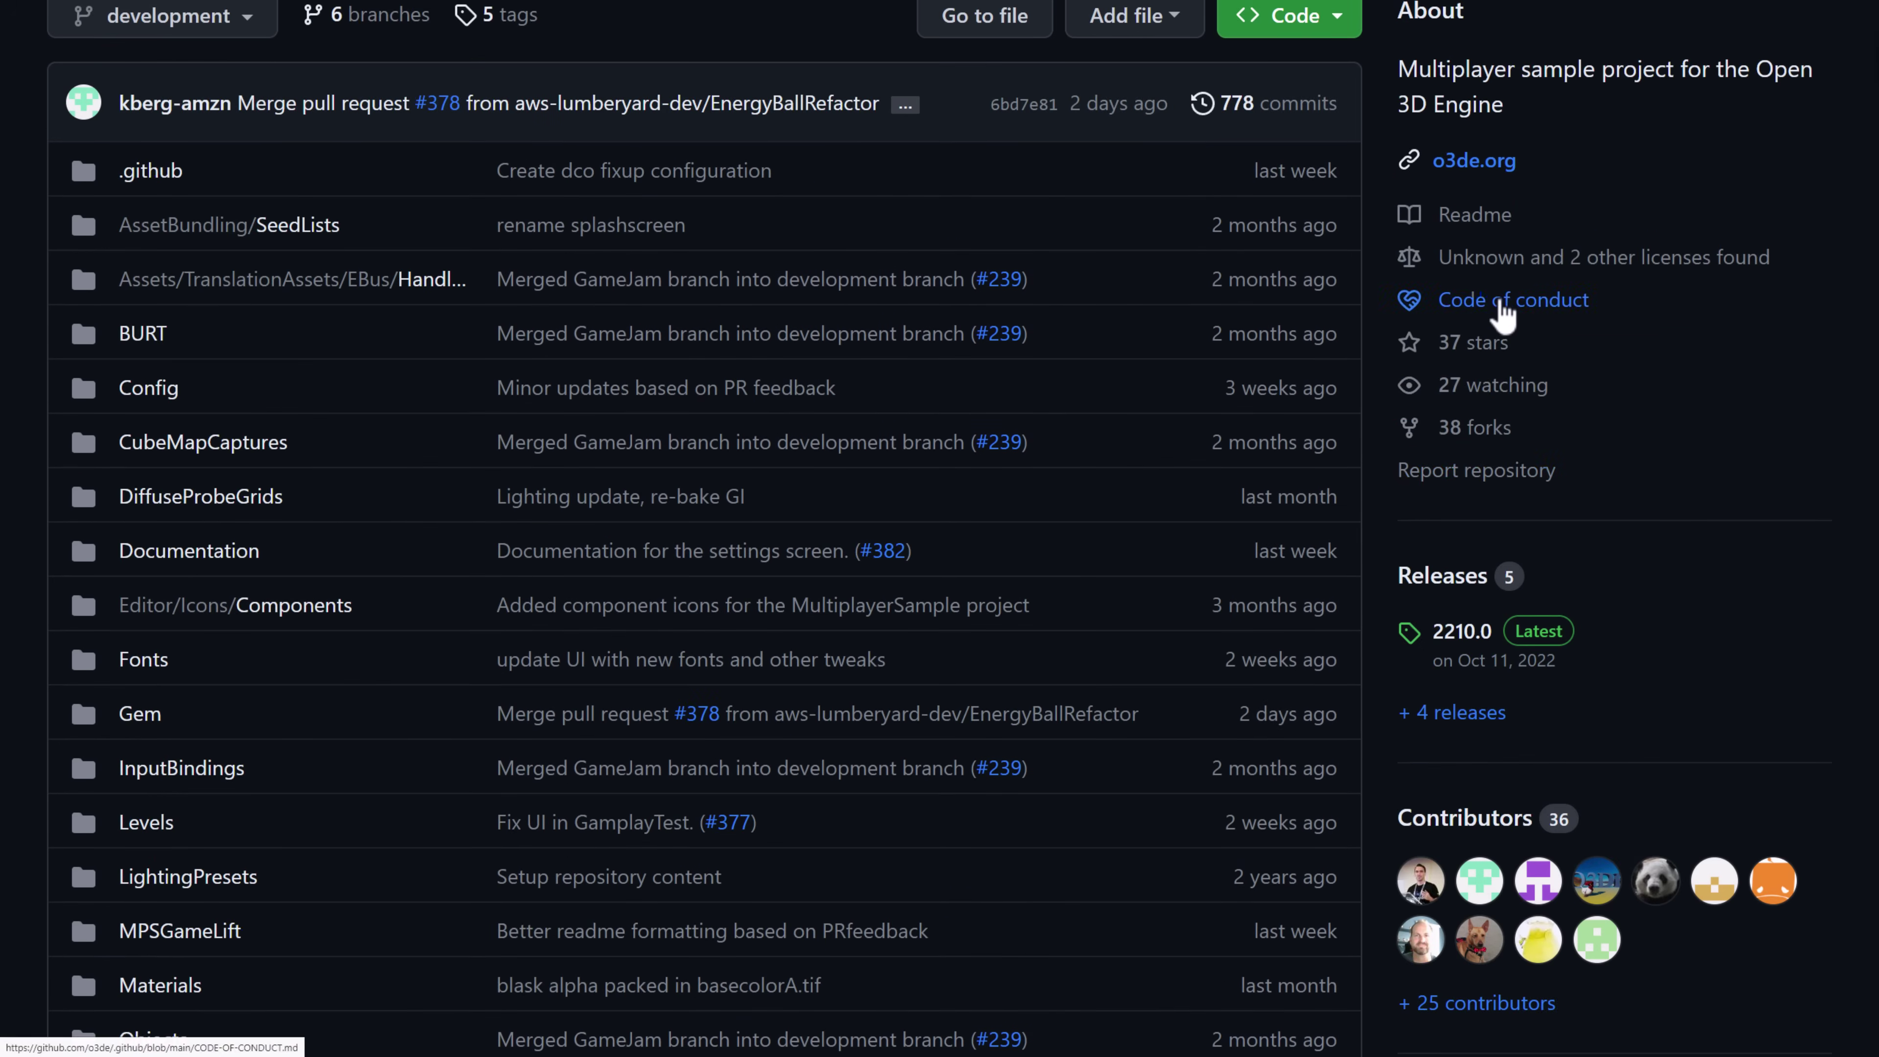
scroll(1516, 362, up, 2)
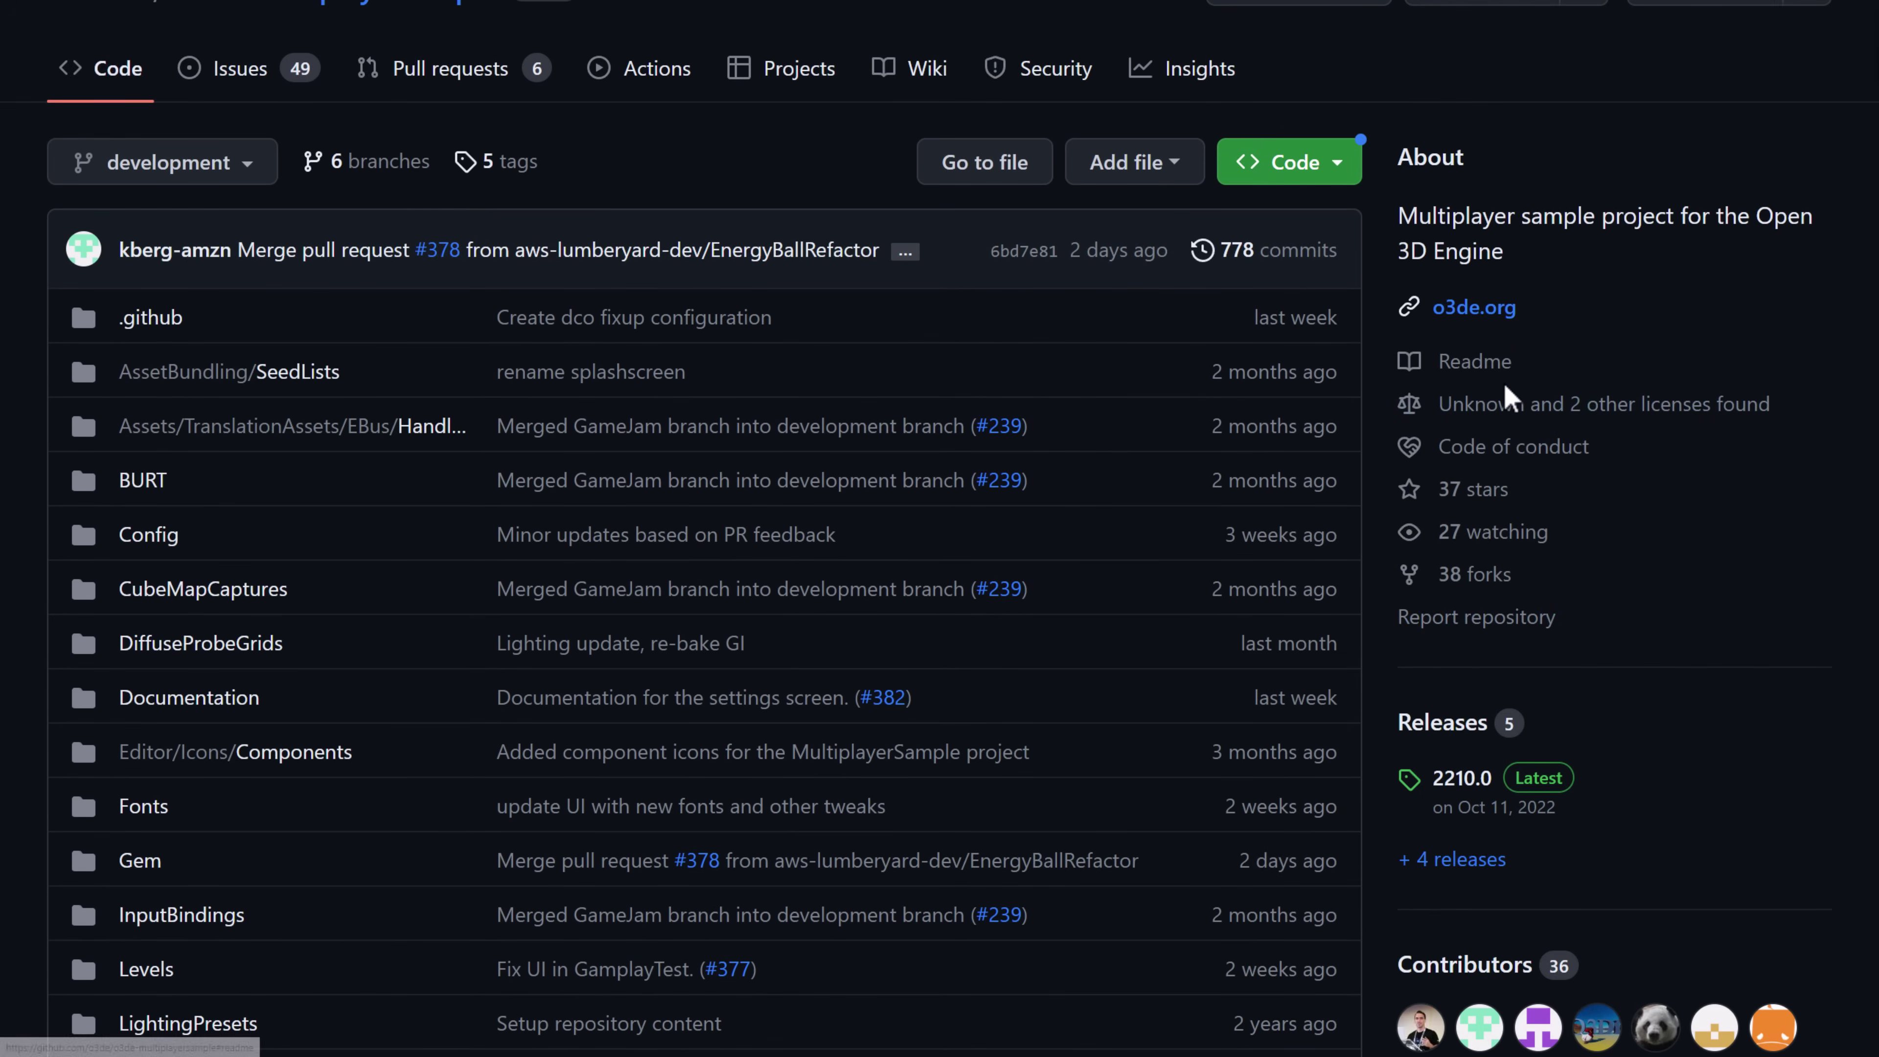
click(1531, 407)
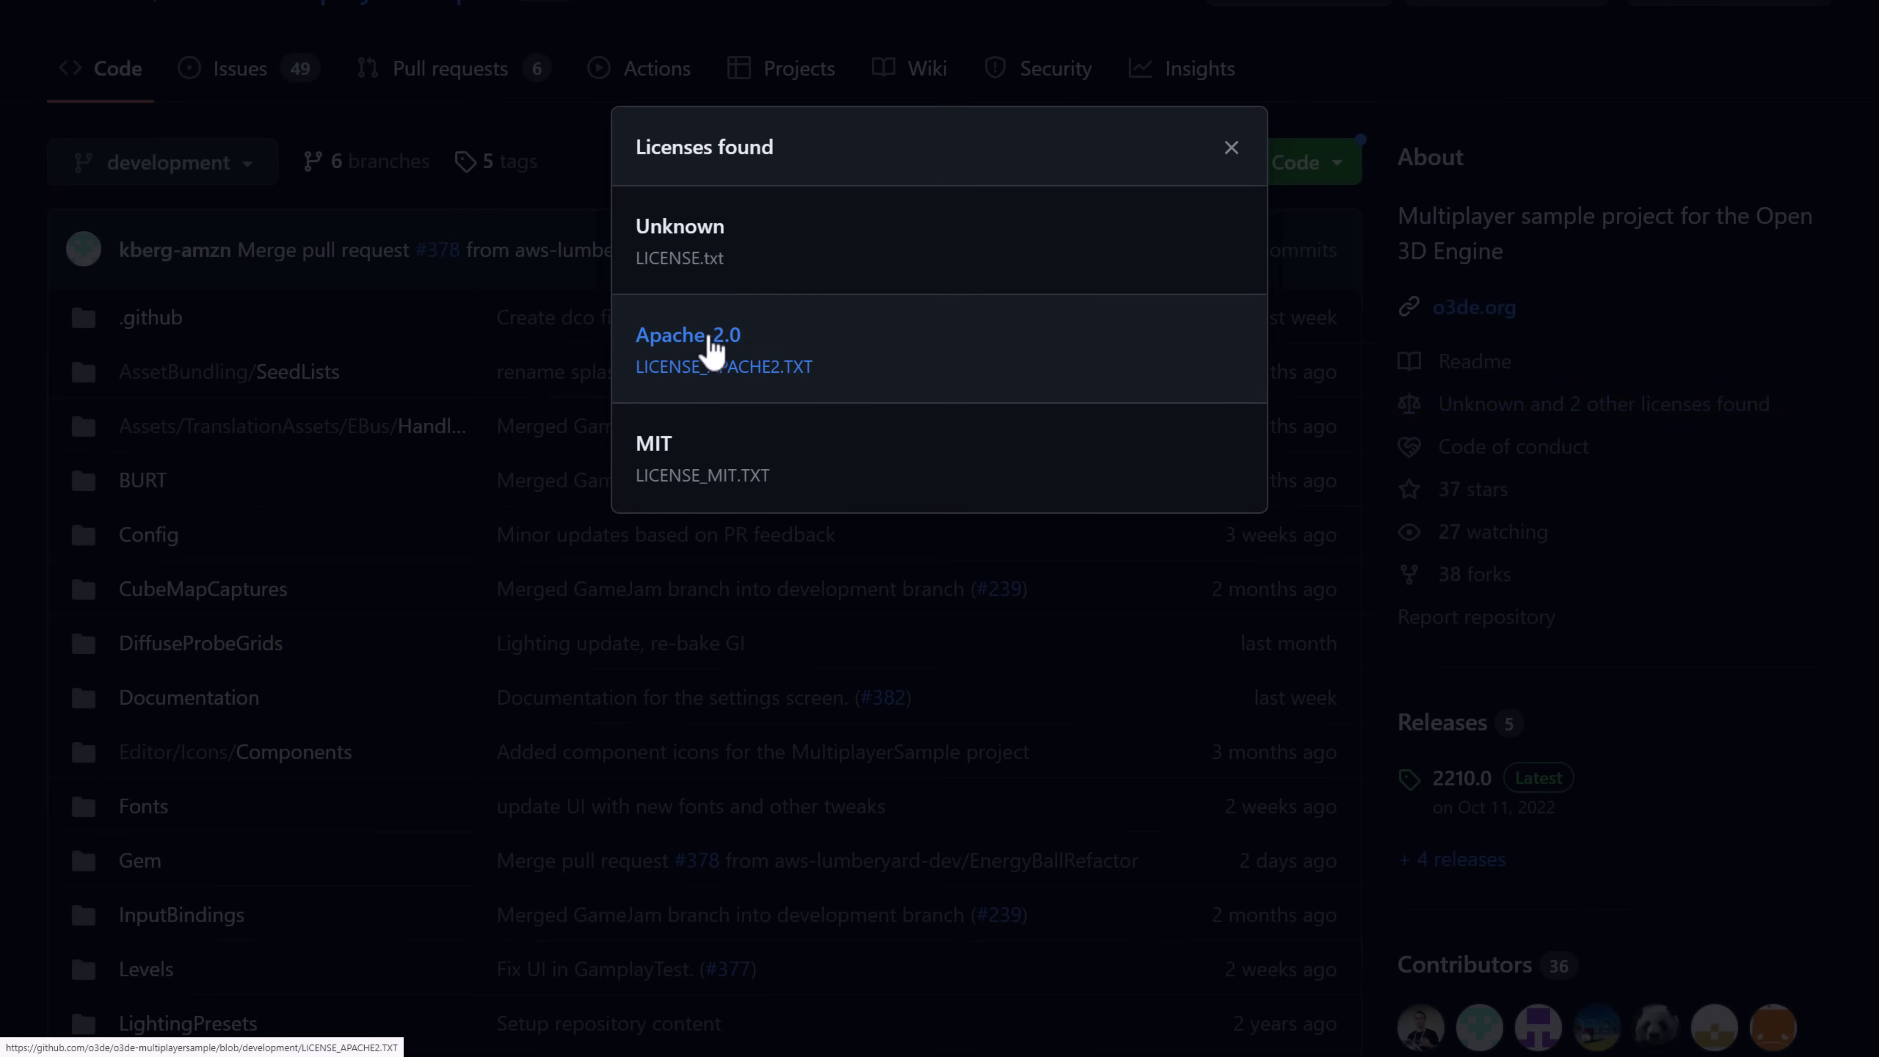
click(1230, 150)
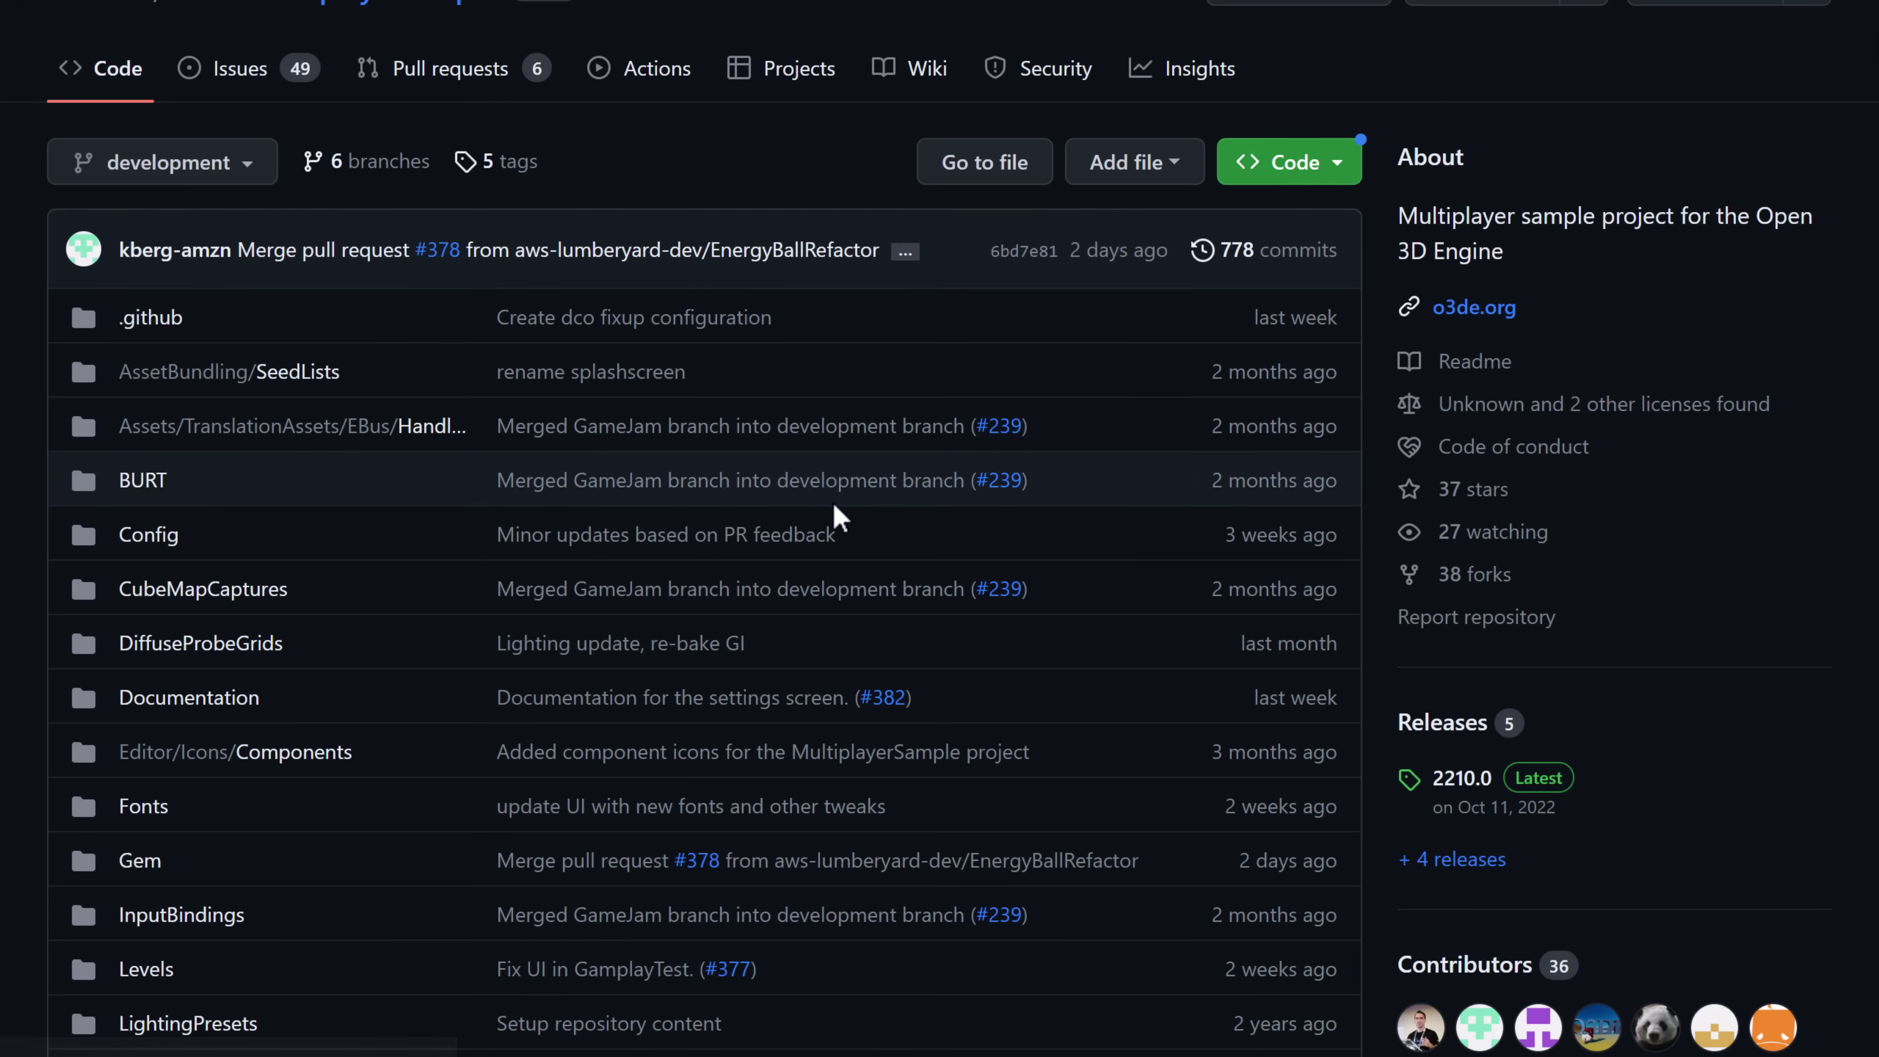
Read the repository's README from the game overview through the cloning instructions to Step 2 on registering the engine, project and Gems
scroll(839, 504, down, 5)
scroll(835, 485, down, 15)
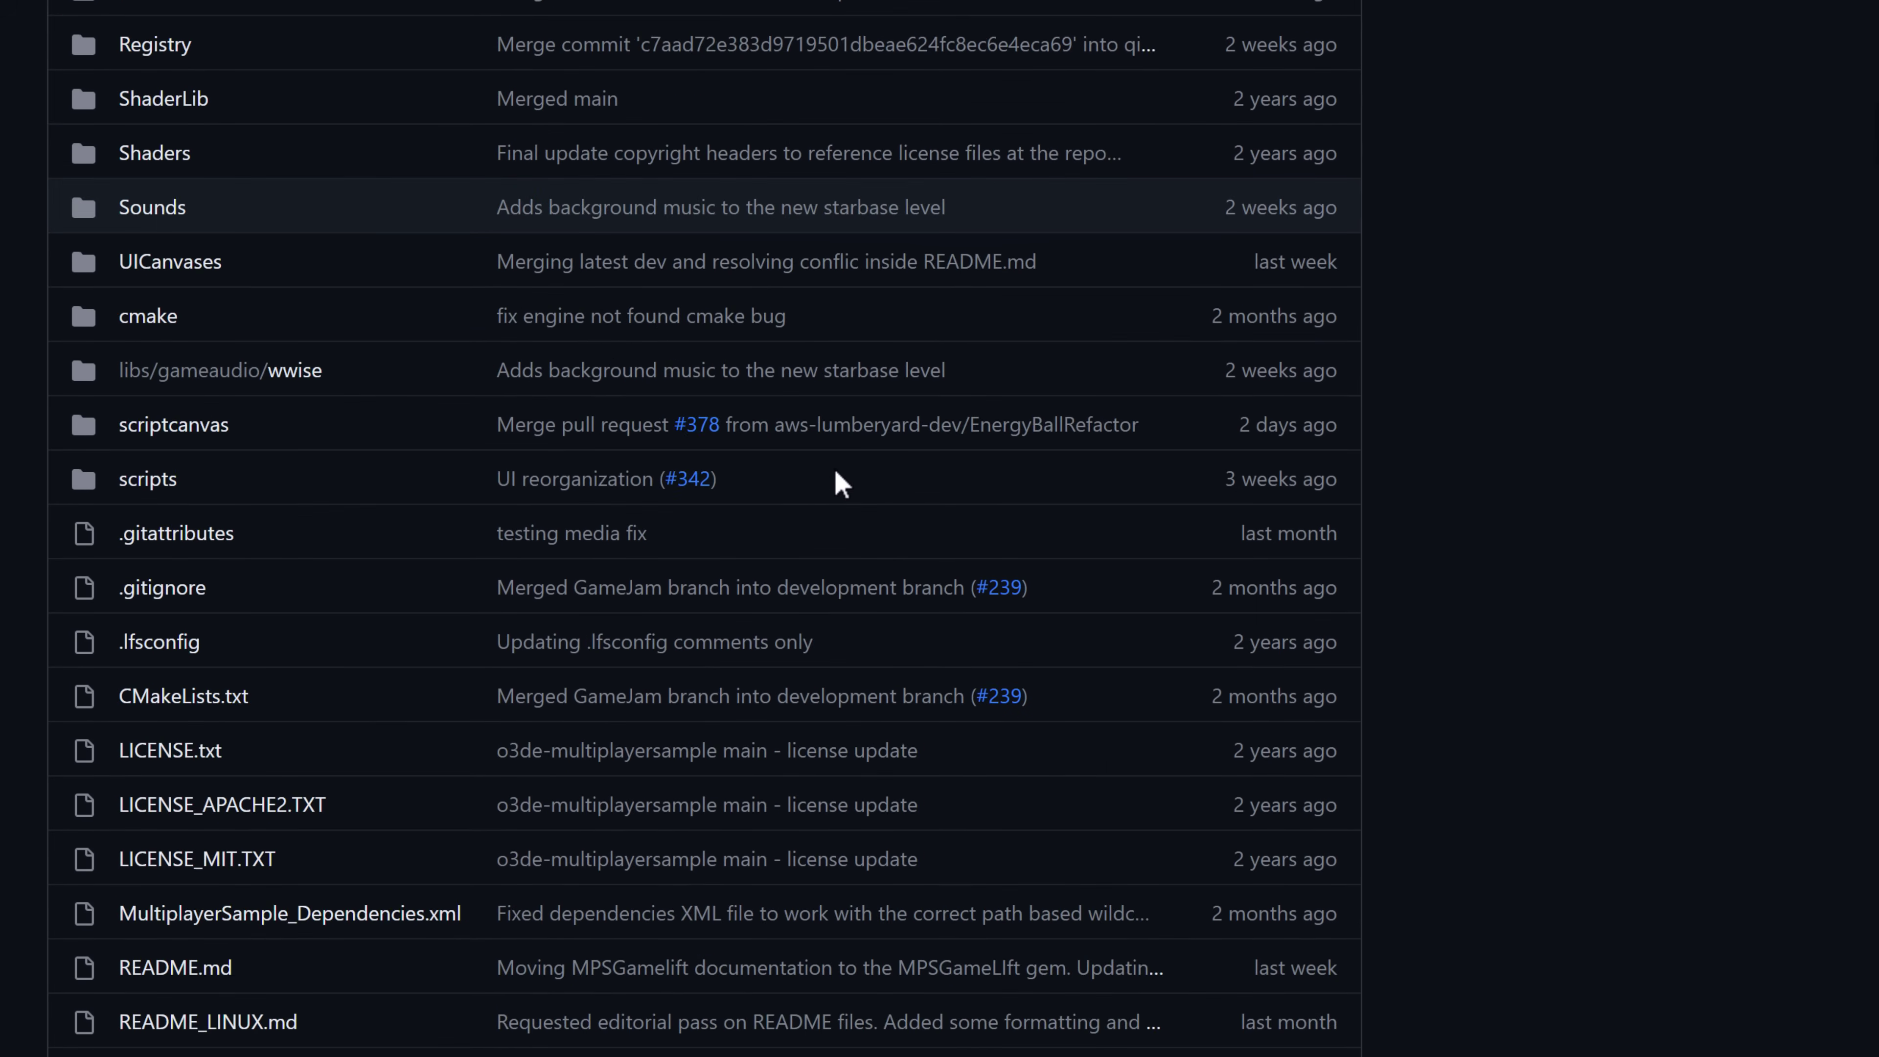
scroll(834, 467, down, 15)
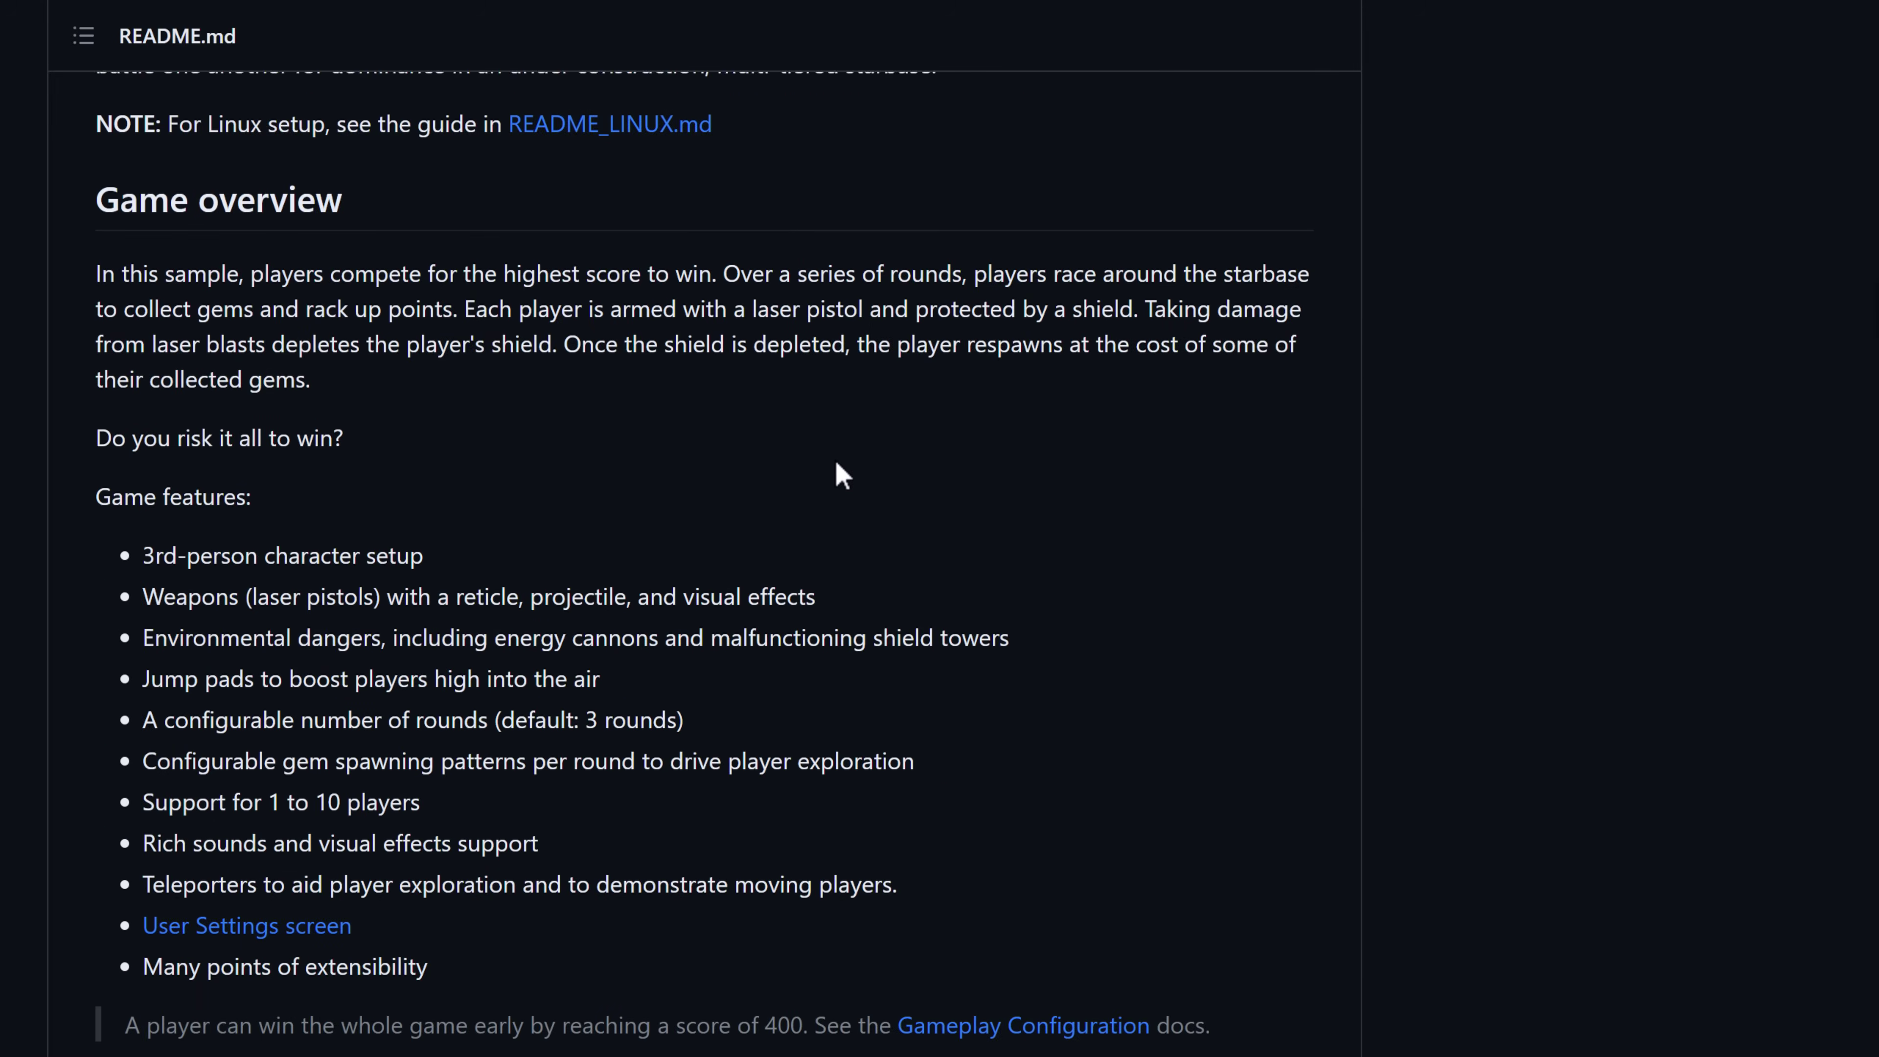
scroll(813, 472, down, 20)
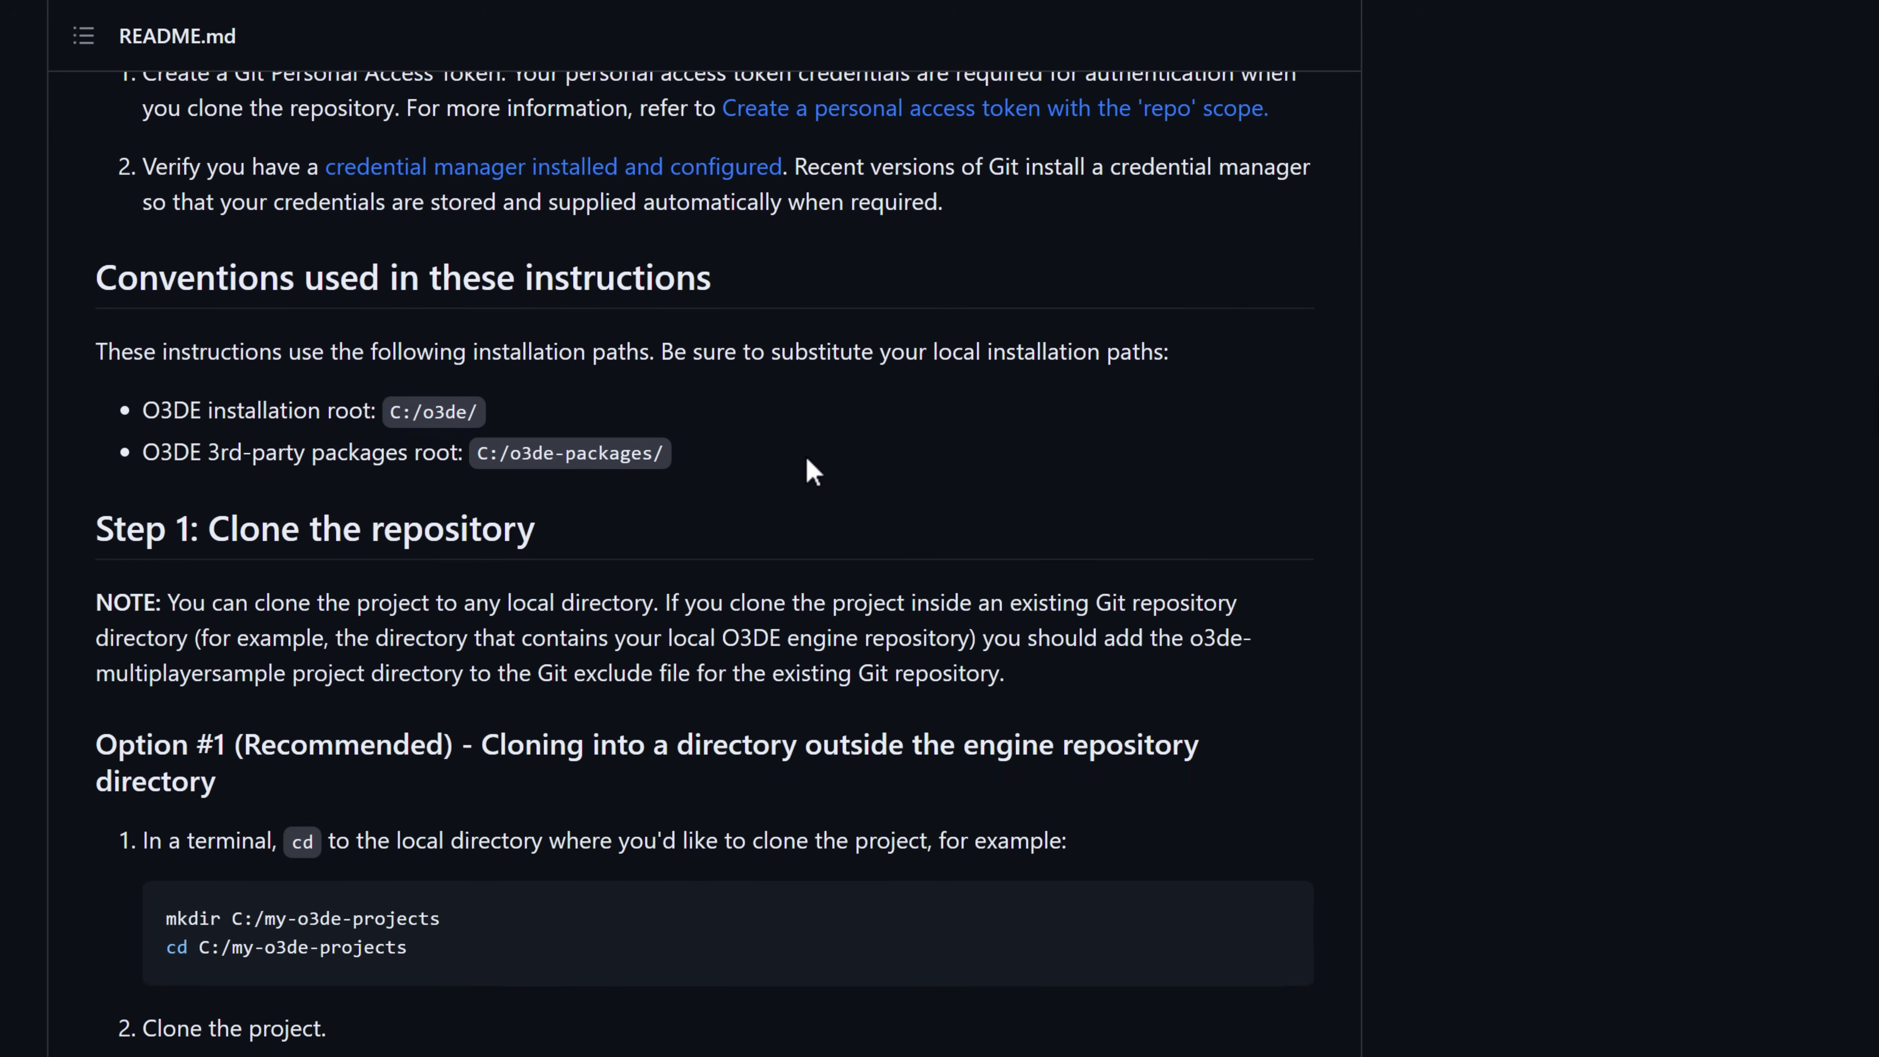
scroll(358, 352, down, 10)
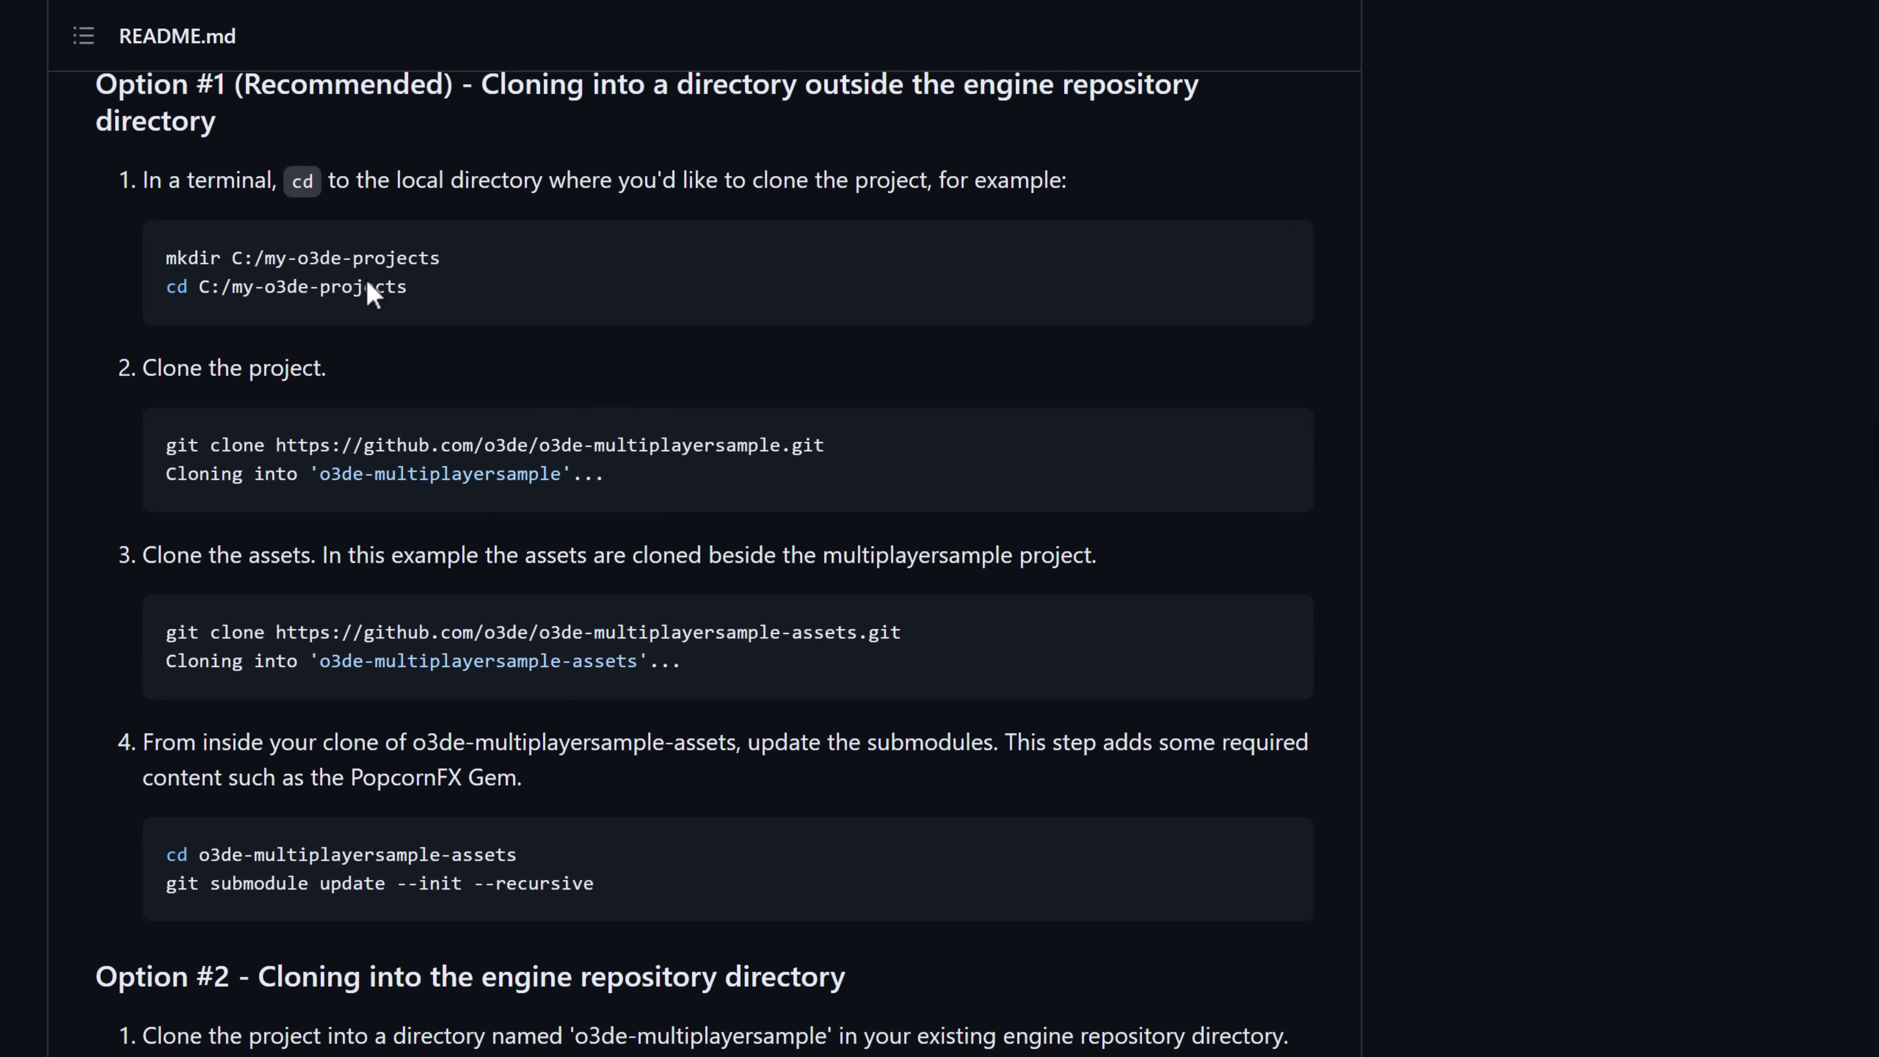
scroll(611, 503, down, 12)
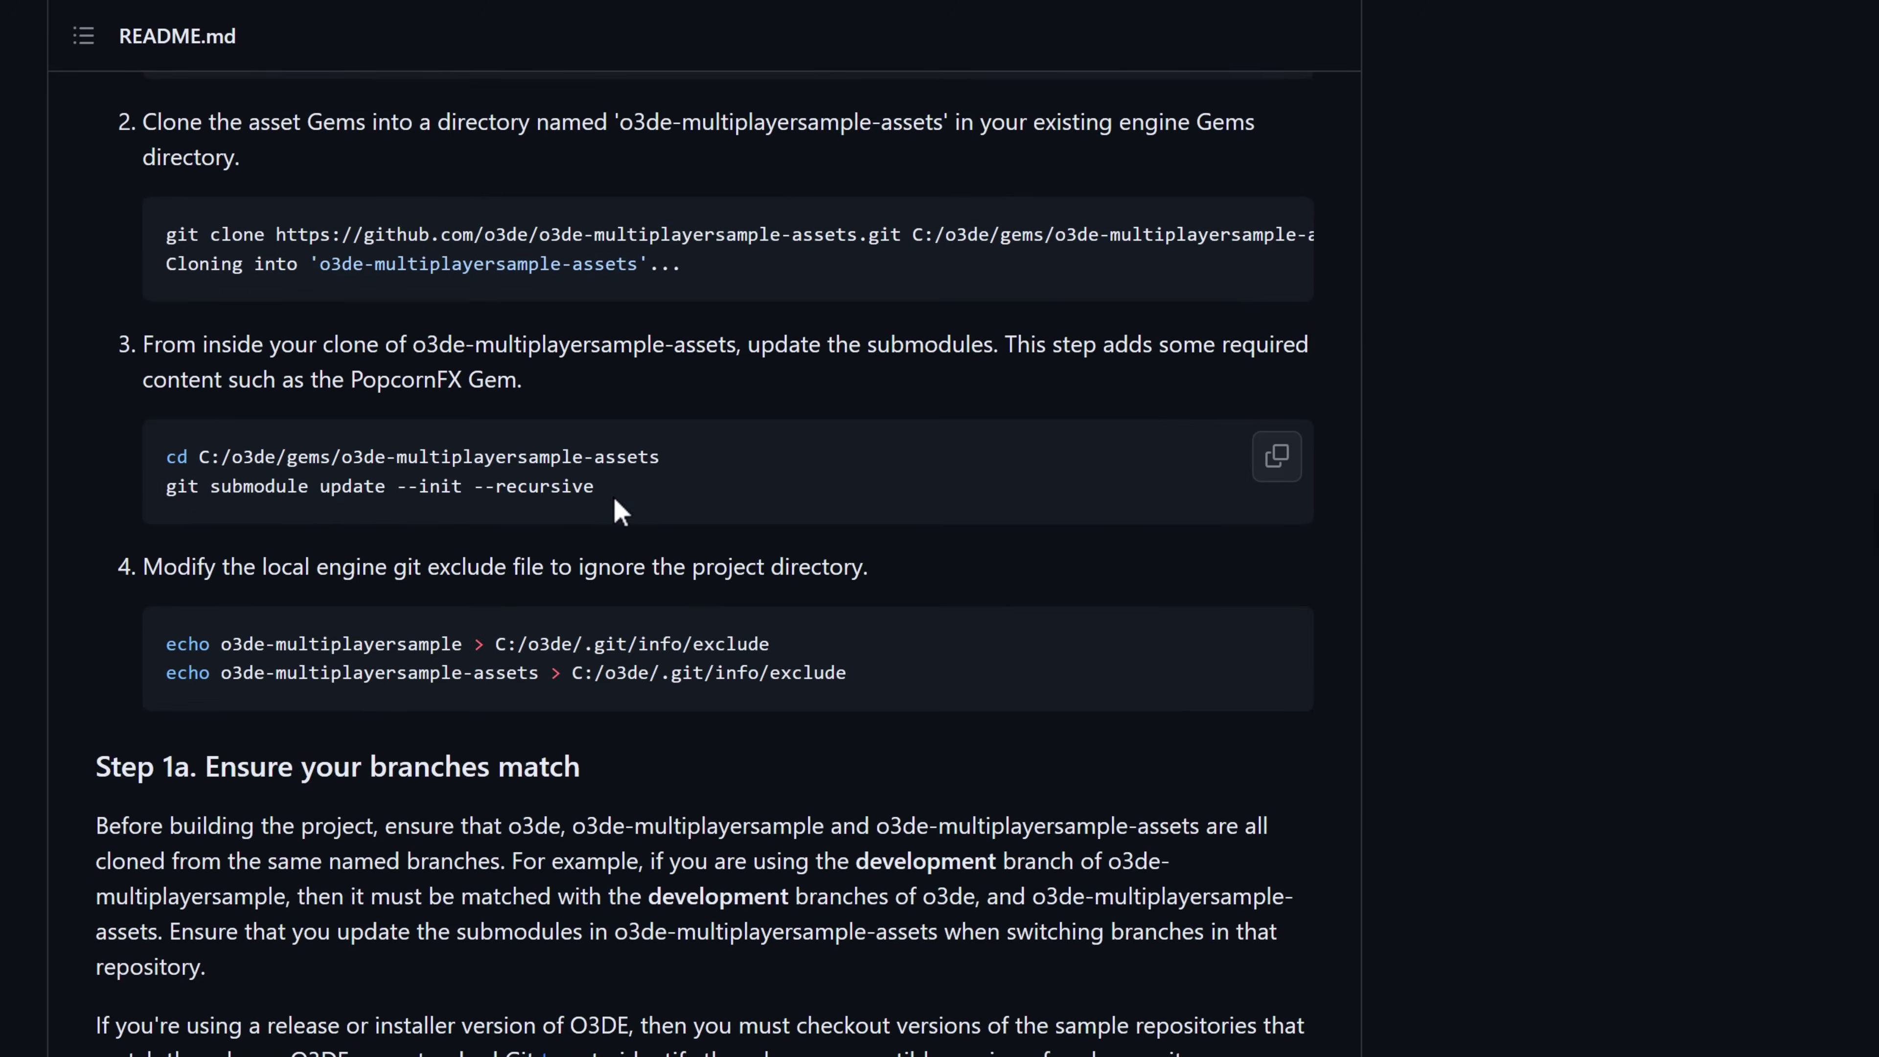
scroll(613, 497, down, 14)
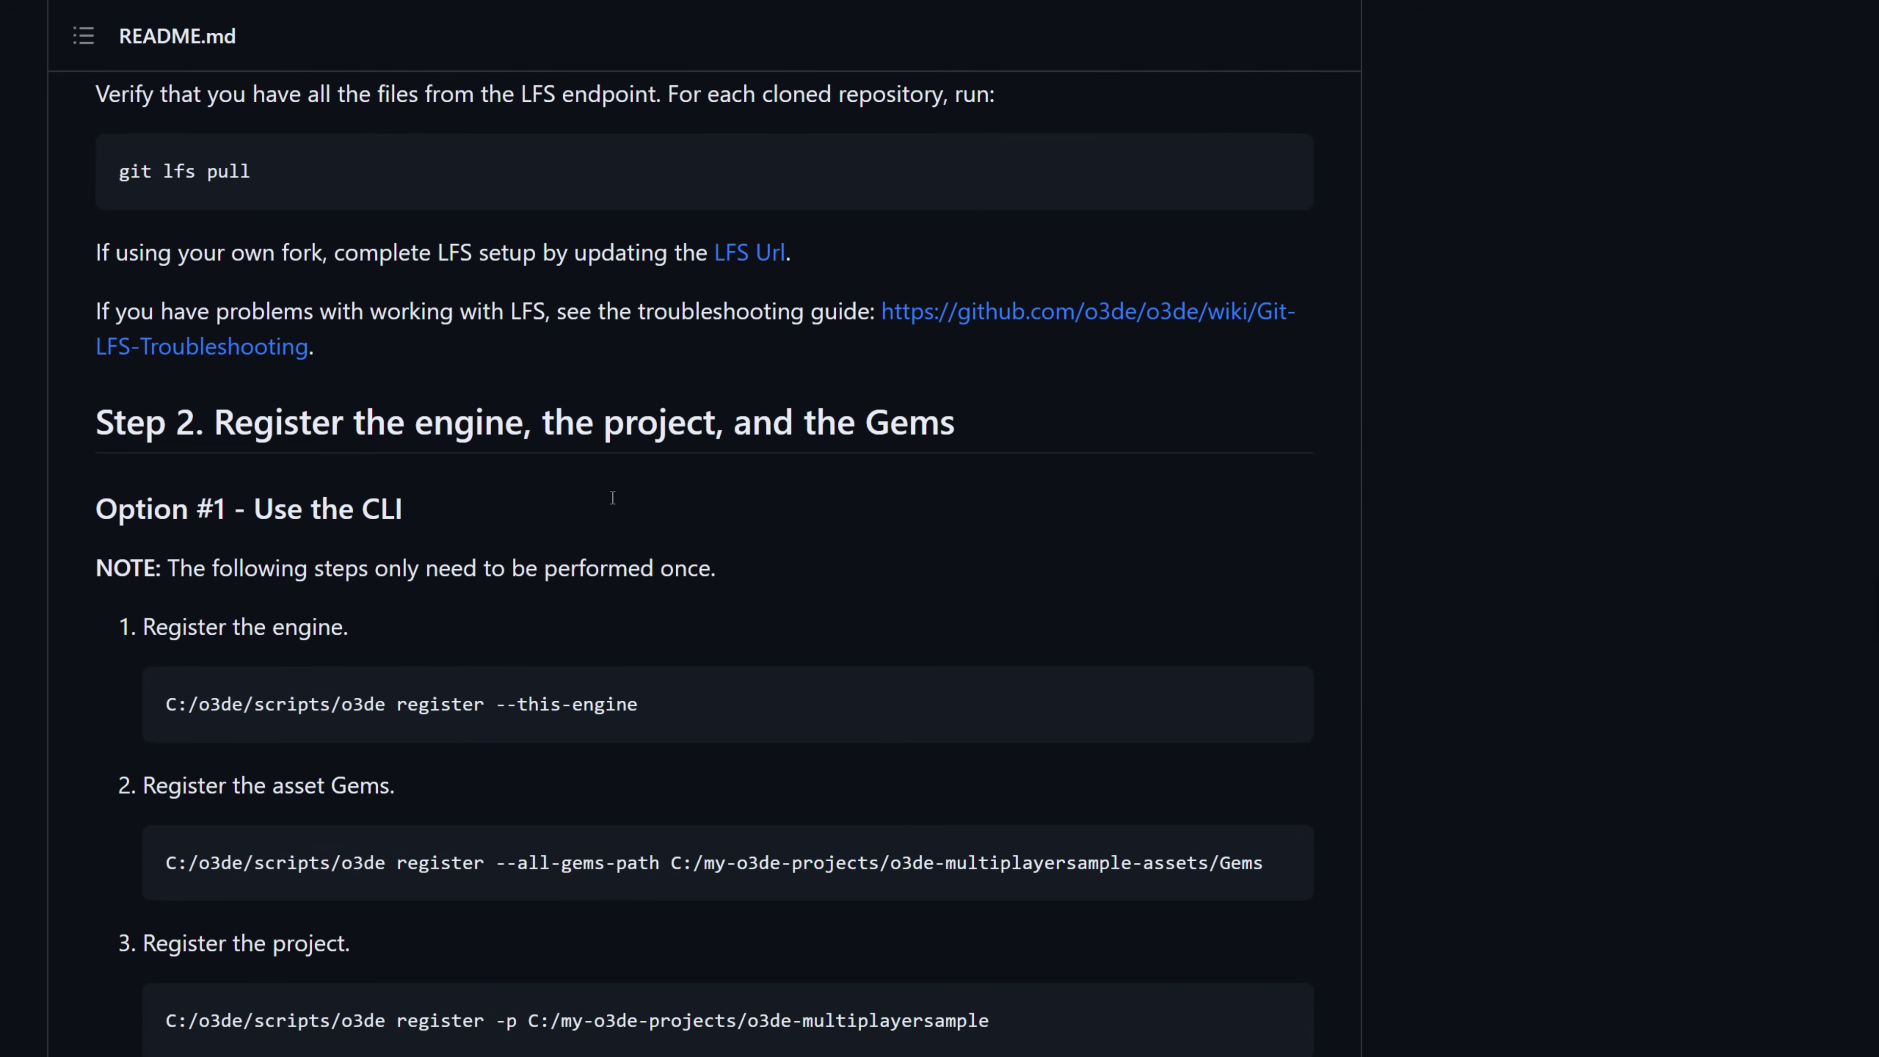
Examine the Step 2 registration options, highlighting the Use the CLI and Use Project Manager headings
scroll(612, 497, up, 1)
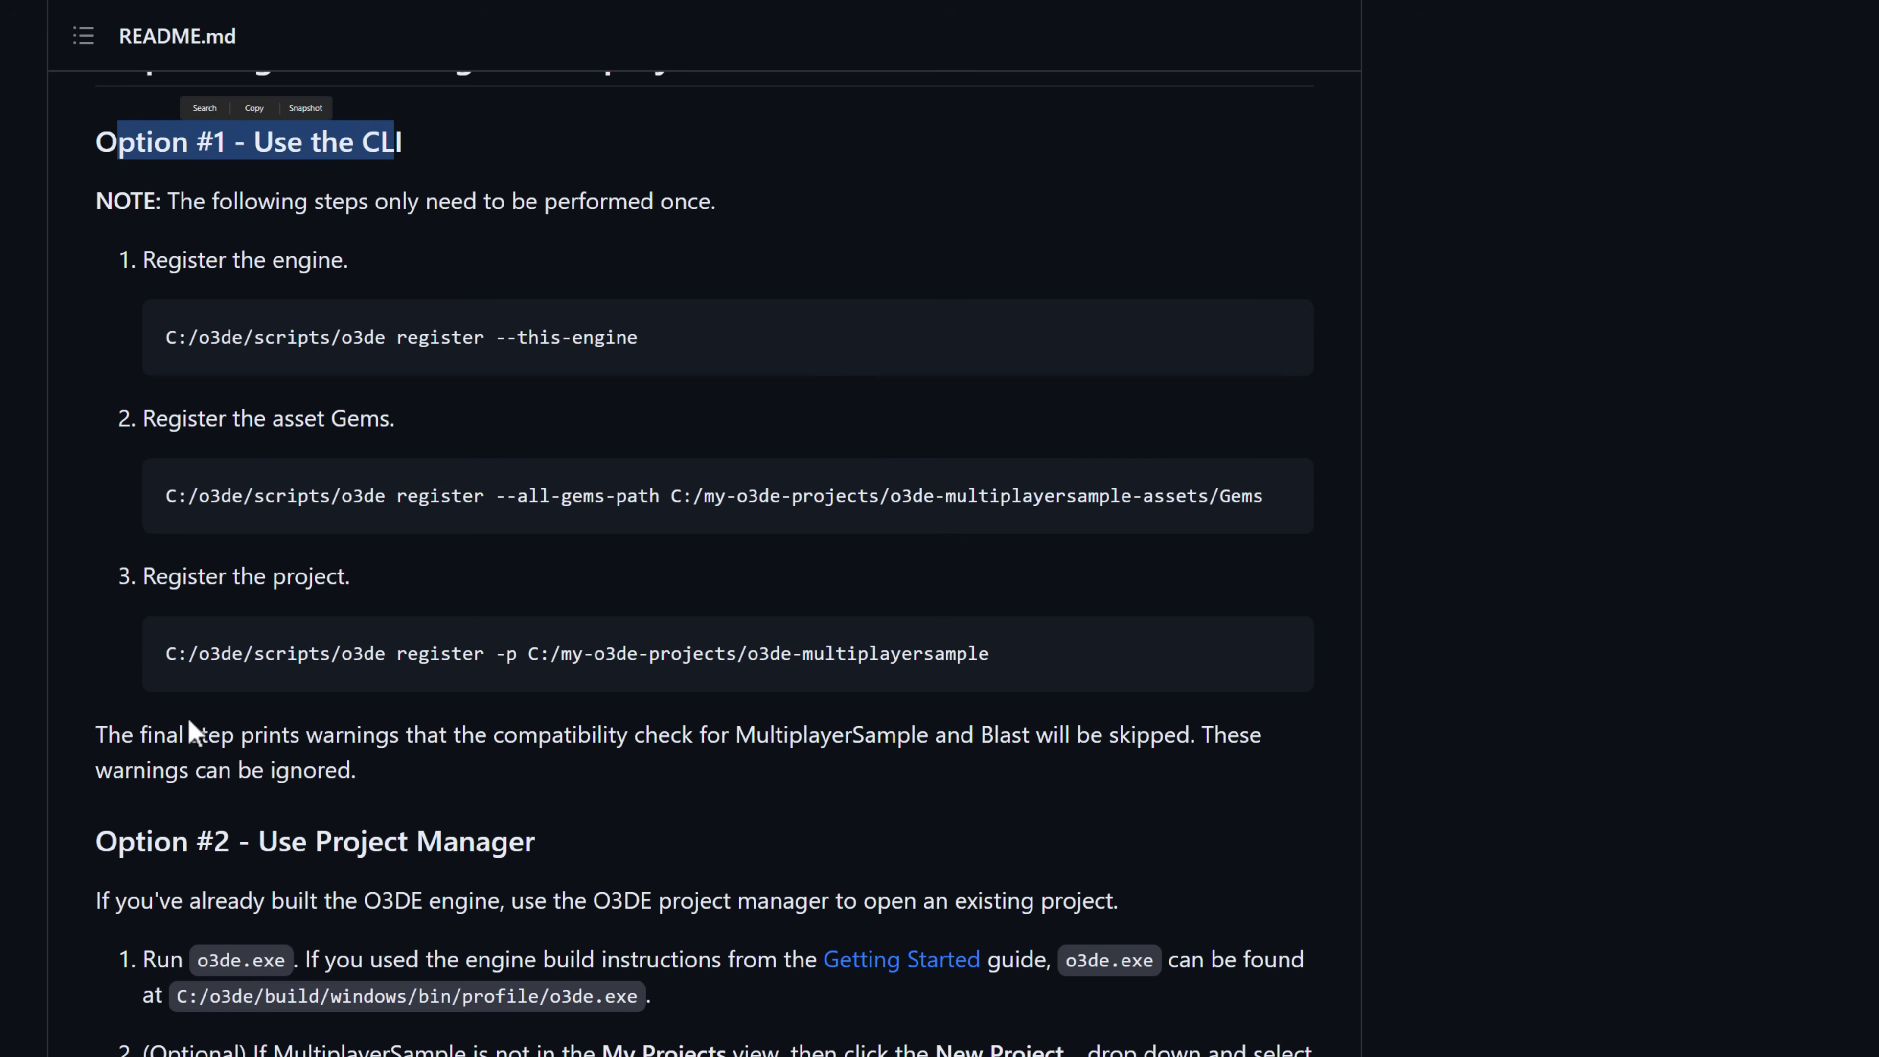
drag(114, 830, 464, 842)
click(618, 844)
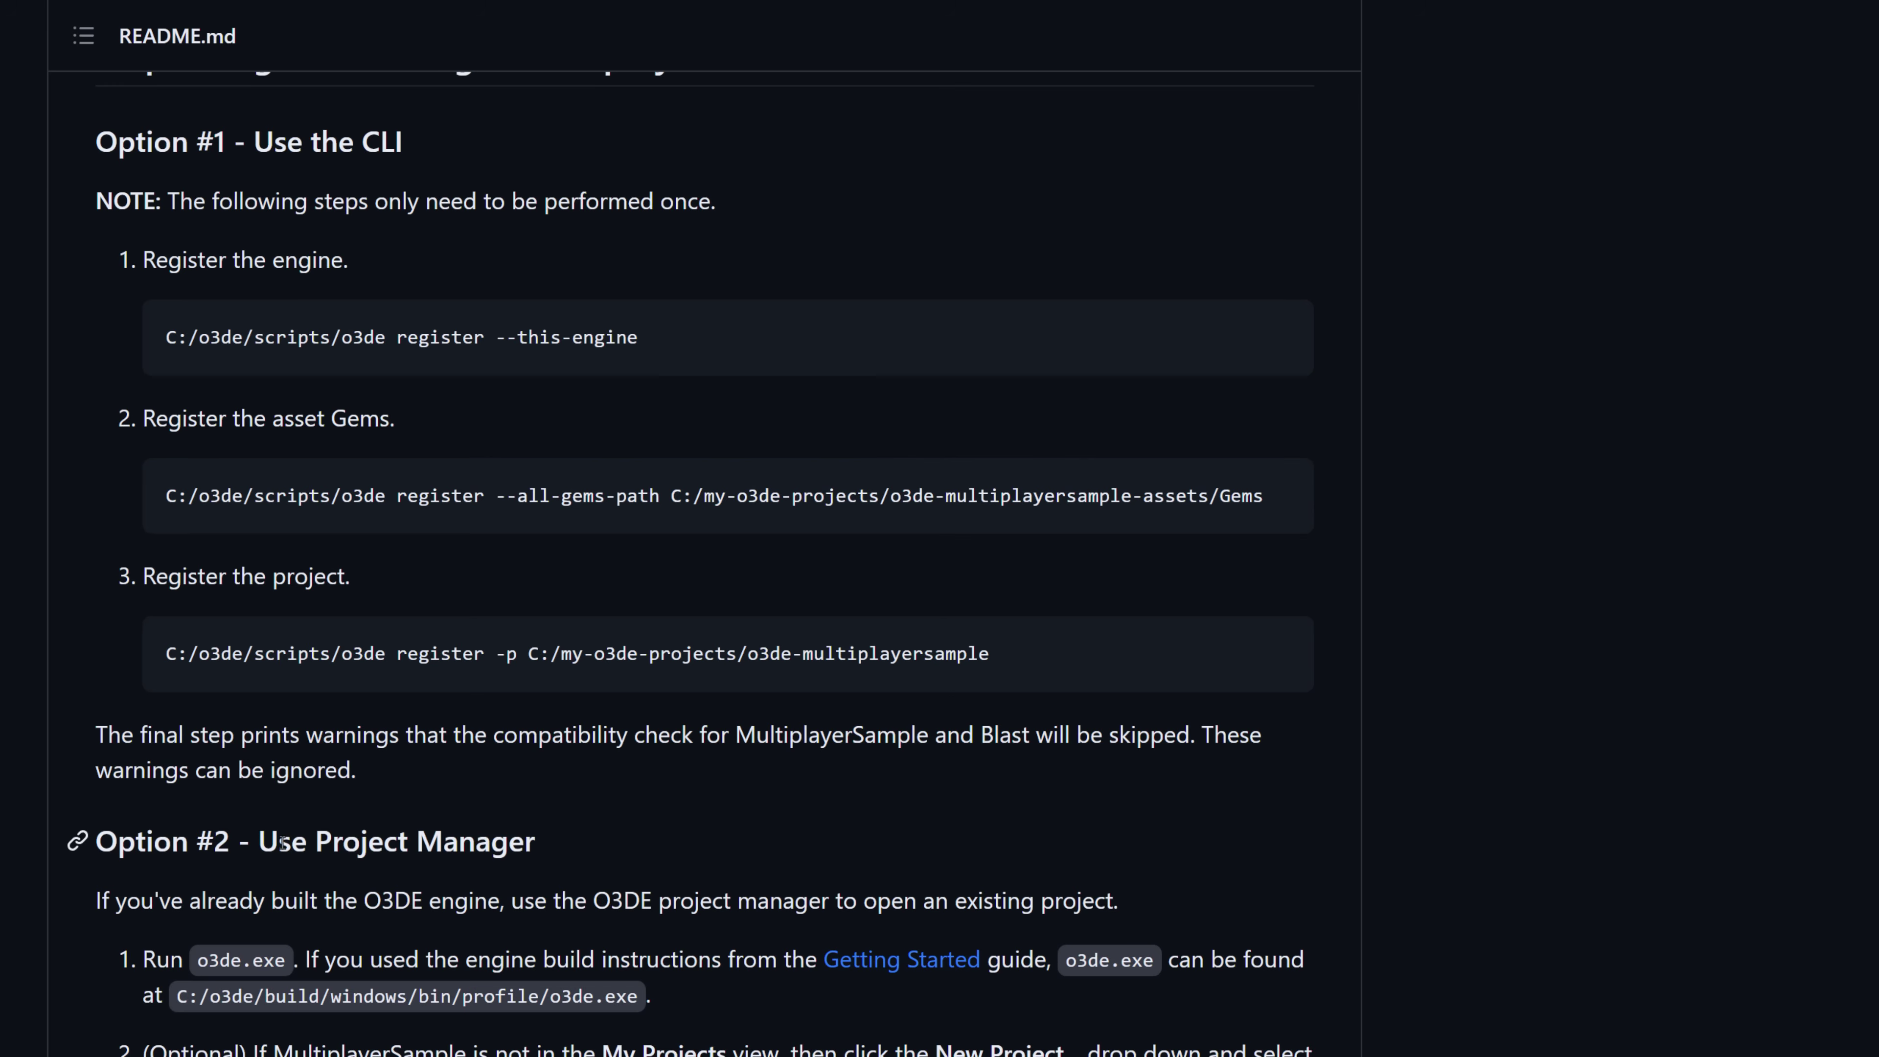
drag(283, 842, 600, 839)
click(608, 840)
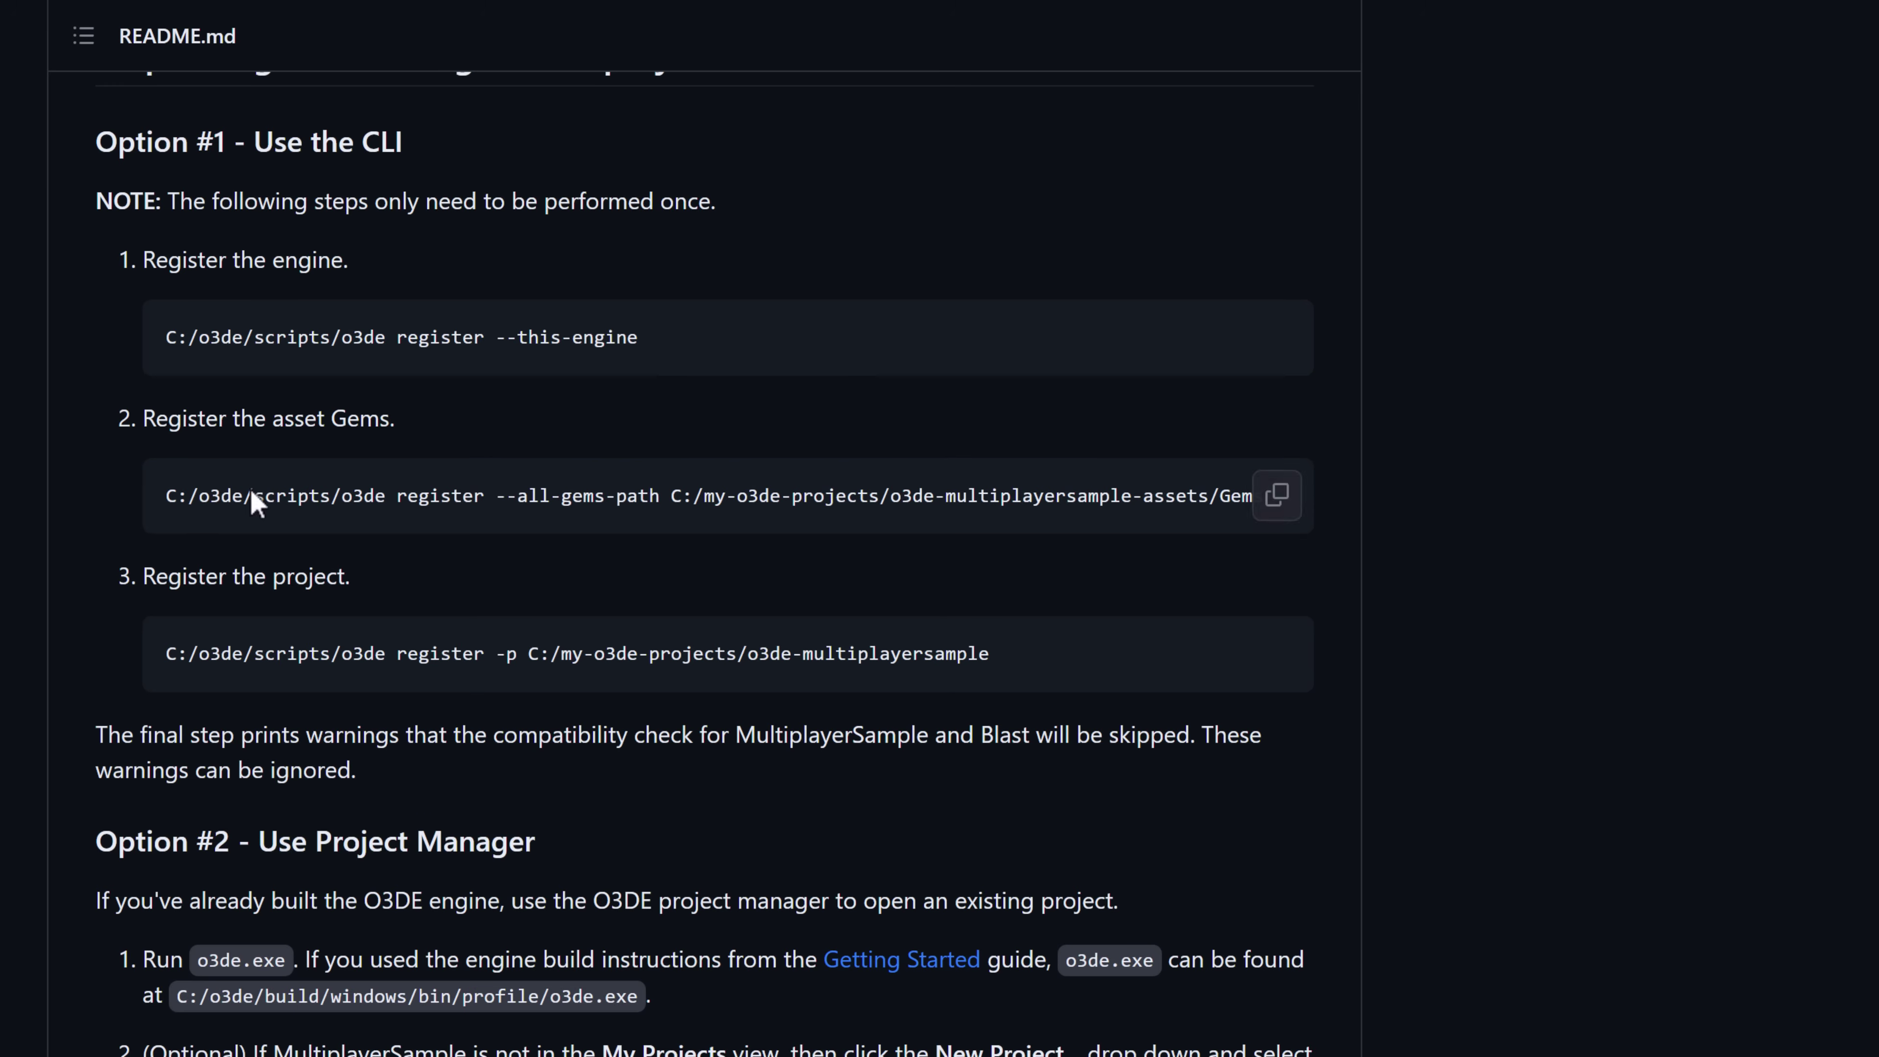
scroll(444, 641, up, 1)
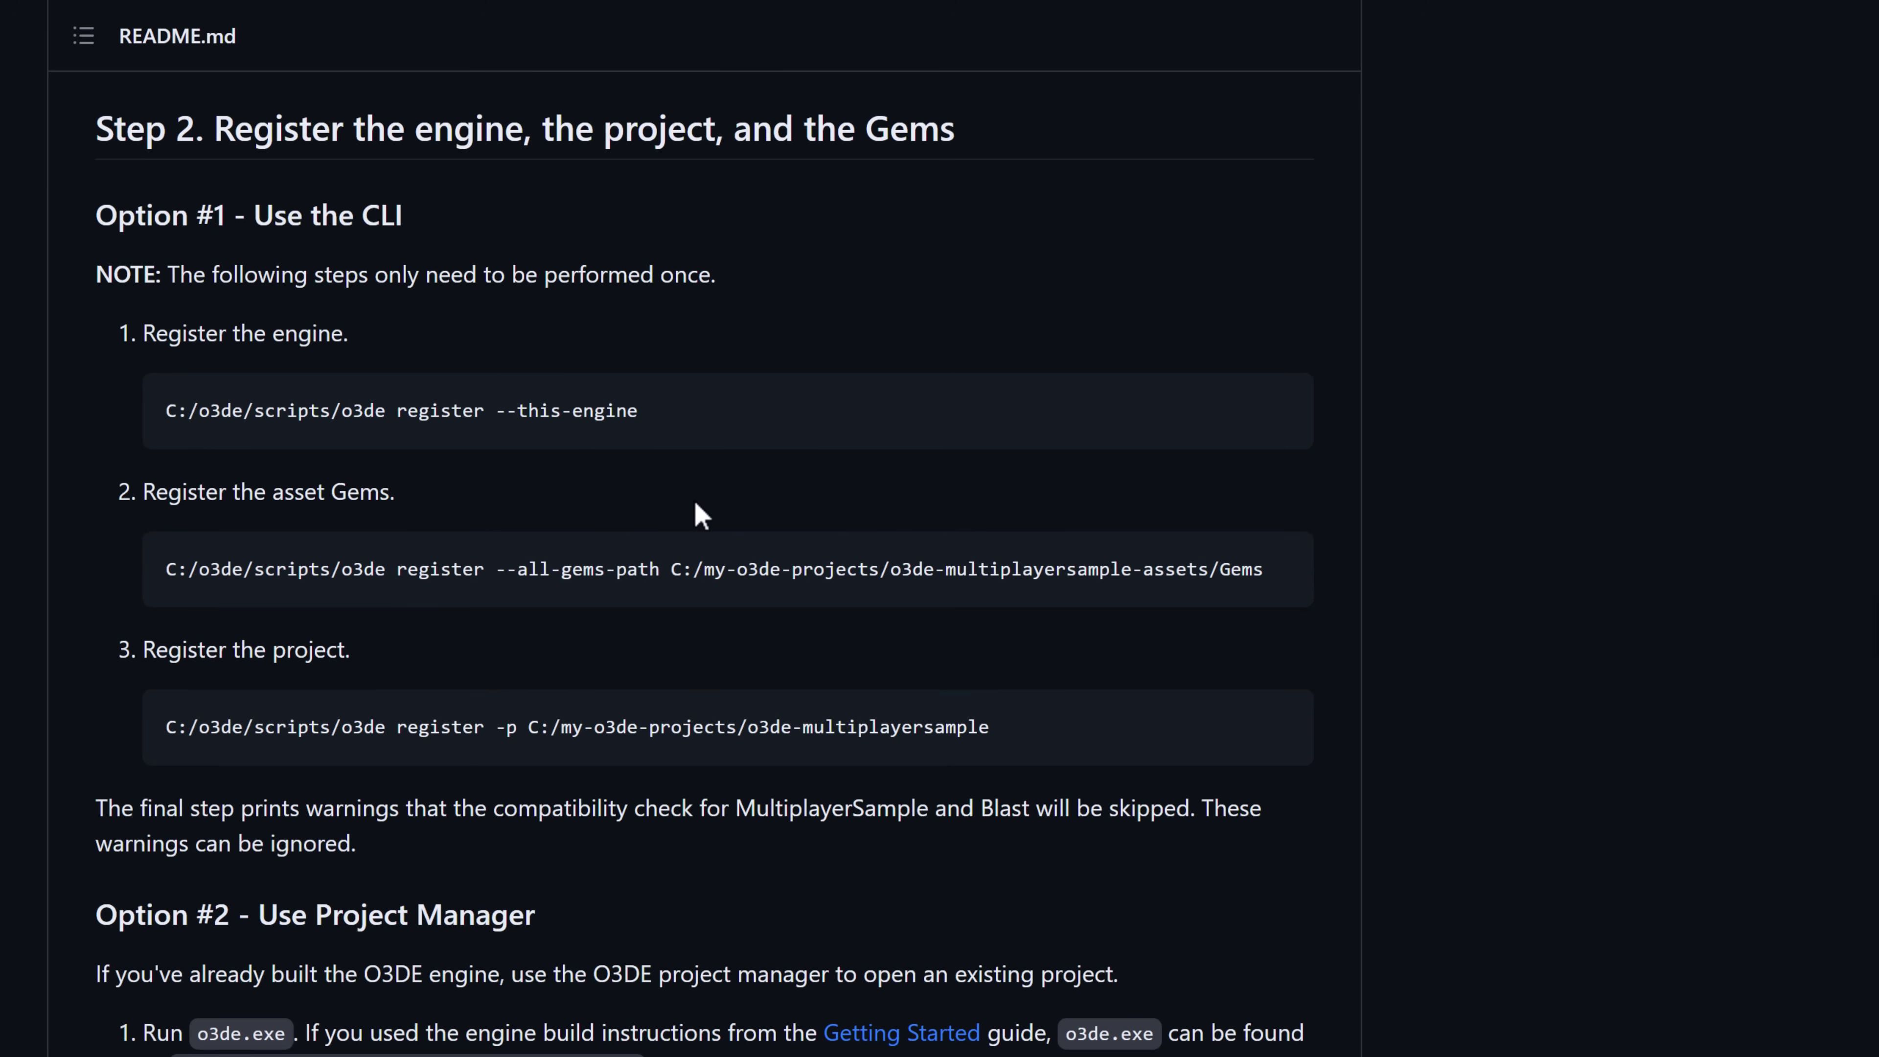
scroll(700, 510, up, 1)
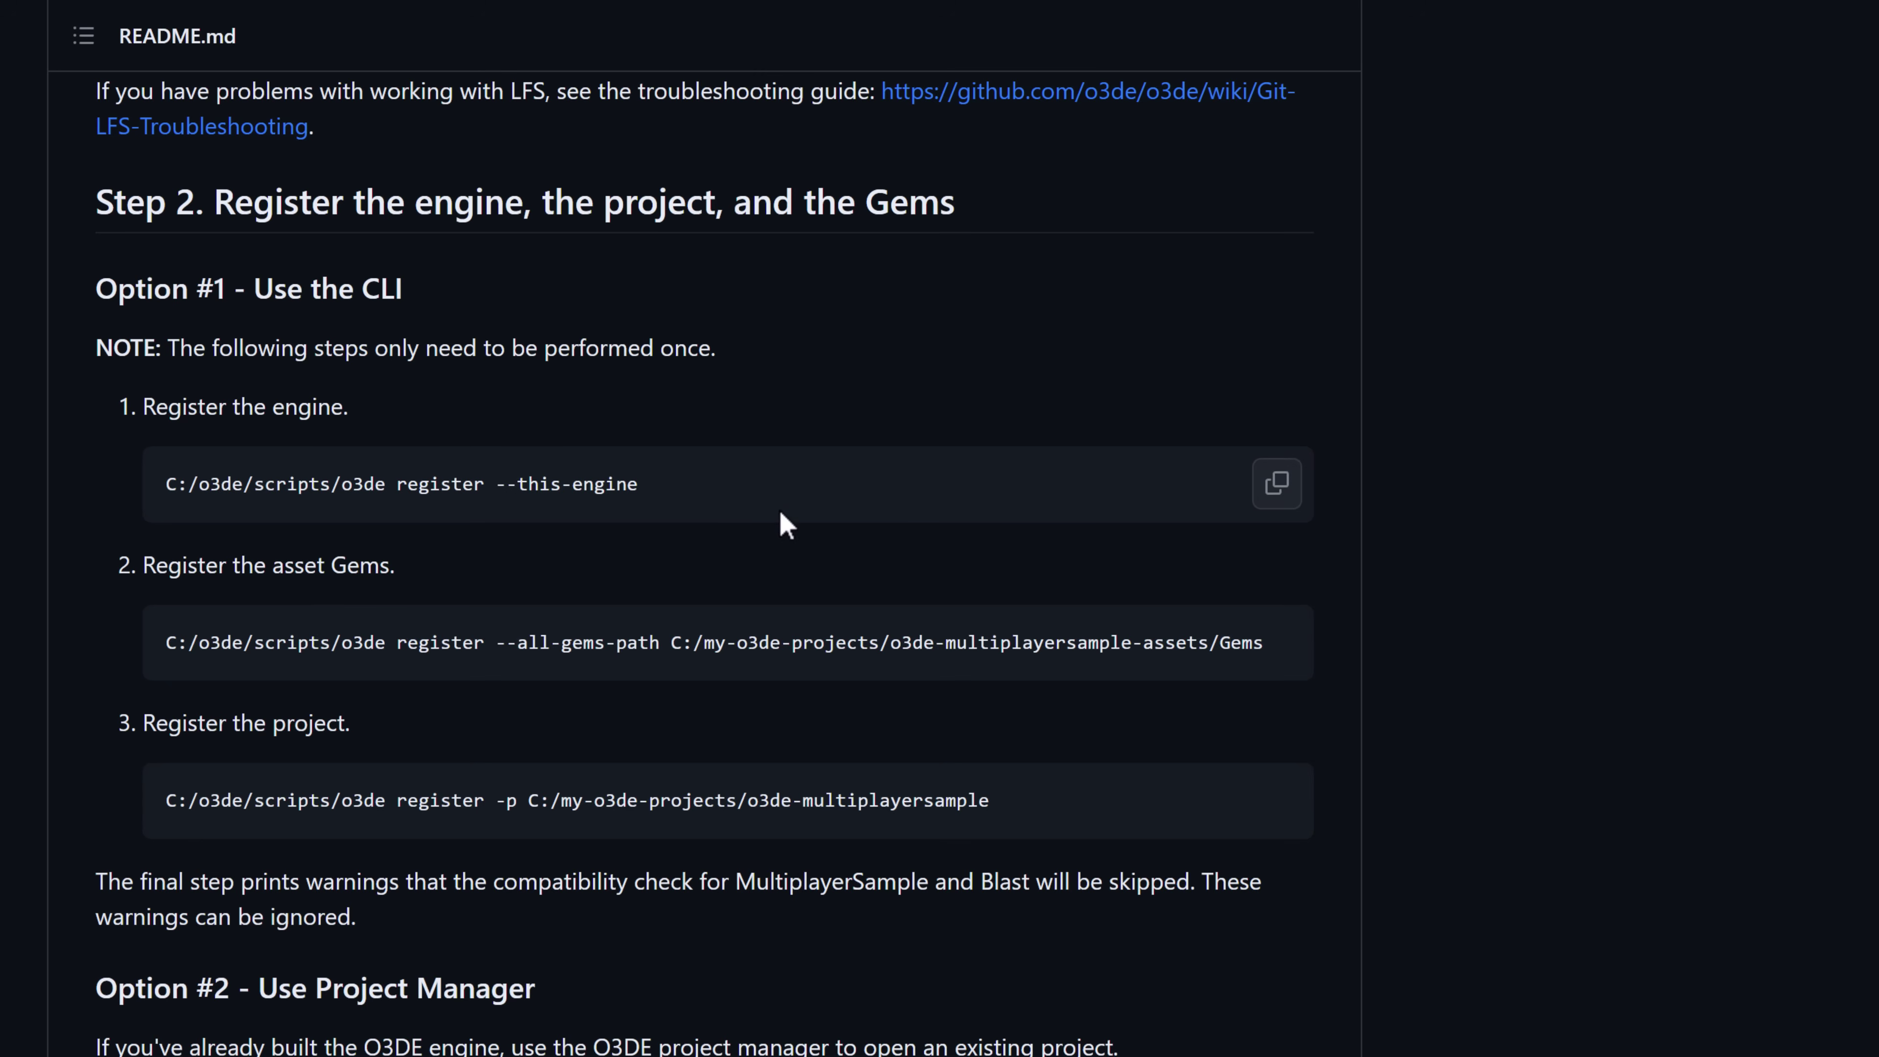
Review the README's Option #2 cloning instructions and Step 1b on LFS files, then highlight the Use the CLI heading
scroll(772, 640, up, 9)
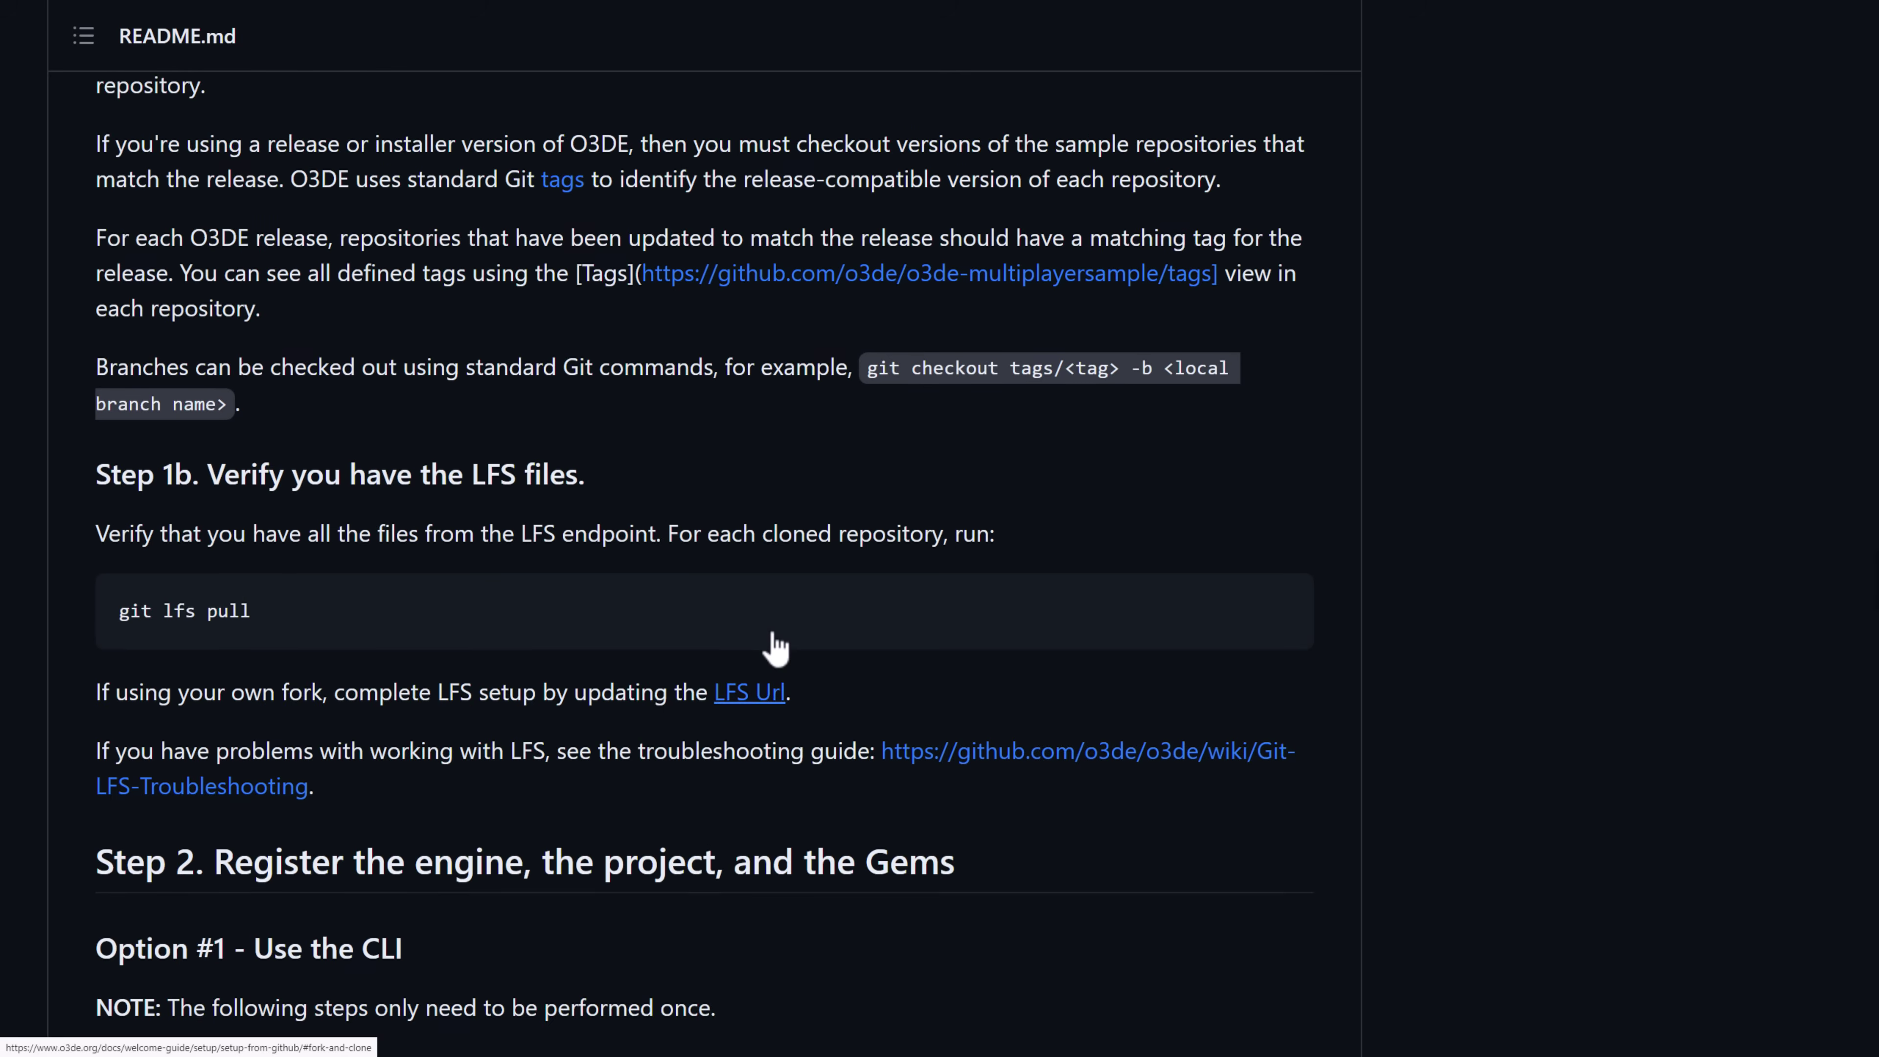
scroll(772, 637, up, 14)
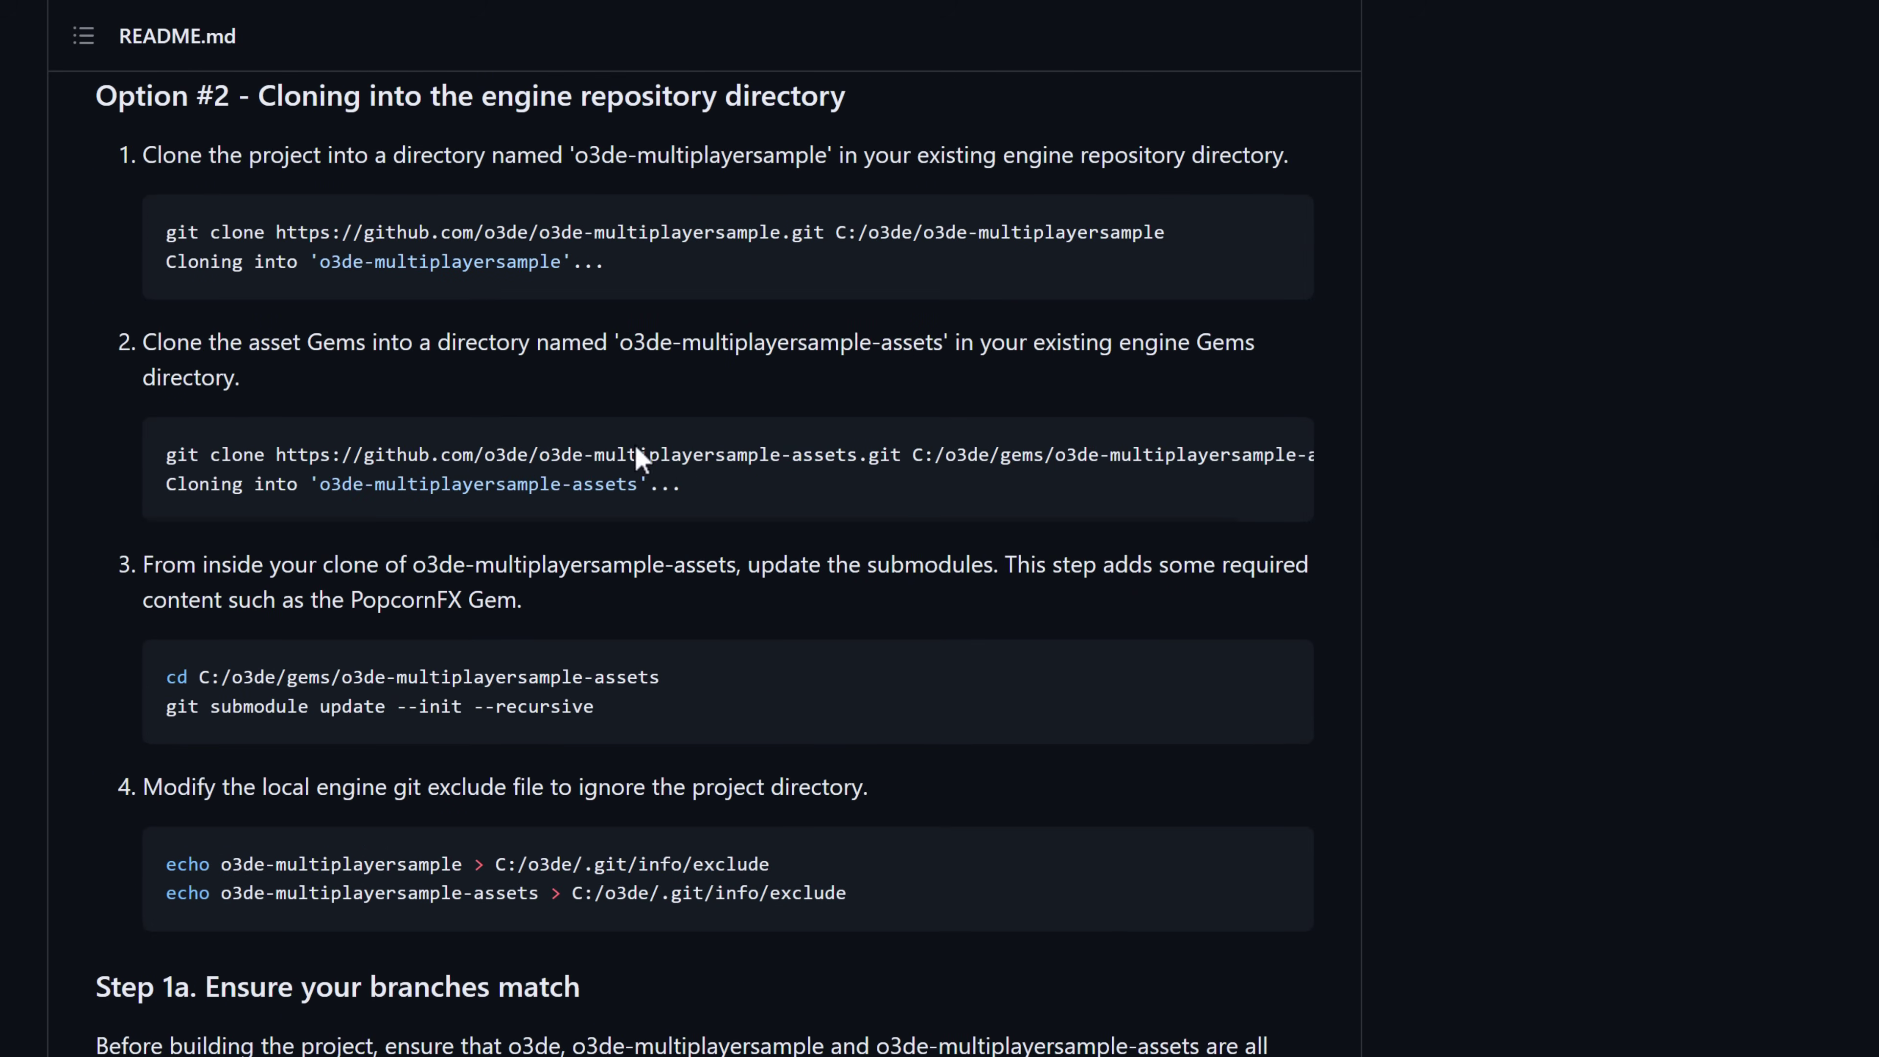
scroll(688, 450, down, 20)
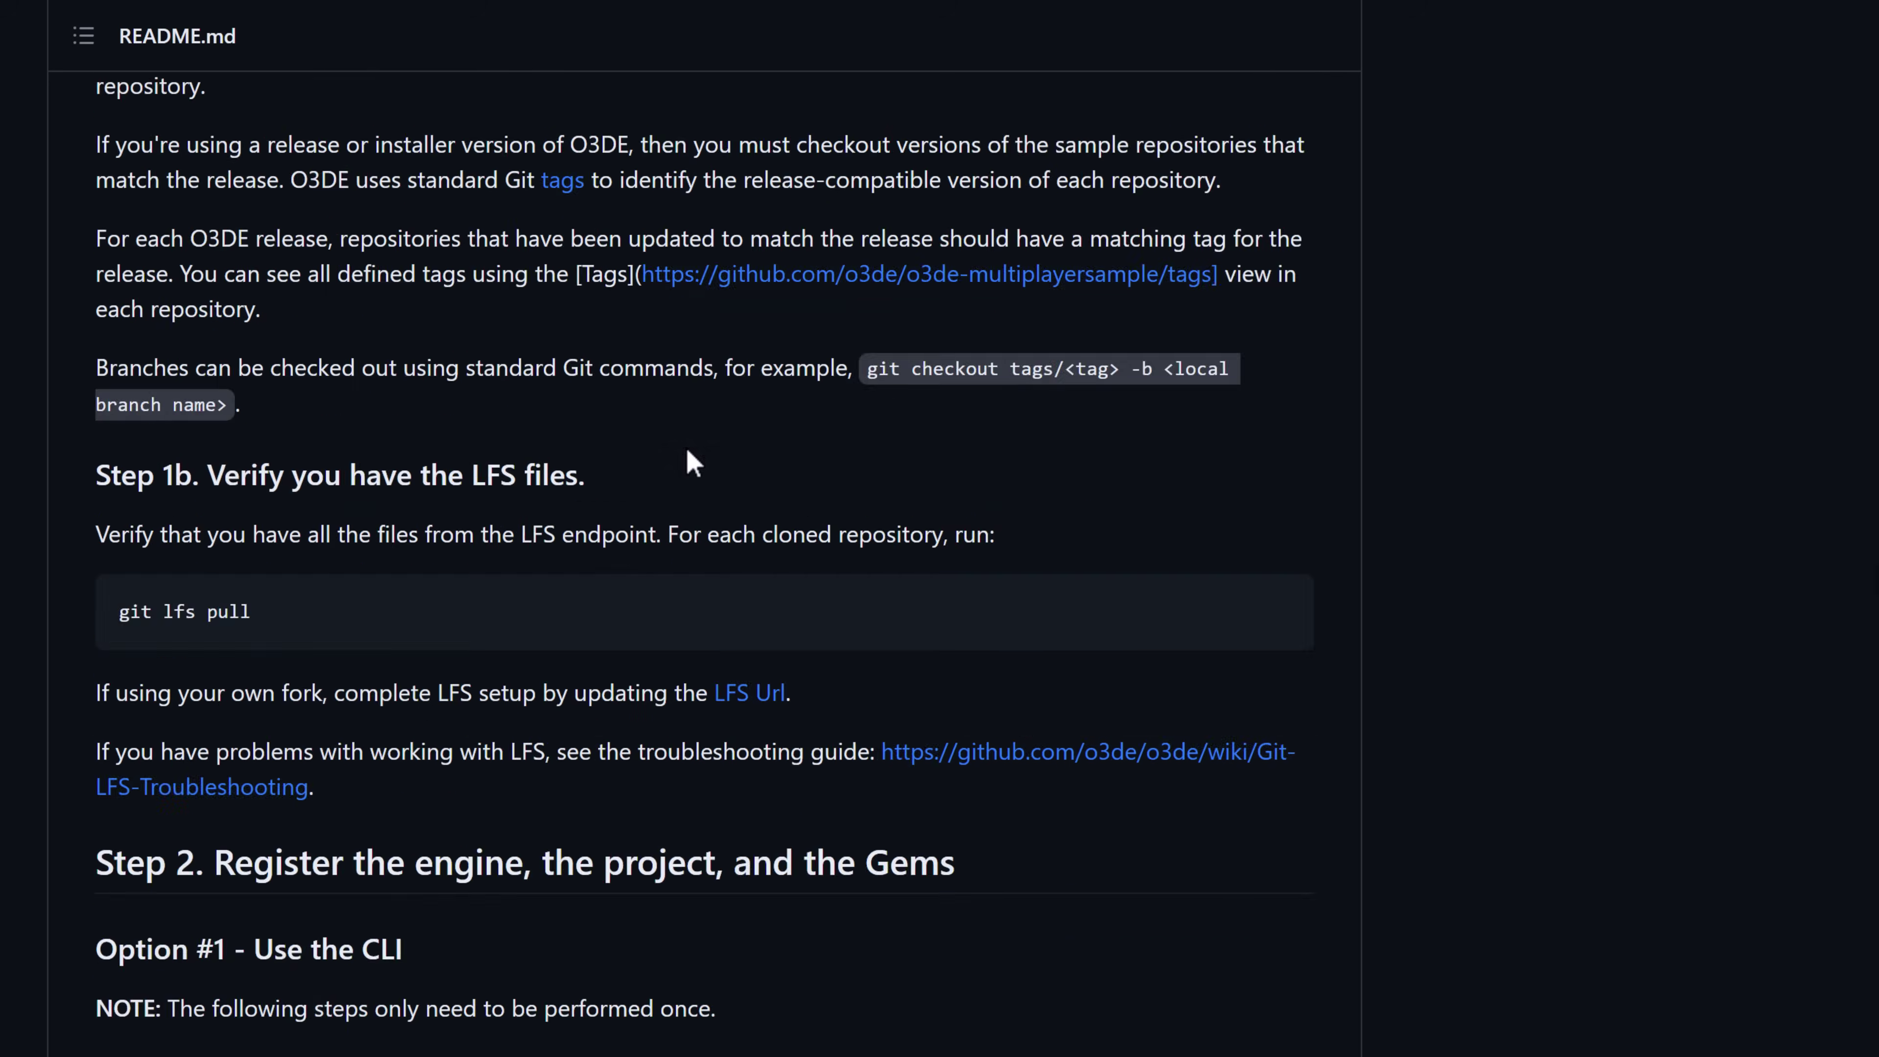
scroll(686, 451, down, 3)
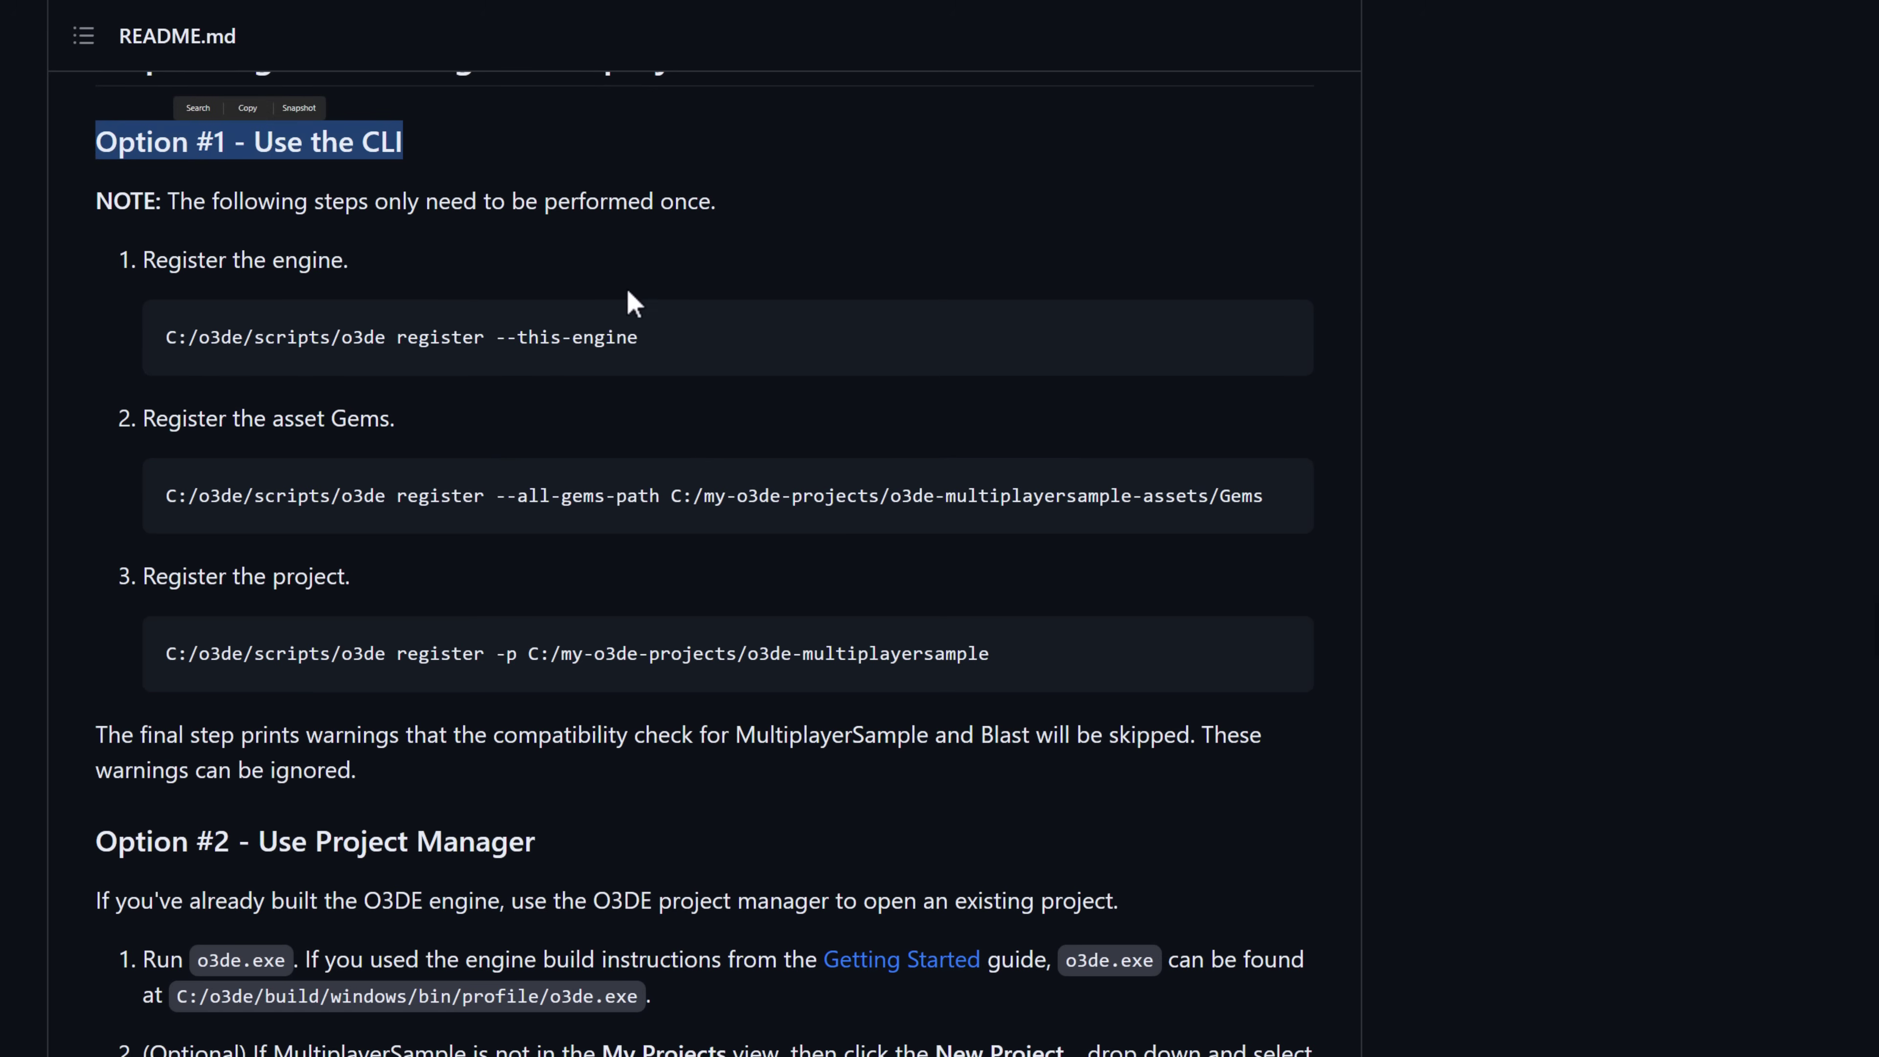
Return to the repository's file list and view its available branches down to stabilization/2305, keeping development selected
scroll(867, 485, up, 20)
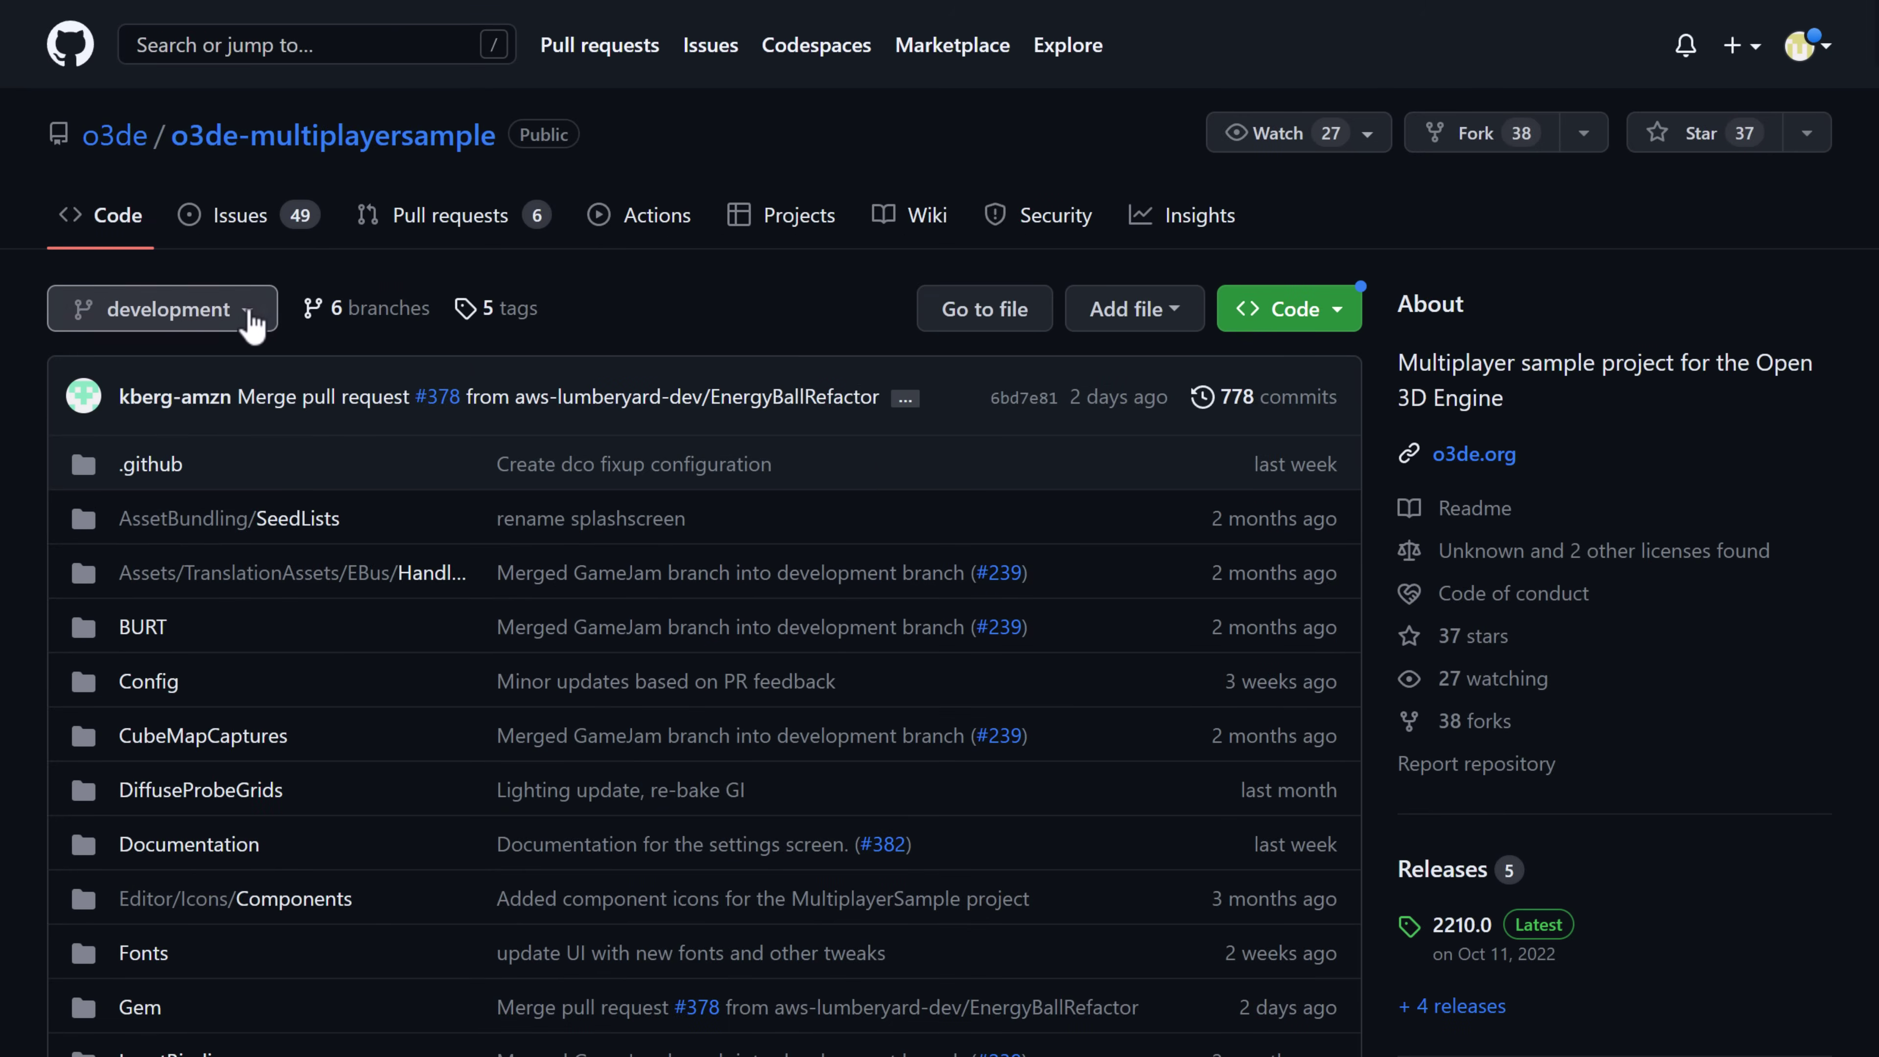
click(160, 324)
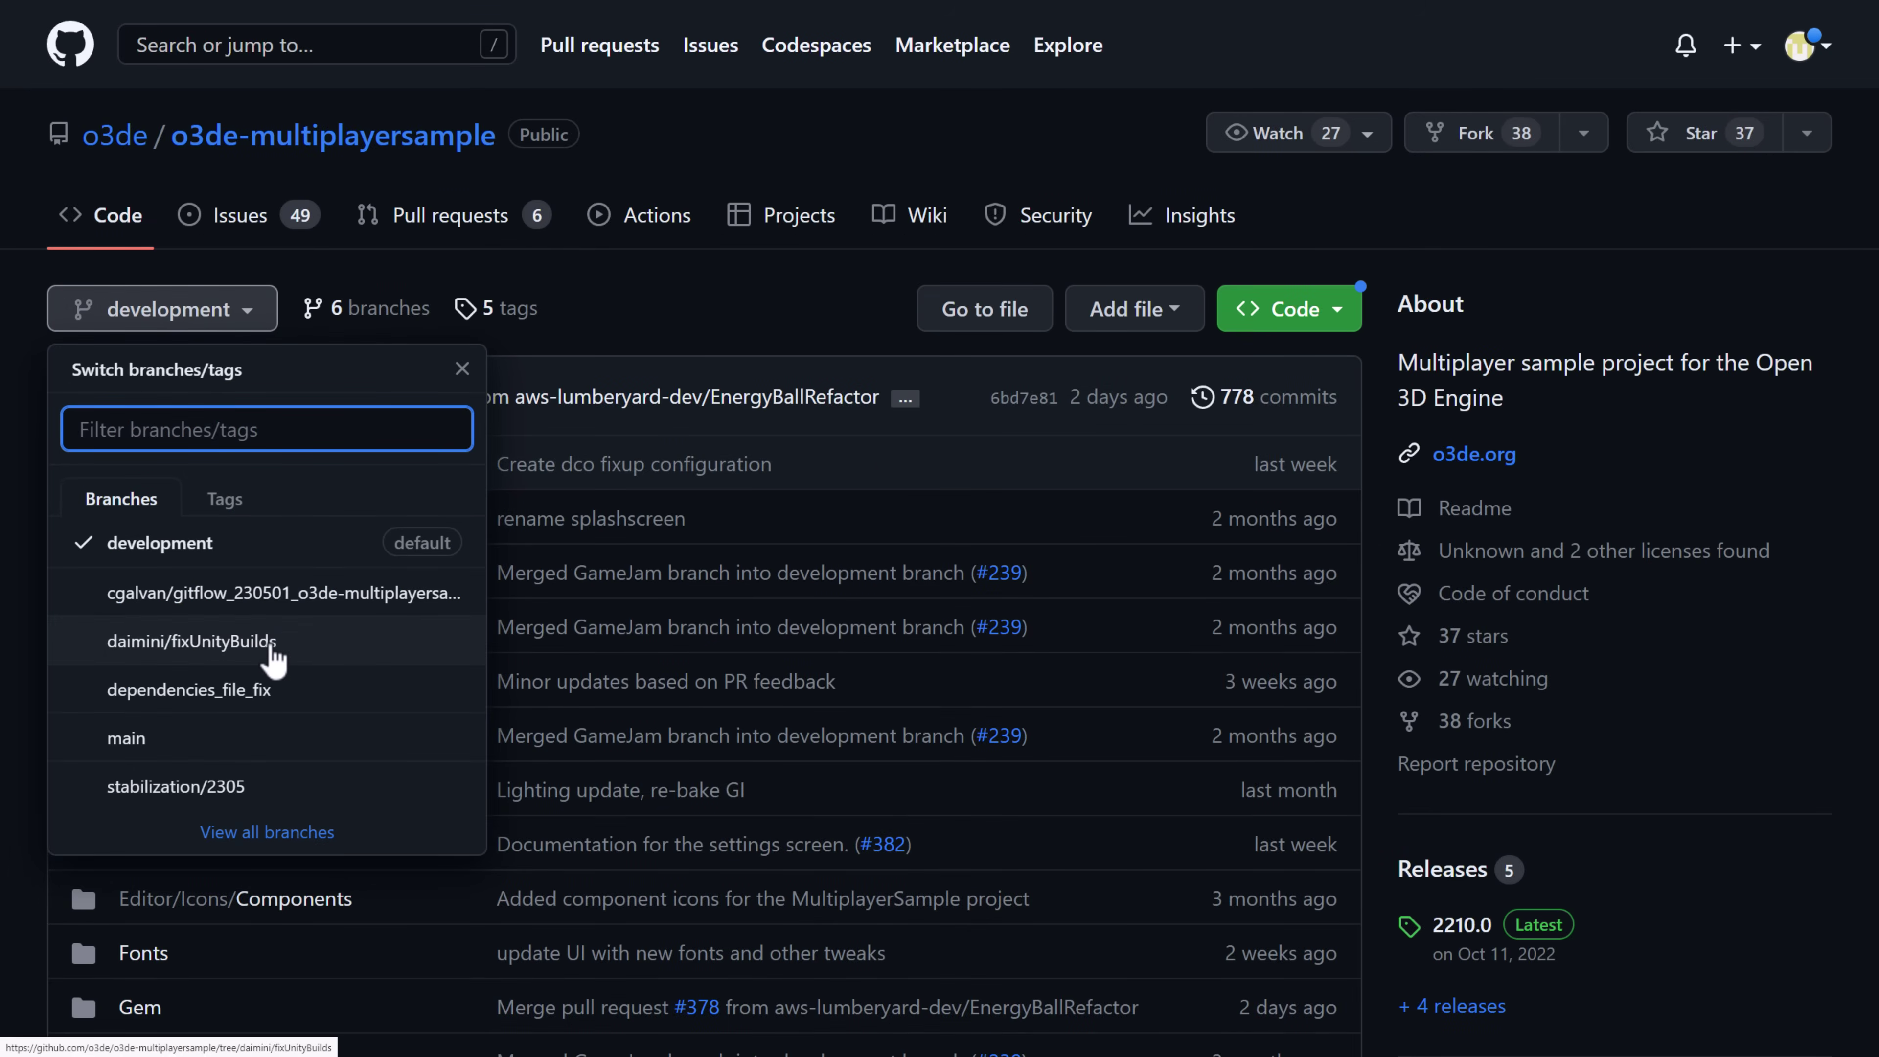
scroll(288, 663, down, 1)
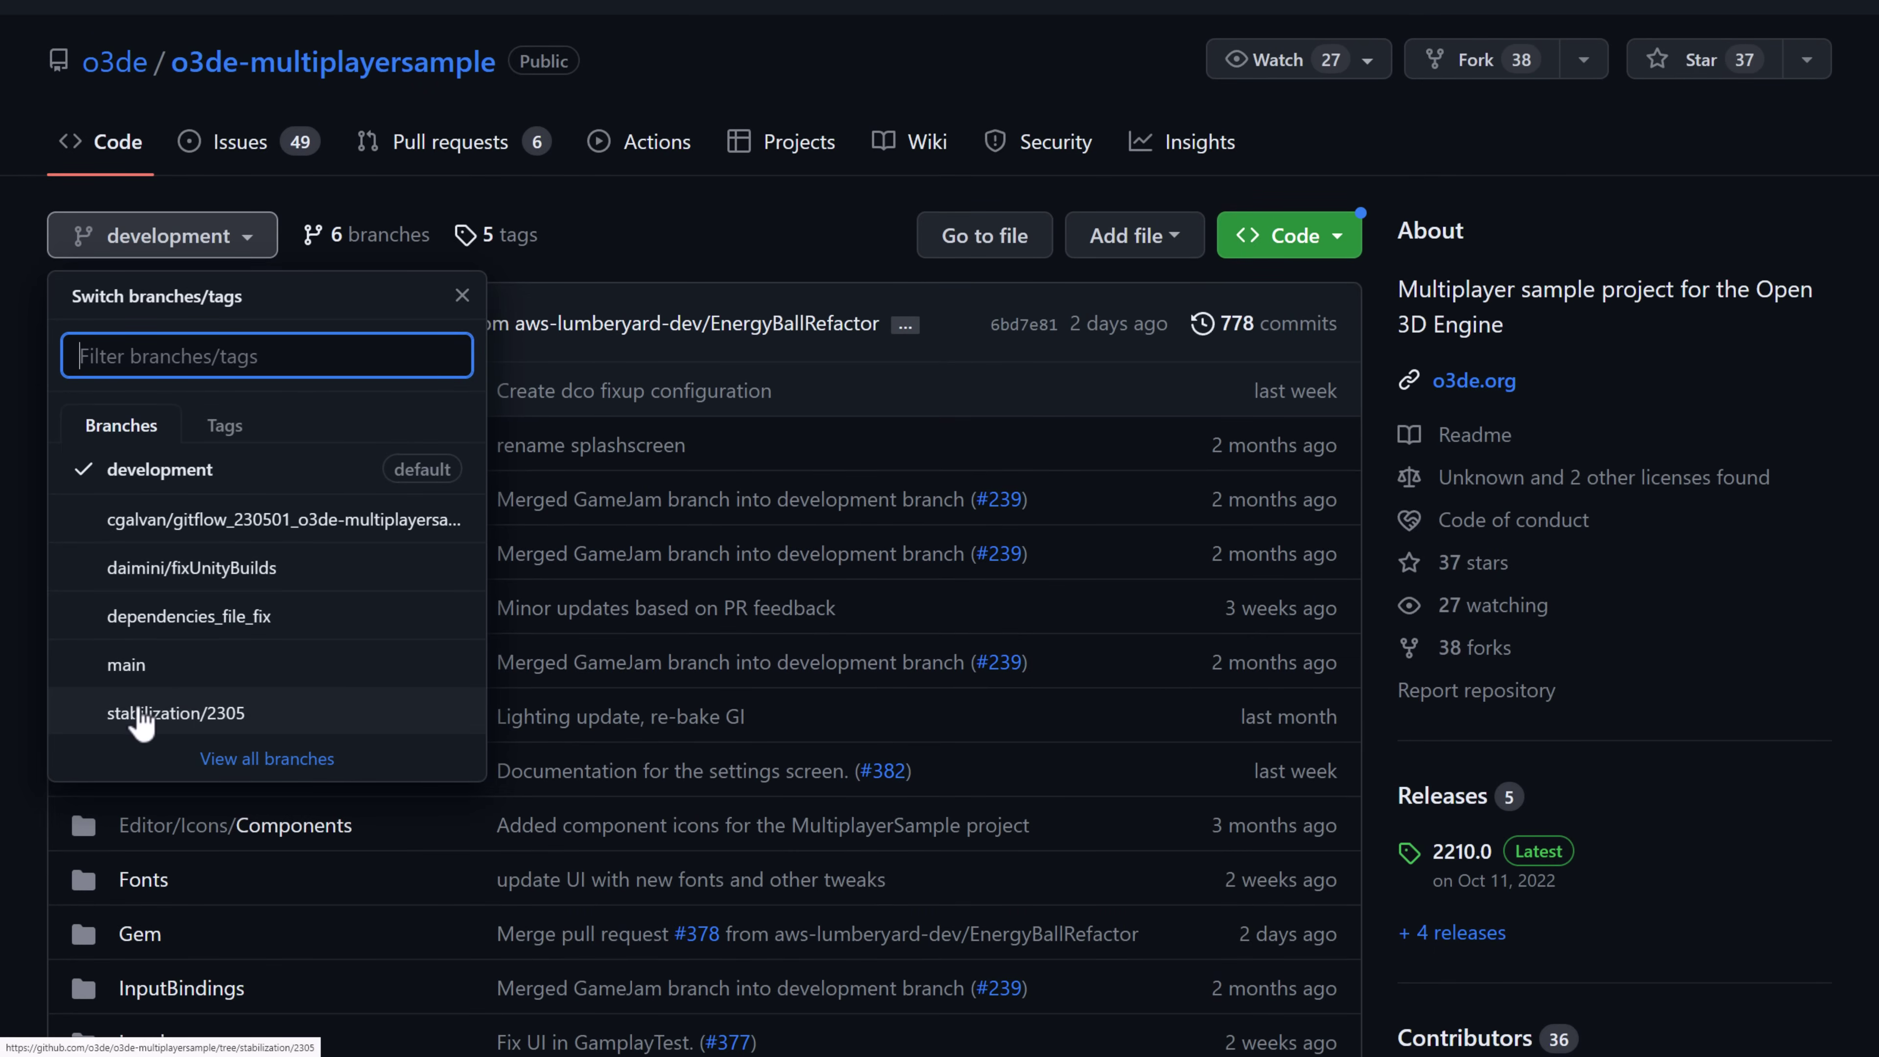
click(629, 223)
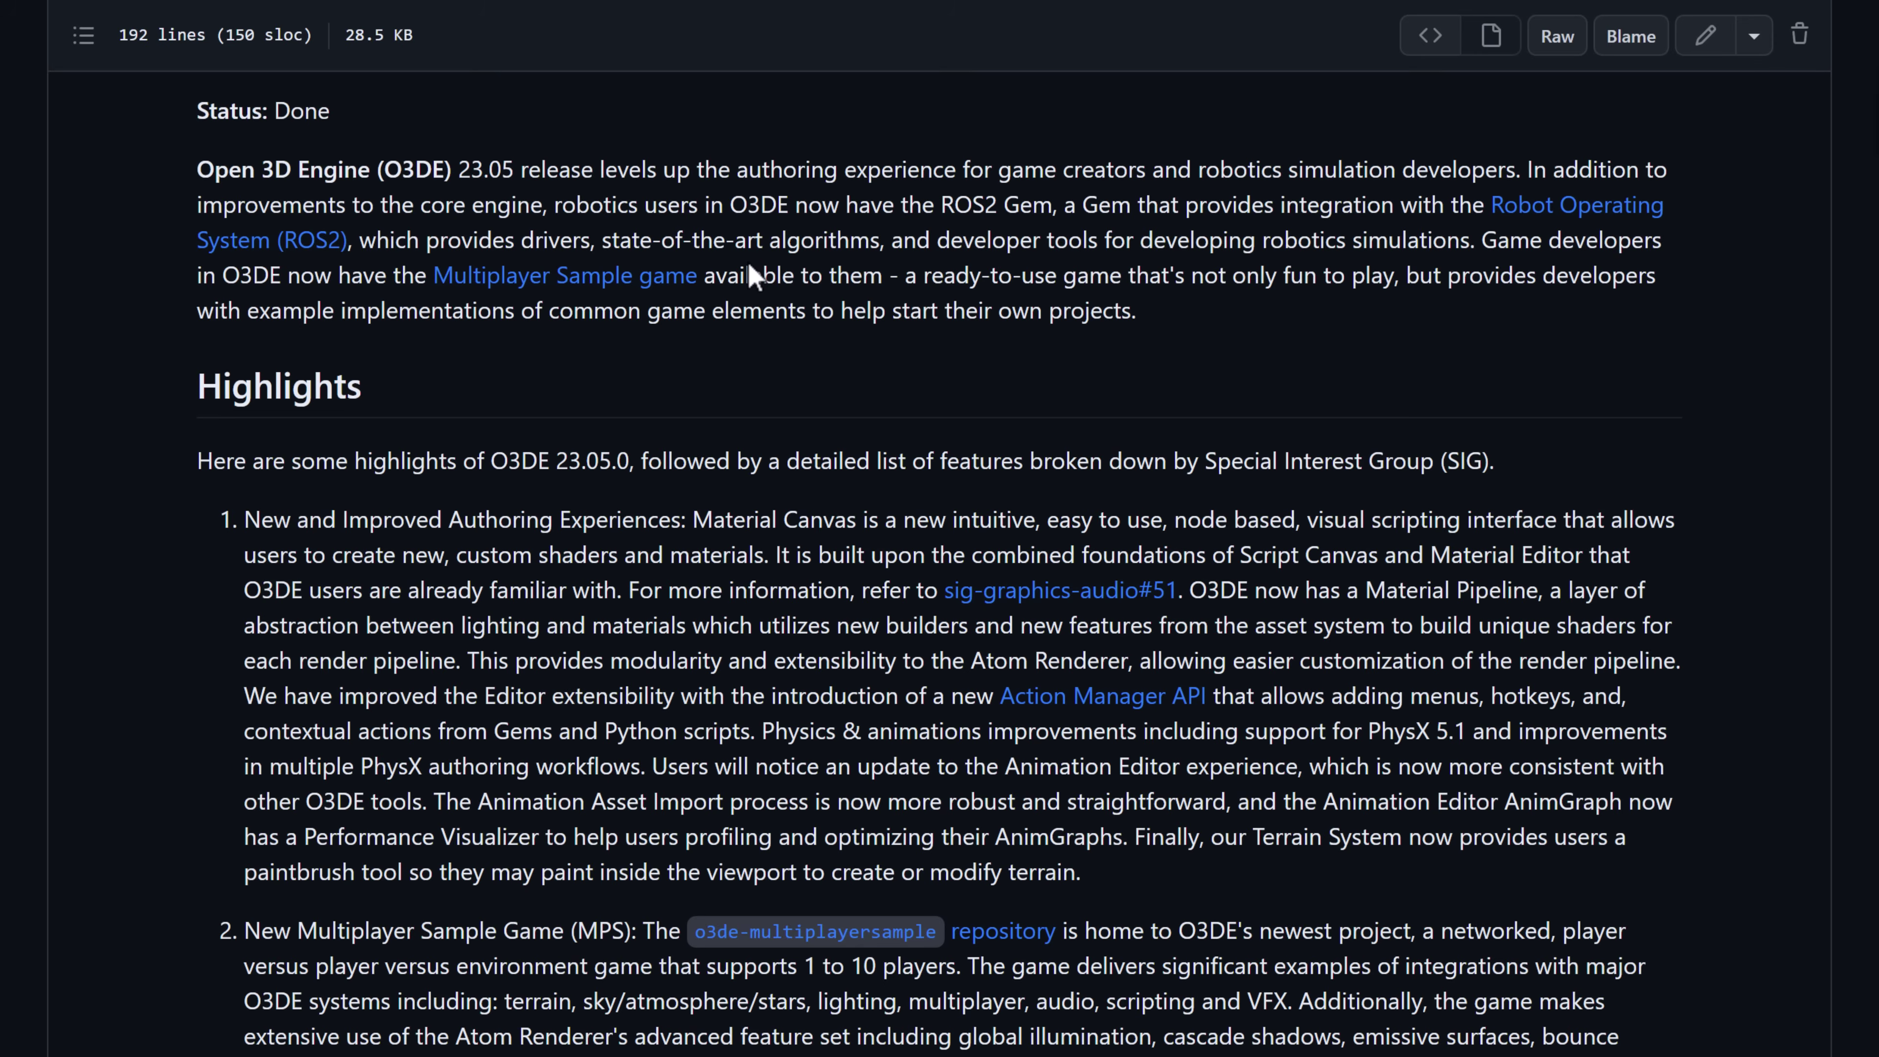
Read the O3DE 23.05.0 Feature List from its introduction and Highlights down to the sig-content section
scroll(801, 348, up, 5)
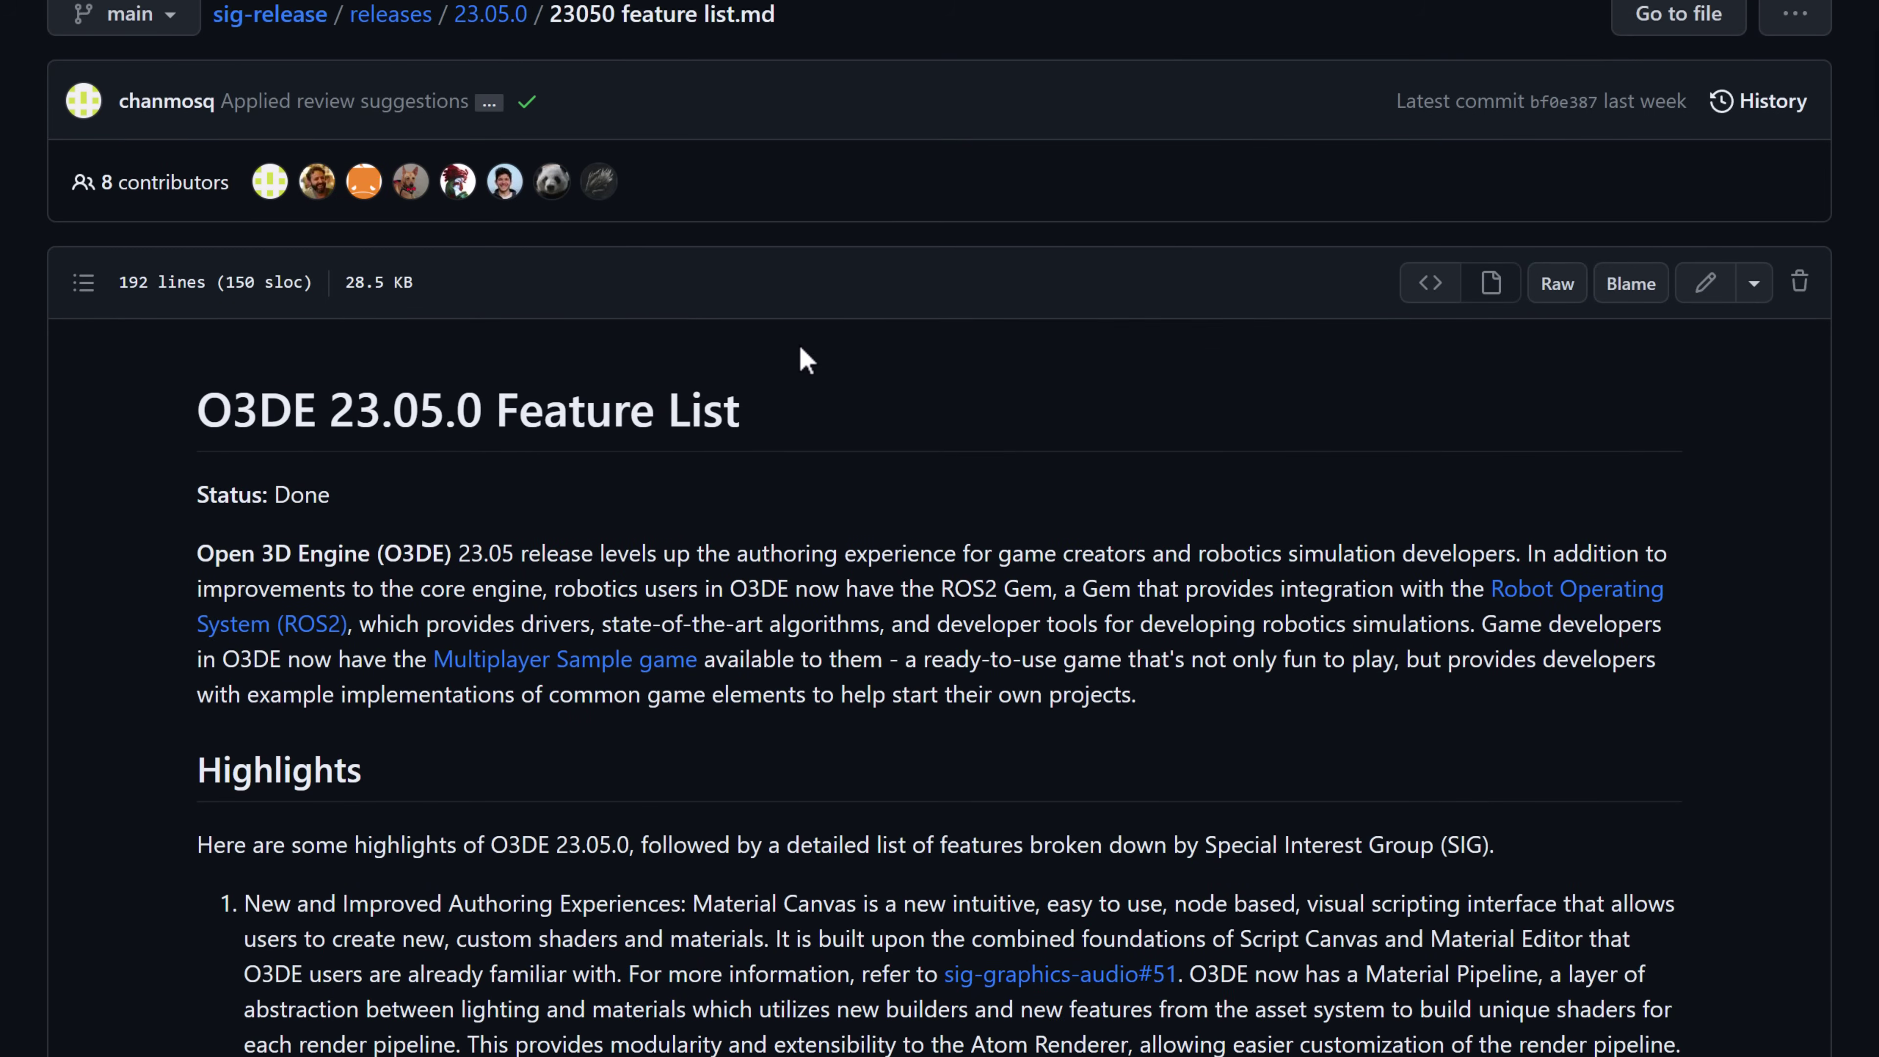
scroll(801, 349, down, 3)
scroll(800, 350, down, 3)
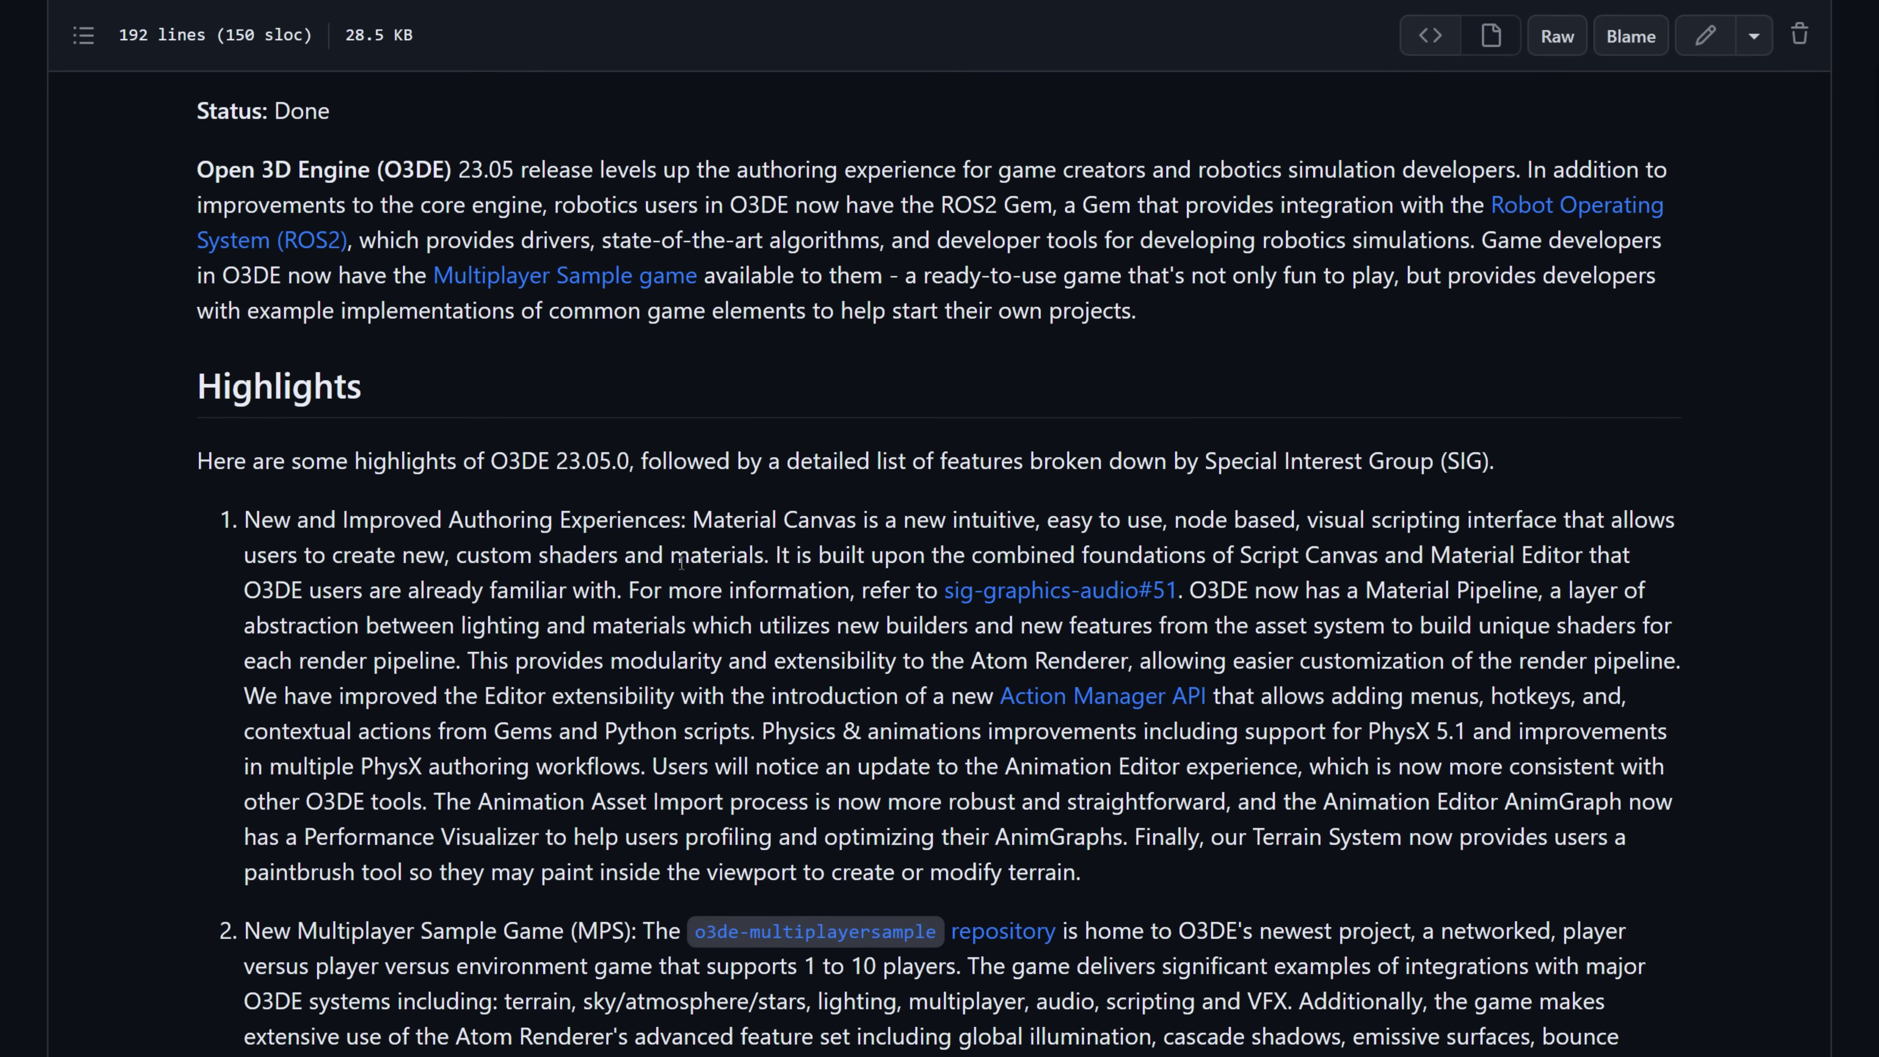
click(1287, 523)
scroll(814, 518, down, 7)
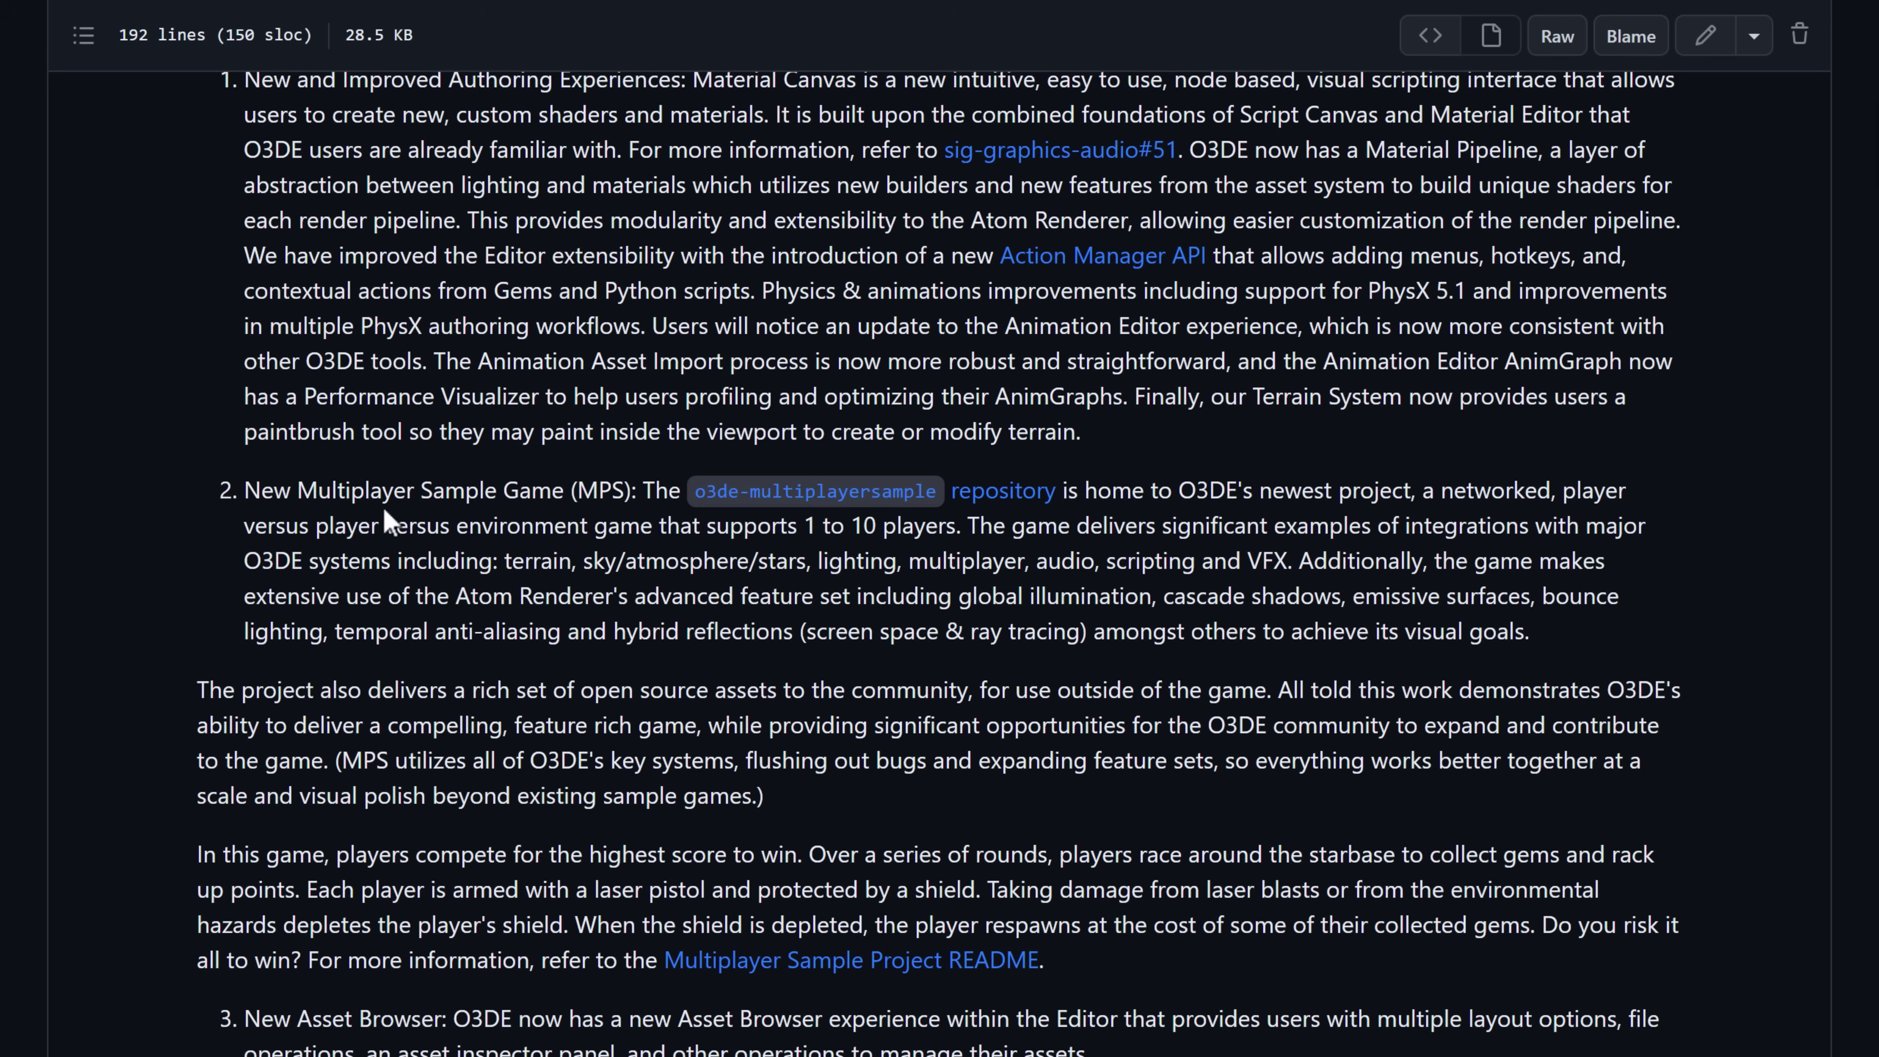
scroll(423, 514, down, 6)
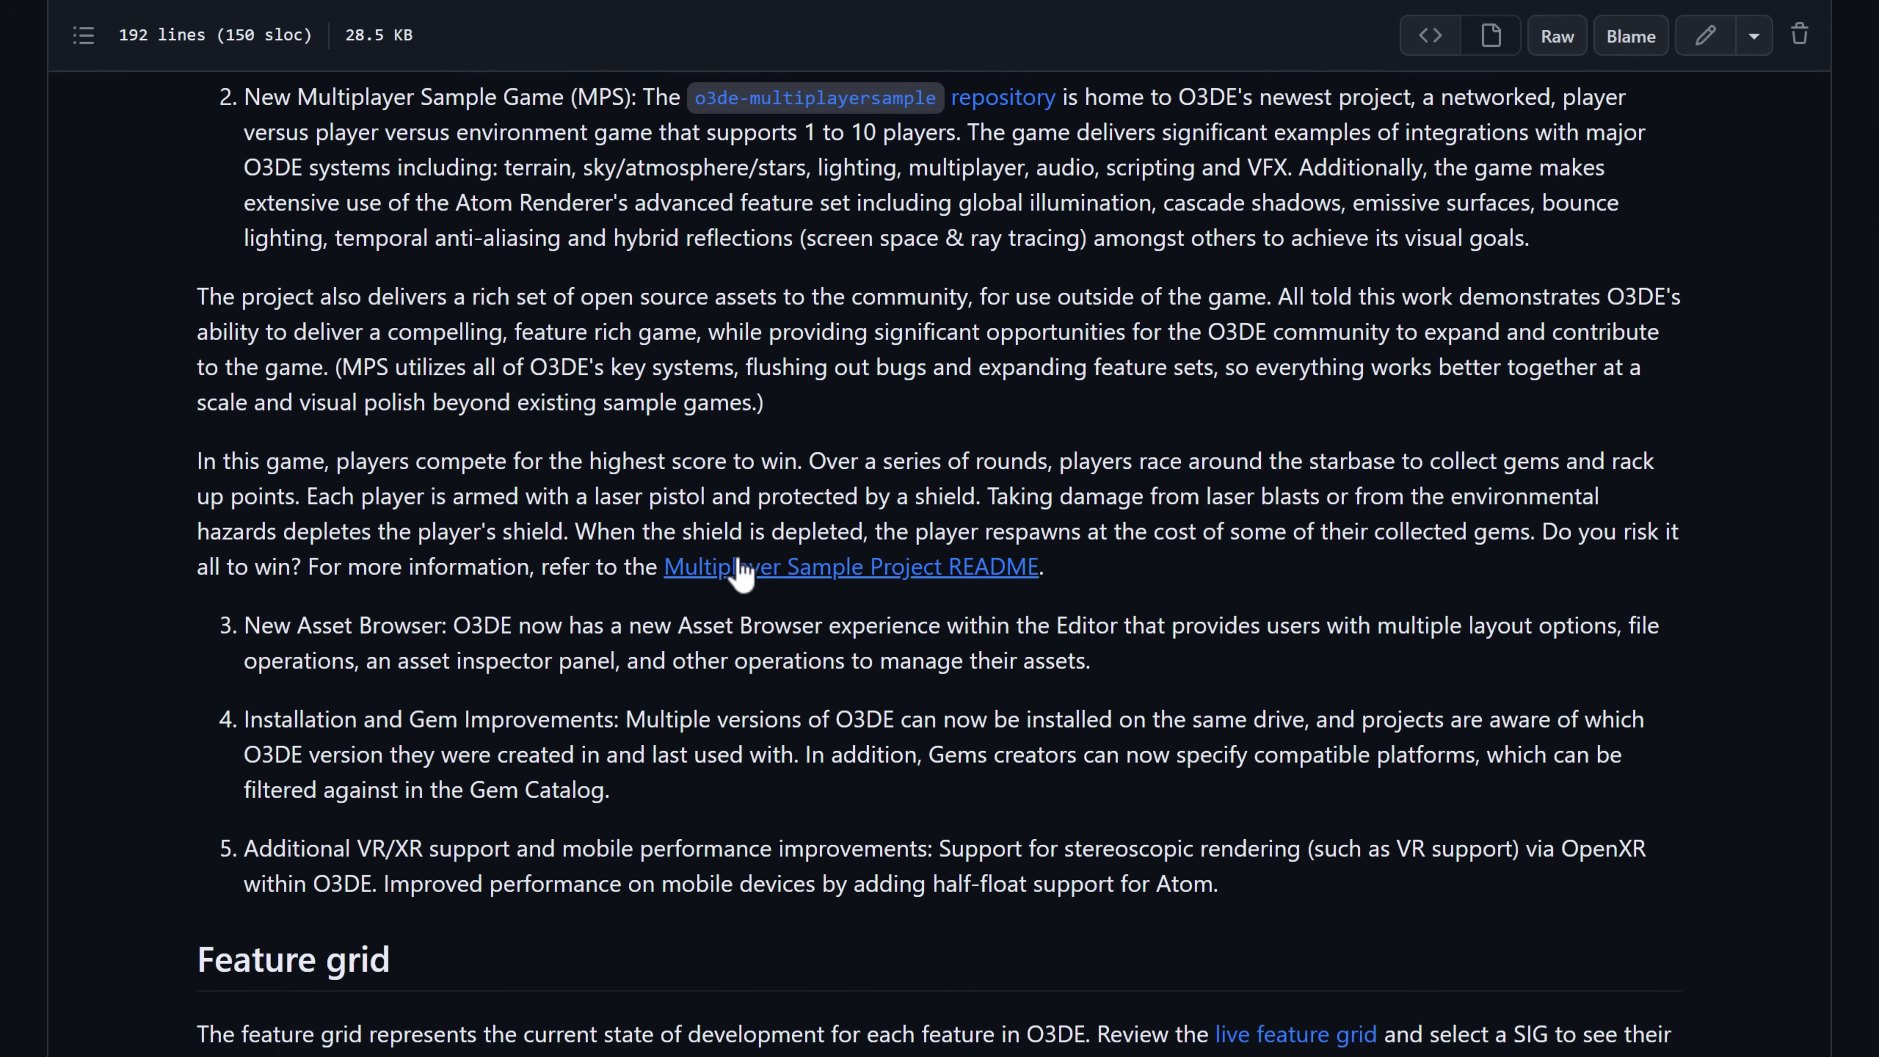
scroll(589, 485, down, 18)
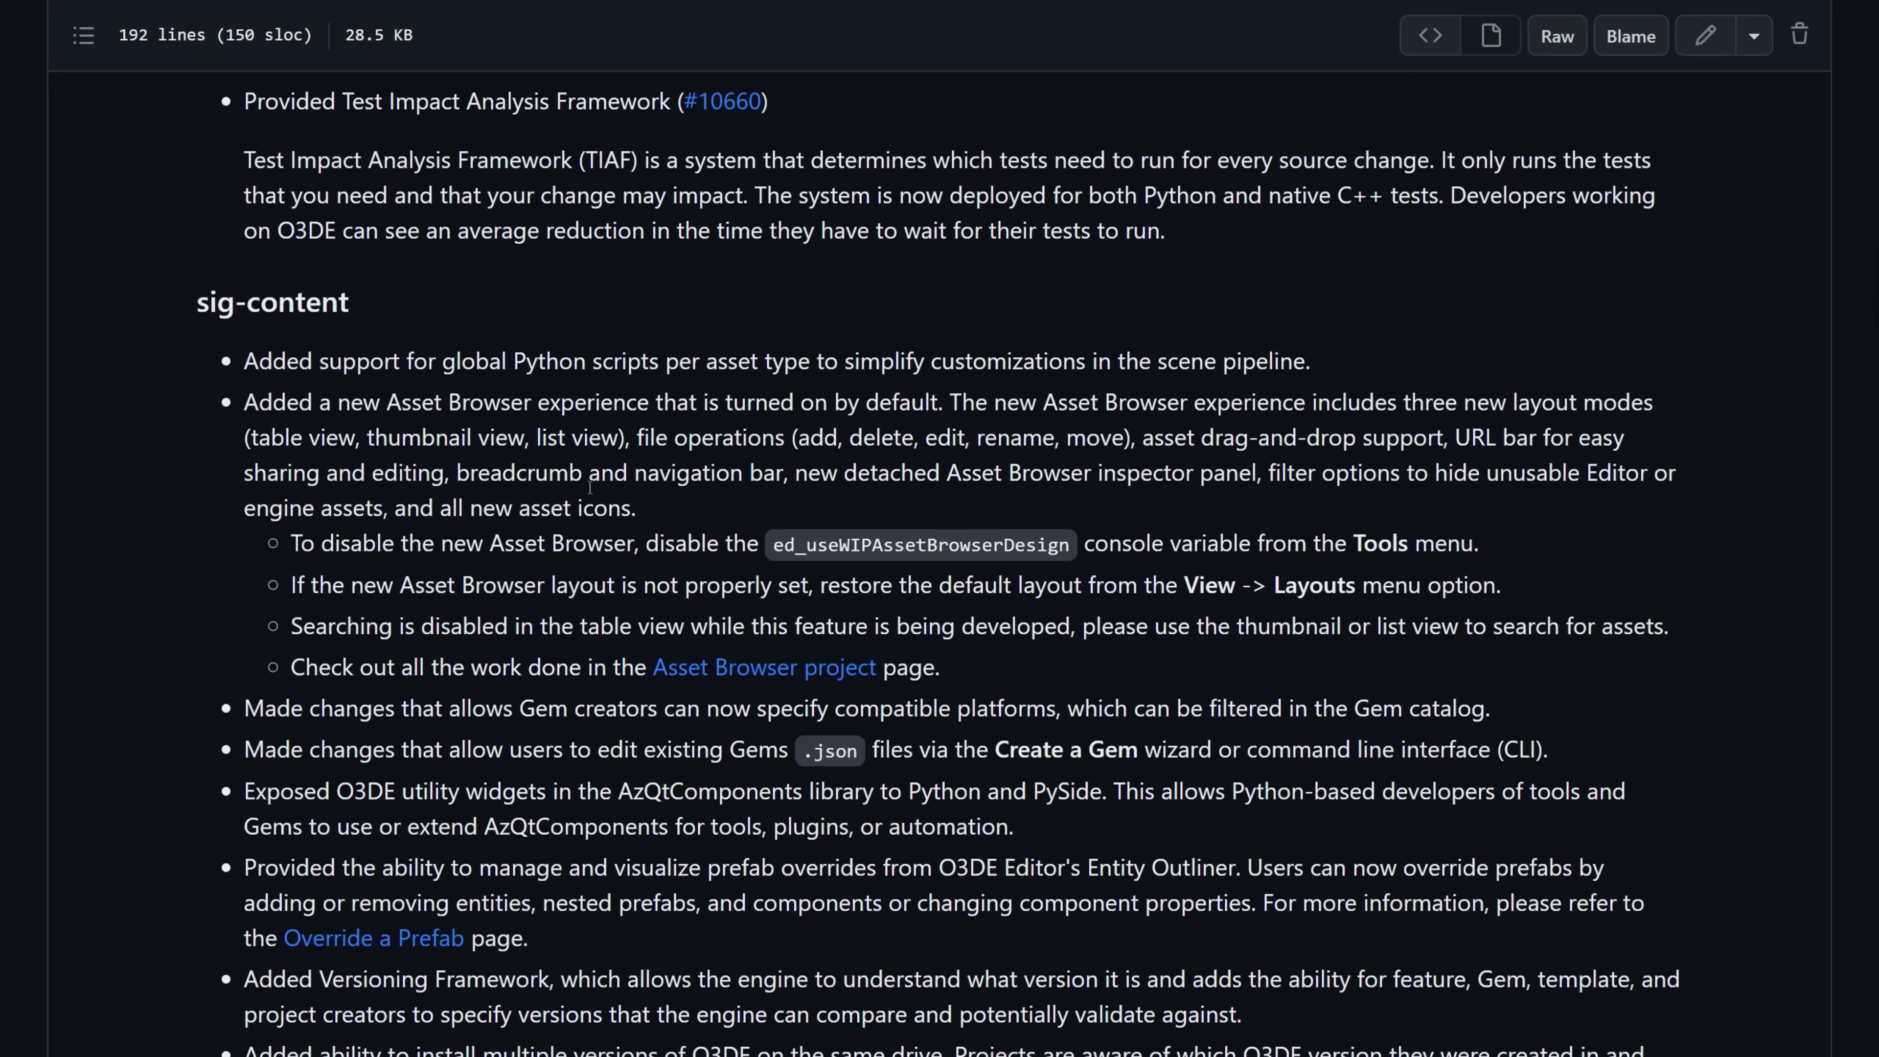
Read the feature list onward from sig-content through sig-core, sig-graphics-audio with Material Canvas, sig-platform and sig-simulation
scroll(589, 487, down, 17)
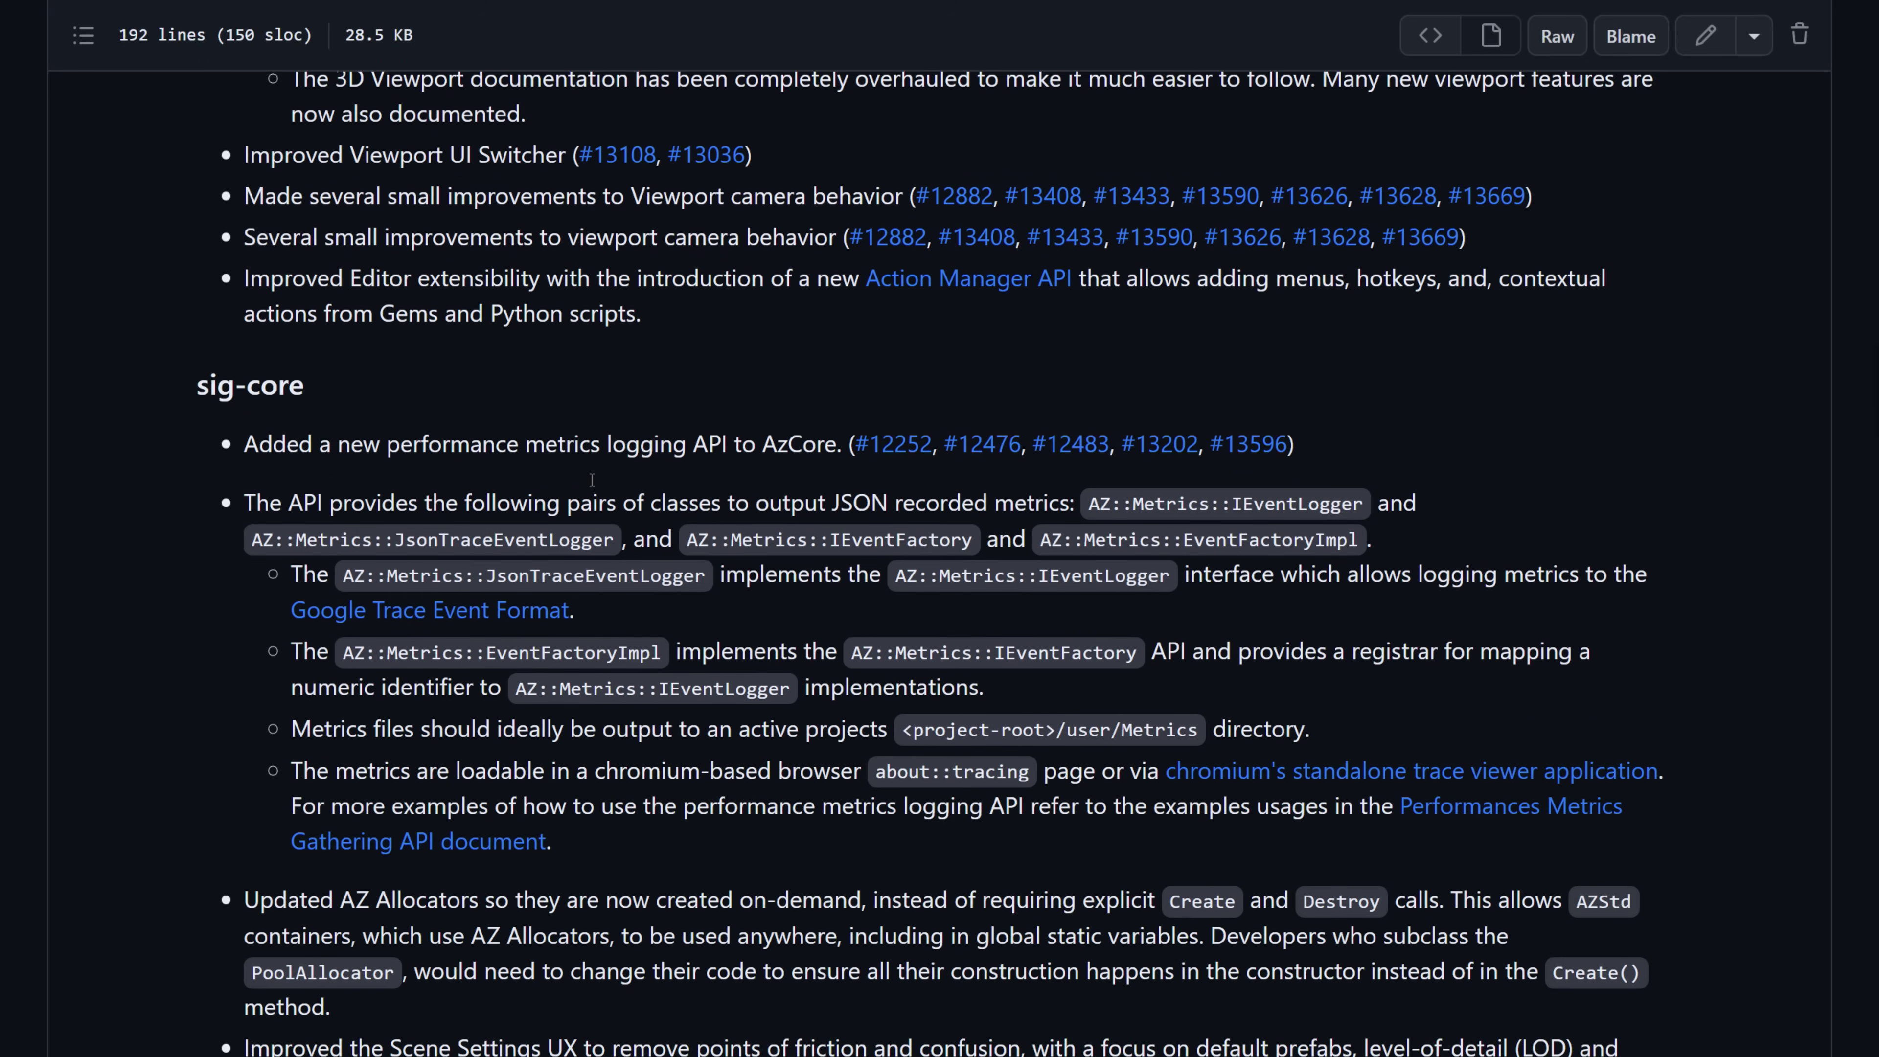
scroll(598, 489, down, 14)
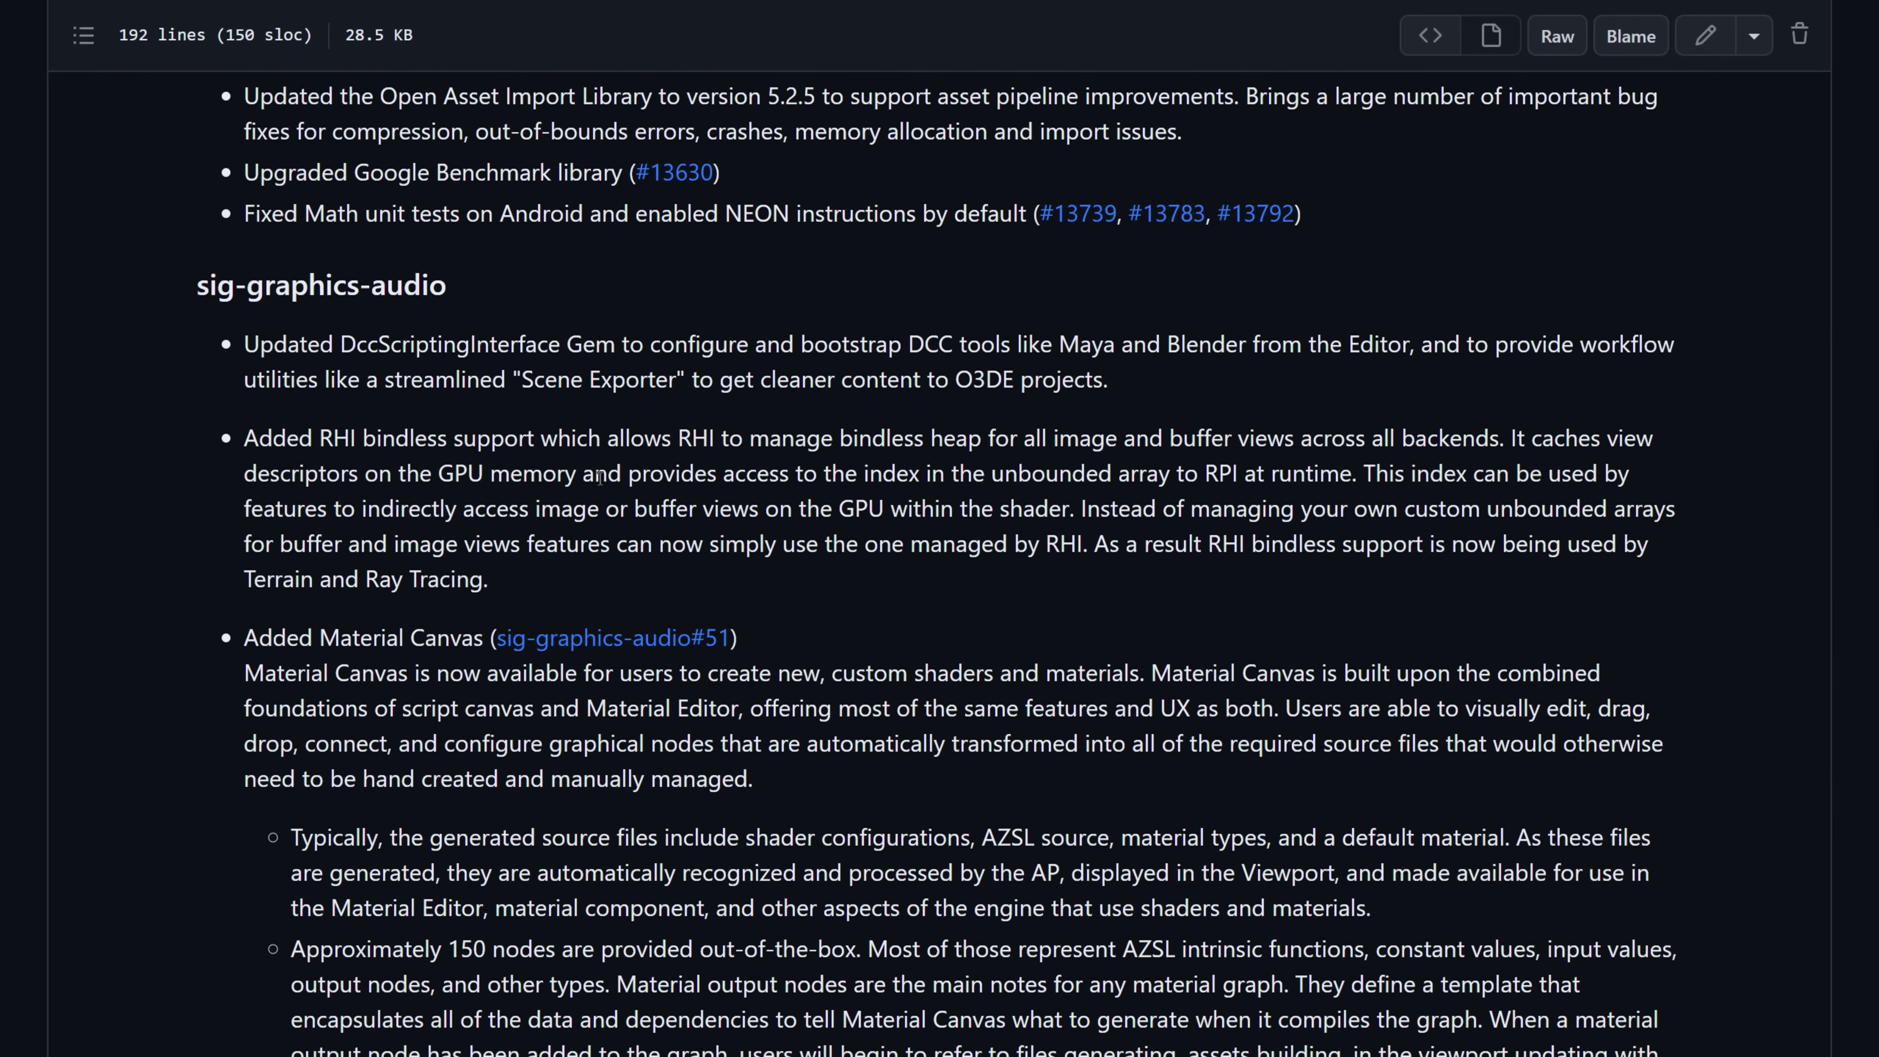
scroll(600, 475, up, 4)
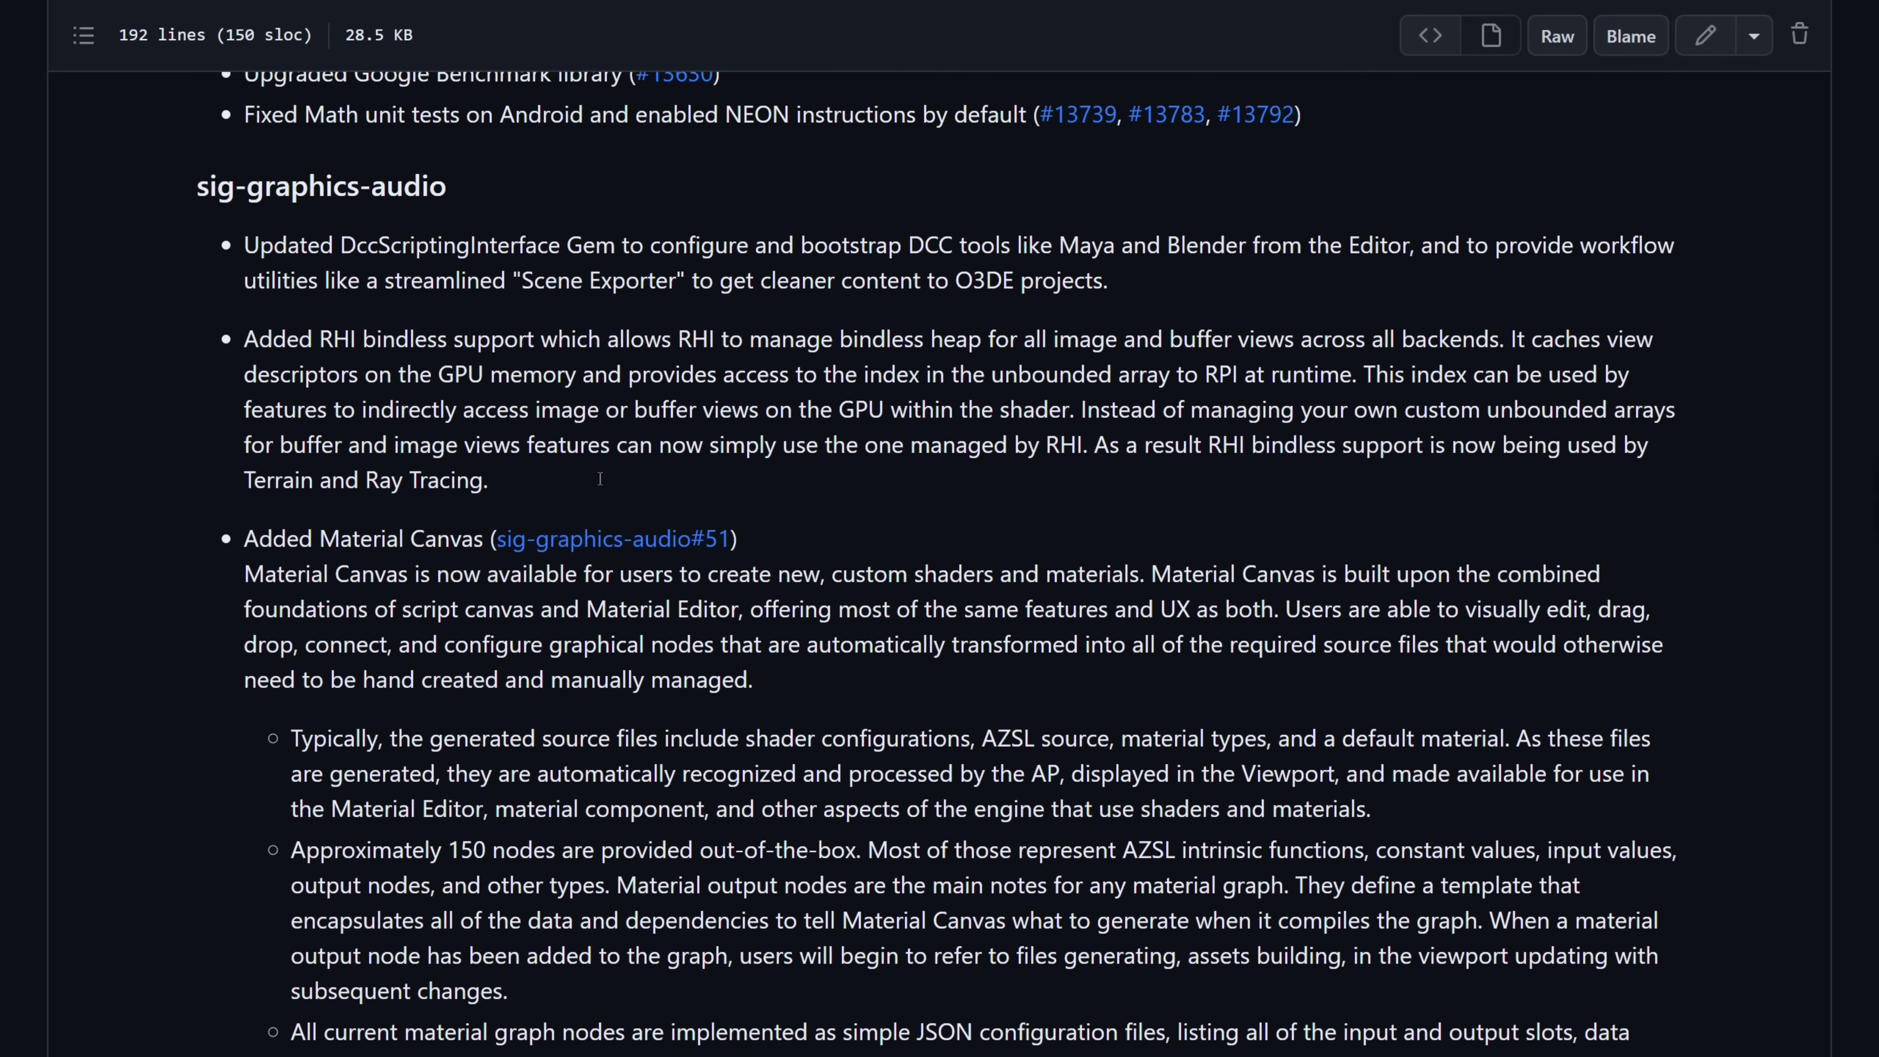
scroll(886, 468, down, 4)
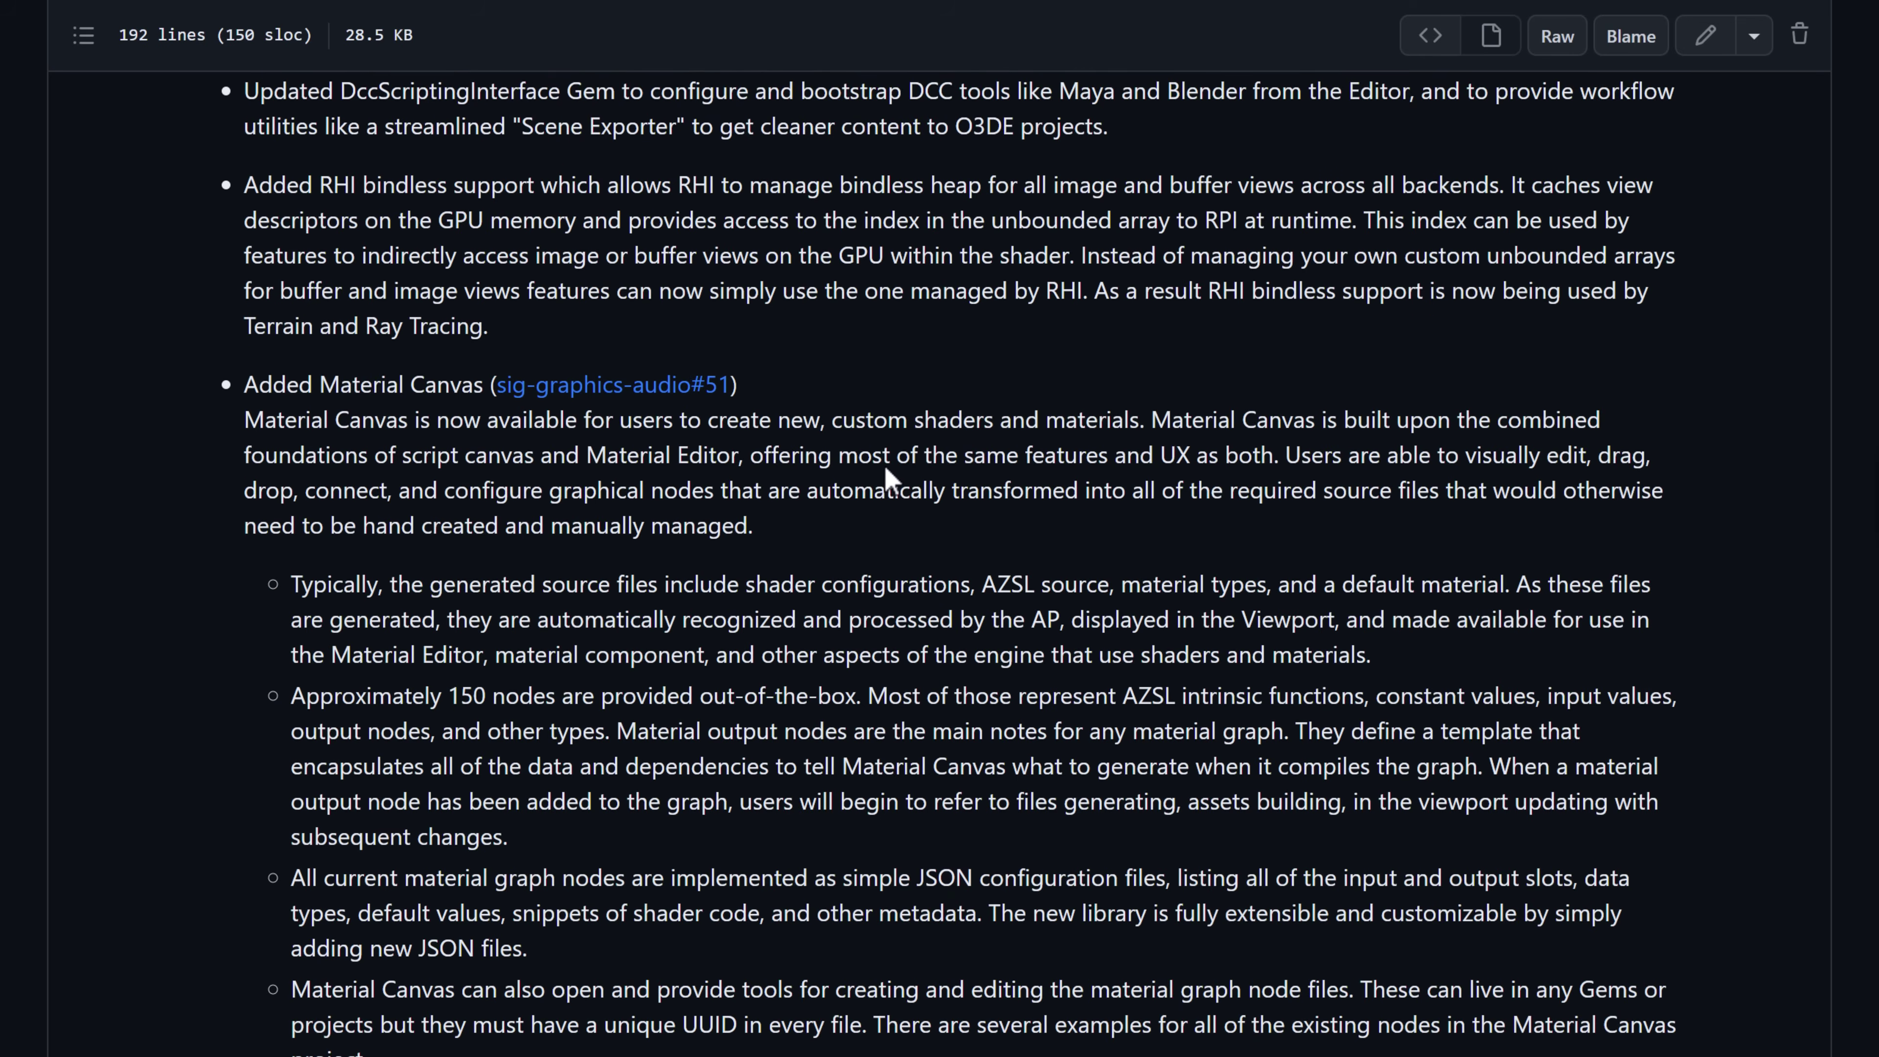
scroll(886, 470, down, 13)
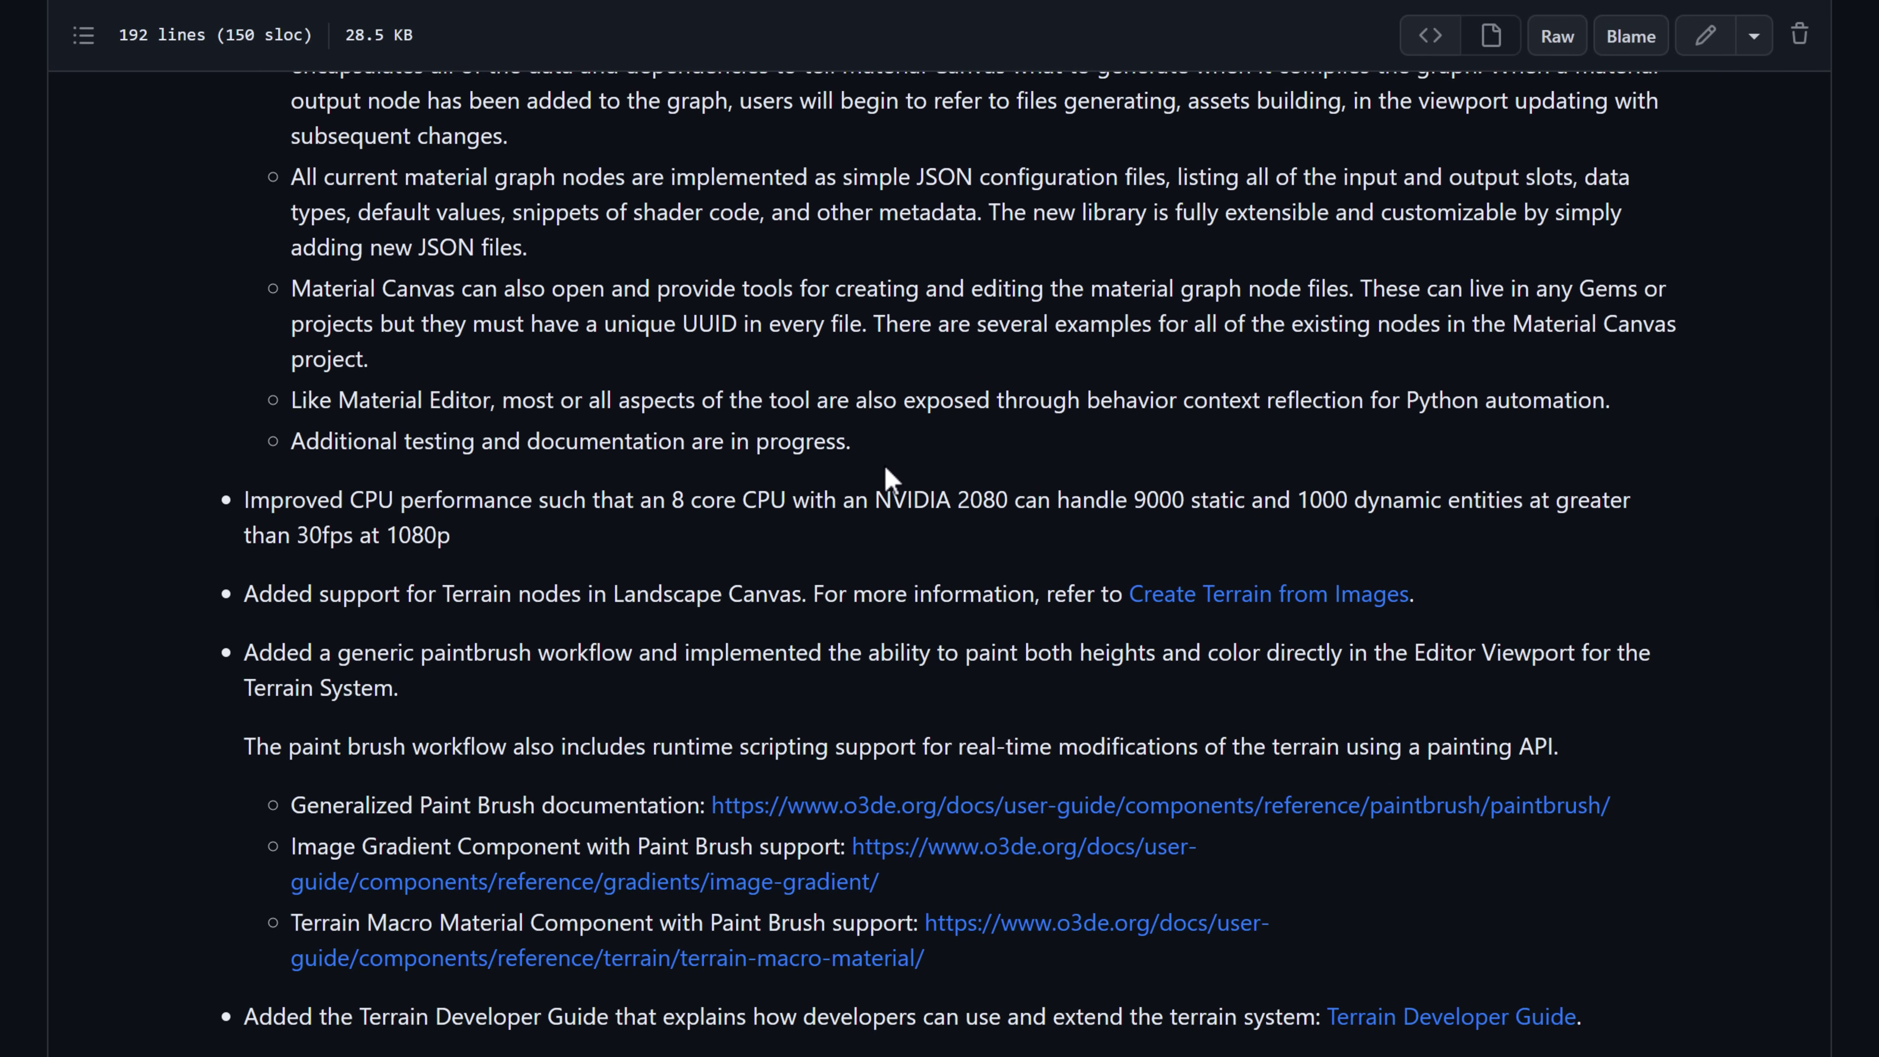
scroll(884, 468, down, 15)
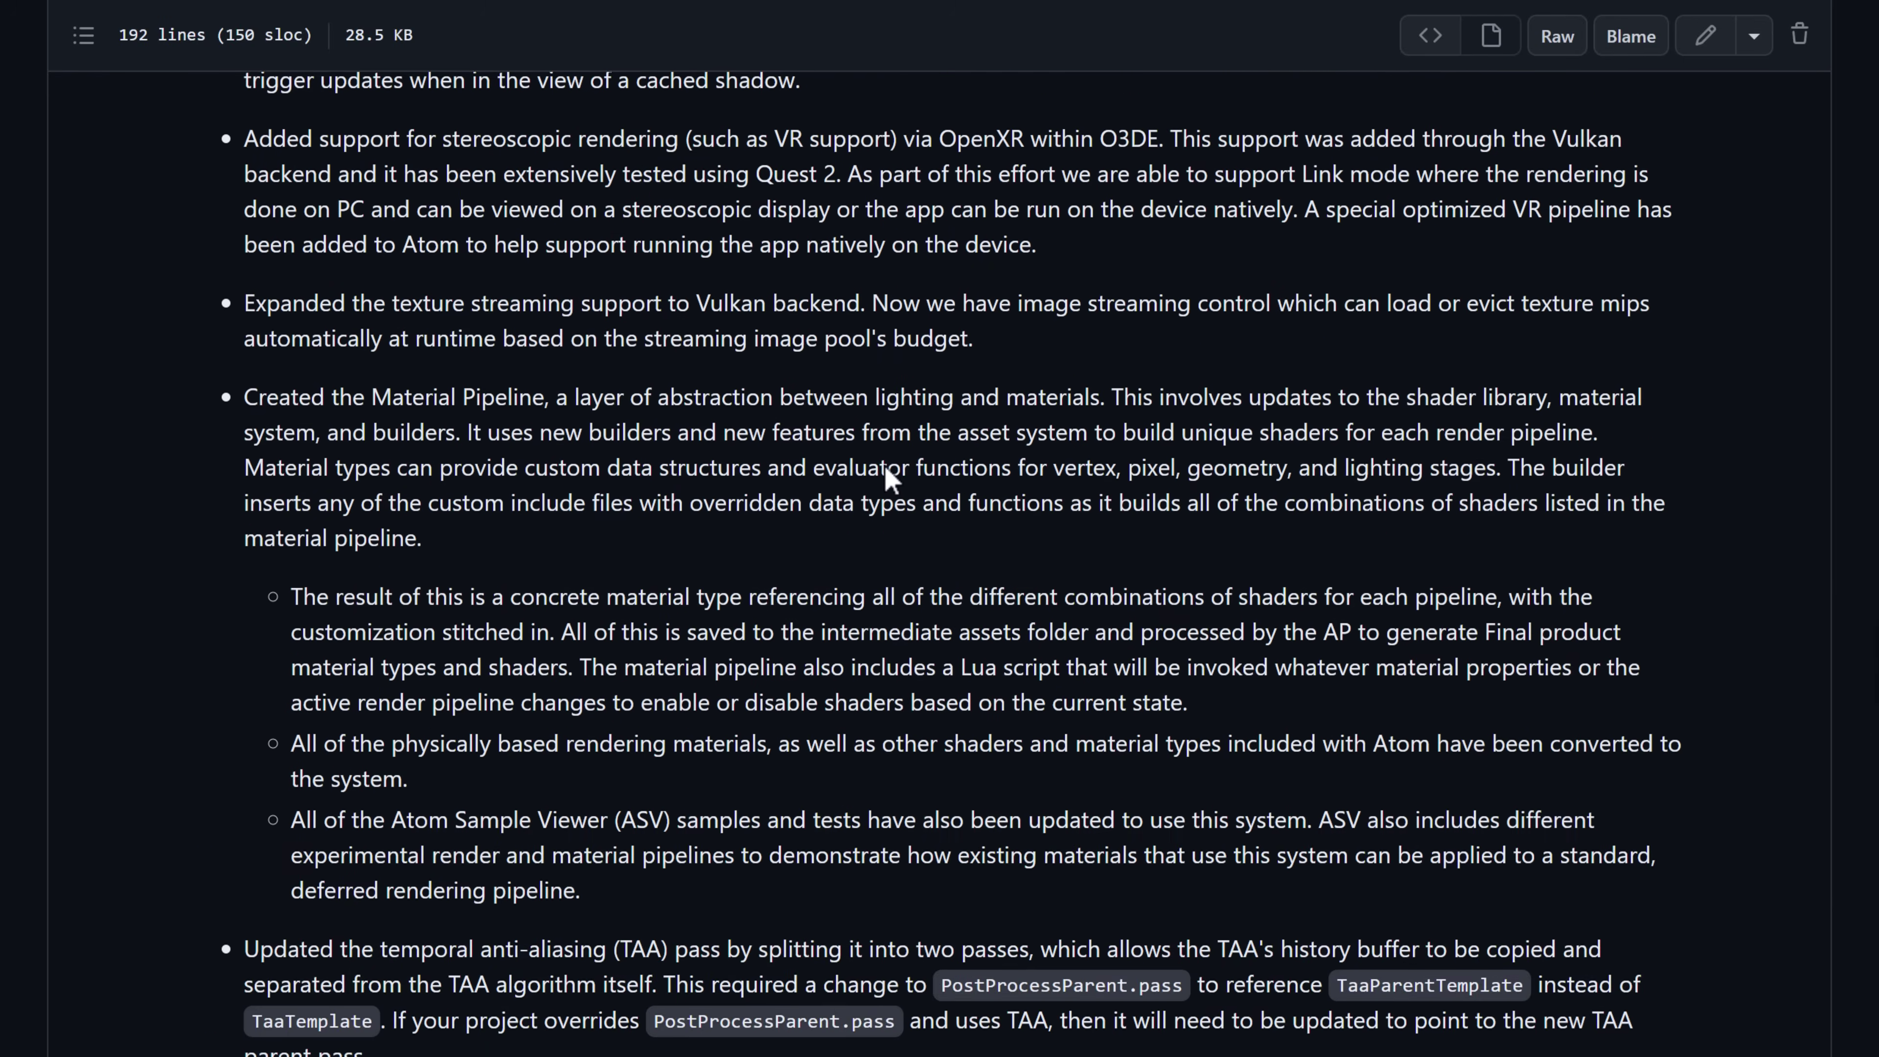
scroll(885, 468, down, 15)
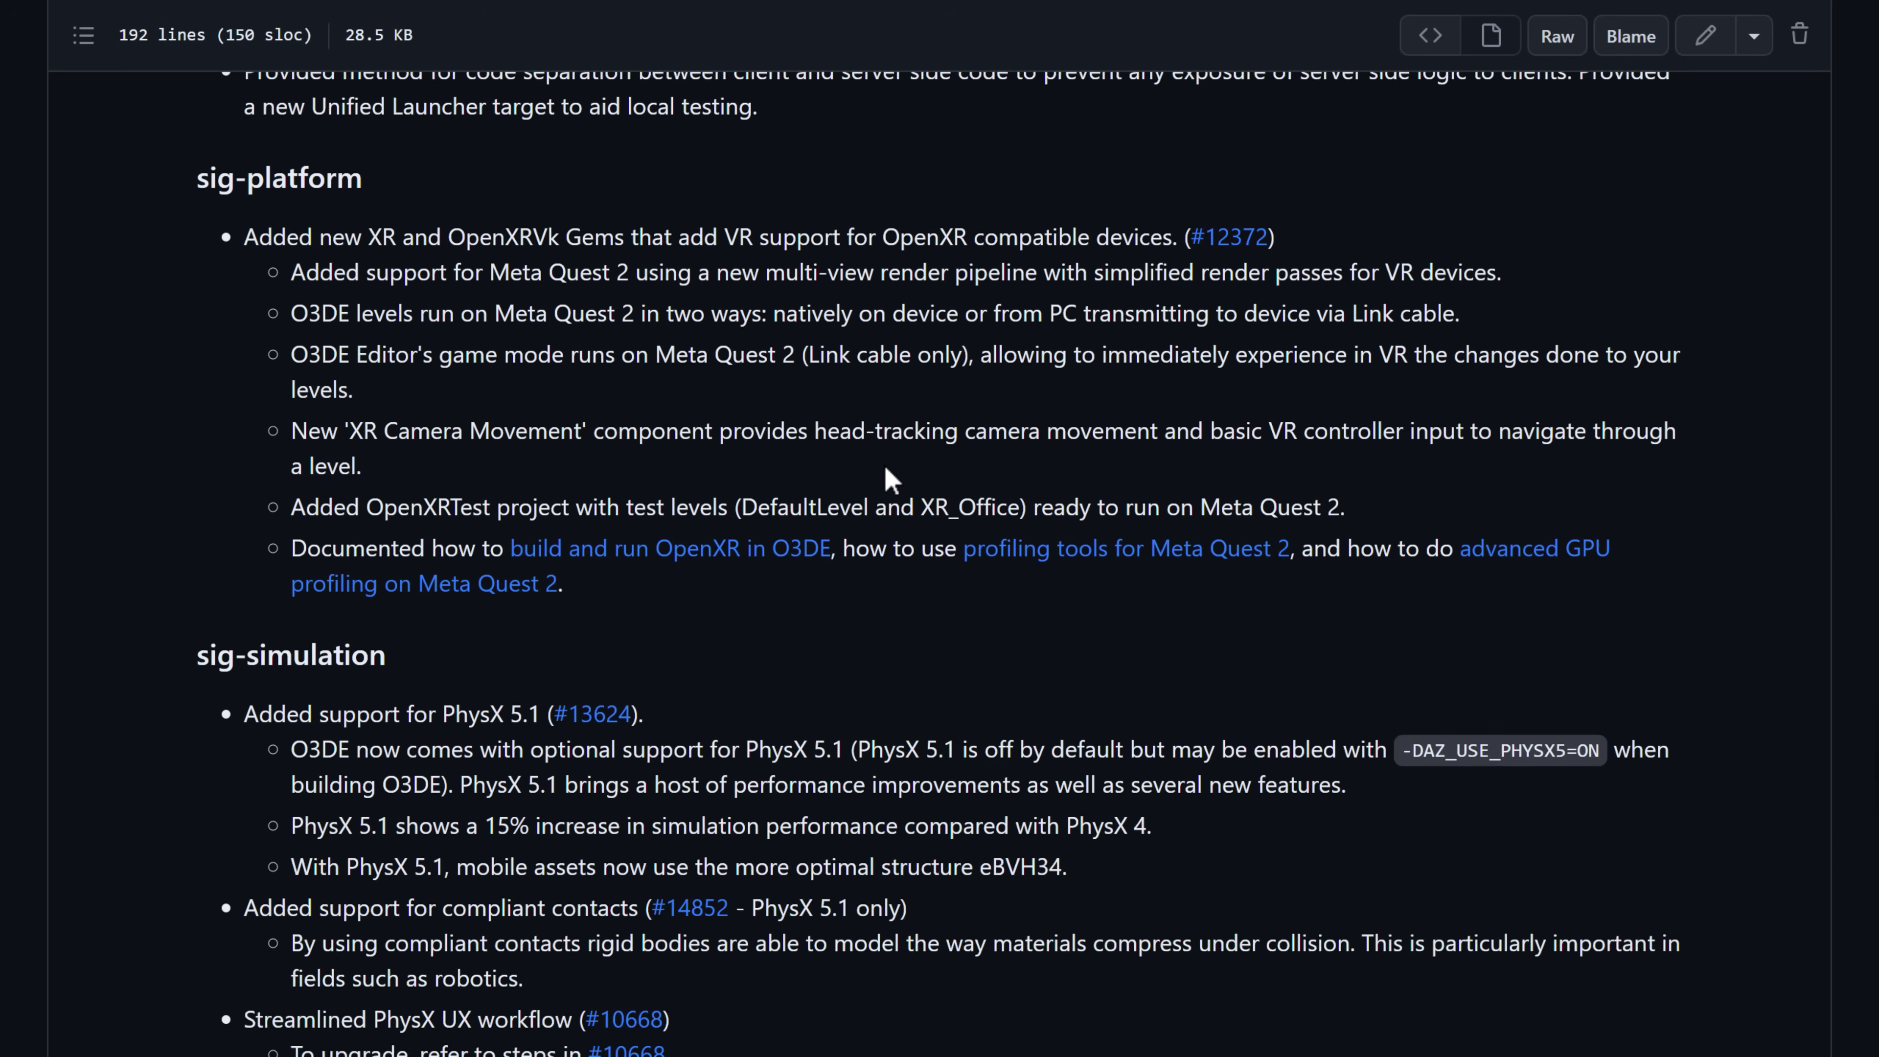
scroll(885, 467, down, 20)
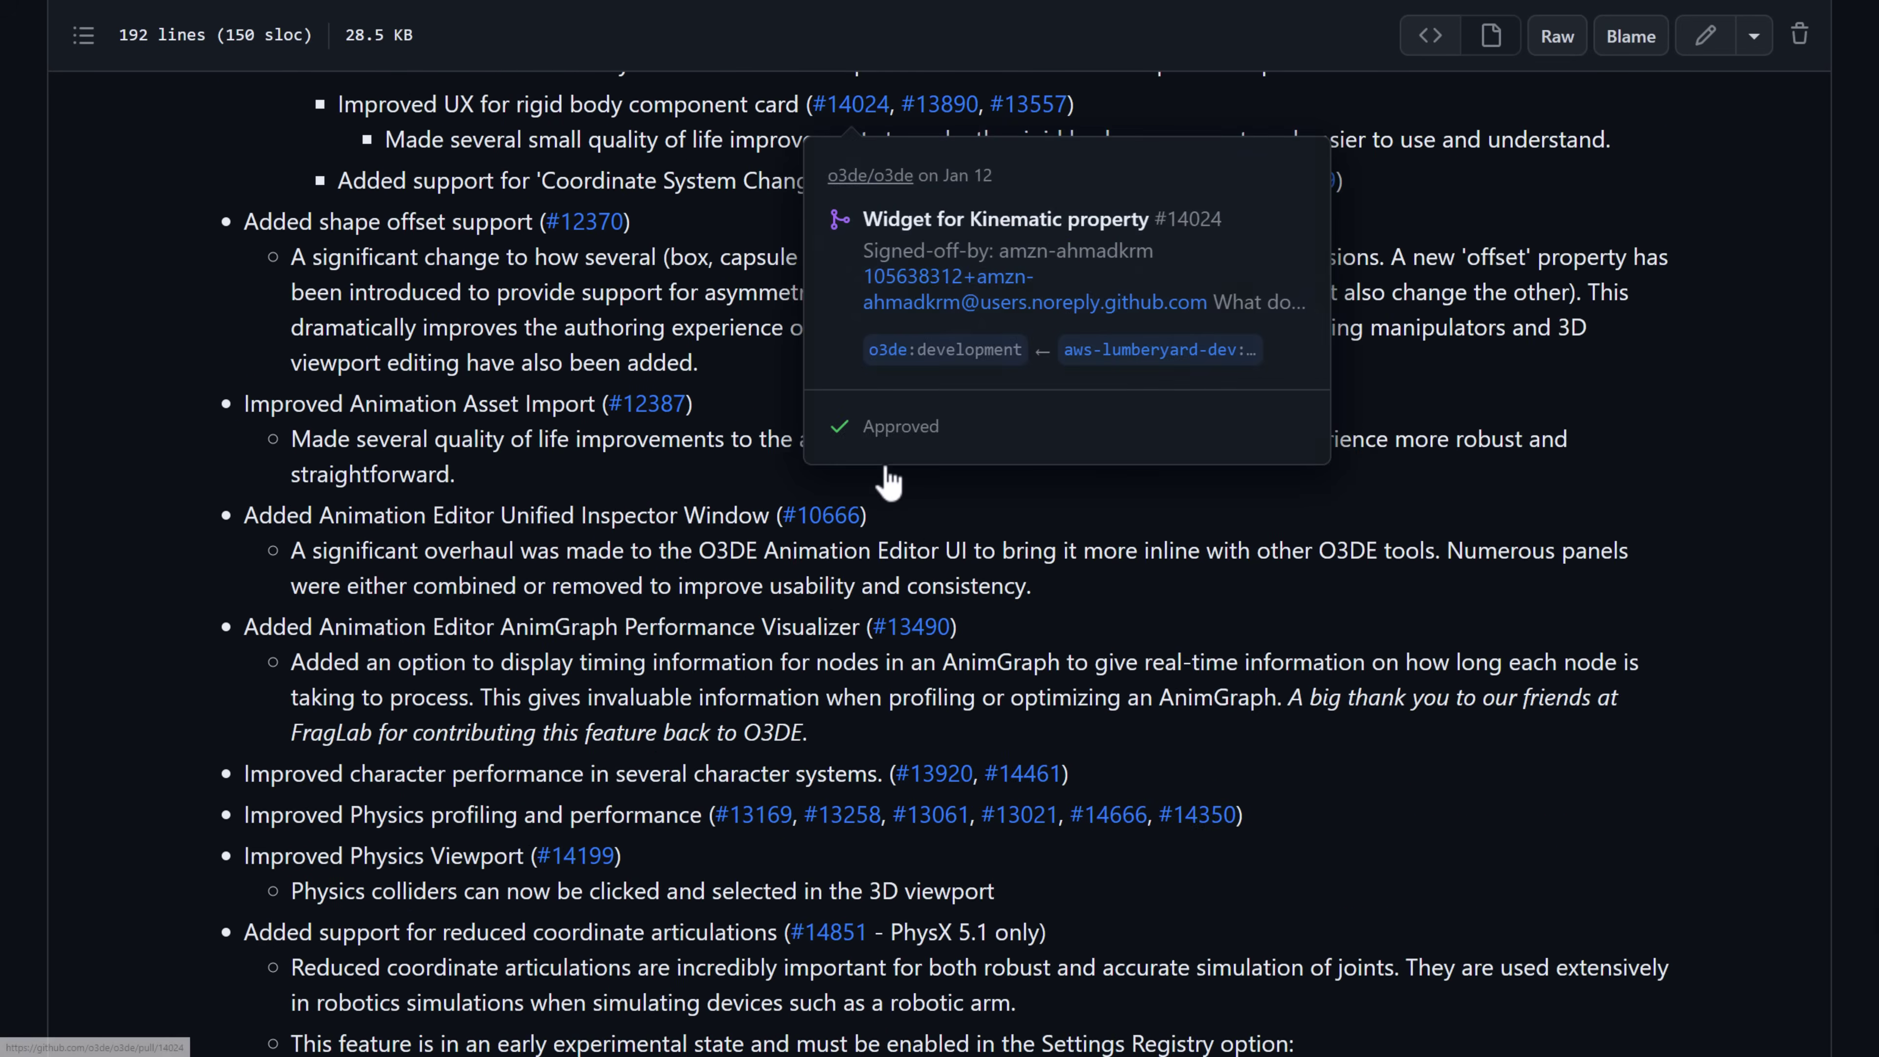
scroll(885, 465, down, 17)
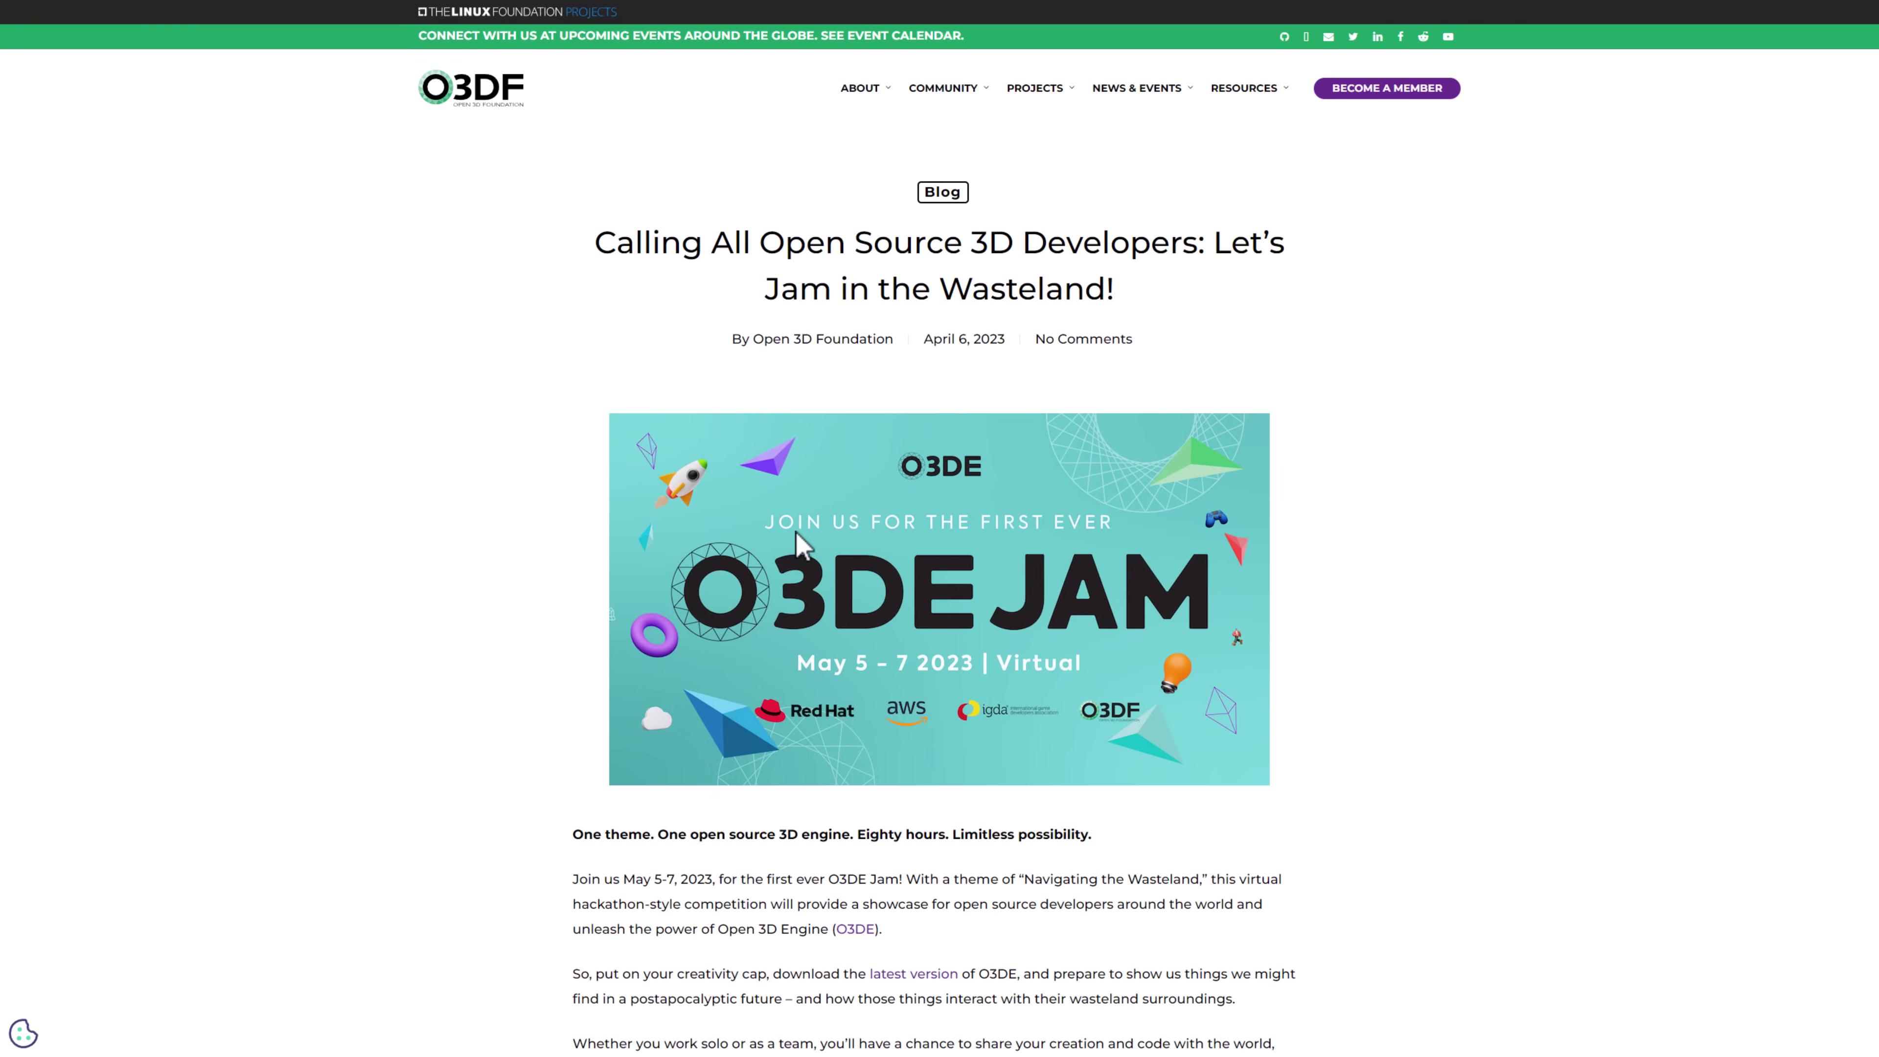
Read the O3DE Jam blog post down to the About Open 3D Foundation section, and return to the O3DE home page
scroll(1029, 662, down, 7)
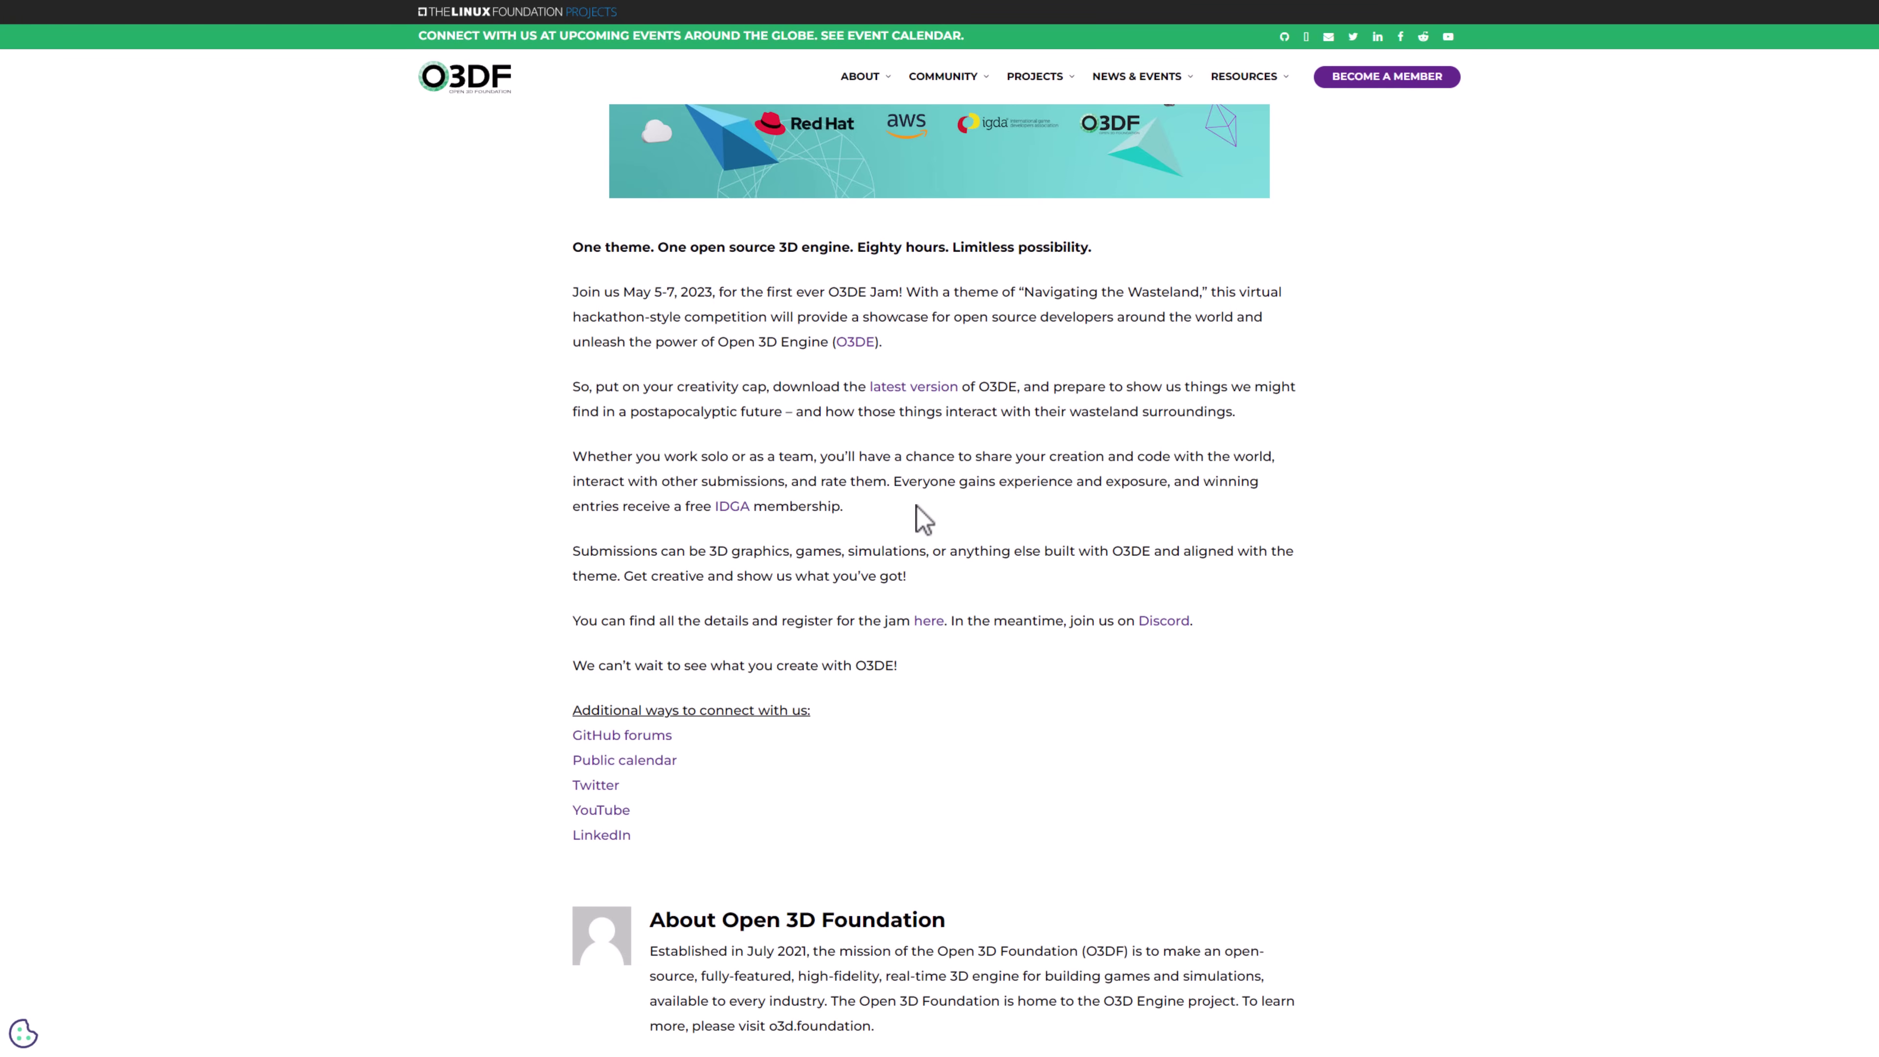
key(ctrl+Tab)
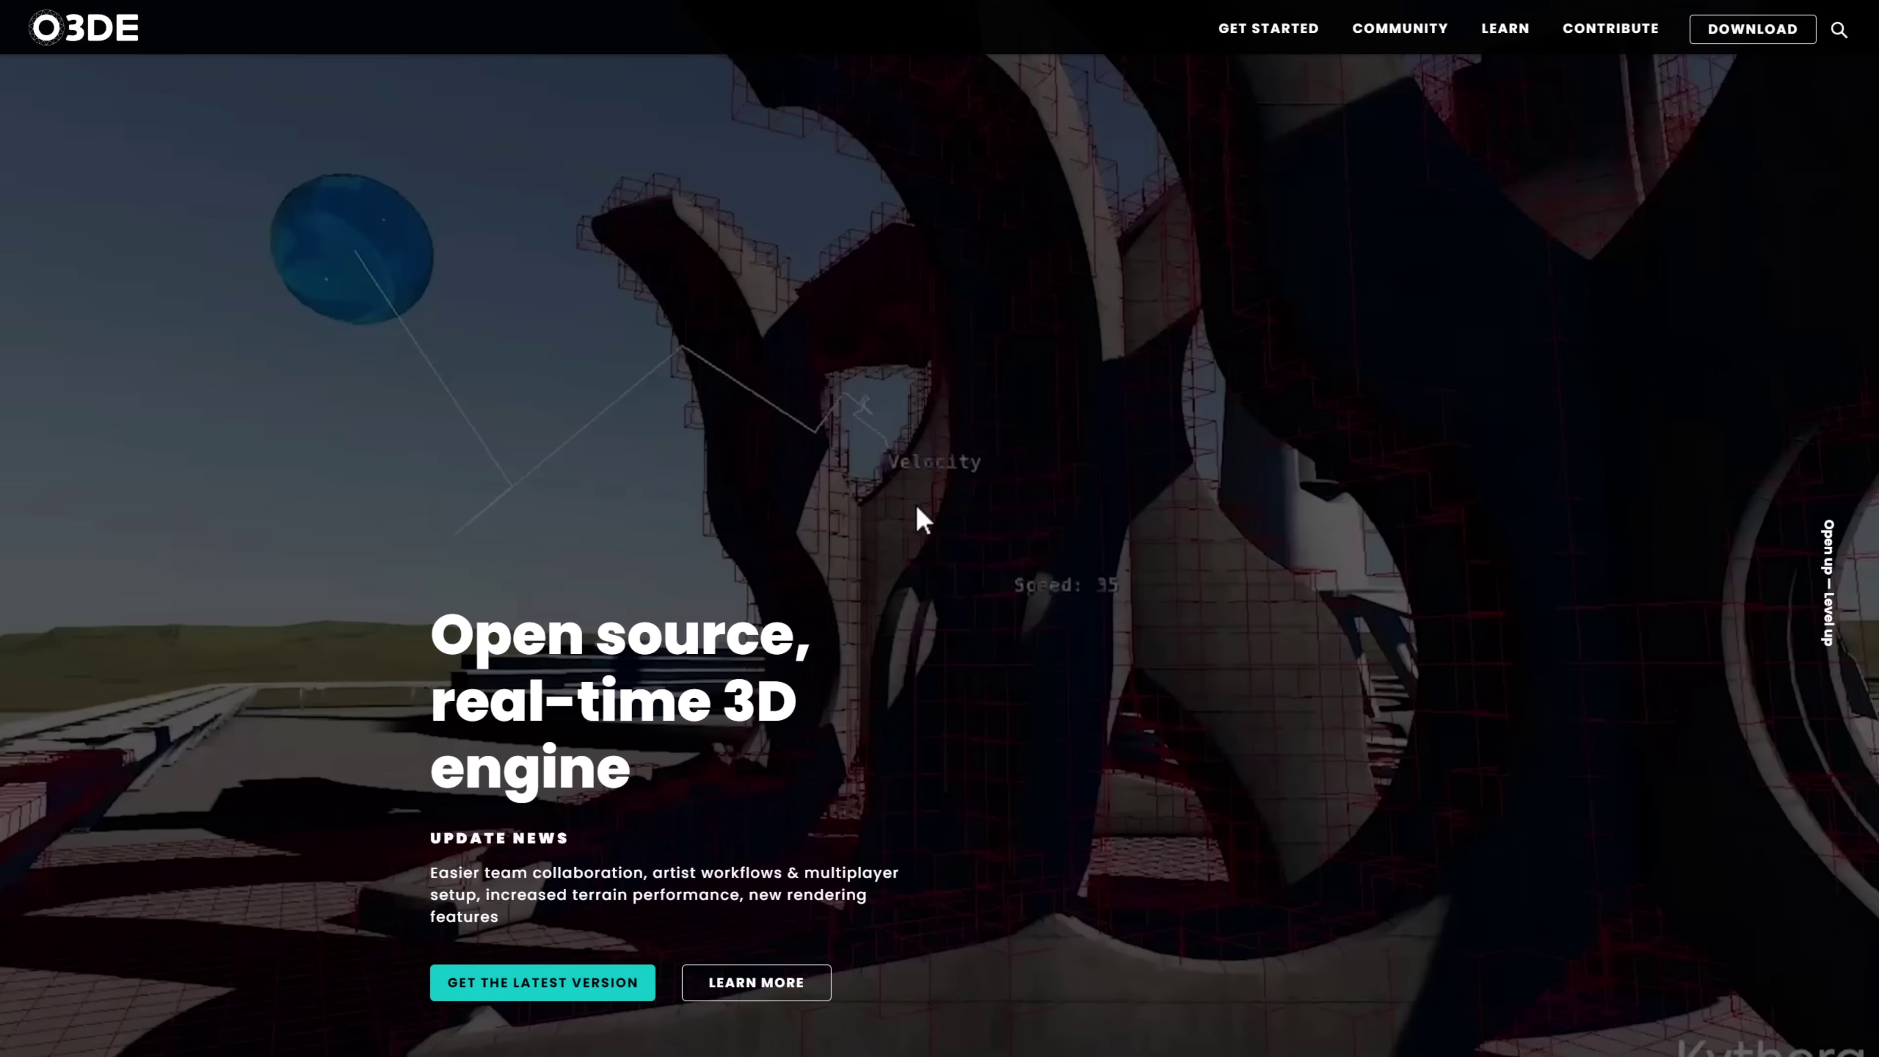
Switch to the O3DE Project Manager, start a new project named NewProject from the Default template, and open its Gem configuration
key(alt+Tab)
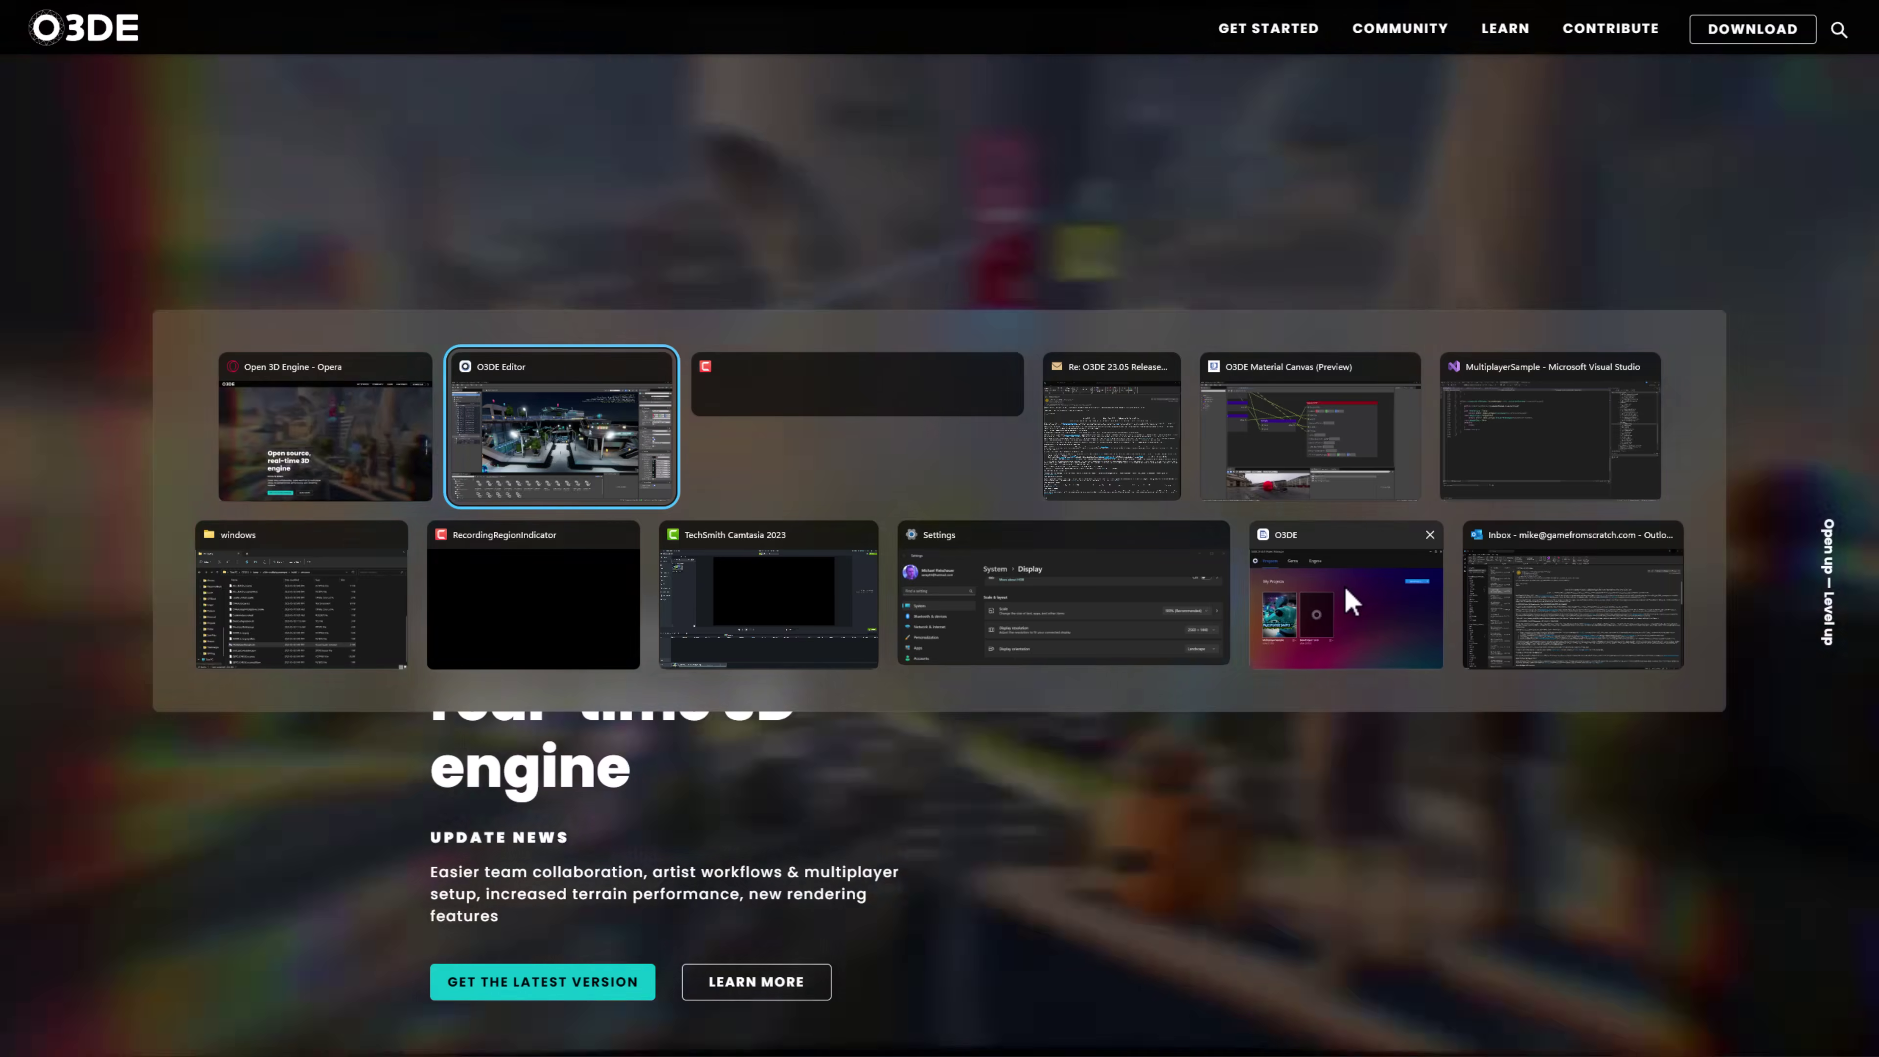
click(1343, 584)
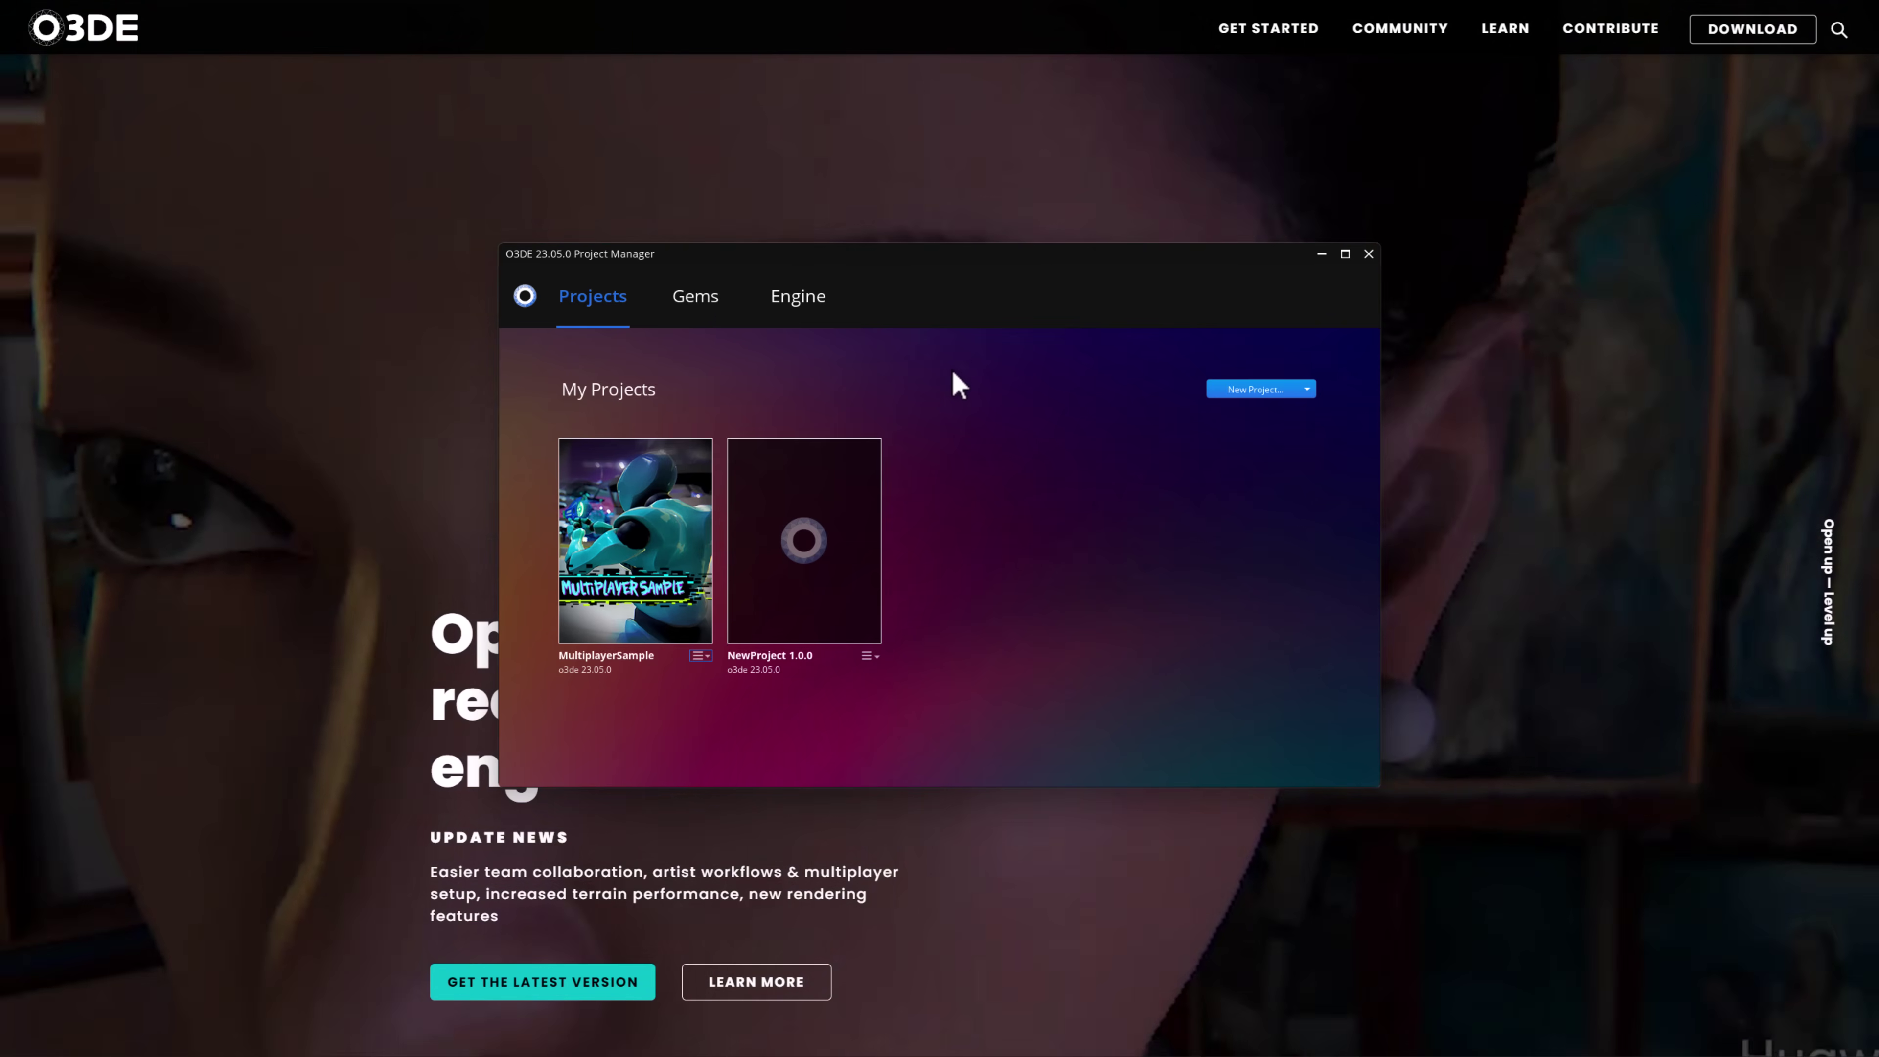
click(1251, 389)
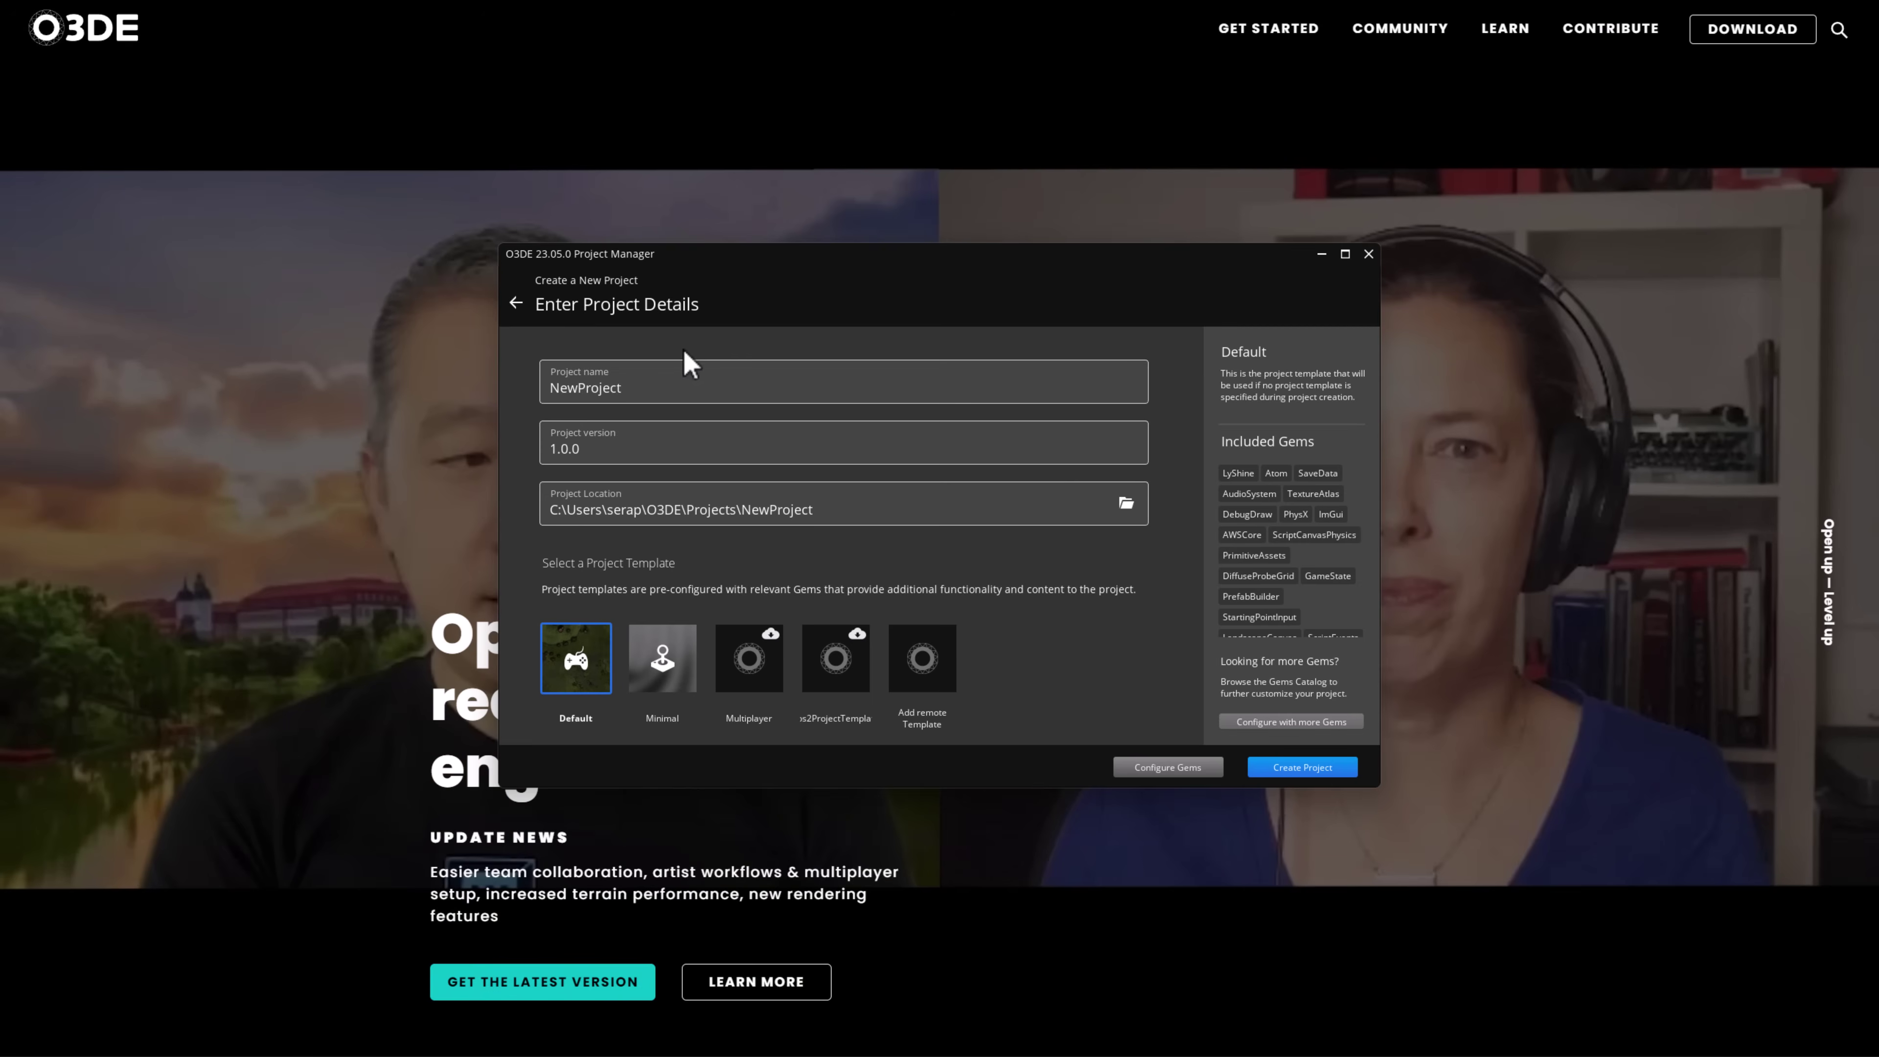
double_click(728, 385)
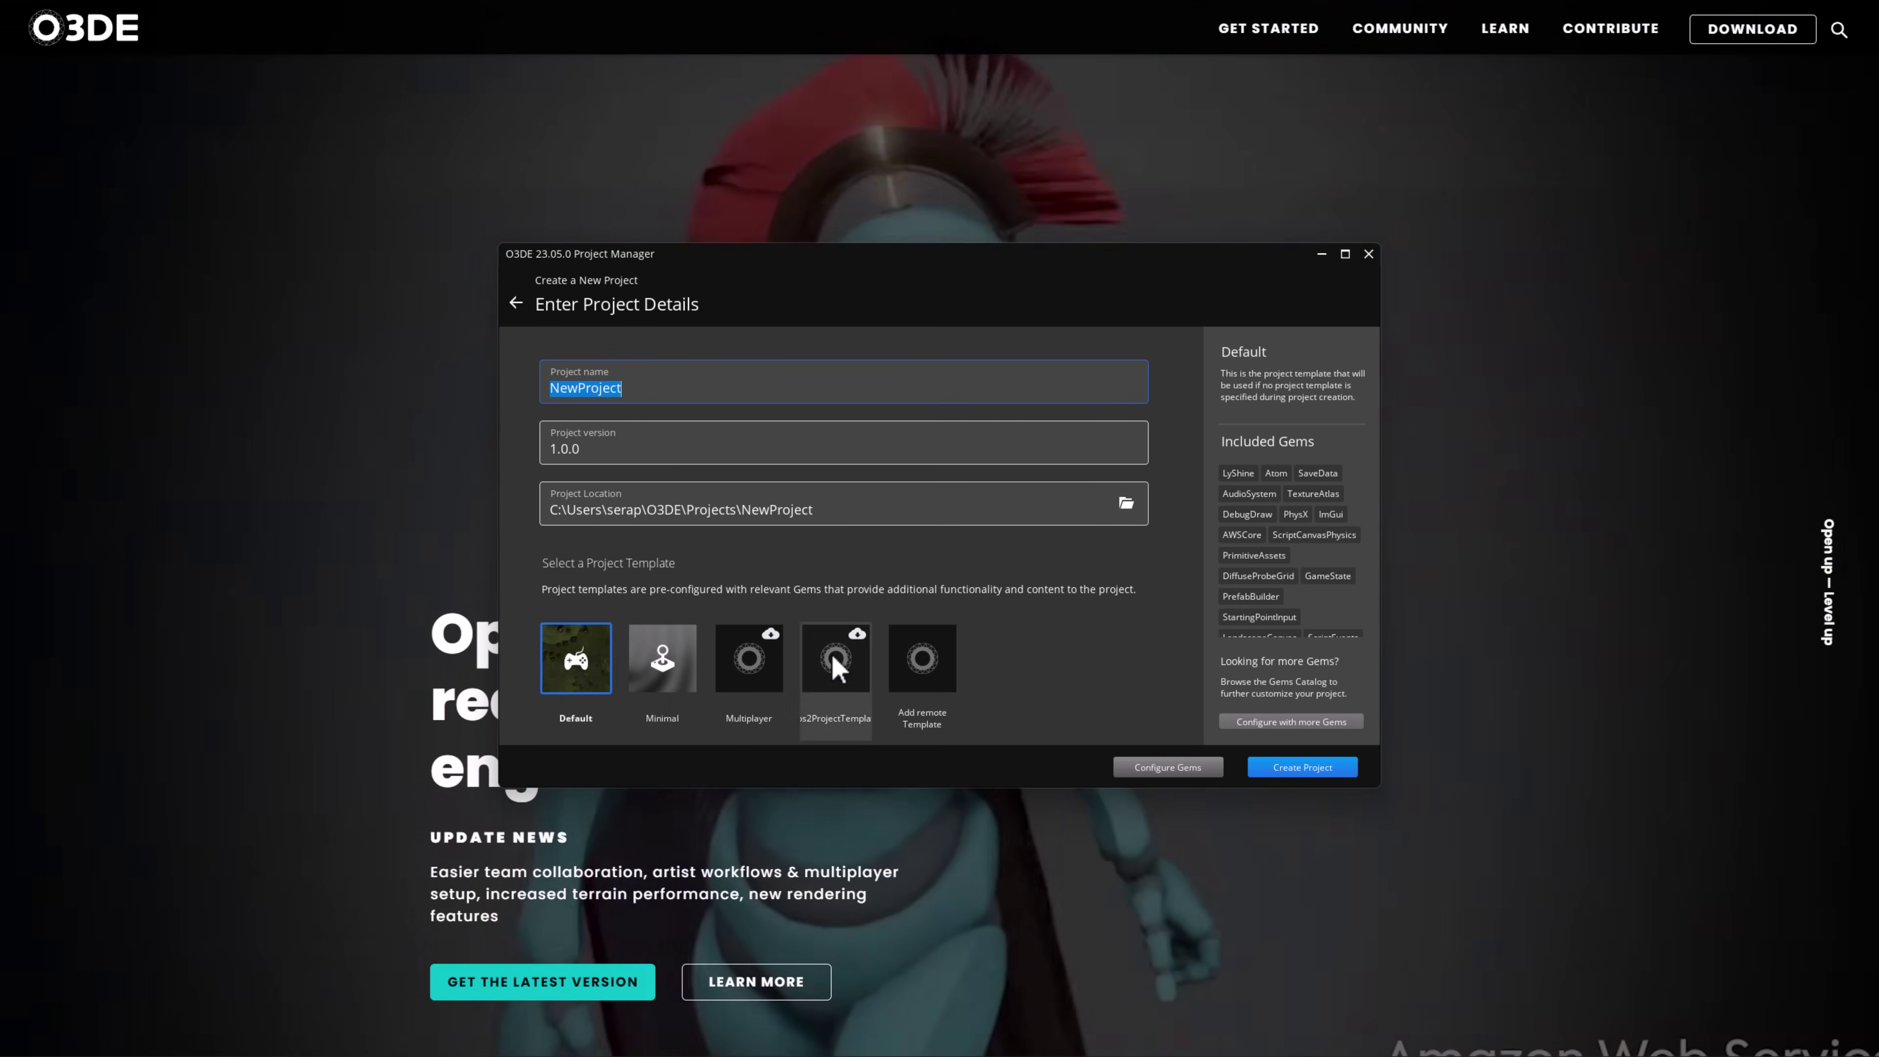
click(1174, 770)
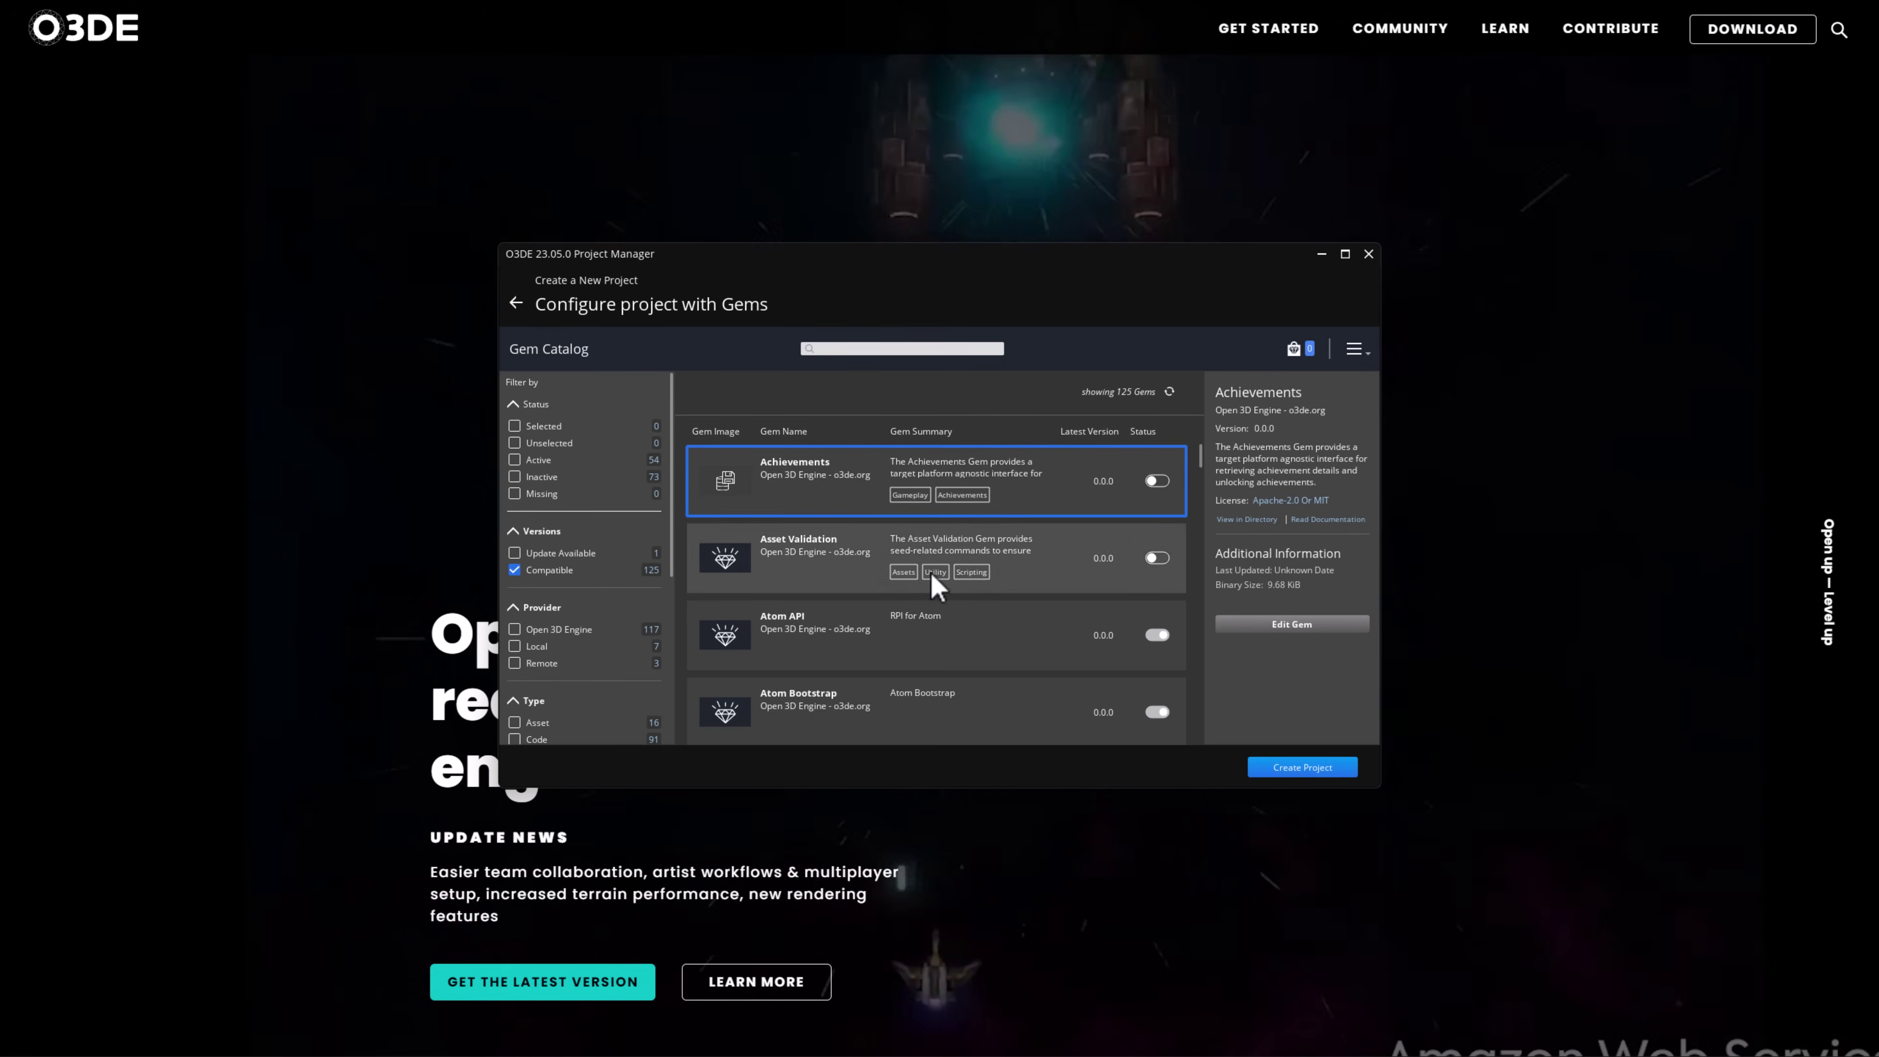
Browse the Gem Catalog from Achievements down to White Box, examining the available Gems and their enabled status
scroll(977, 547, down, 3)
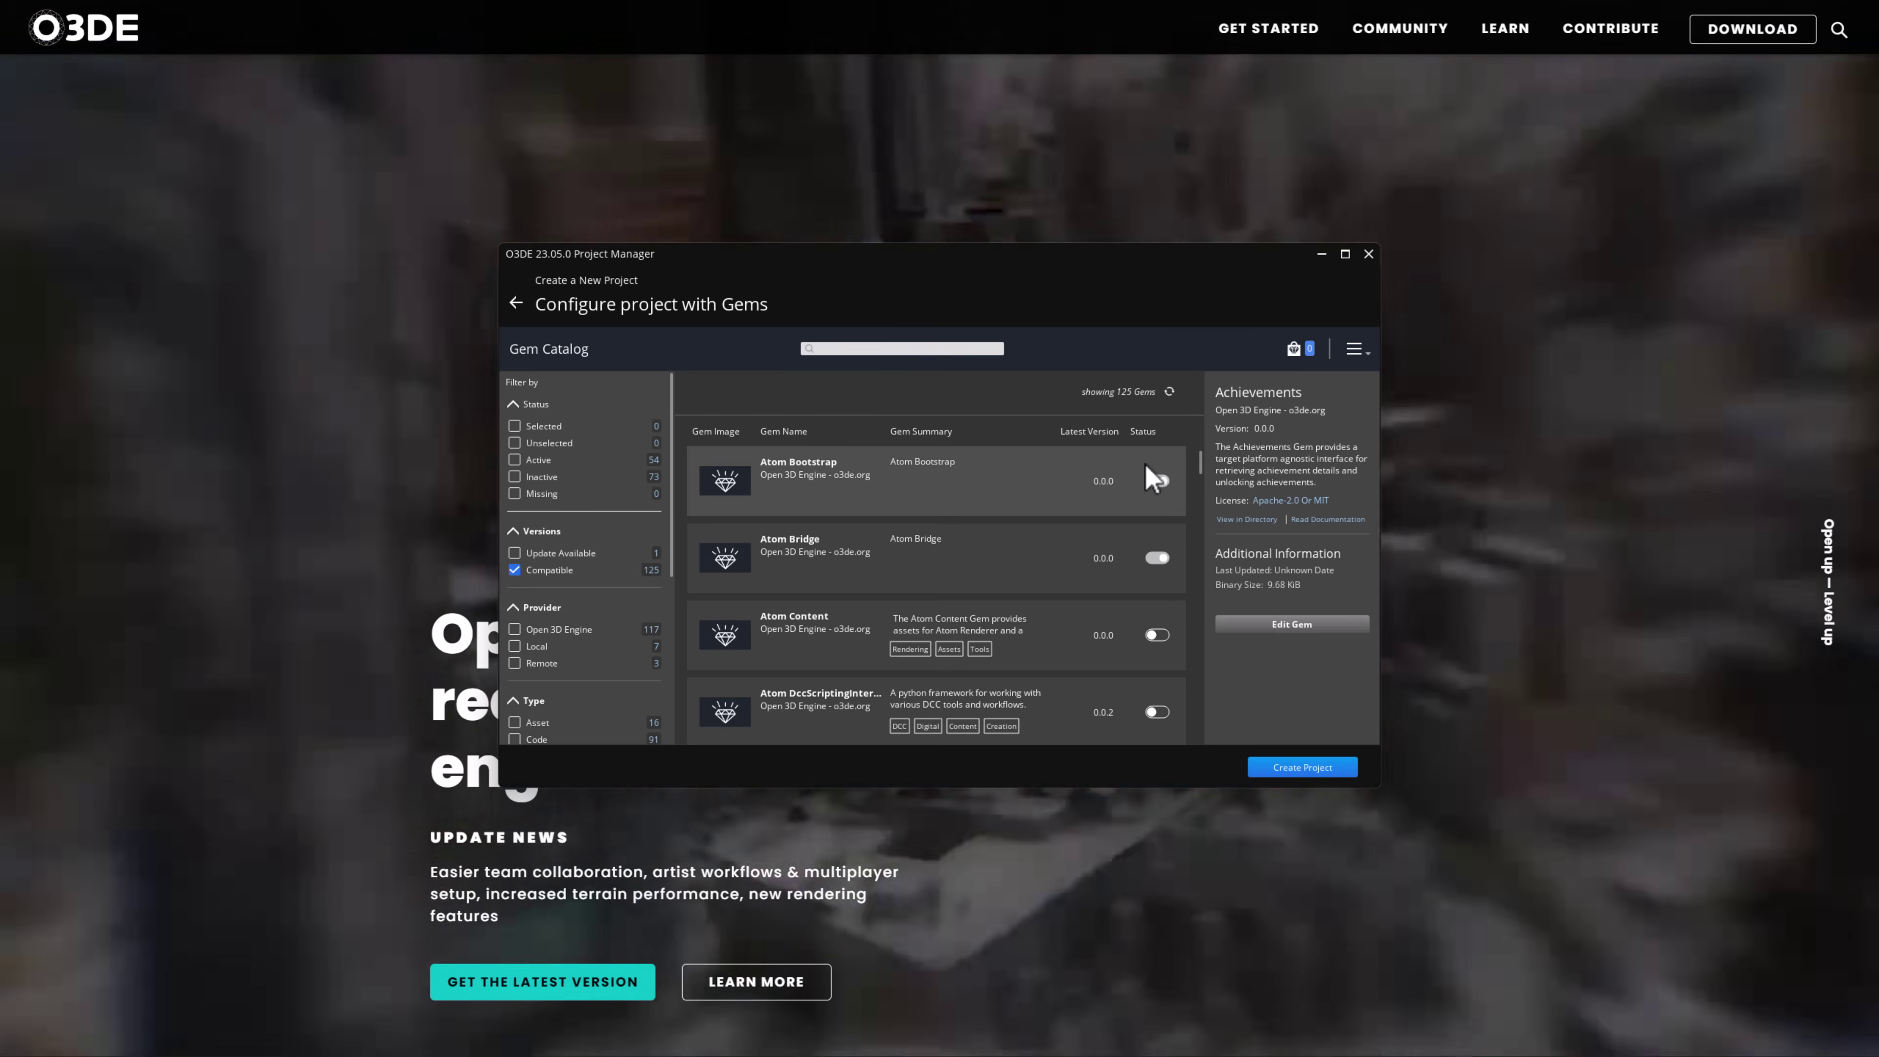
scroll(1098, 573, down, 6)
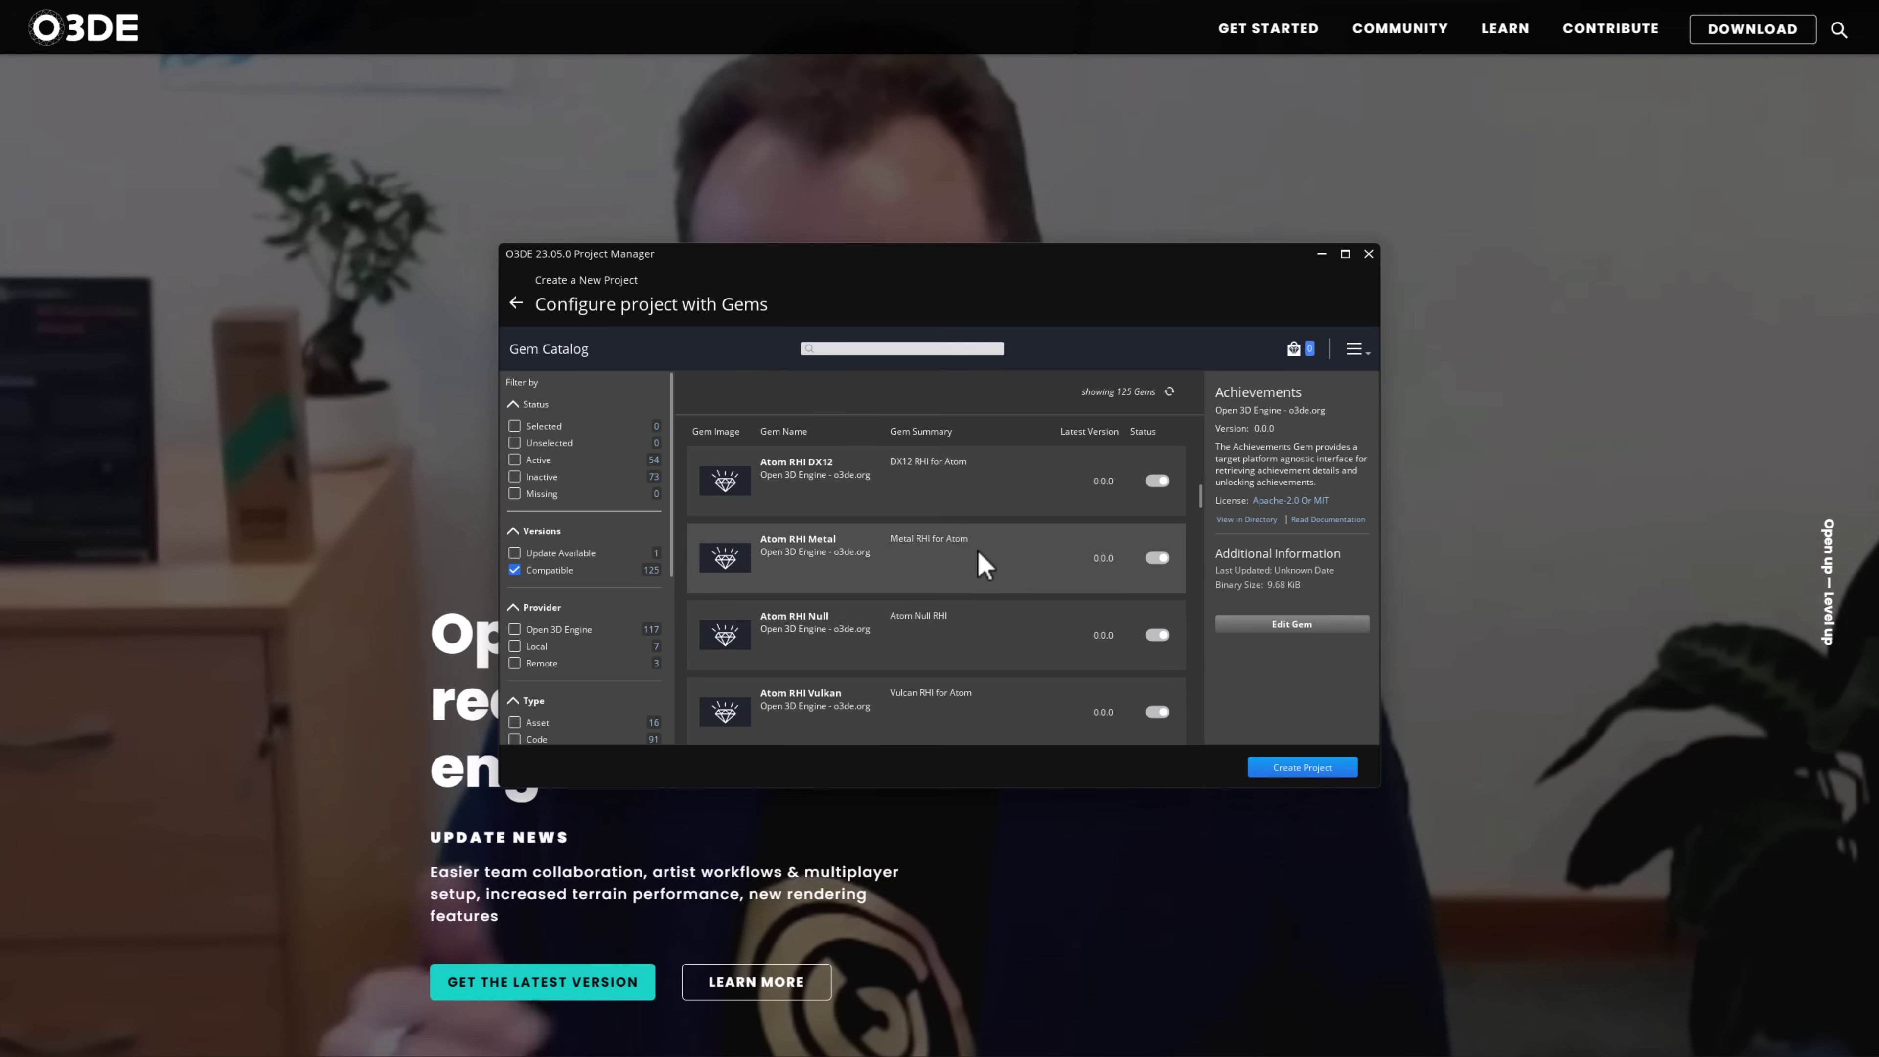
scroll(977, 560, down, 12)
scroll(1050, 555, down, 12)
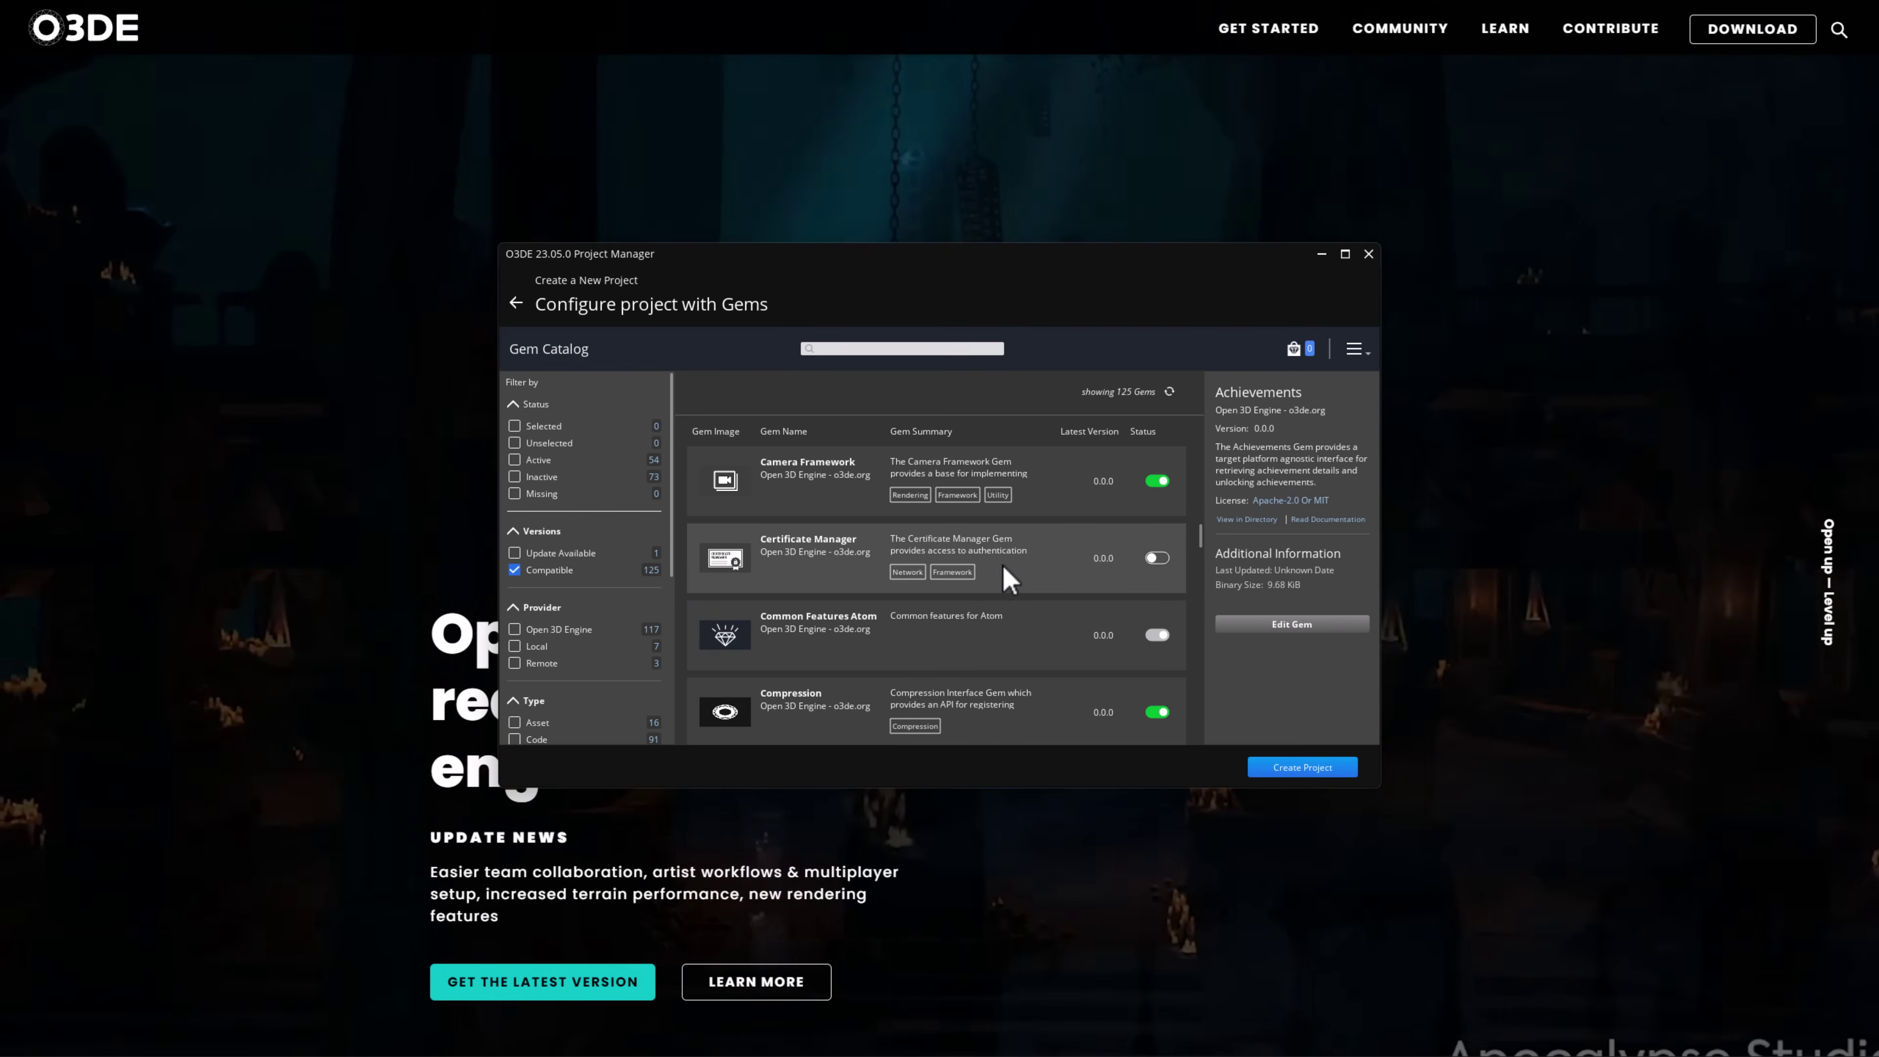
scroll(1102, 585, down, 12)
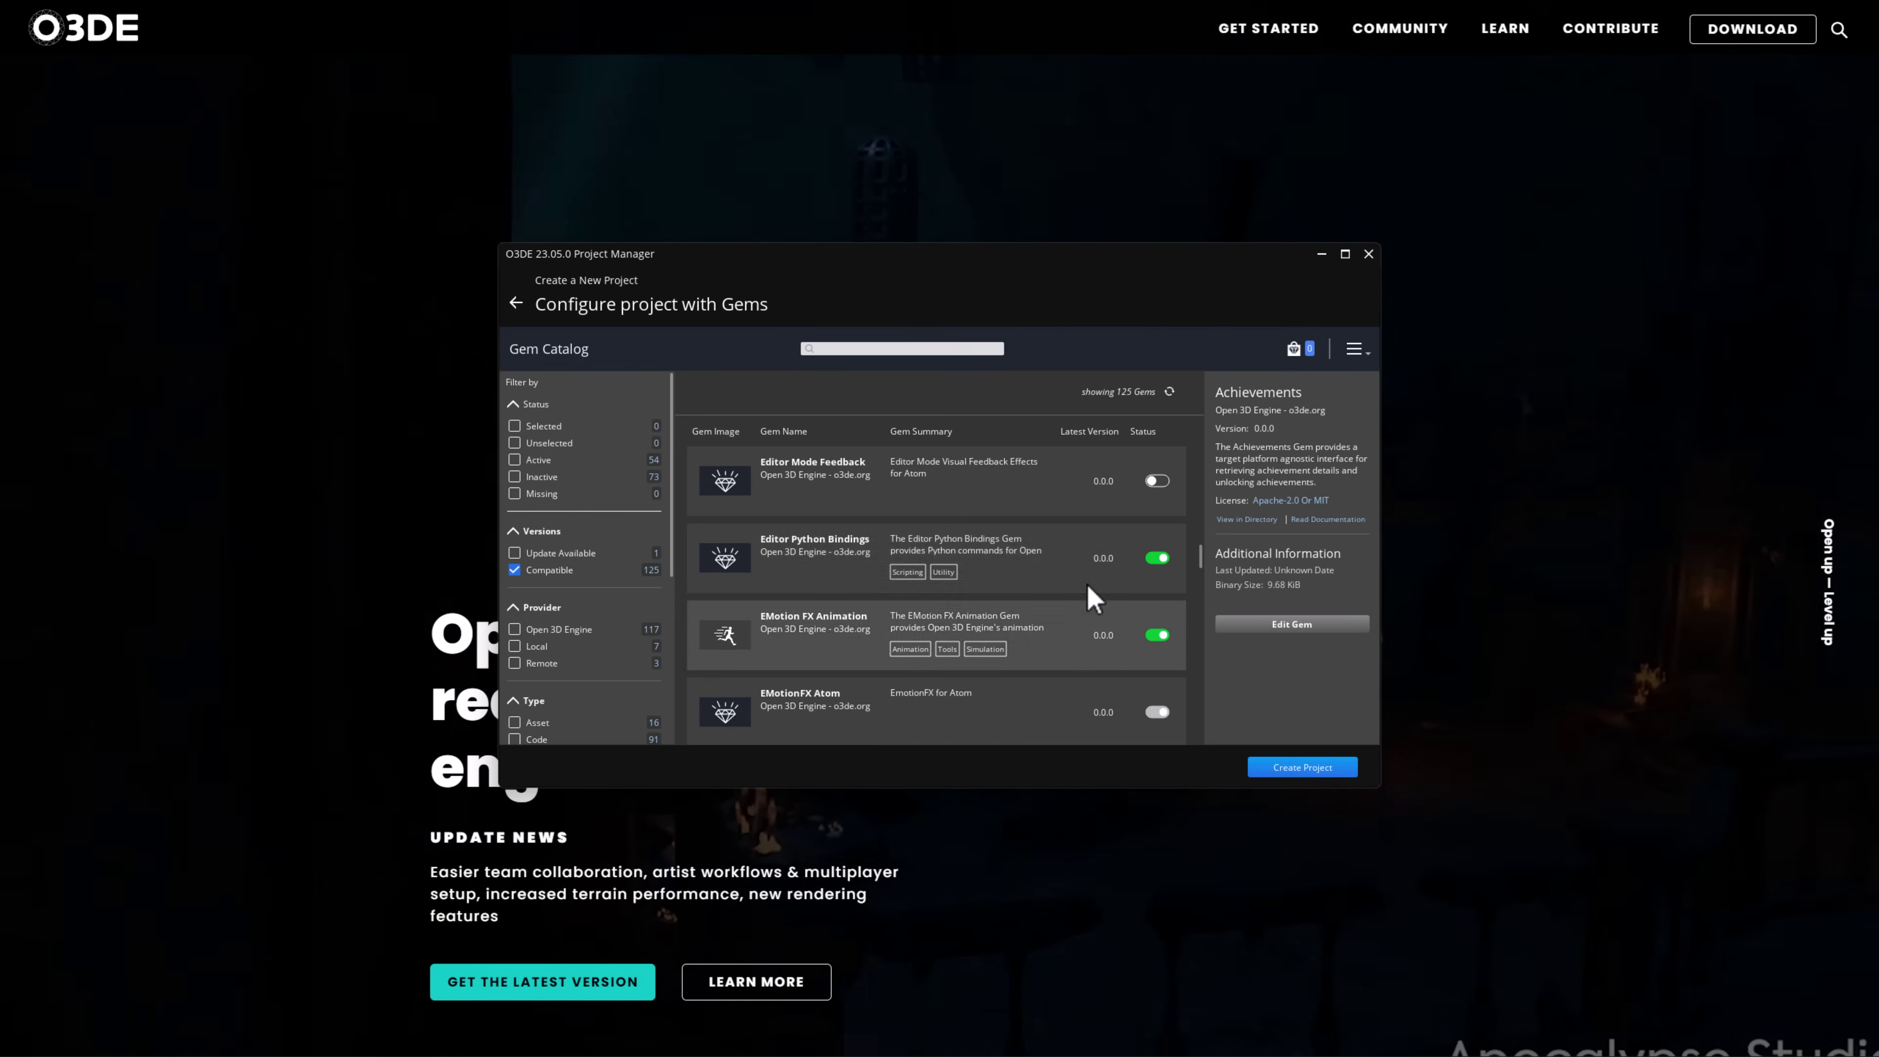
scroll(1093, 598, down, 8)
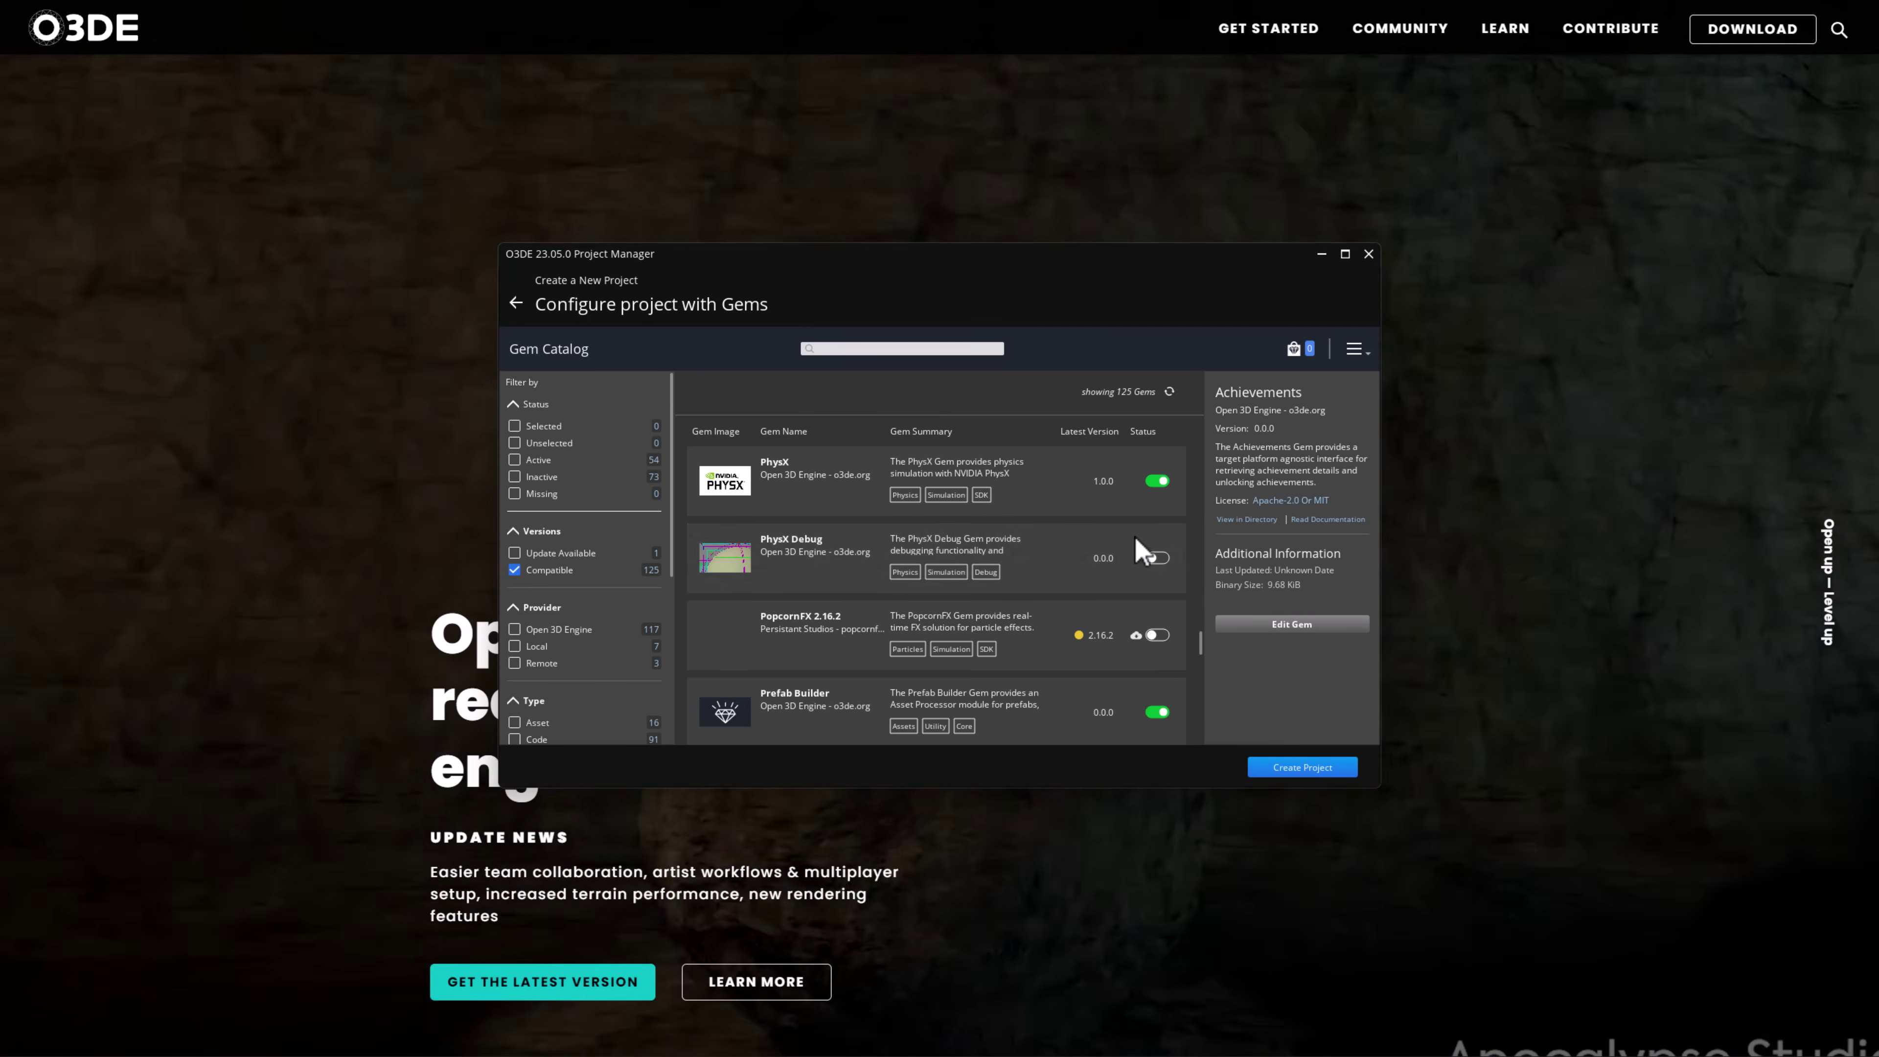
scroll(951, 589, down, 3)
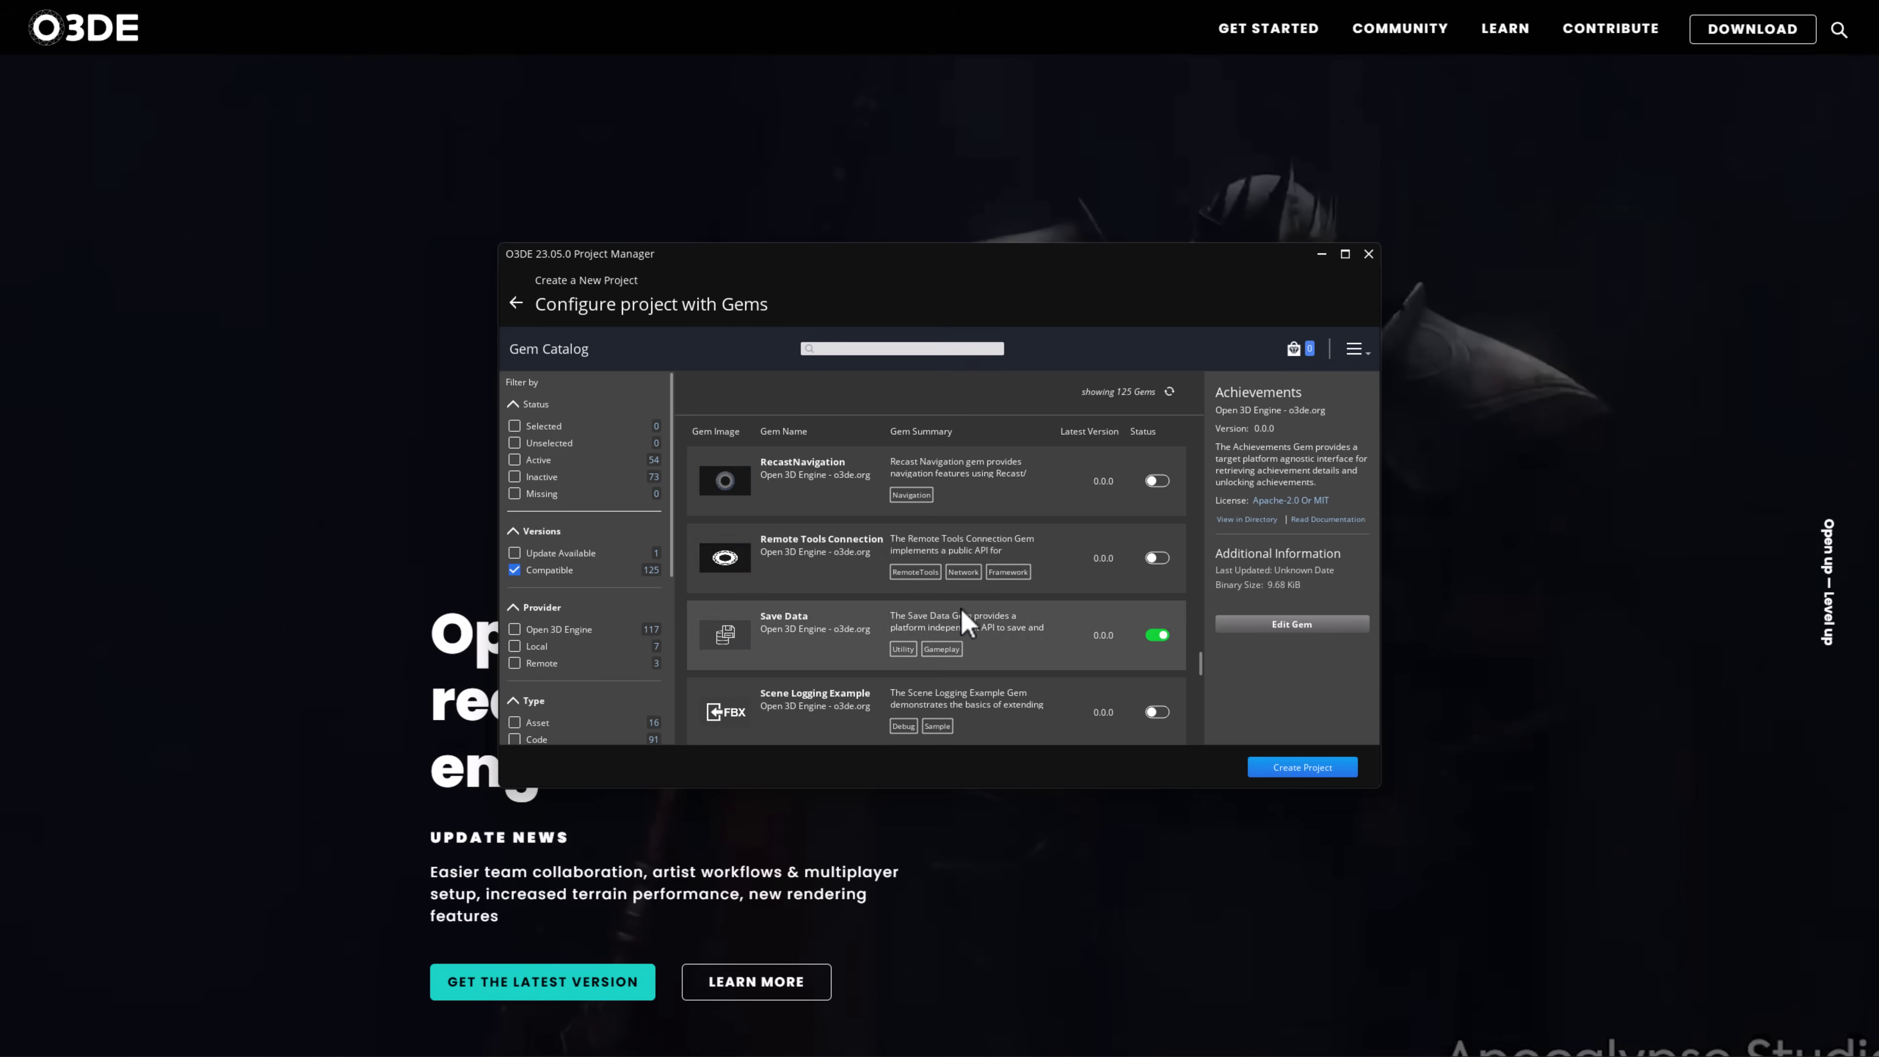
scroll(1021, 598, down, 12)
scroll(1077, 574, down, 8)
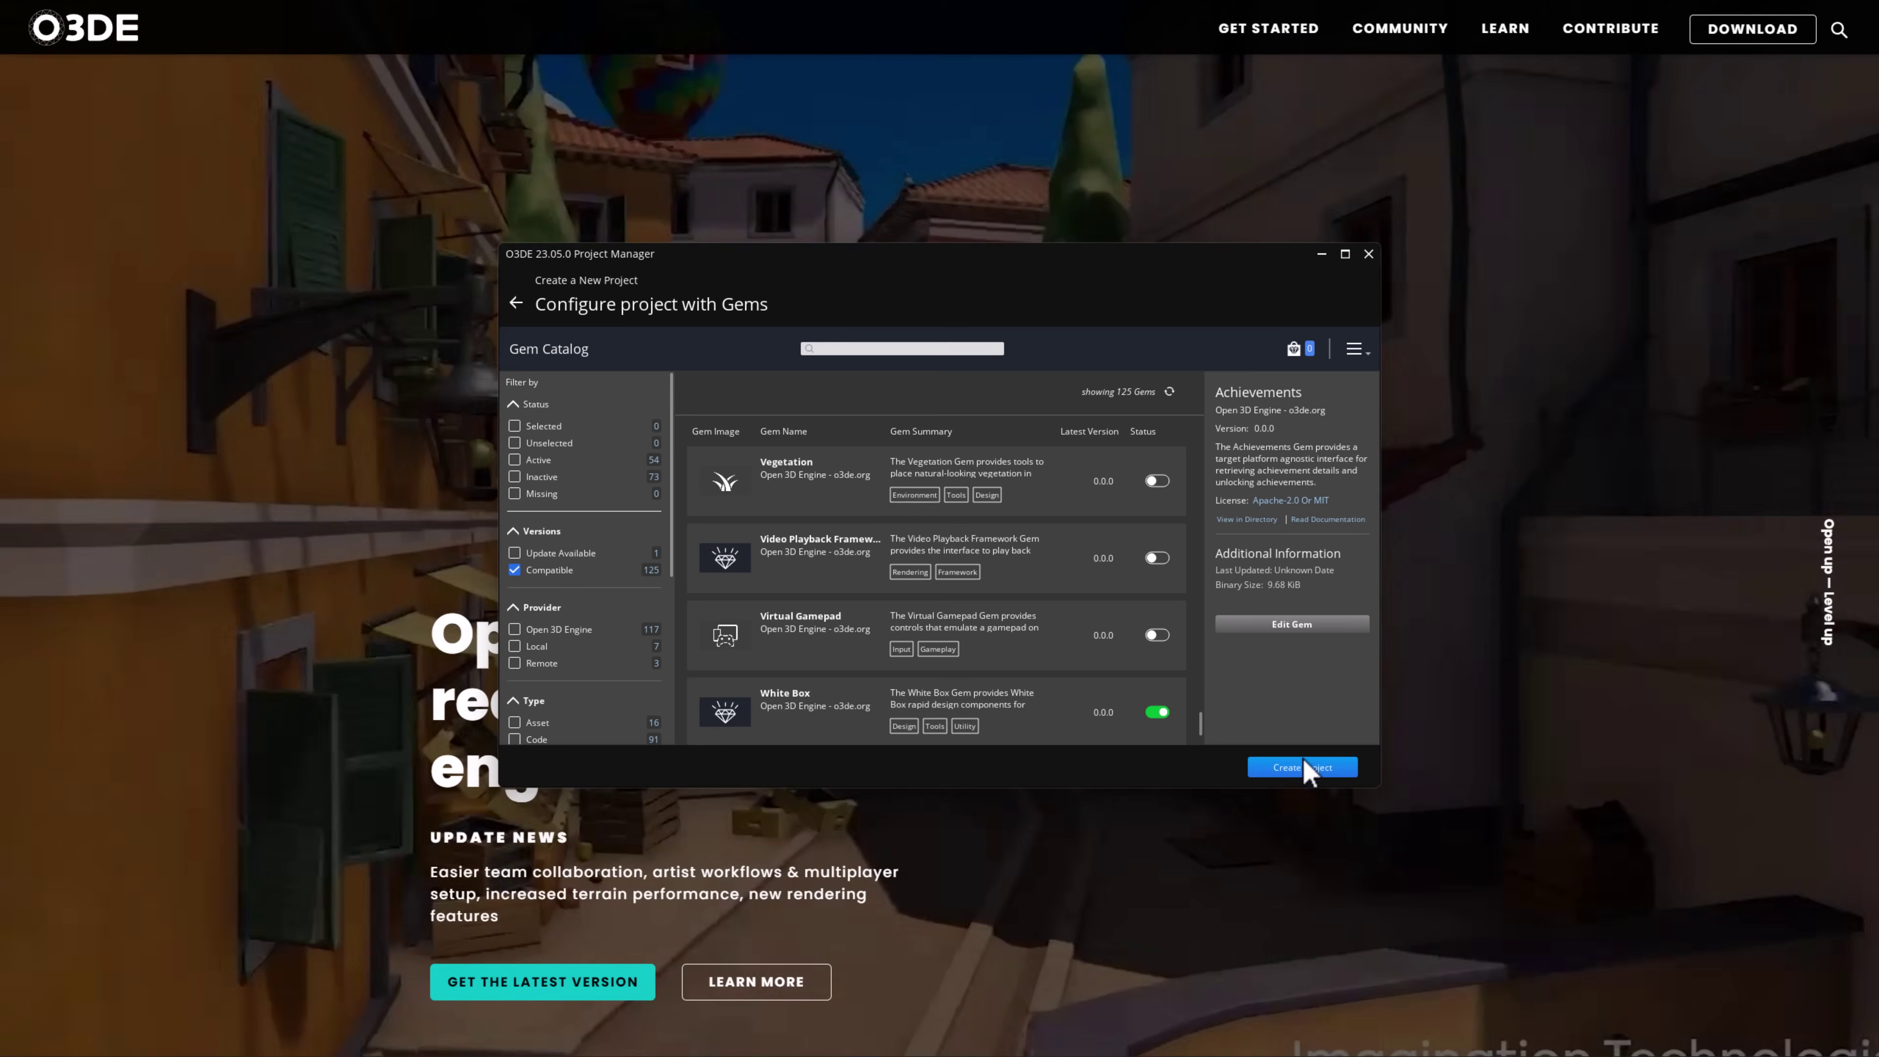
Create NewProject with the default Gem selection, acknowledge the rebuild notice and start building the project
click(1313, 770)
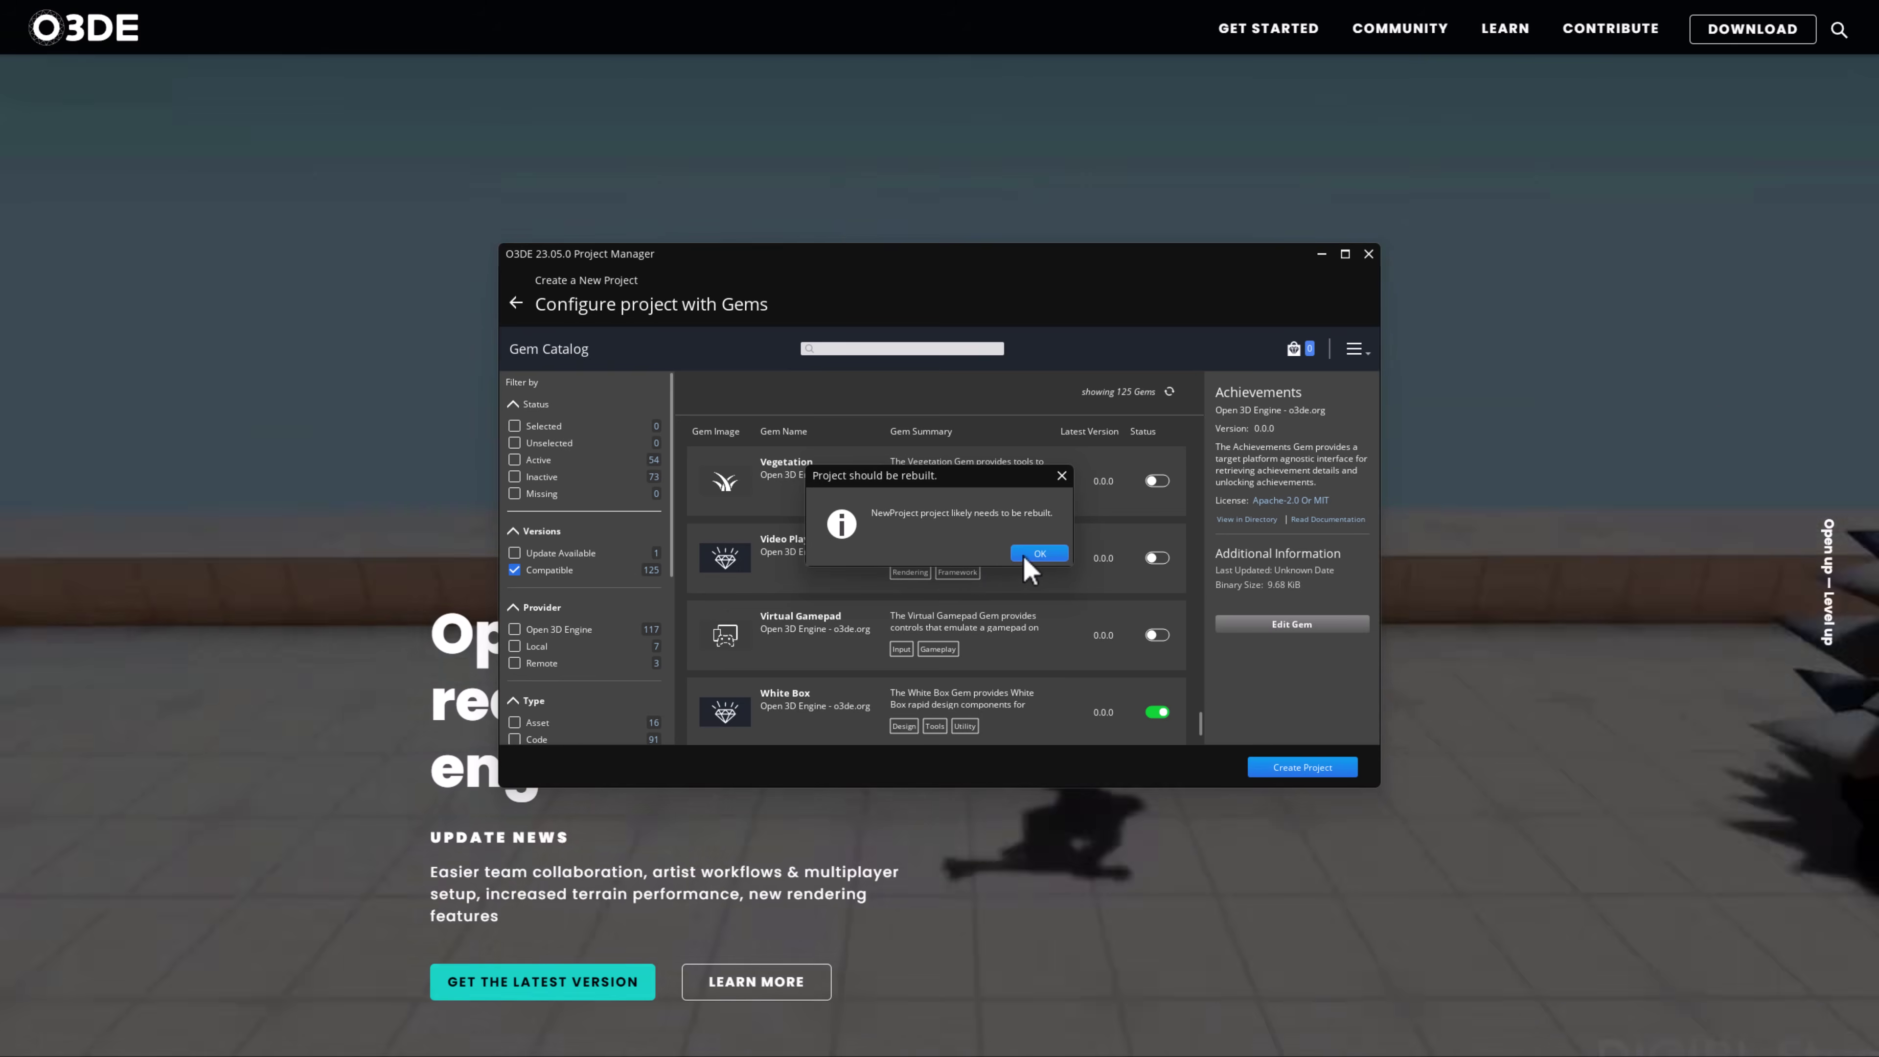
click(1037, 554)
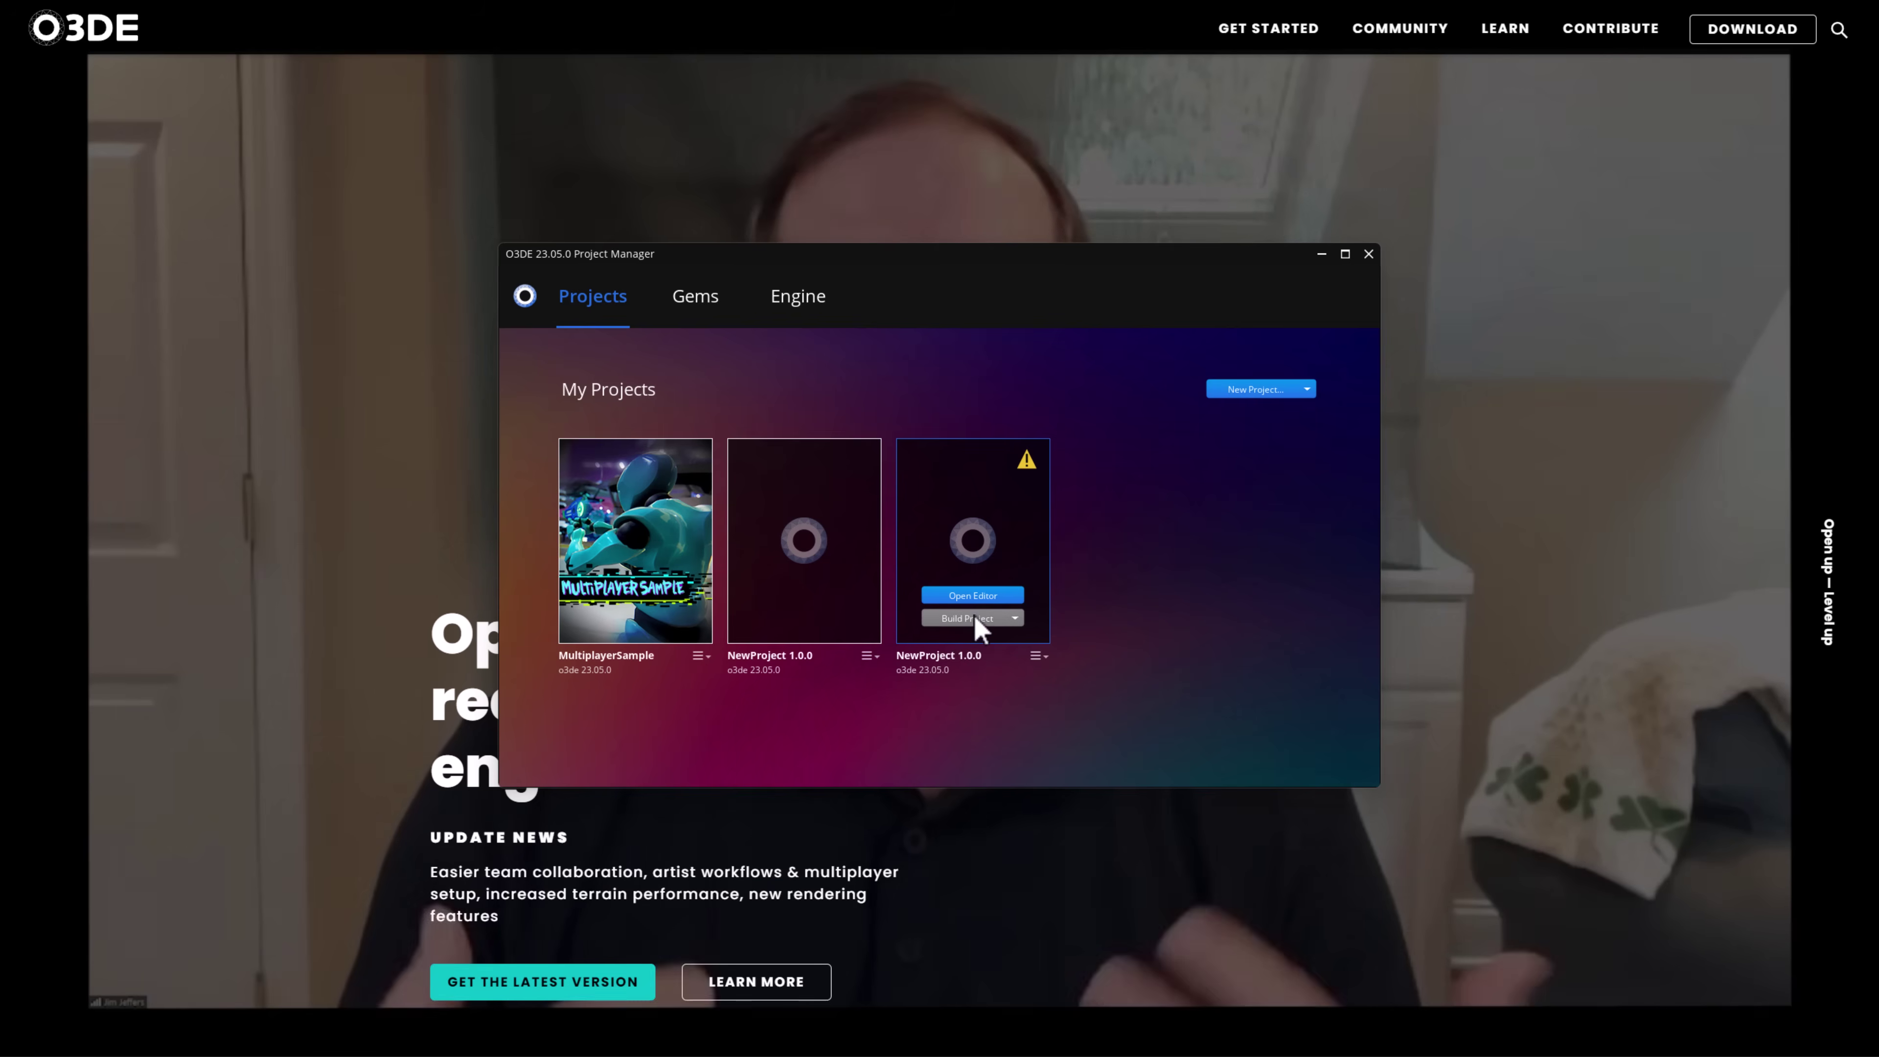
click(986, 618)
click(988, 638)
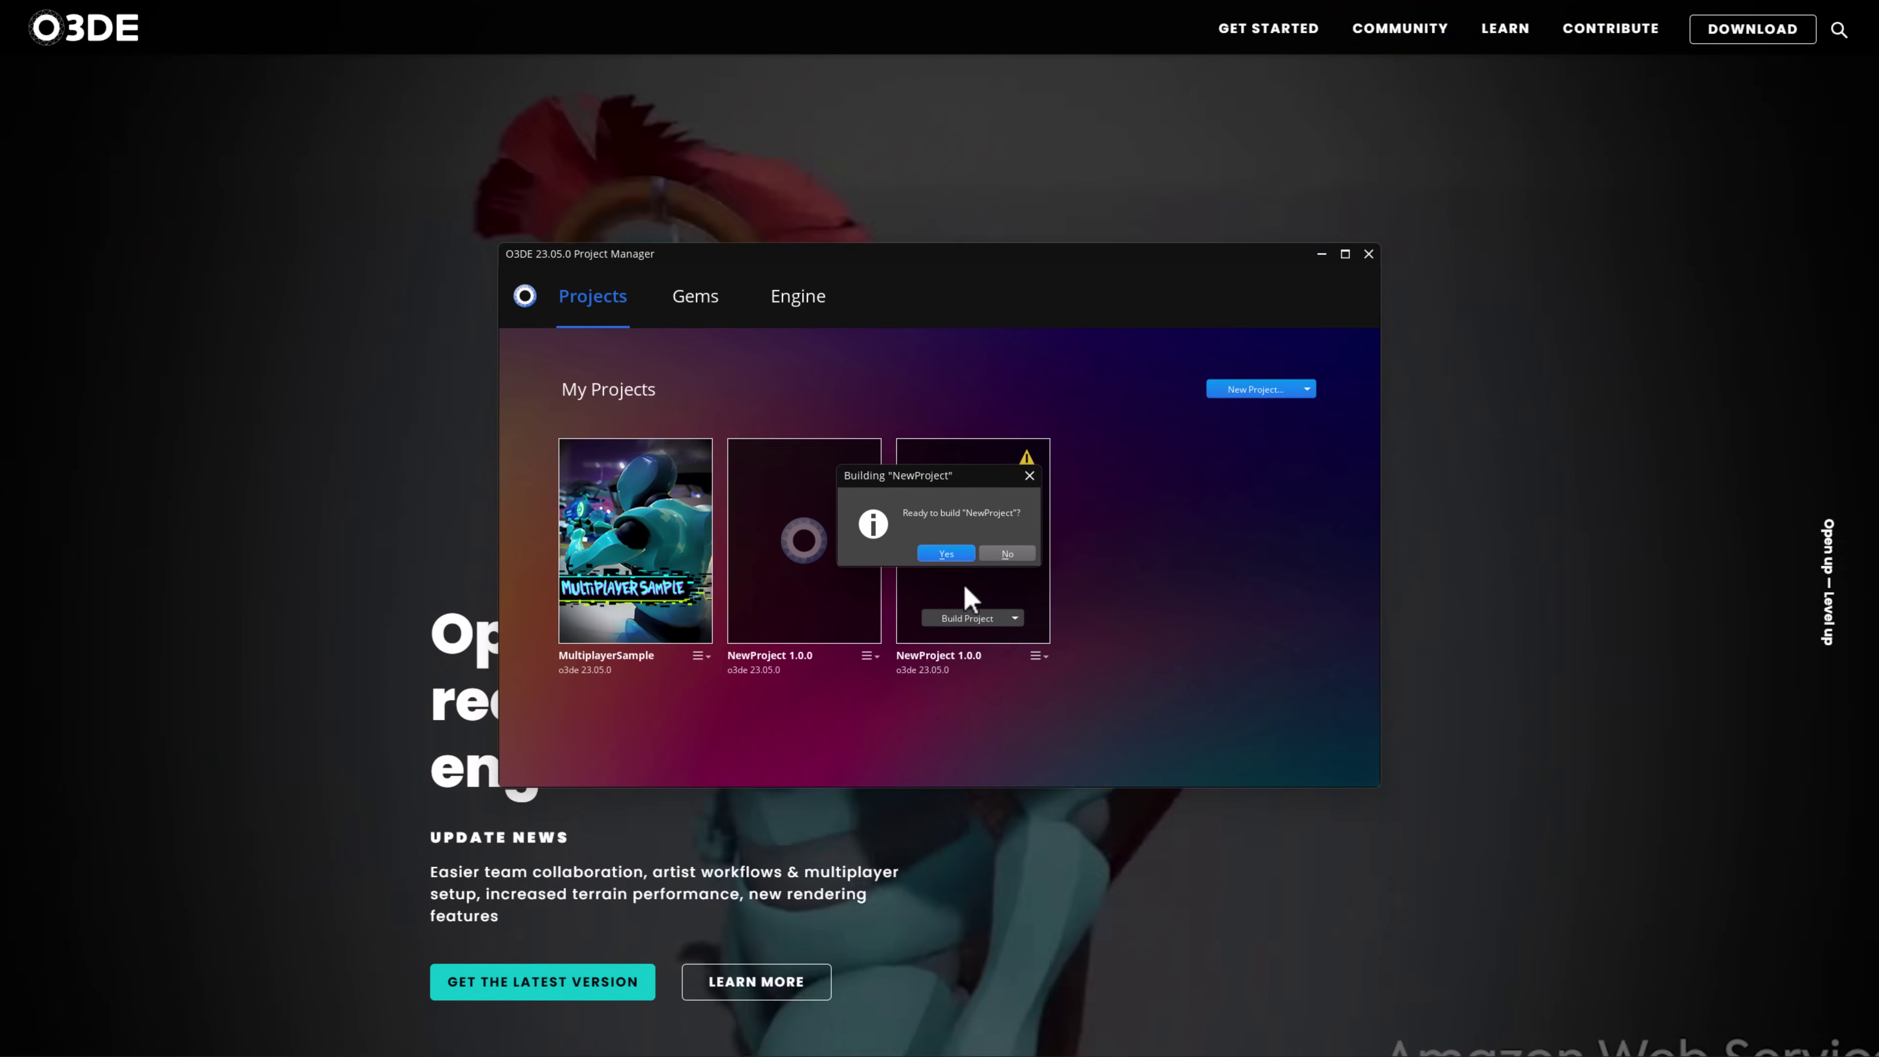
click(949, 555)
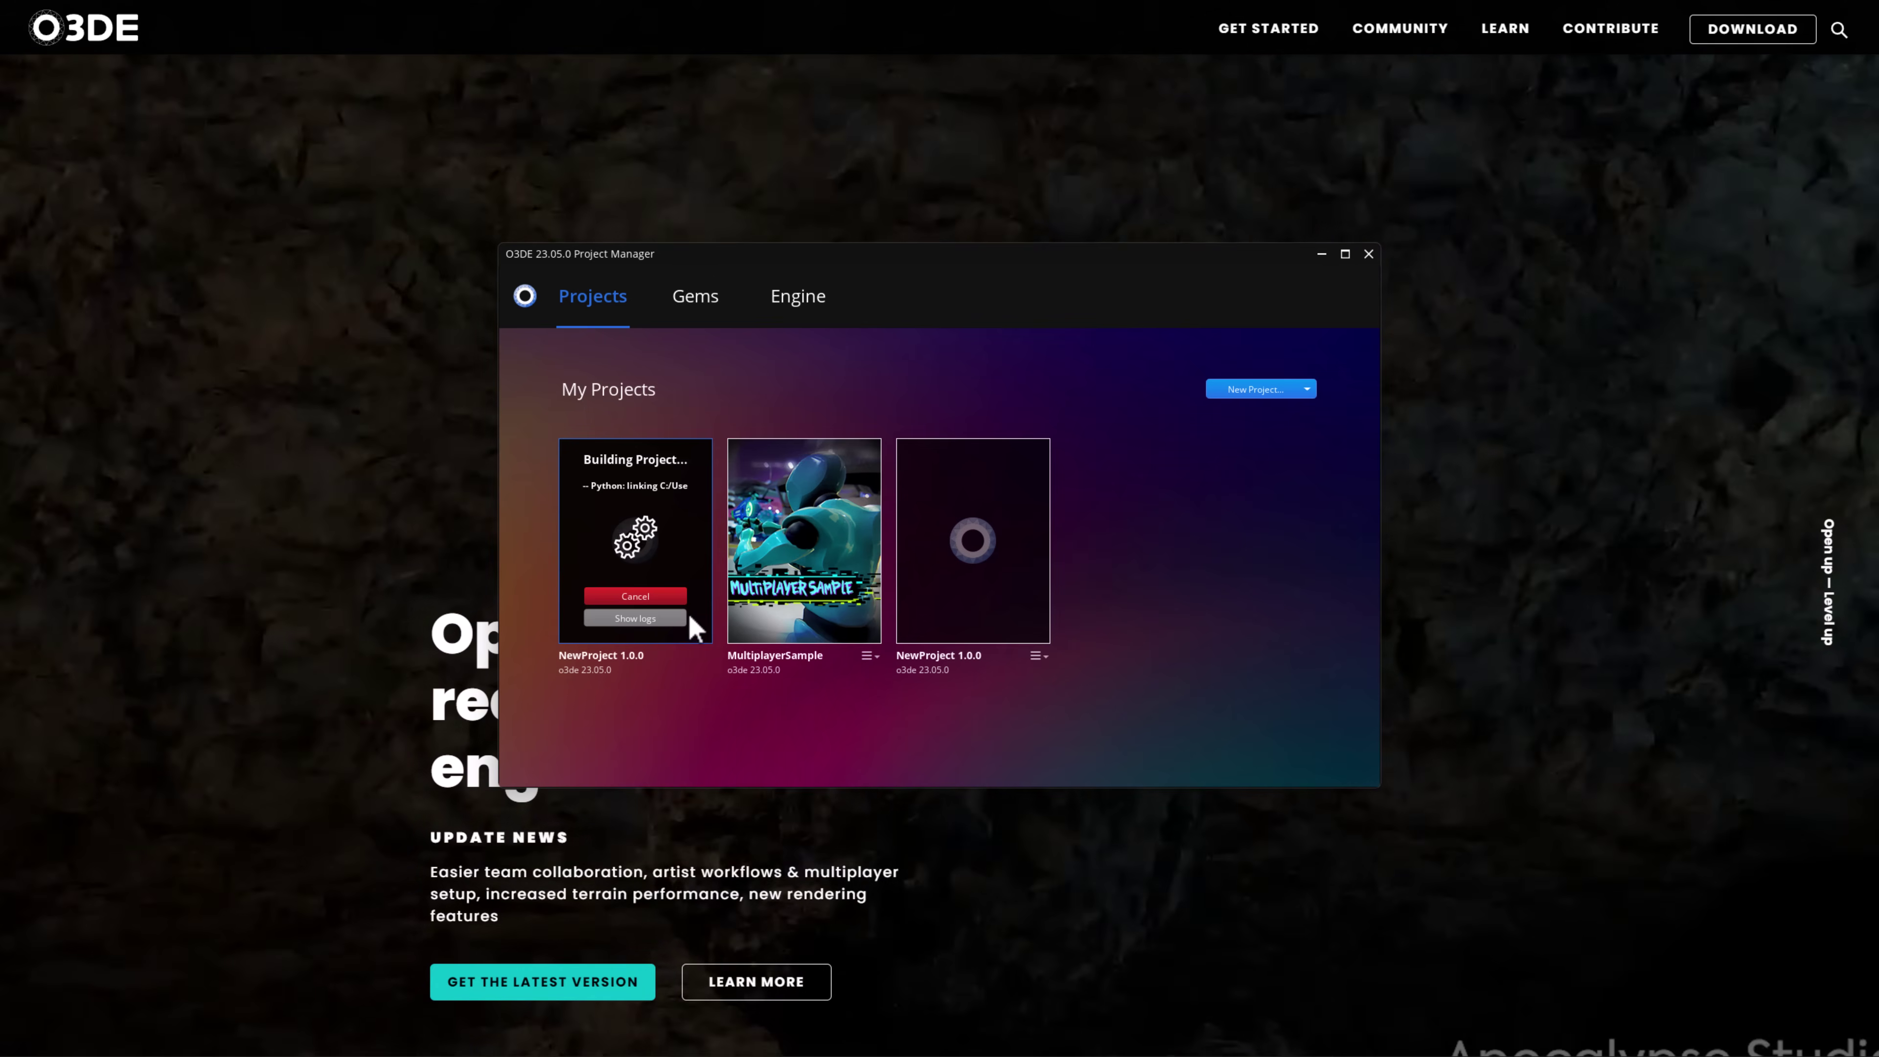
Open the other, already built NewProject in the O3DE Editor
mouse_move(963, 618)
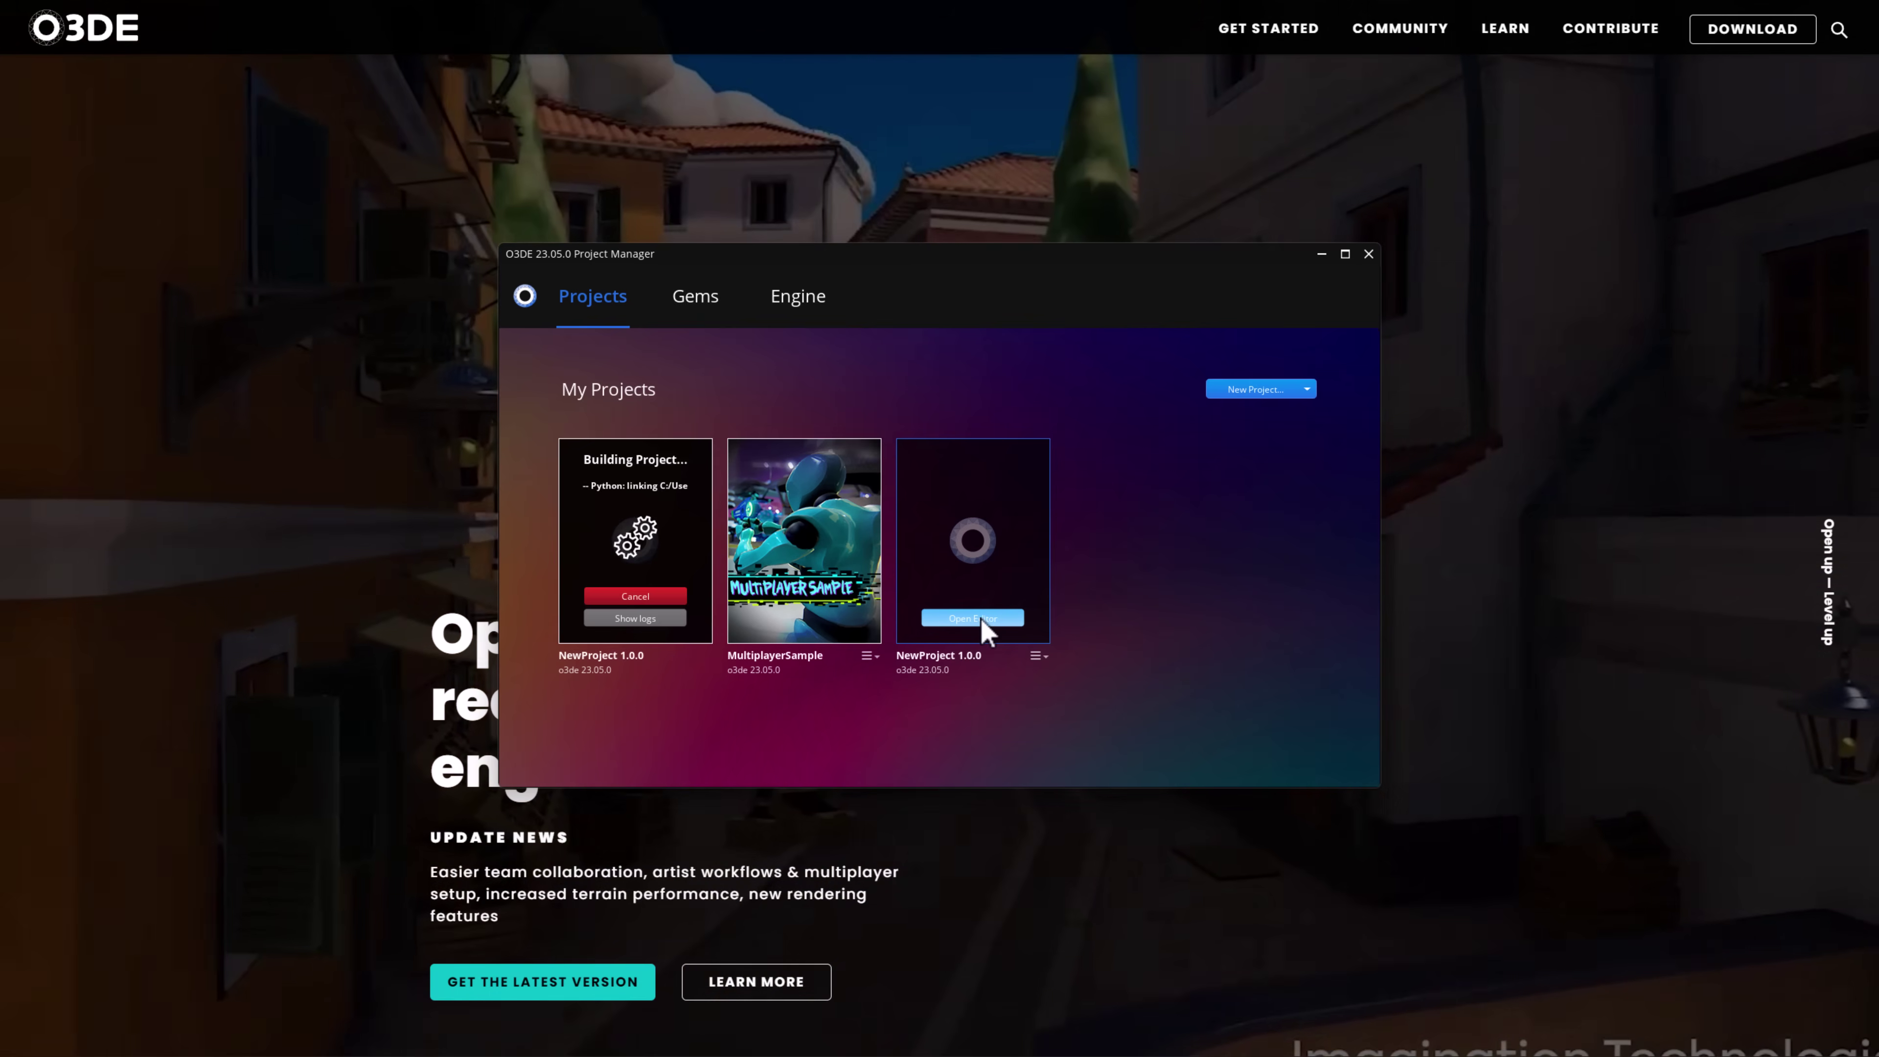
click(972, 618)
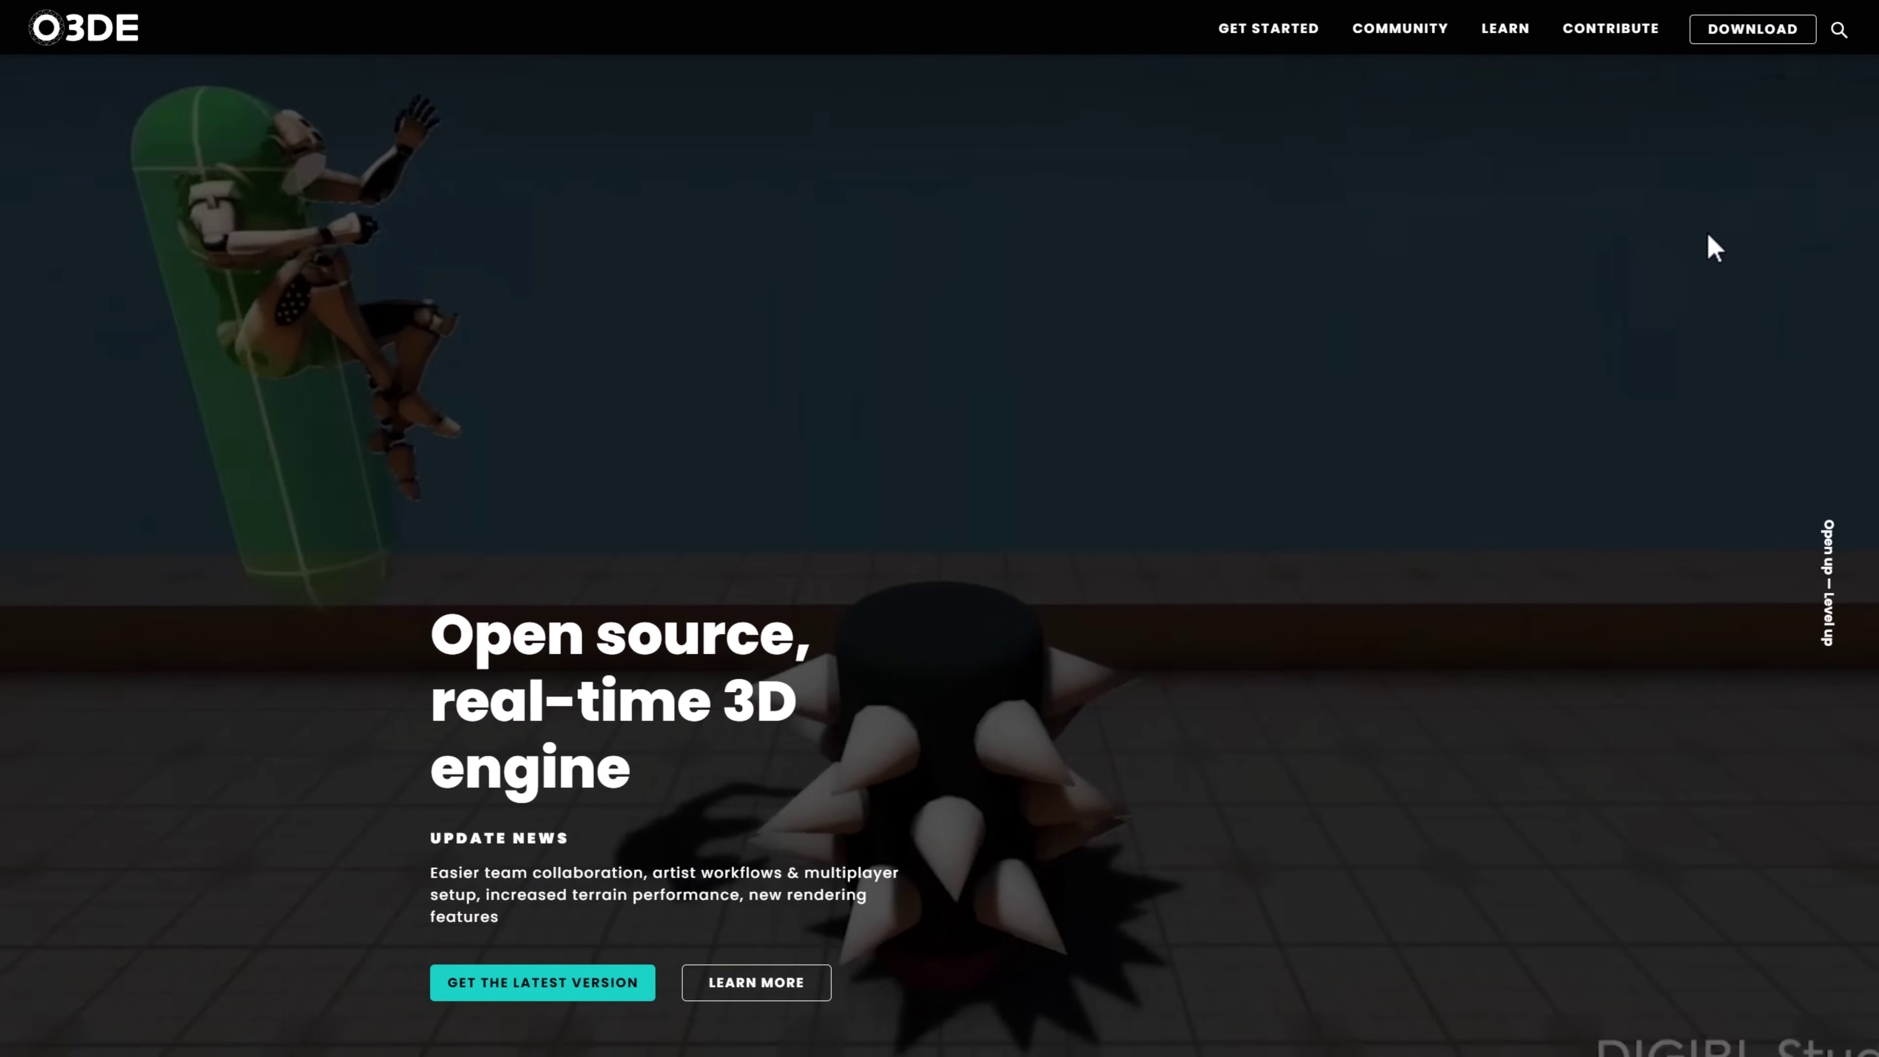